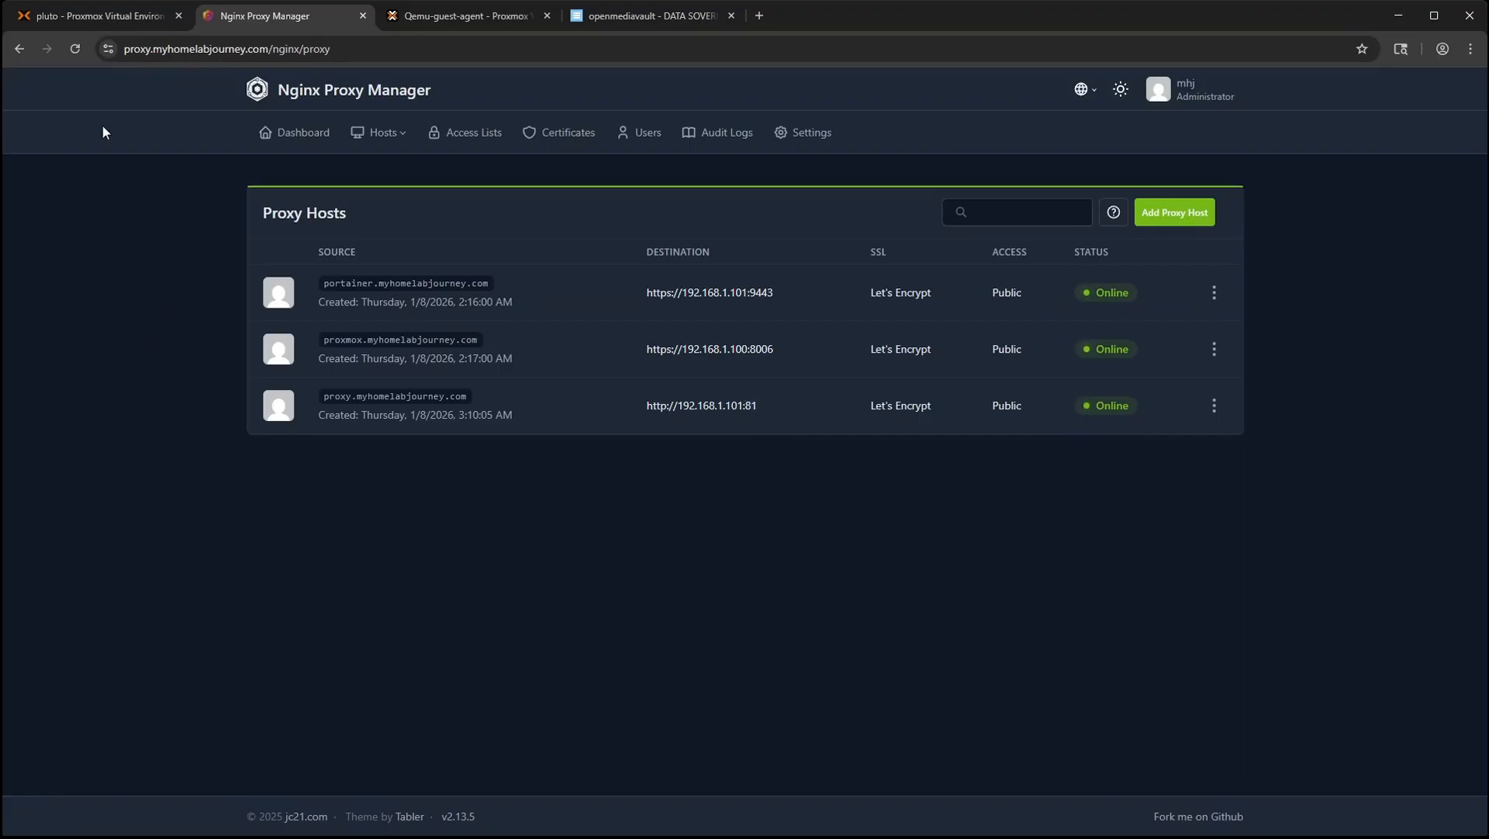
Load Proxmox VE at proxmox.myhomelabjourney.com in the first tab, then go back to Nginx Proxy Manager
{"action": "left_click", "coordinate": [97, 14]}
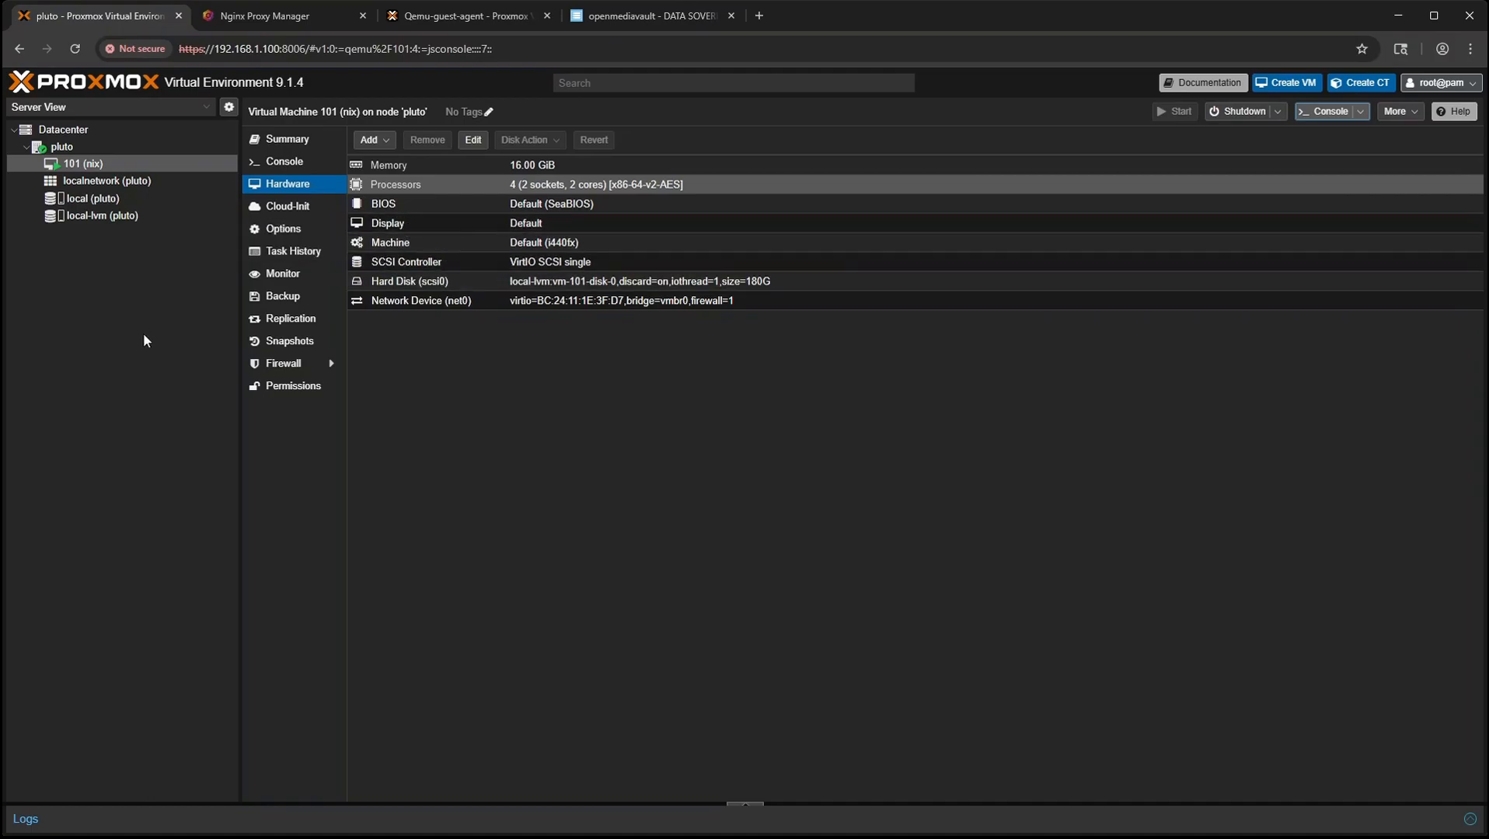
{"action": "left_click", "coordinate": [270, 49]}
{"action": "type", "text": "proxy.myhomelabjourney.com"}
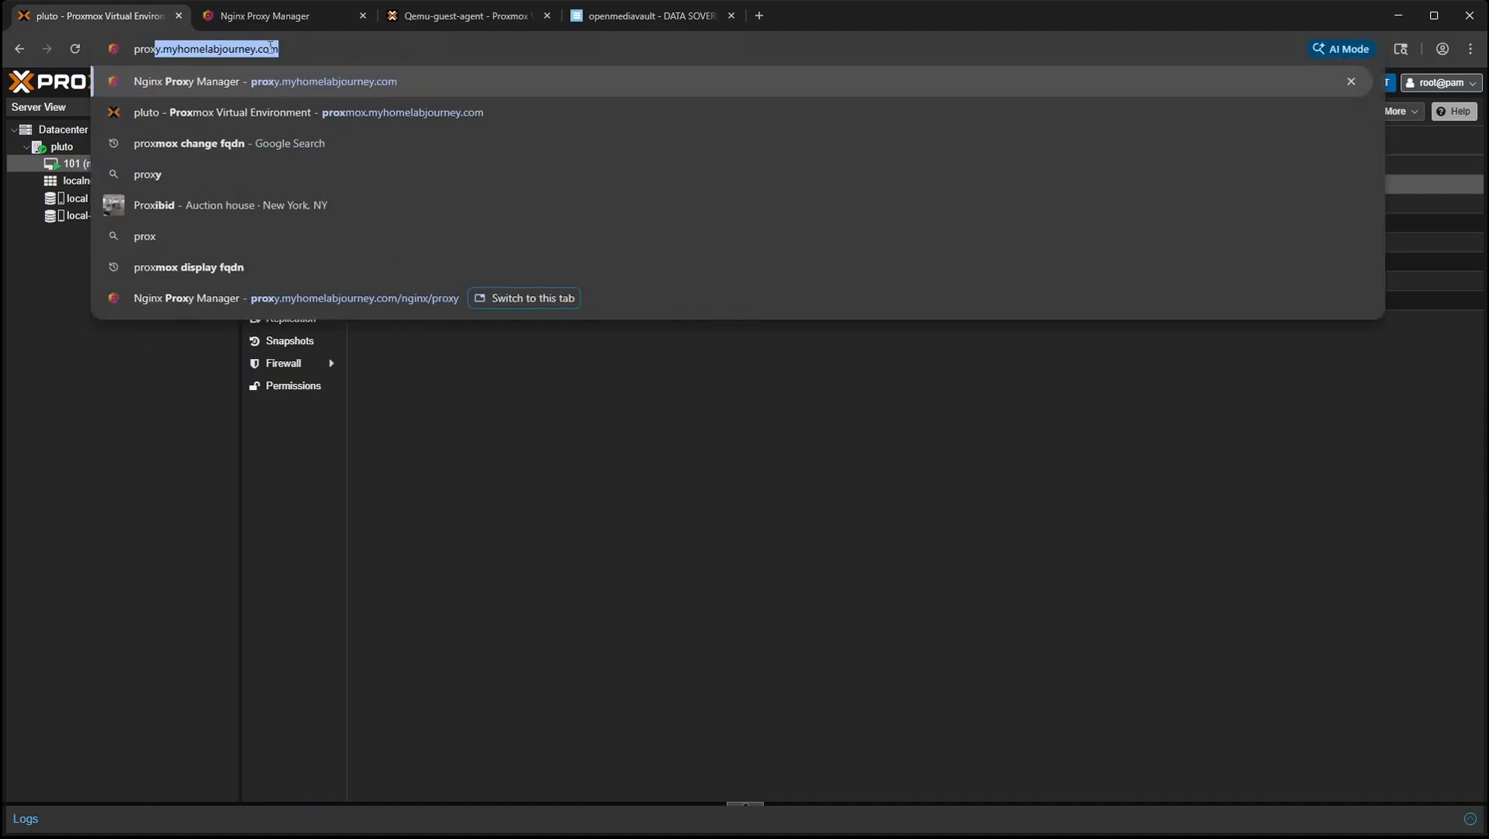
{"action": "key", "text": "Return"}
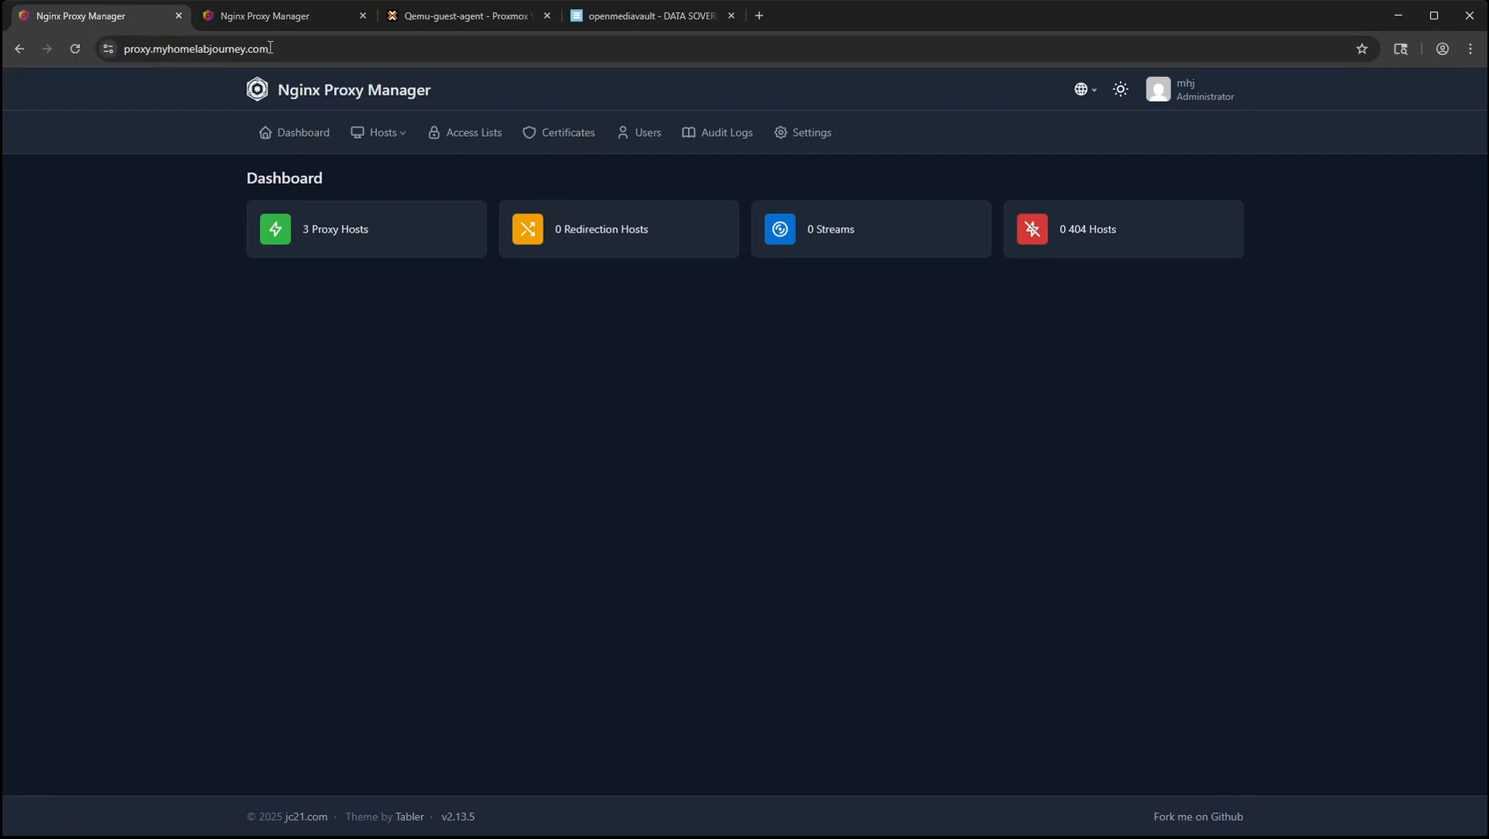
{"action": "left_click", "coordinate": [270, 48]}
{"action": "type", "text": "proxmox"}
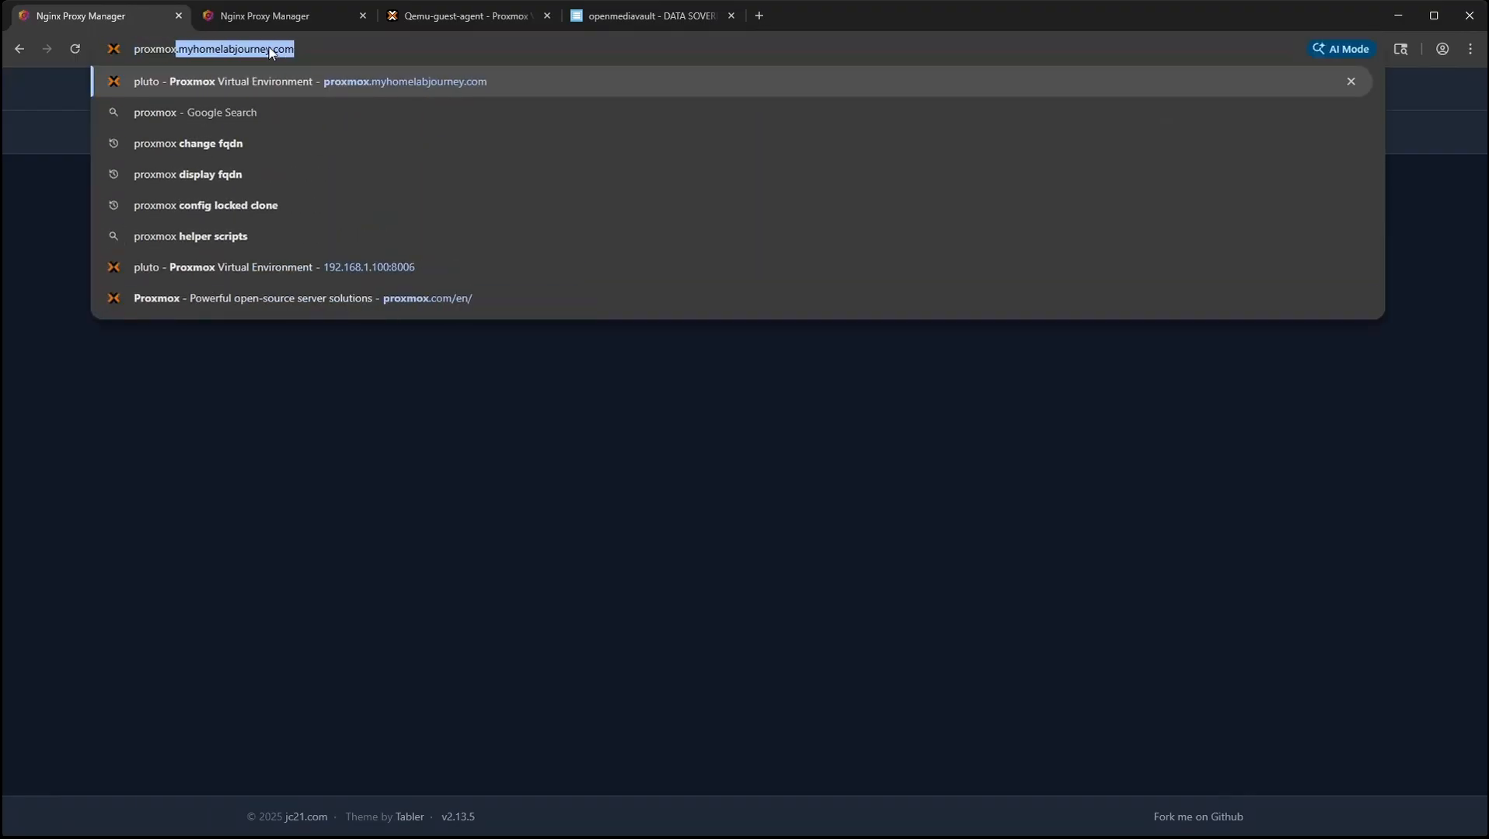
{"action": "key", "text": "Return"}
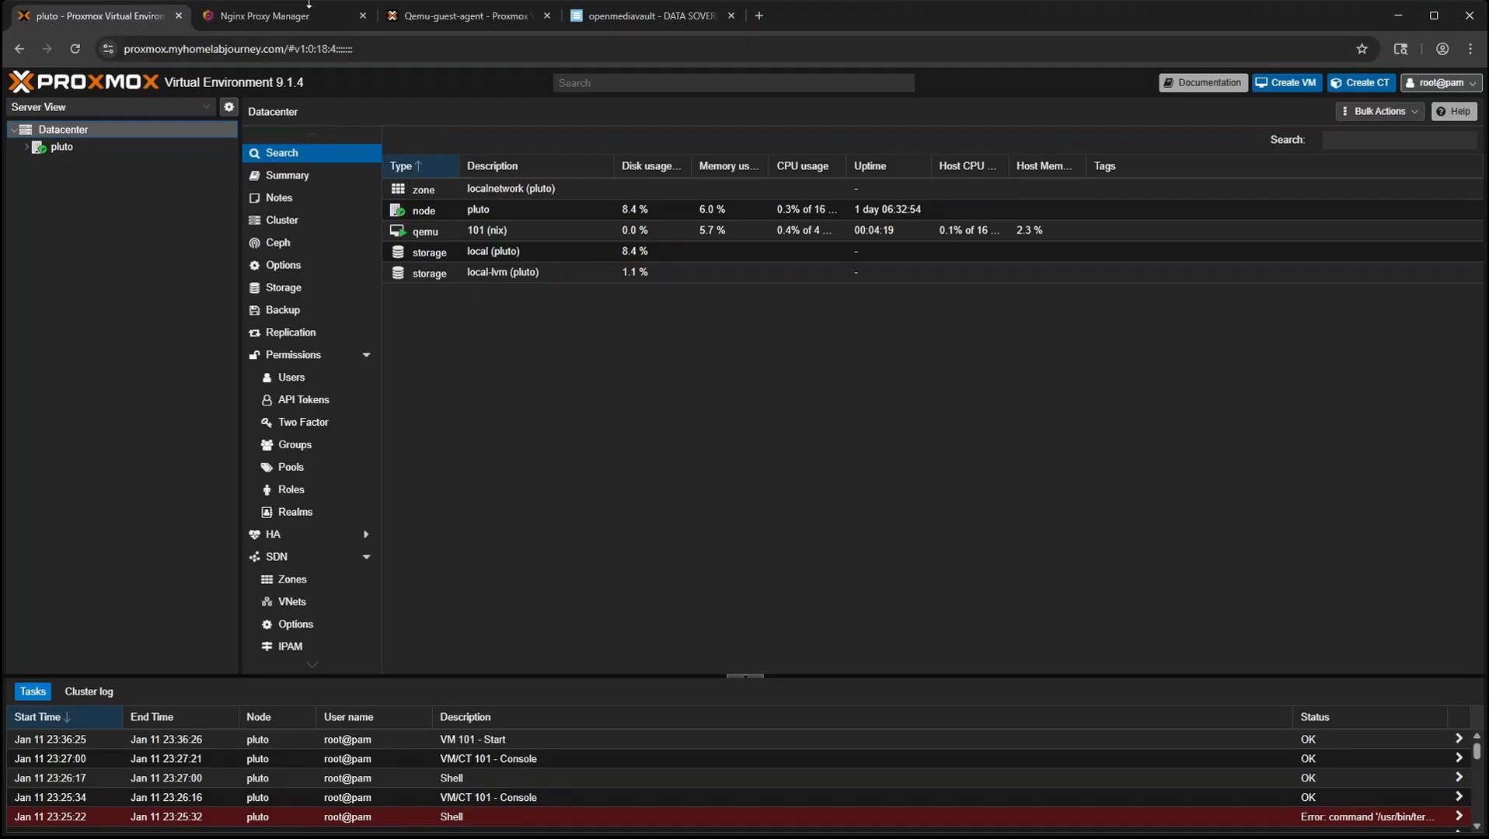
{"action": "left_click", "coordinate": [263, 17]}
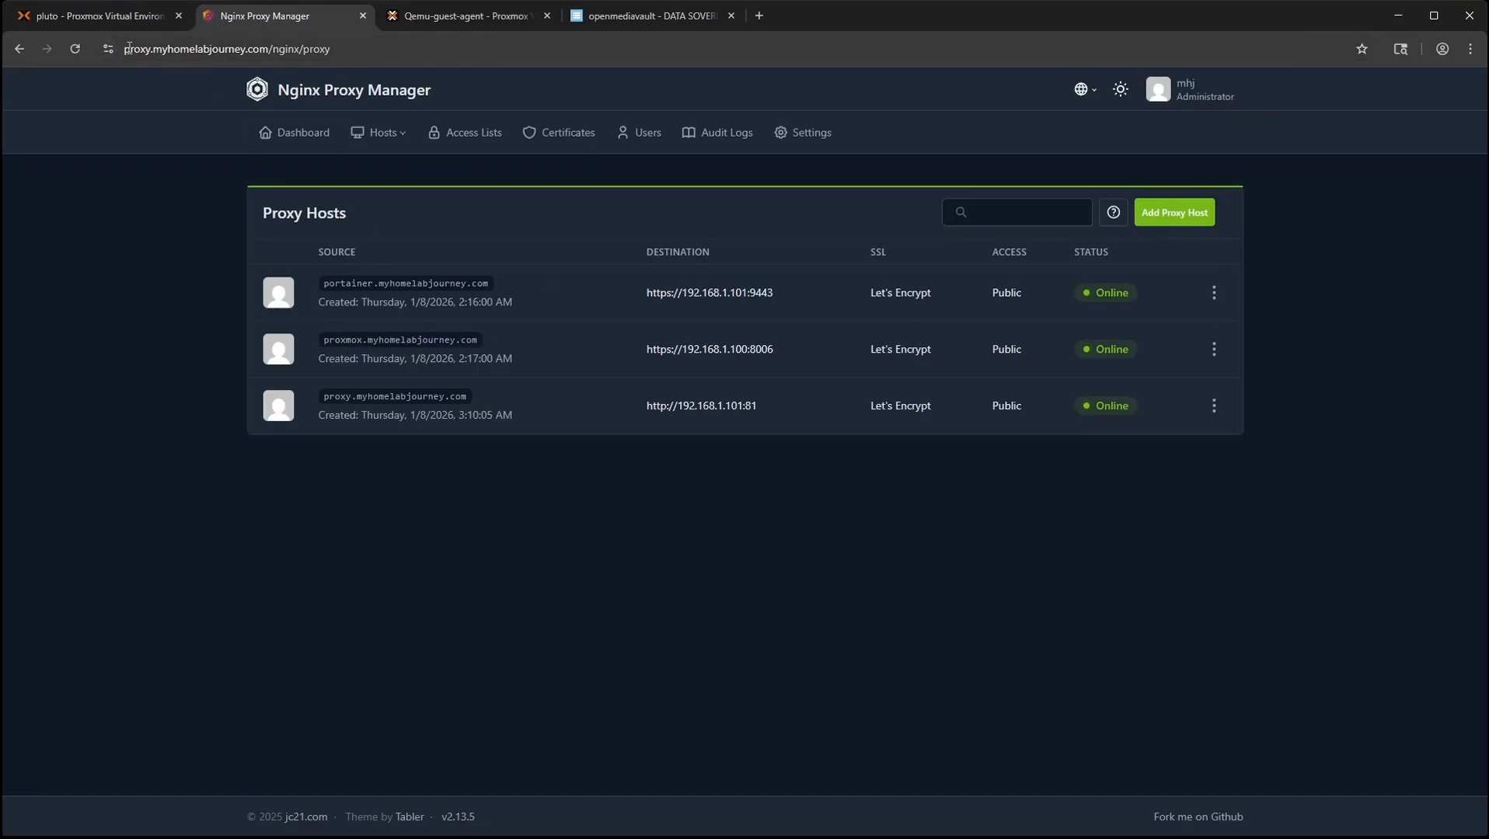
Open the console of VM 101 (nix) through the proxy domain
{"action": "left_click", "coordinate": [118, 17]}
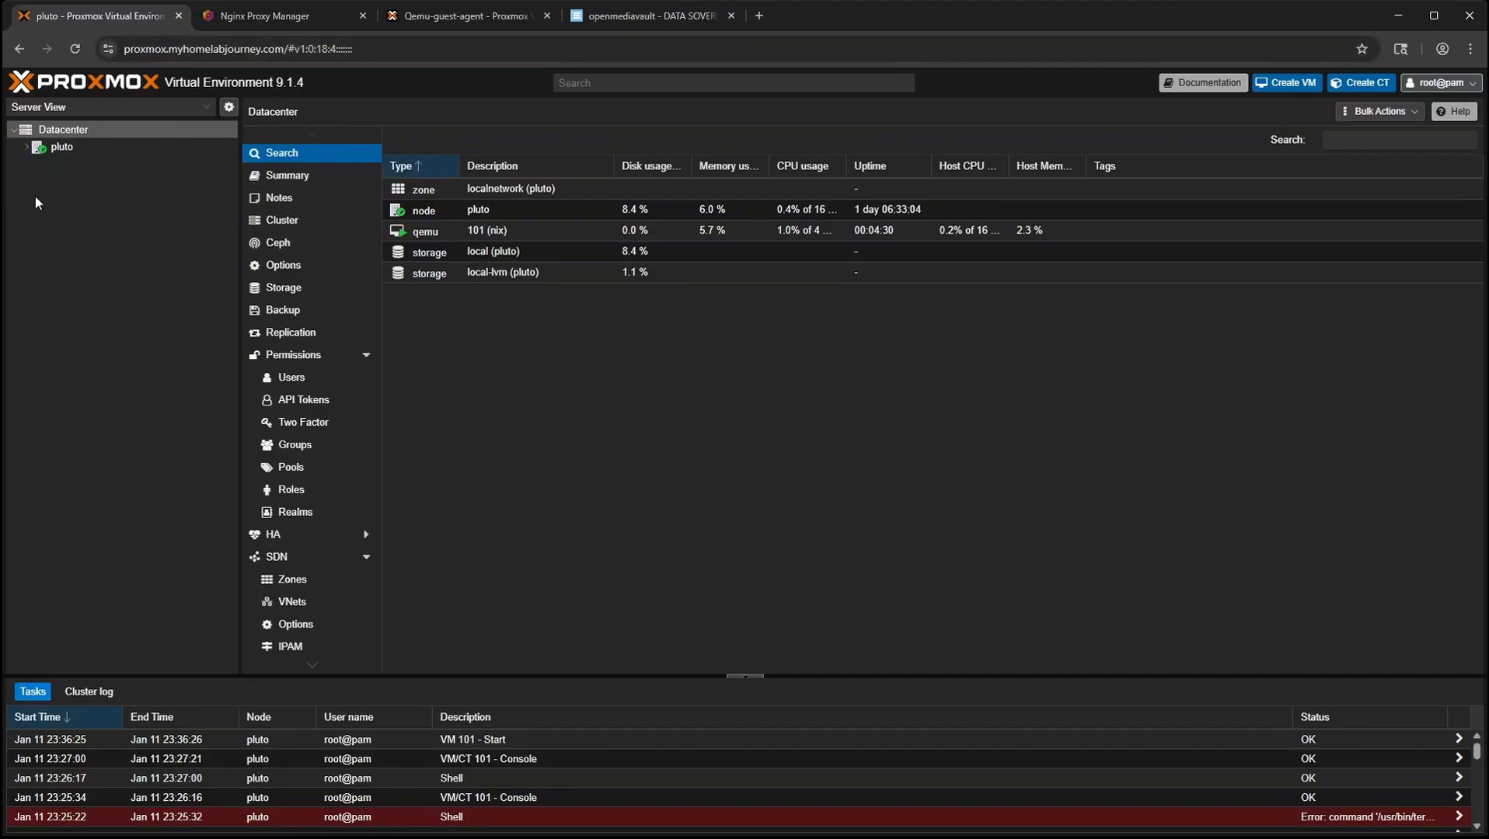
{"action": "left_click", "coordinate": [27, 147]}
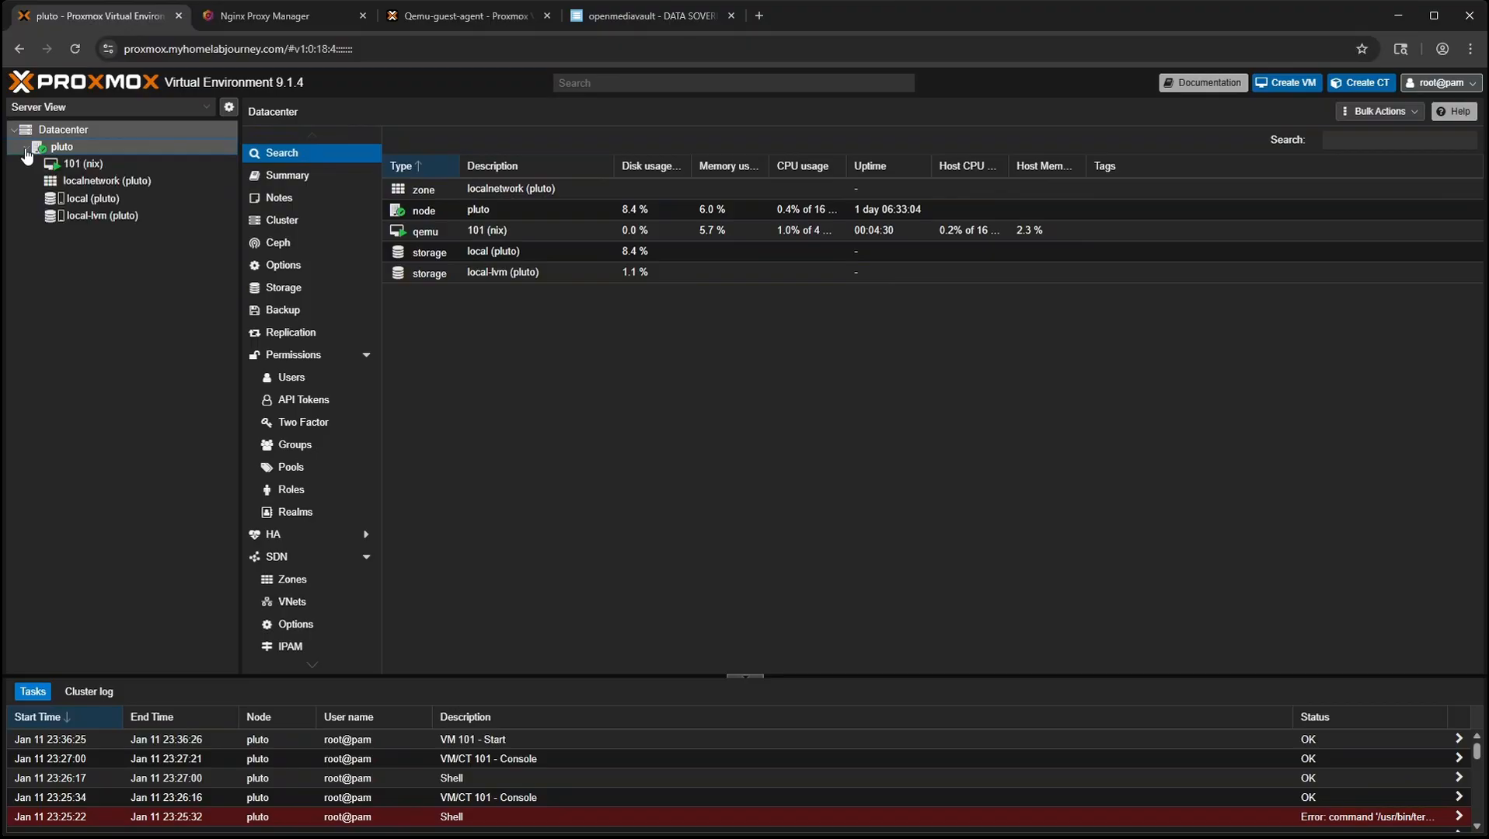
{"action": "left_click", "coordinate": [83, 164]}
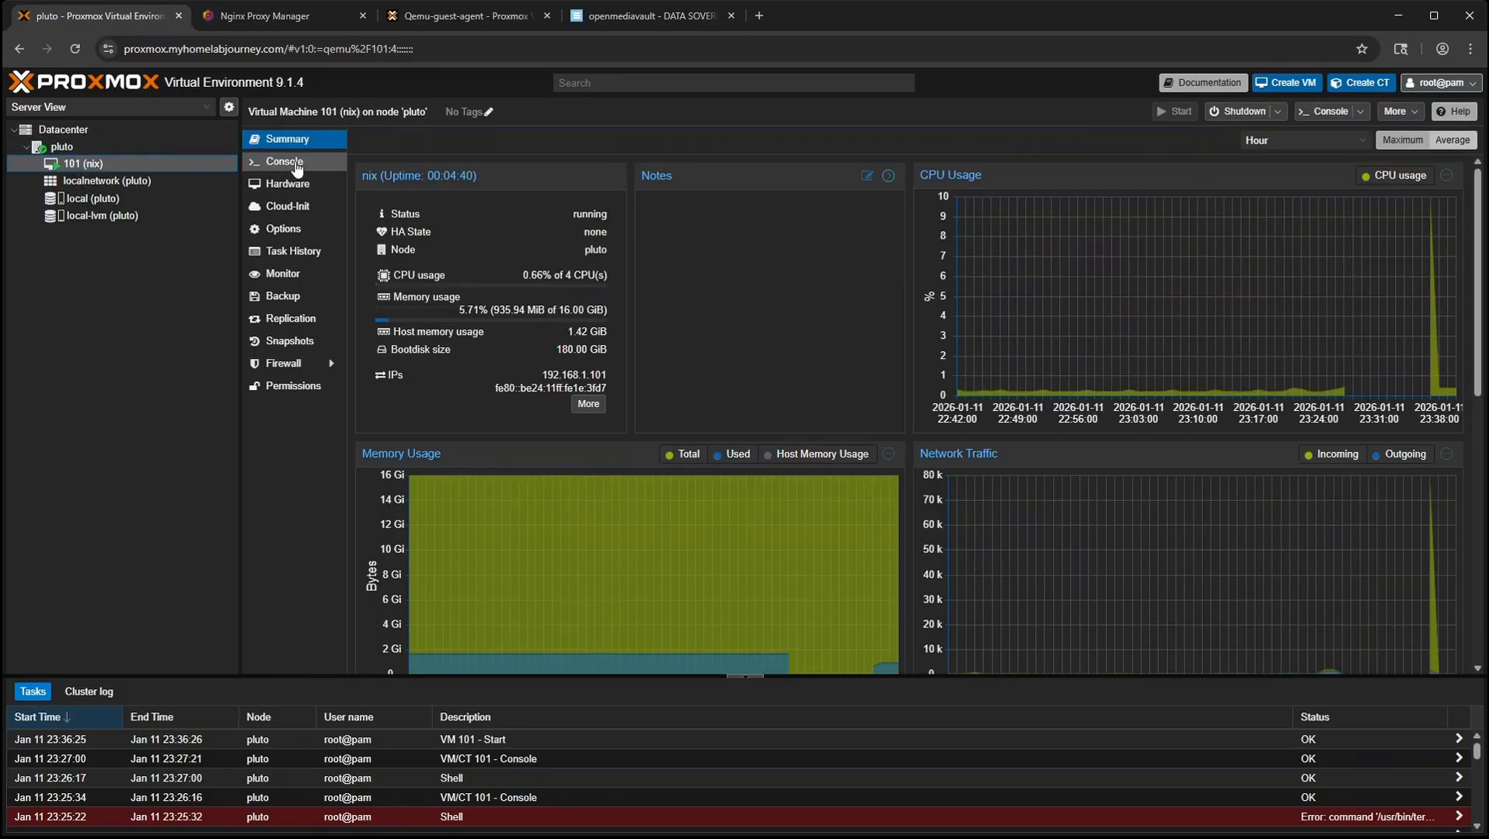
{"action": "left_click", "coordinate": [295, 164]}
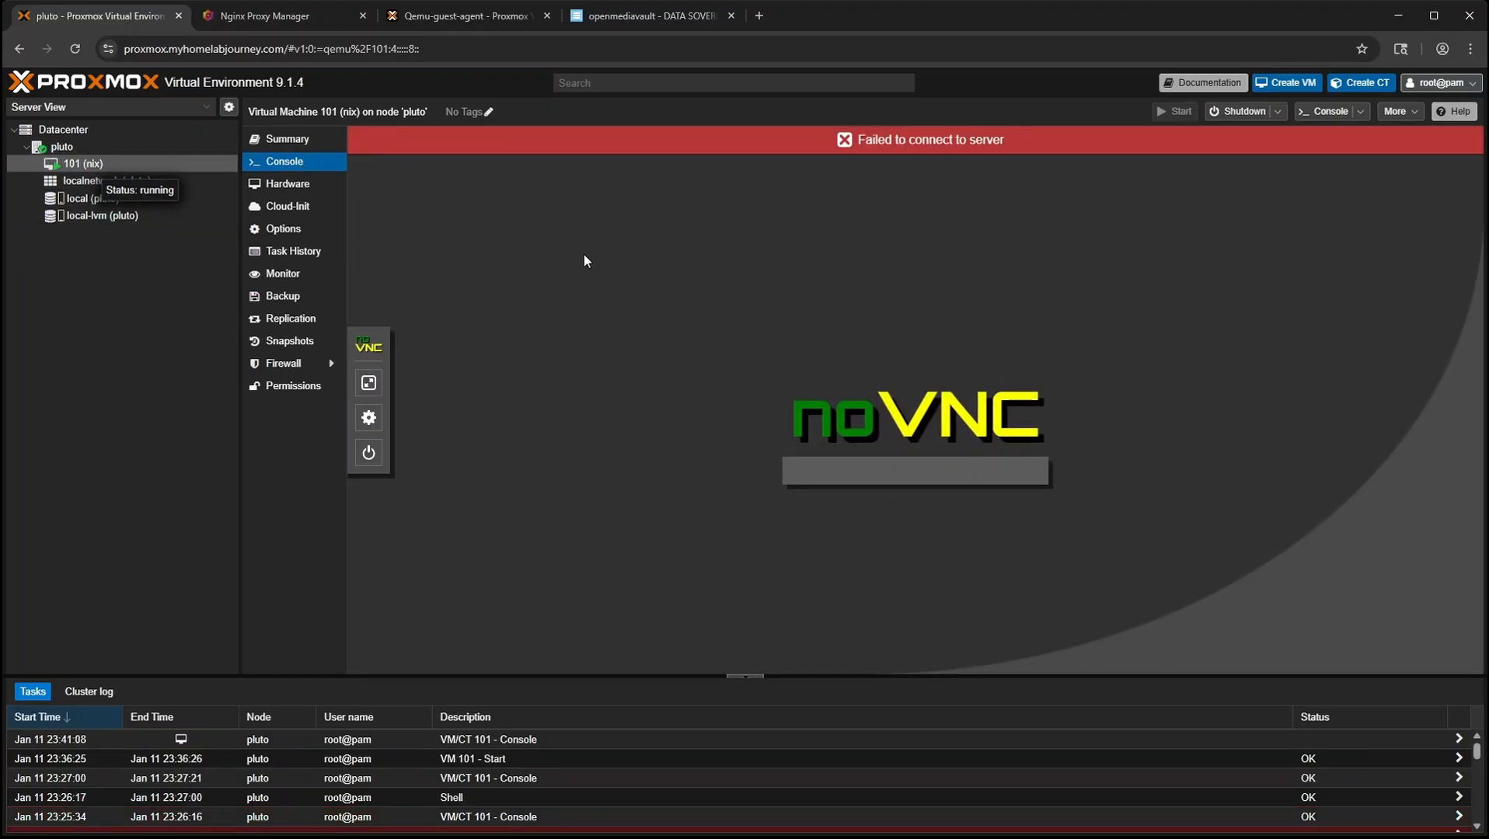
Open the pluto node's Shell, which also fails to connect
{"action": "left_click", "coordinate": [70, 150]}
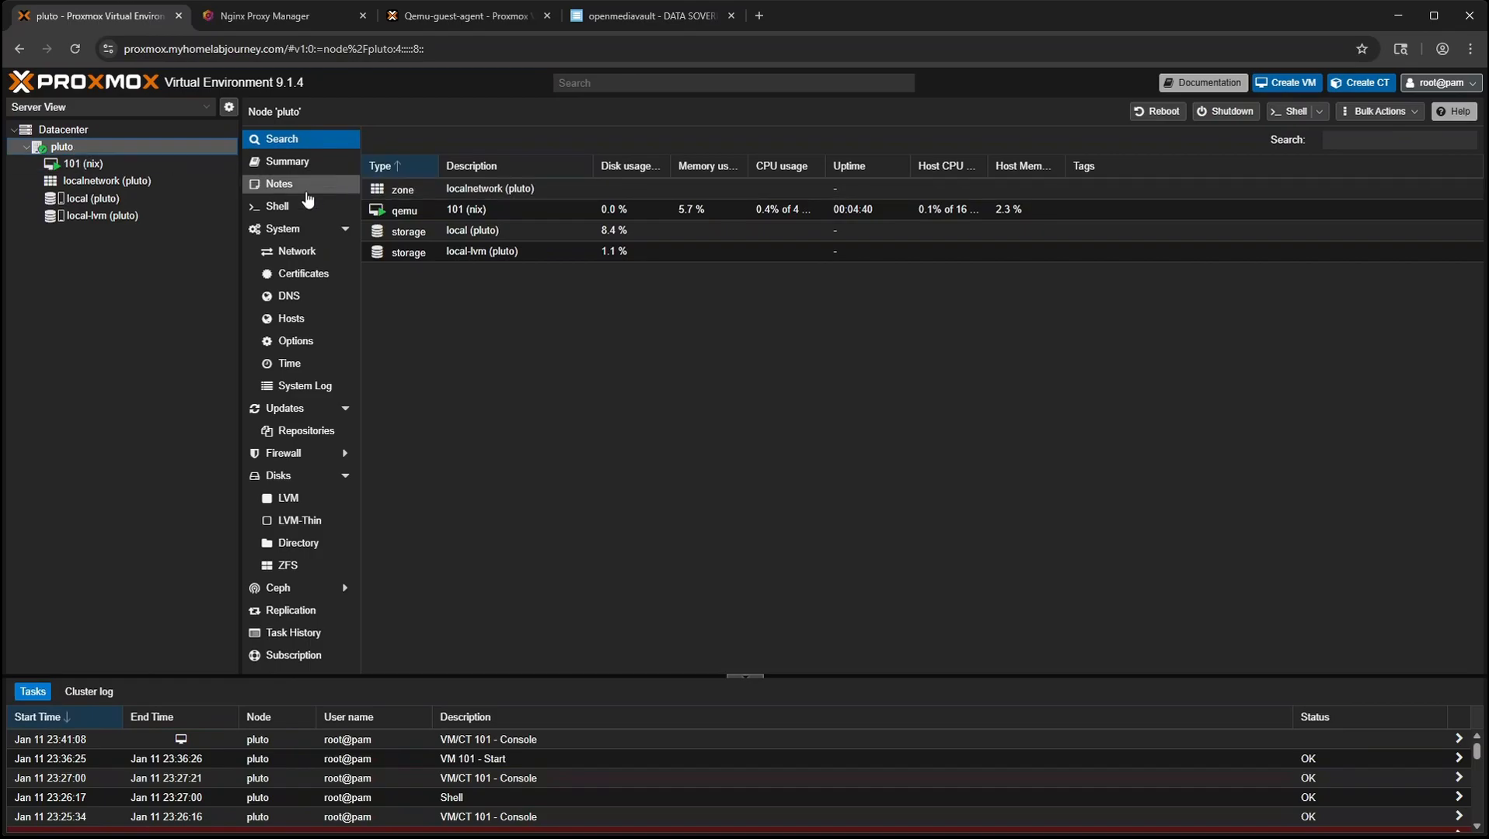
{"action": "left_click", "coordinate": [295, 209]}
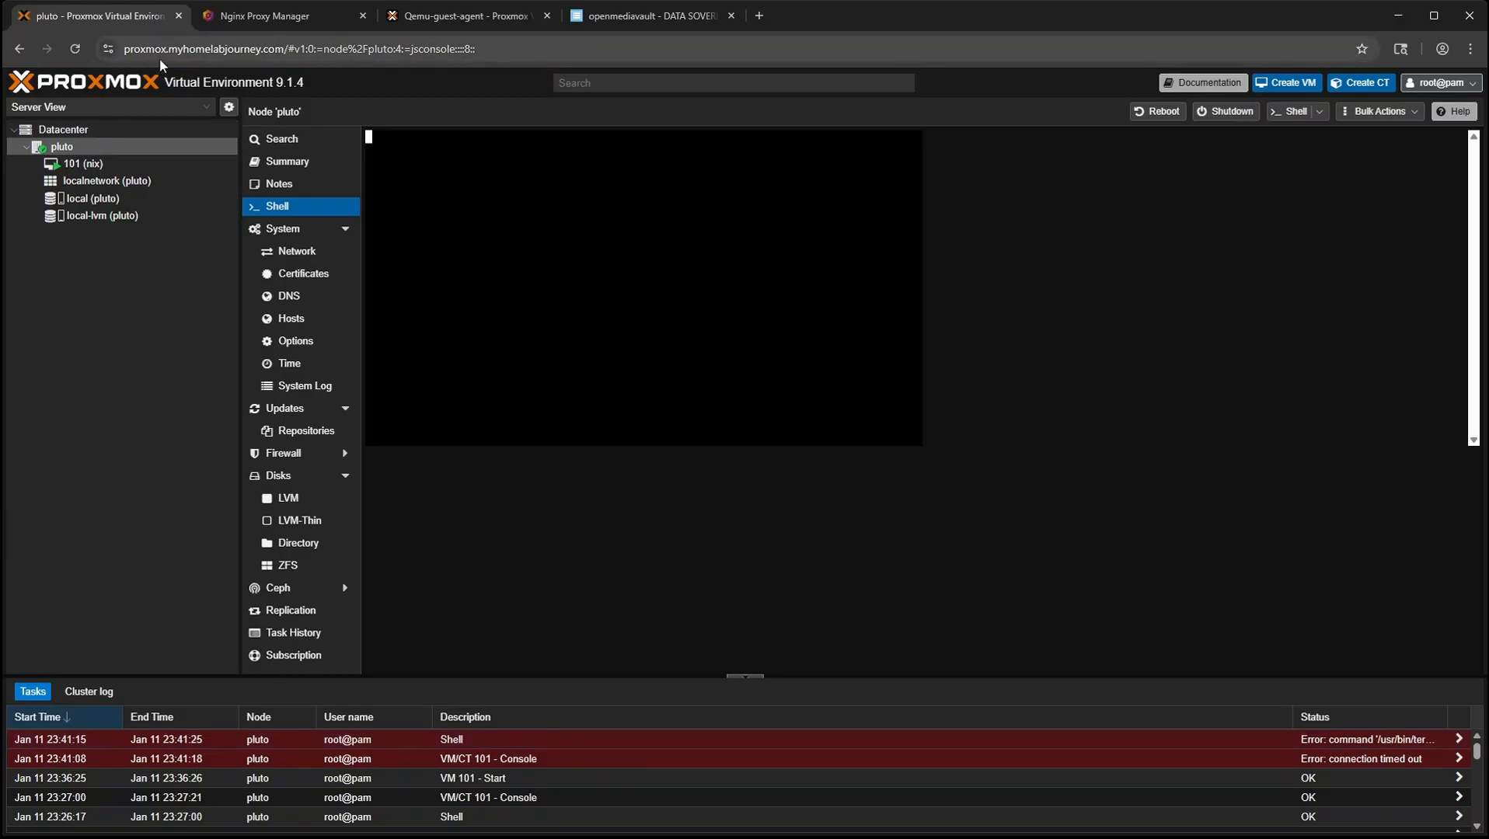
{"action": "left_click", "coordinate": [252, 19]}
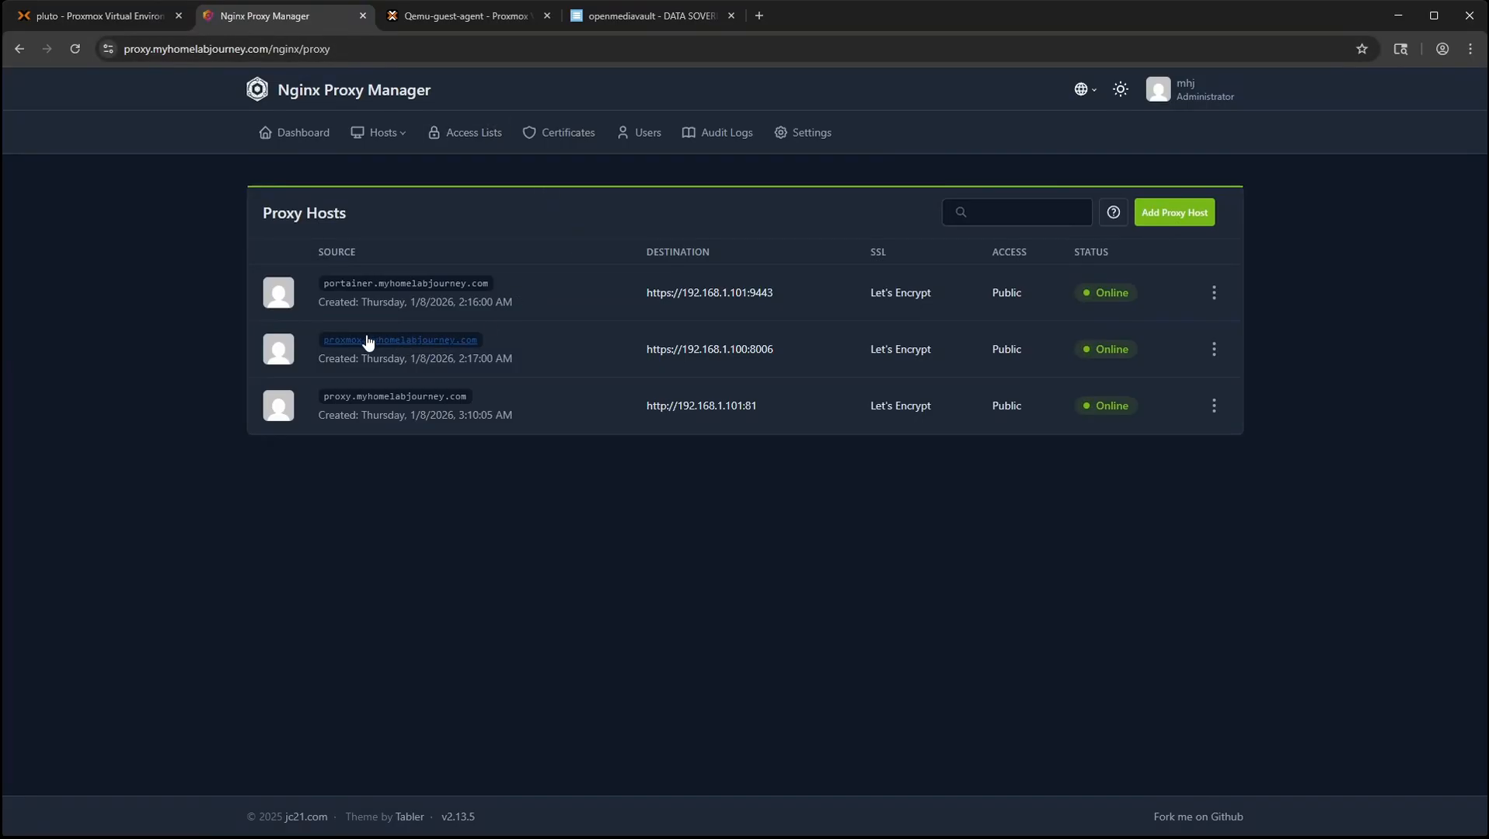
Edit the proxmox.myhomelabjourney.com proxy host and switch on Websockets Support
{"action": "left_click", "coordinate": [1212, 349]}
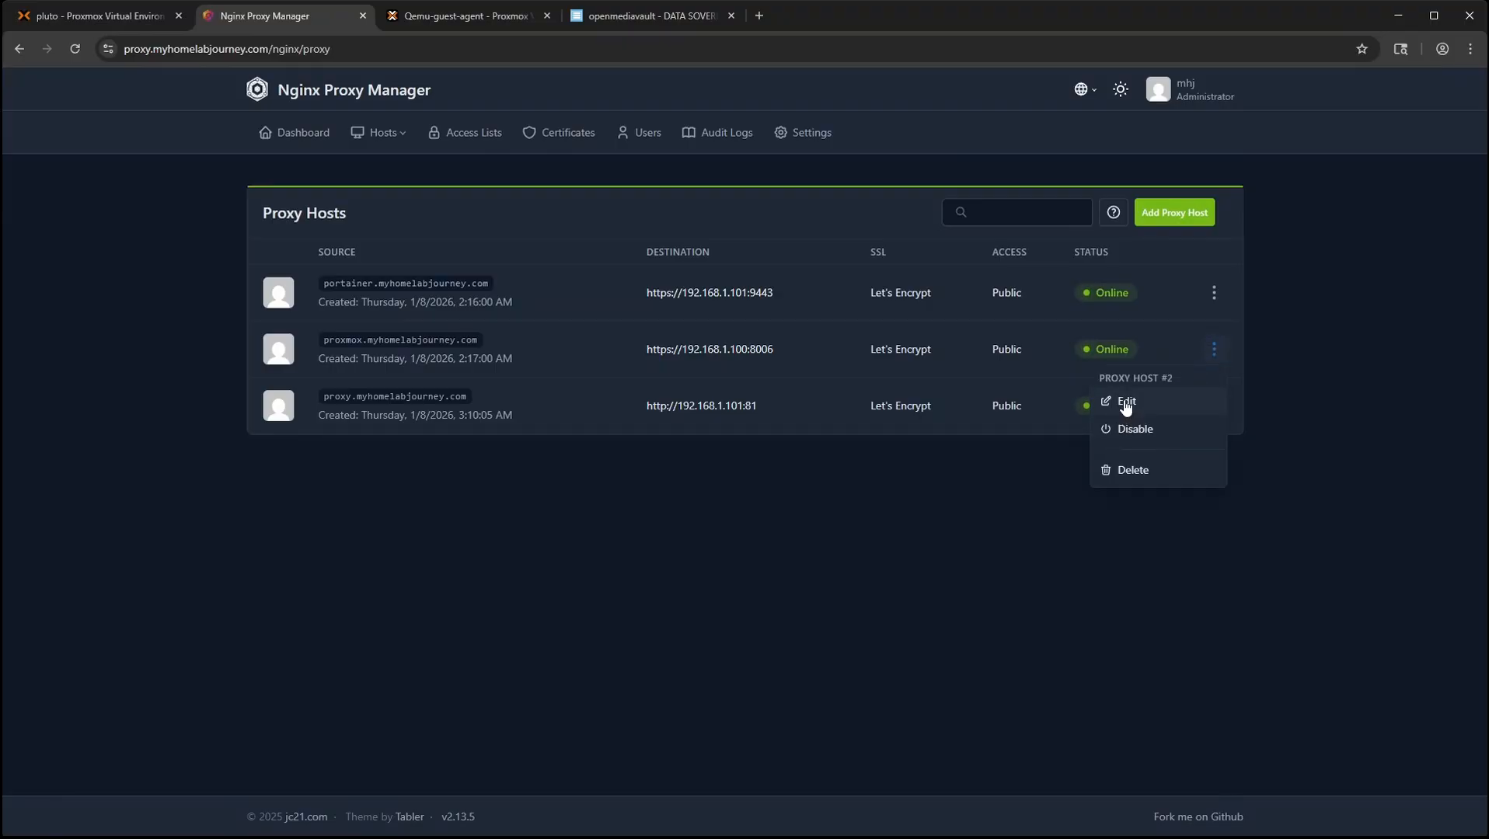
{"action": "left_click", "coordinate": [1123, 405]}
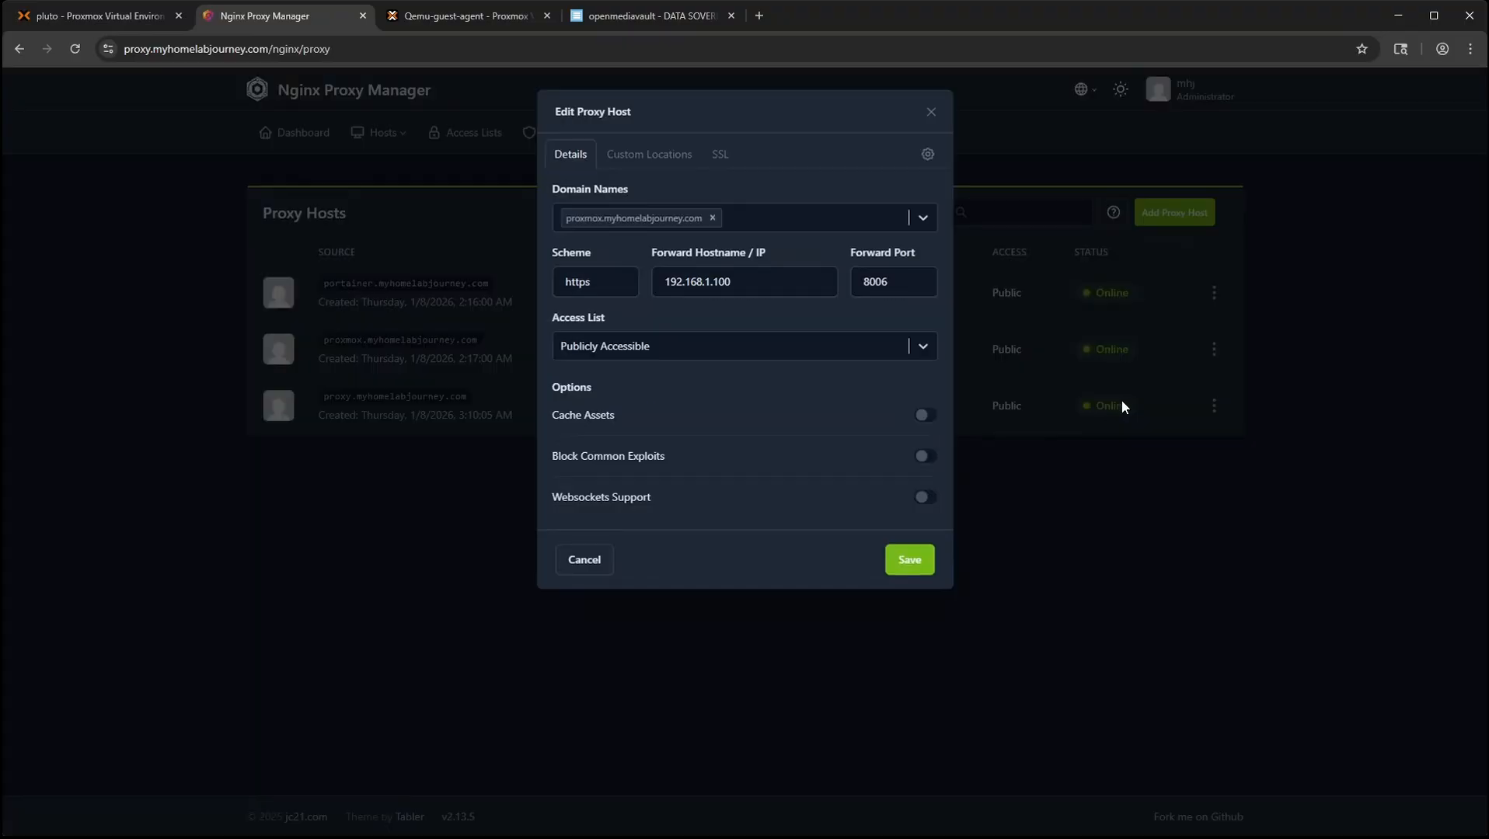
{"action": "left_click", "coordinate": [925, 498]}
Save the Websockets change, then reopen VM 101's console and the pluto Shell, now connecting
{"action": "left_click", "coordinate": [910, 559]}
{"action": "left_click", "coordinate": [109, 17]}
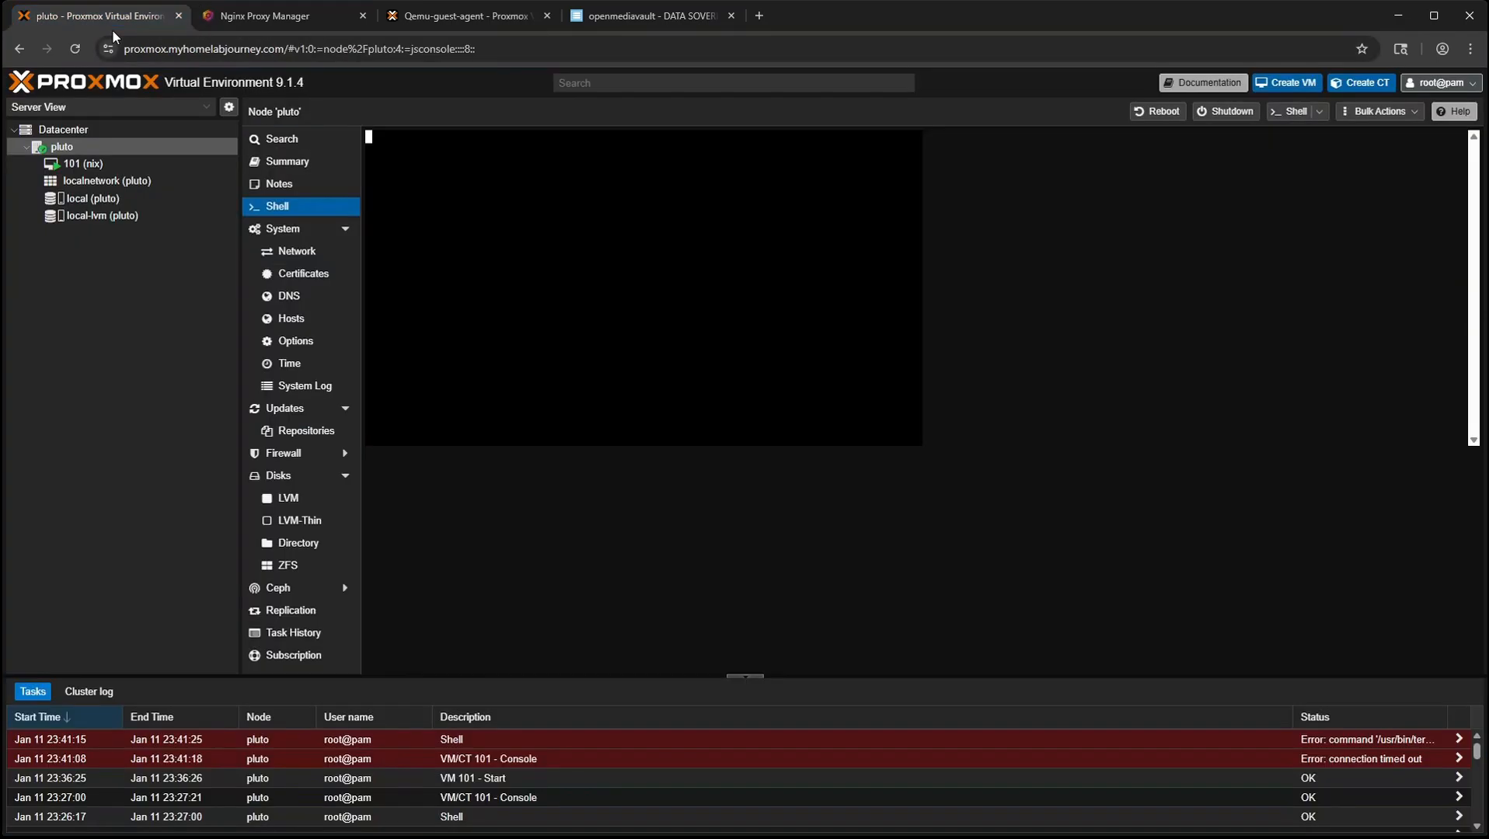
{"action": "left_click", "coordinate": [359, 52]}
{"action": "key", "text": "Return"}
{"action": "left_click", "coordinate": [81, 163]}
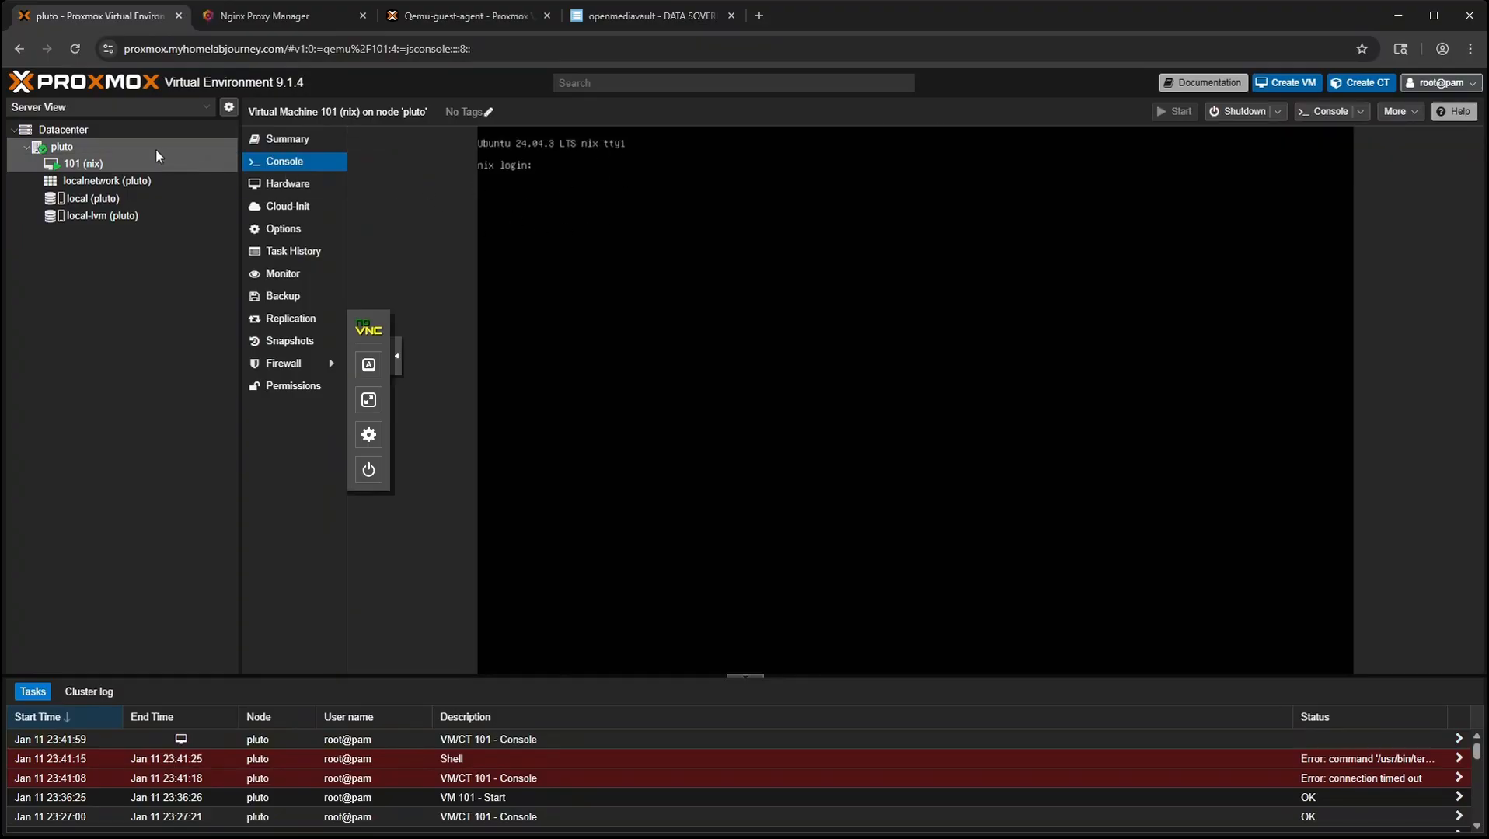
{"action": "left_click", "coordinate": [109, 145]}
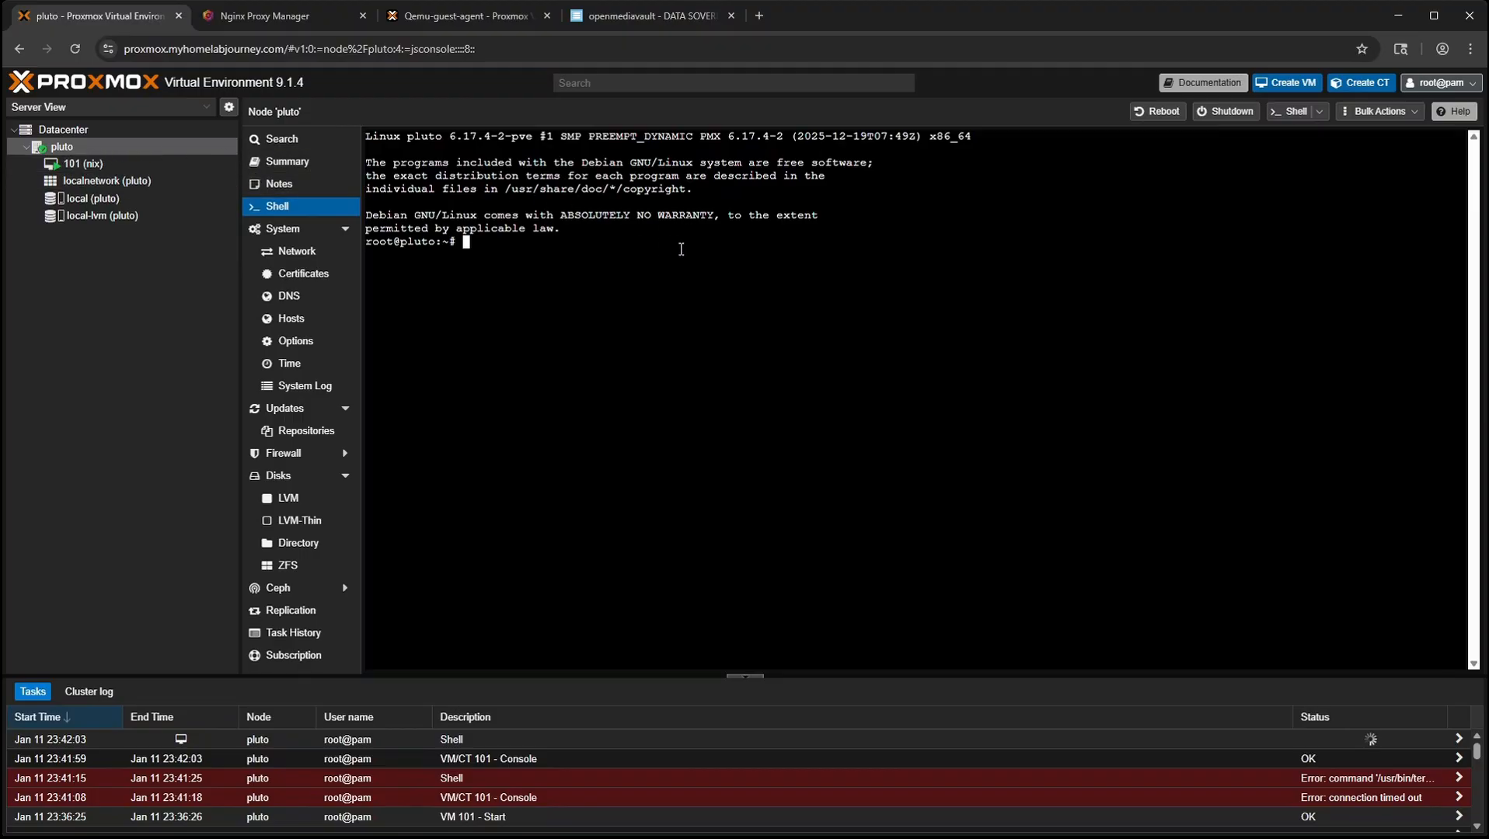
Open /etc/hosts in nano, exit without changes, and check the node's name with hostname -f
{"action": "type", "text": "nano /etc/hostname"}
{"action": "key", "text": "BackSpace"}
{"action": "key", "text": "BackSpace"}
{"action": "key", "text": "BackSpace"}
{"action": "key", "text": "BackSpace"}
{"action": "key", "text": "BackSpace"}
{"action": "type", "text": "s"}
{"action": "key", "text": "Return"}
{"action": "key", "text": "Down"}
{"action": "key", "text": "Right"}
{"action": "key", "text": "Right"}
{"action": "key", "text": "Right"}
{"action": "key", "text": "Right"}
{"action": "key", "text": "Right"}
{"action": "key", "text": "Right"}
{"action": "key", "text": "Right"}
{"action": "key", "text": "Right"}
{"action": "key", "text": "Right"}
{"action": "key", "text": "Right"}
{"action": "key", "text": "Right"}
{"action": "key", "text": "Right"}
{"action": "key", "text": "Right"}
{"action": "key", "text": "Right"}
{"action": "key", "text": "Right"}
{"action": "key", "text": "Right"}
{"action": "key", "text": "Right"}
{"action": "key", "text": "Right"}
{"action": "key", "text": "Right"}
{"action": "key", "text": "Right"}
{"action": "key", "text": "Right"}
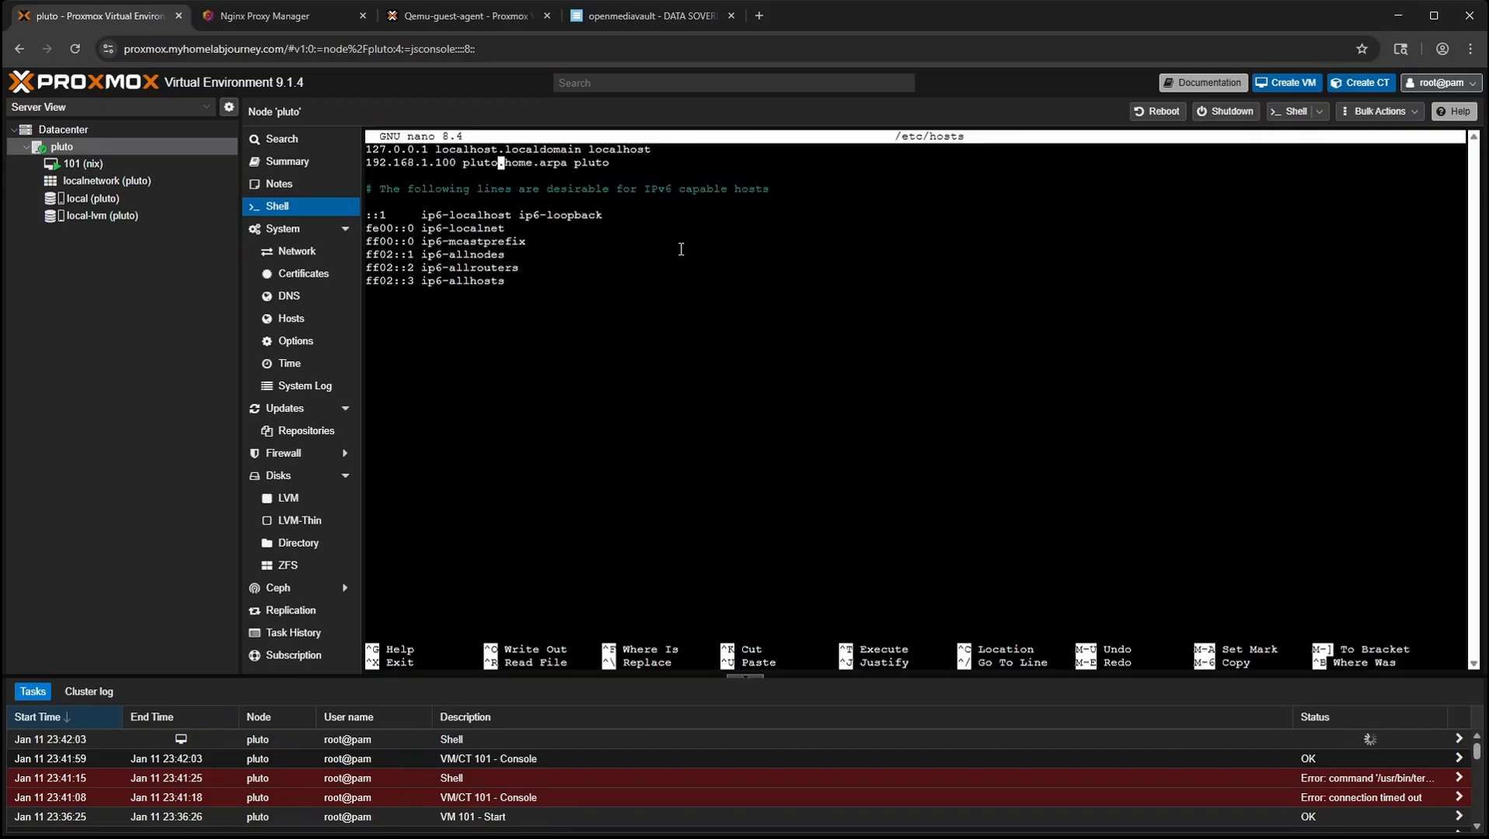
{"action": "key", "text": "Right"}
{"action": "key", "text": "Right"}
{"action": "key", "text": "Right"}
{"action": "key", "text": "Right"}
{"action": "key", "text": "Right"}
{"action": "key", "text": "Right"}
{"action": "key", "text": "Right"}
{"action": "key", "text": "Right"}
{"action": "key", "text": "Right"}
{"action": "key", "text": "ctrl+x"}
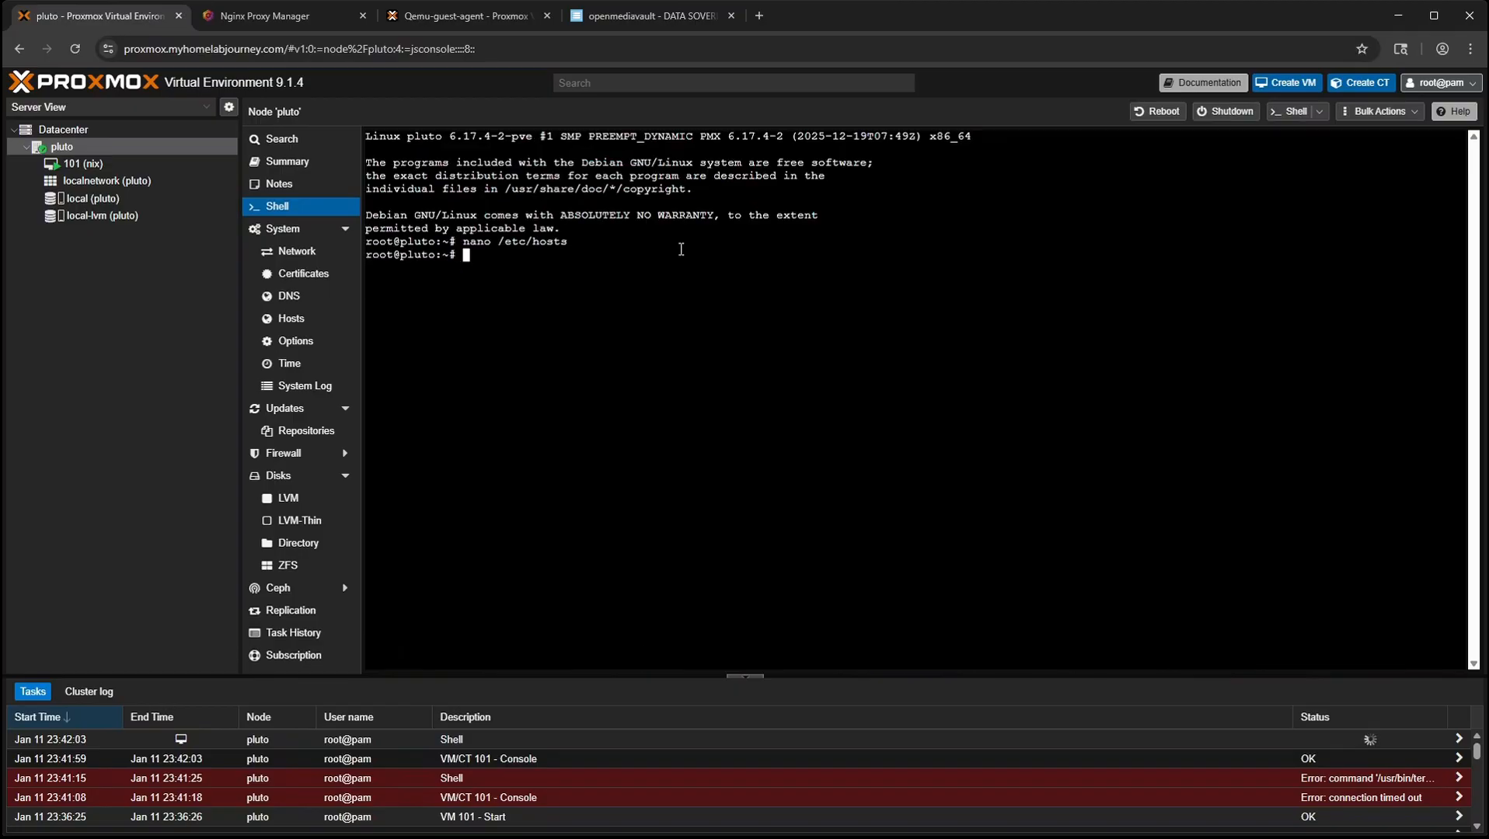
{"action": "type", "text": "hostname -f"}
{"action": "key", "text": "Return"}
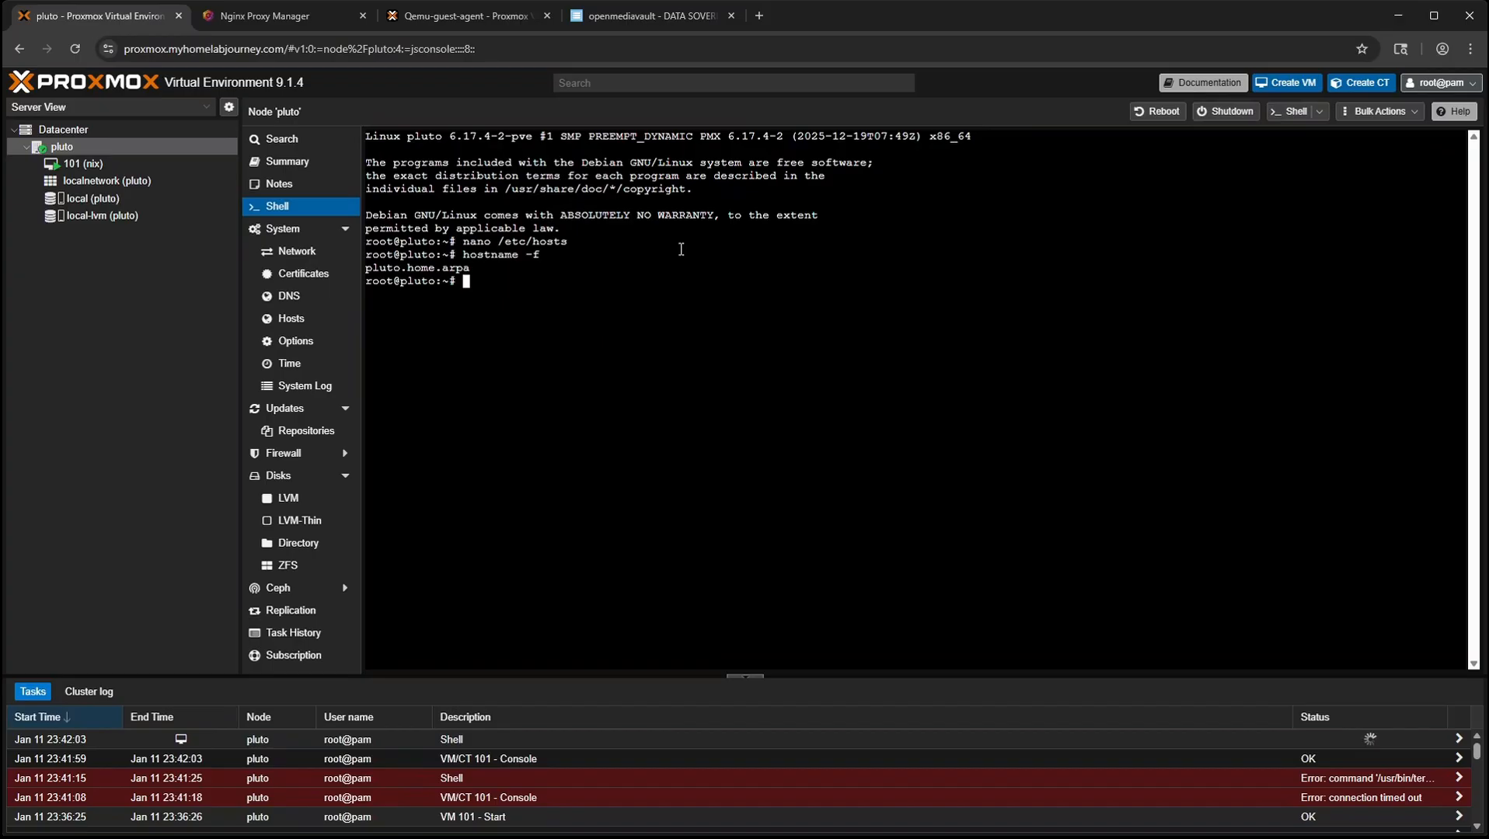
Replace home.arpa with myhomelabjourney.com in /etc/hosts, save it, and confirm with hostname -f
{"action": "type", "text": "nano /etc/na"}
{"action": "key", "text": "BackSpace"}
{"action": "key", "text": "BackSpace"}
{"action": "type", "text": "h"}
{"action": "key", "text": "Return"}
{"action": "key", "text": "Down"}
{"action": "key", "text": "Right"}
{"action": "key", "text": "Right"}
{"action": "key", "text": "Right"}
{"action": "key", "text": "Right"}
{"action": "key", "text": "Right"}
{"action": "key", "text": "Right"}
{"action": "key", "text": "Right"}
{"action": "key", "text": "Right"}
{"action": "key", "text": "Right"}
{"action": "key", "text": "Right"}
{"action": "key", "text": "Right"}
{"action": "key", "text": "Right"}
{"action": "key", "text": "Right"}
{"action": "key", "text": "Right"}
{"action": "key", "text": "Right"}
{"action": "key", "text": "Right"}
{"action": "key", "text": "Right"}
{"action": "key", "text": "Right"}
{"action": "key", "text": "Right"}
{"action": "key", "text": "Right"}
{"action": "key", "text": "Right"}
{"action": "key", "text": "Right"}
{"action": "key", "text": "Right"}
{"action": "key", "text": "Right"}
{"action": "key", "text": "Right"}
{"action": "key", "text": "Right"}
{"action": "key", "text": "Right"}
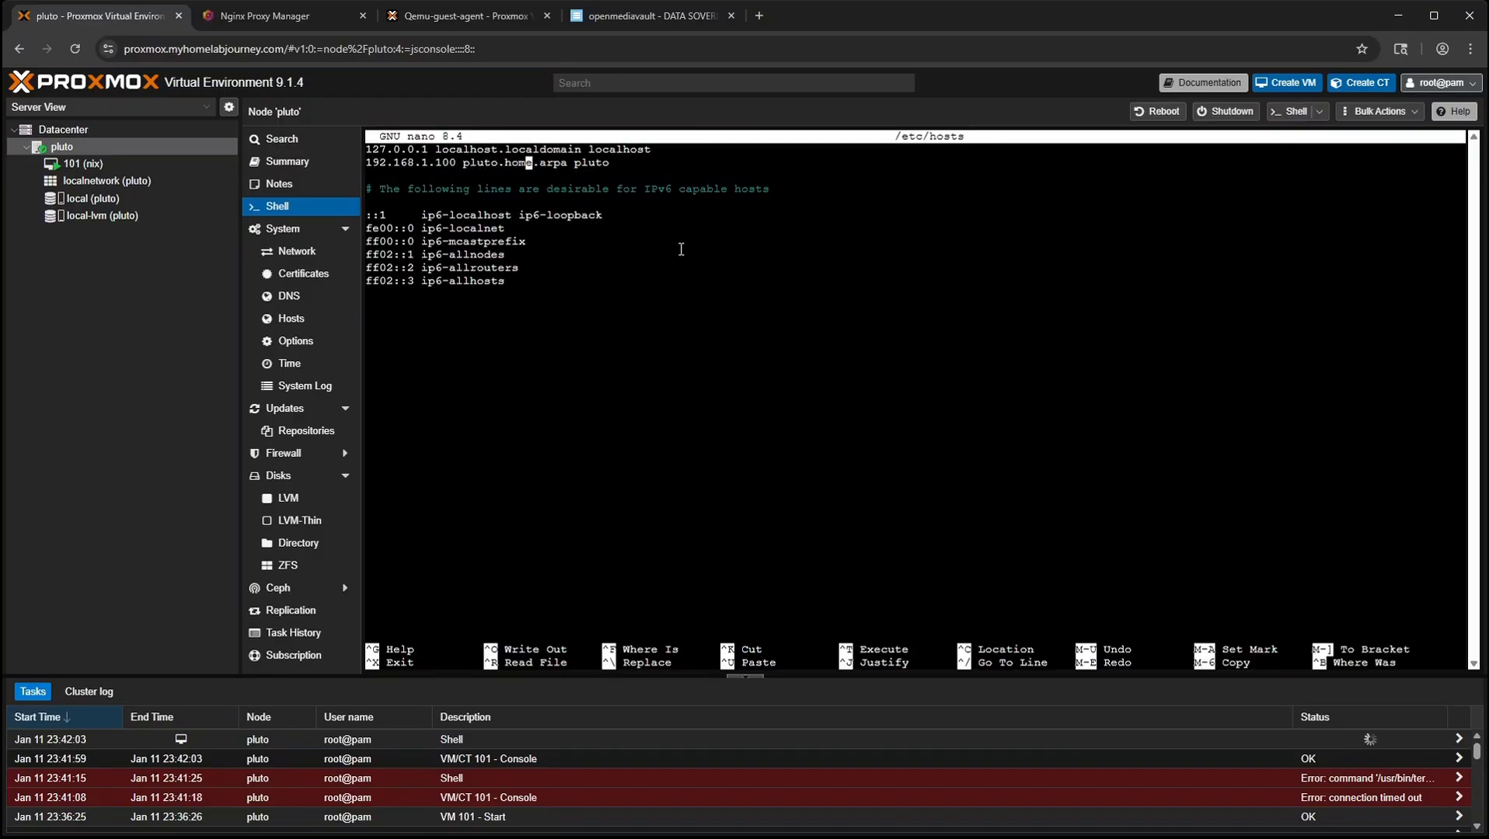
{"action": "key", "text": "BackSpace"}
{"action": "key", "text": "BackSpace"}
{"action": "key", "text": "BackSpace"}
{"action": "key", "text": "BackSpace"}
{"action": "key", "text": "BackSpace"}
{"action": "key", "text": "BackSpace"}
{"action": "key", "text": "BackSpace"}
{"action": "key", "text": "BackSpace"}
{"action": "key", "text": "BackSpace"}
{"action": "key", "text": "BackSpace"}
{"action": "type", "text": "myhomelabjourney.com"}
{"action": "key", "text": "ctrl+x"}
{"action": "key", "text": "y"}
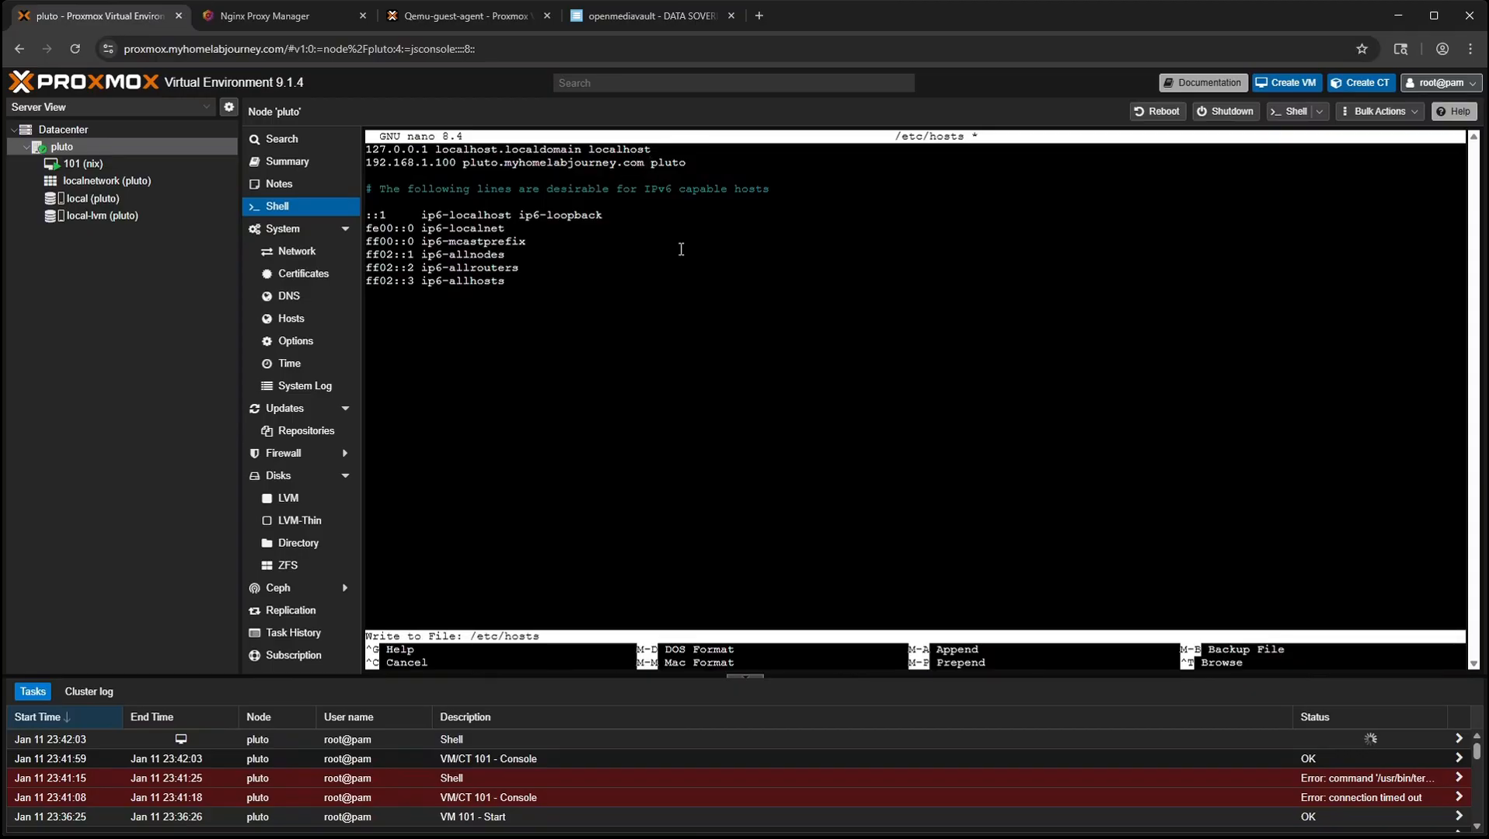
{"action": "key", "text": "Return"}
{"action": "type", "text": "hostname -f"}
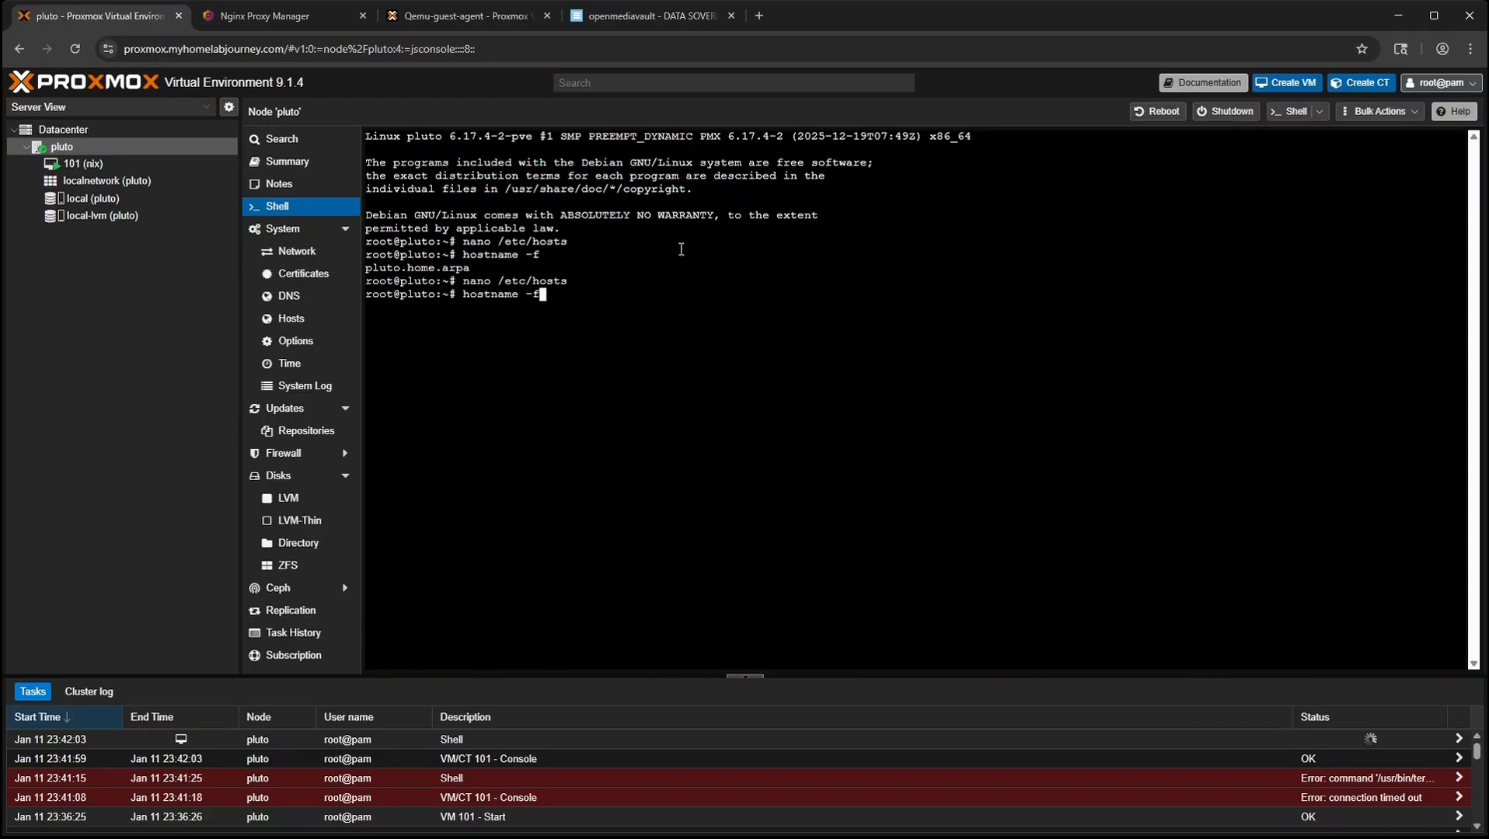
{"action": "key", "text": "Return"}
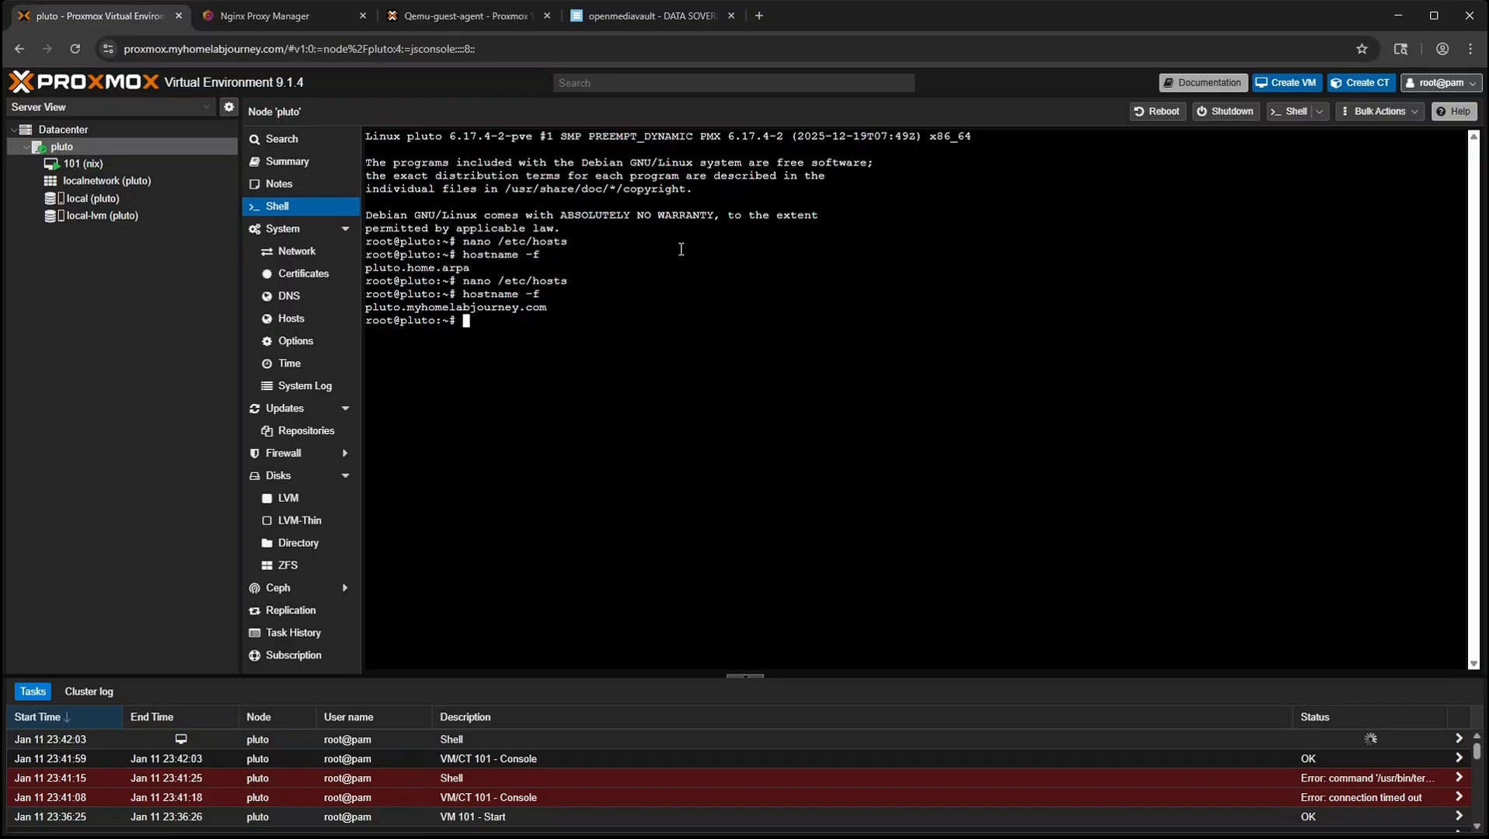
{"action": "left_click_drag", "start_coordinate": [366, 307], "coordinate": [547, 309]}
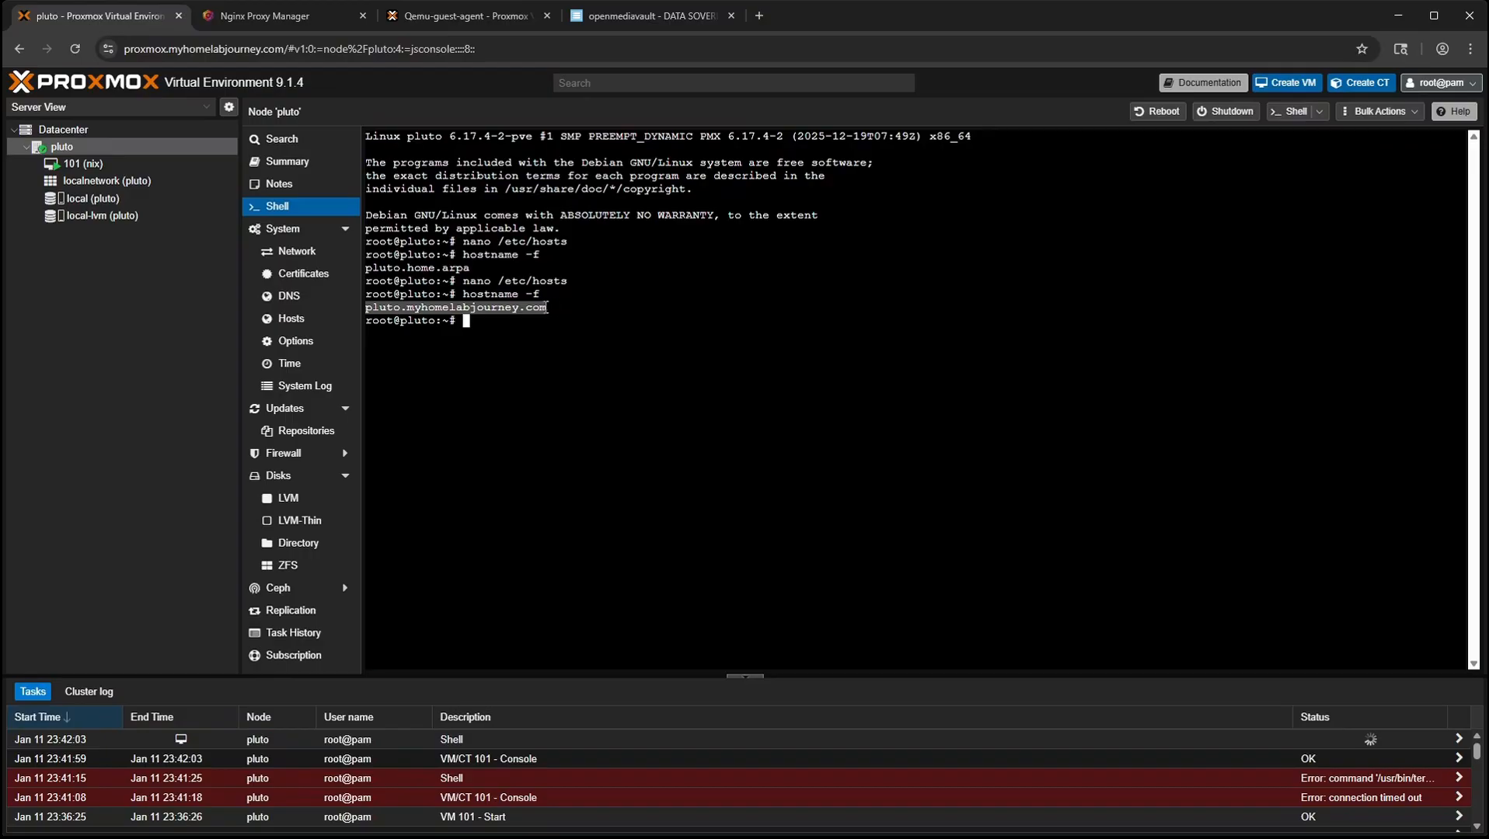
Add pluto.myhomelabjourney.com as a second domain on the proxmox proxy host and save it
{"action": "left_click", "coordinate": [262, 17]}
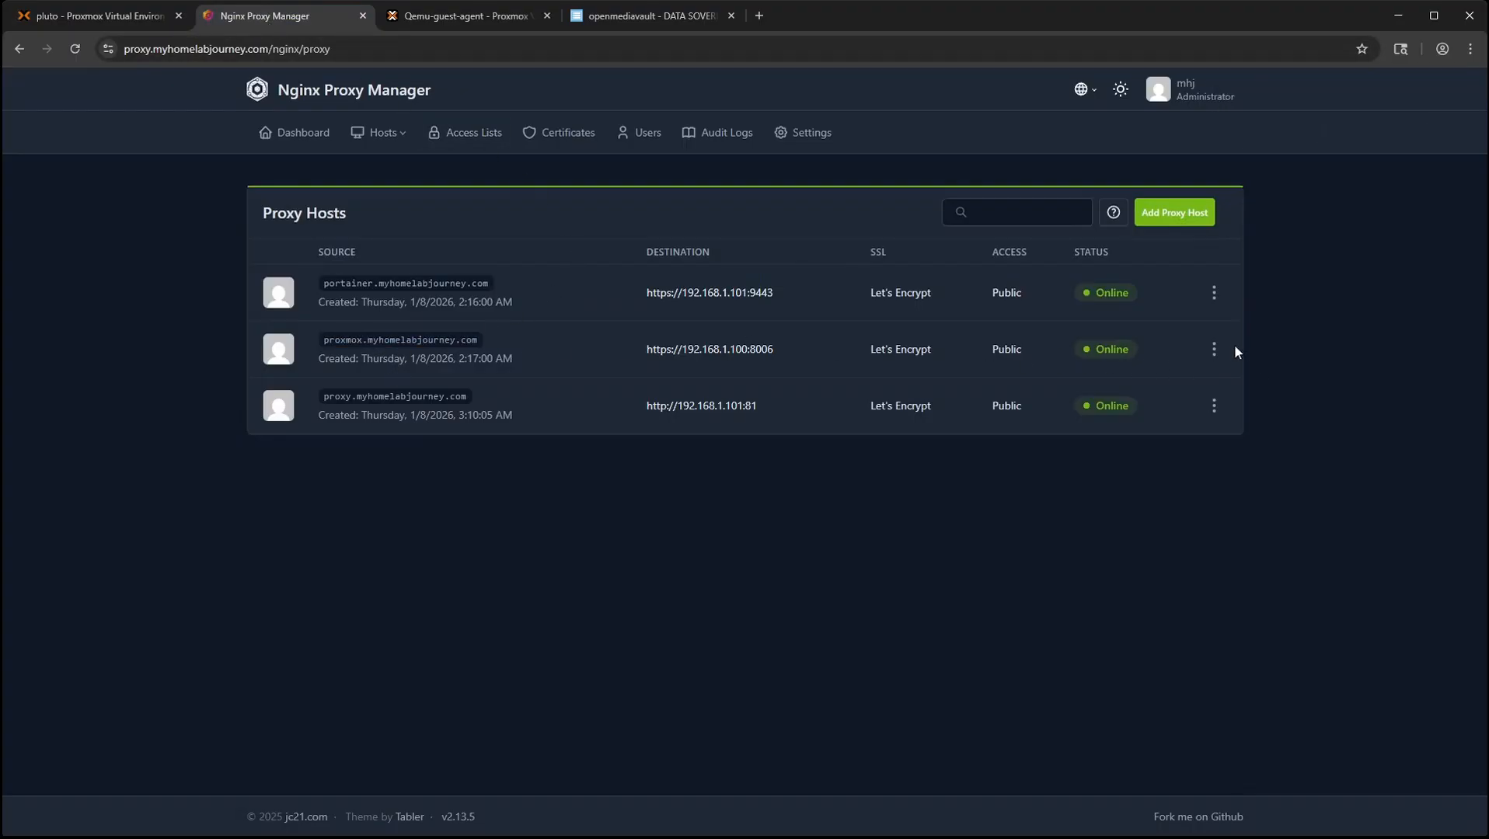
{"action": "left_click", "coordinate": [1213, 349]}
{"action": "left_click", "coordinate": [1124, 403]}
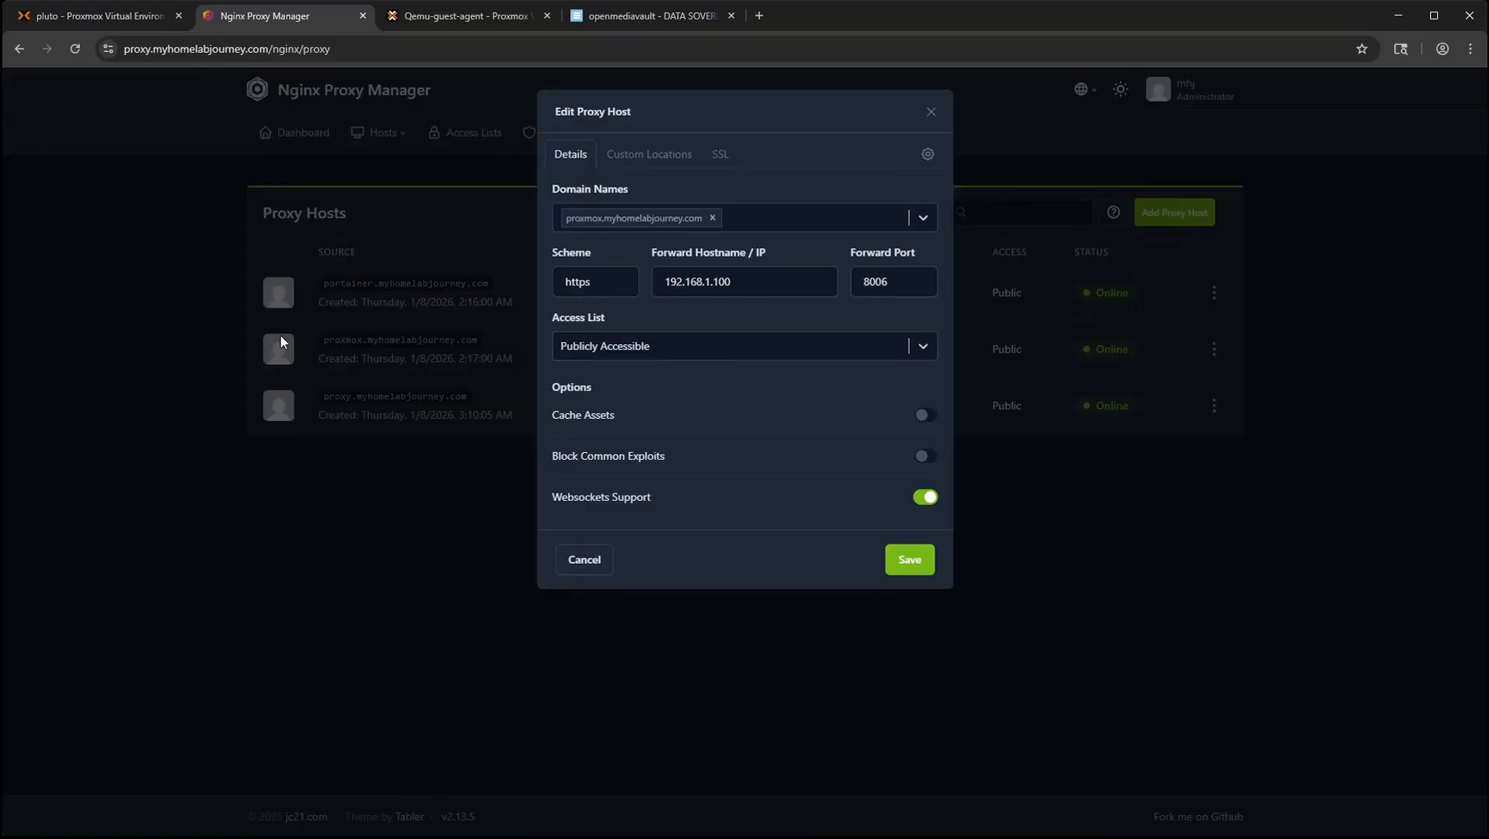
{"action": "left_click", "coordinate": [762, 223]}
{"action": "key", "text": "ctrl+v"}
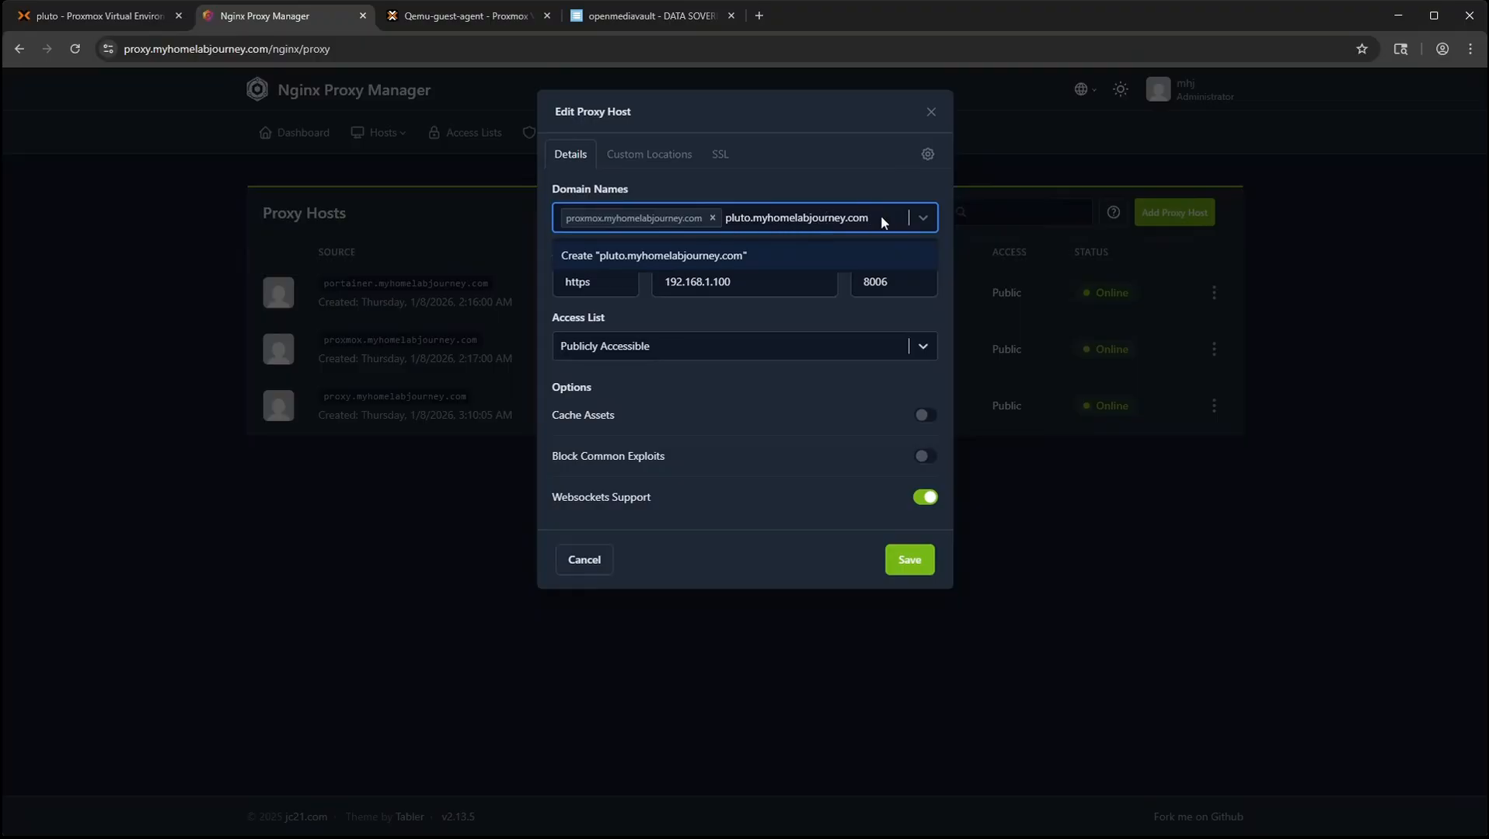
{"action": "key", "text": "Return"}
{"action": "left_click", "coordinate": [909, 559]}
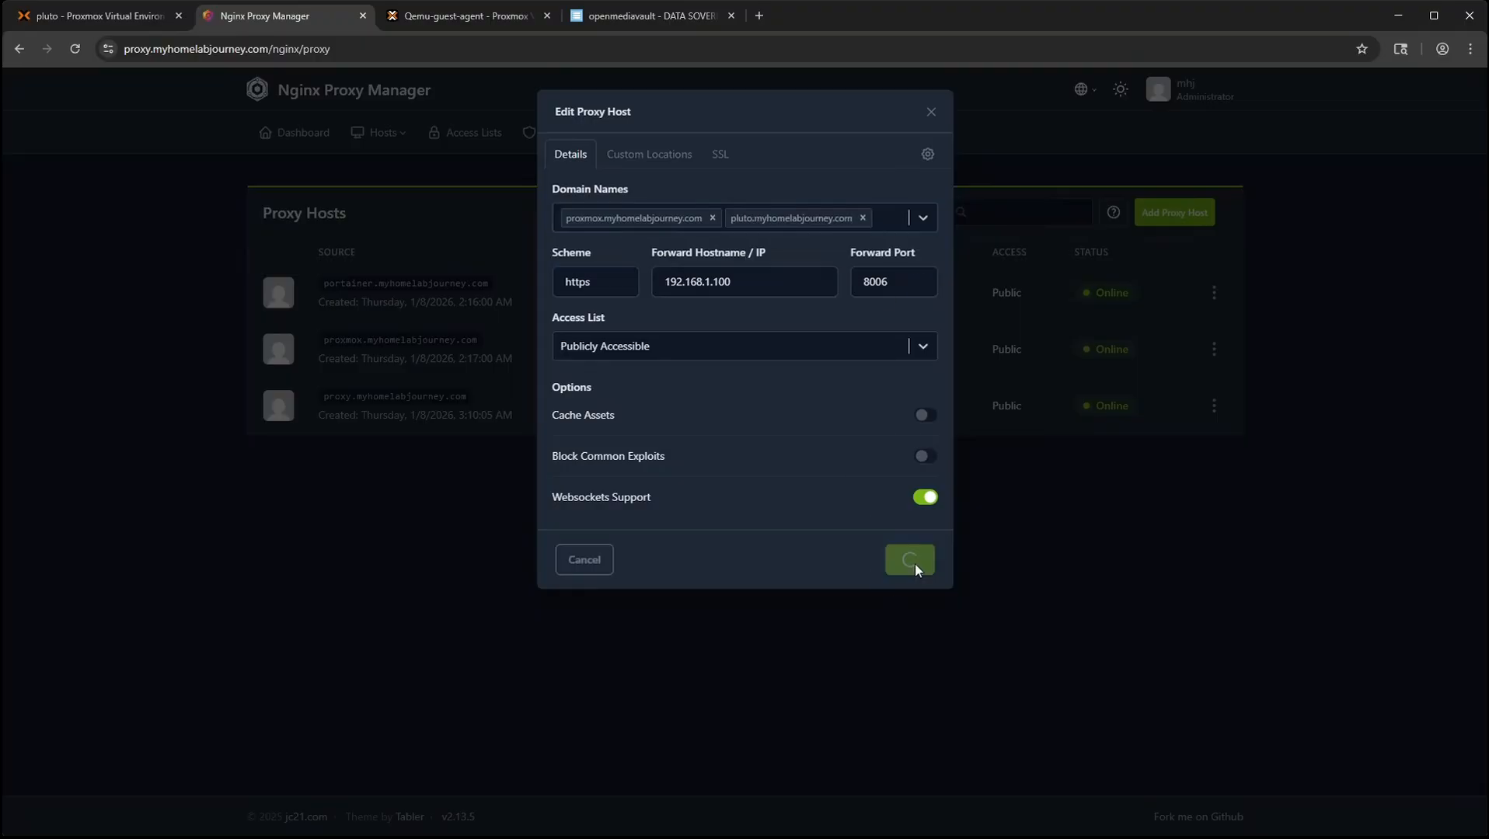
{"action": "left_click", "coordinate": [435, 288]}
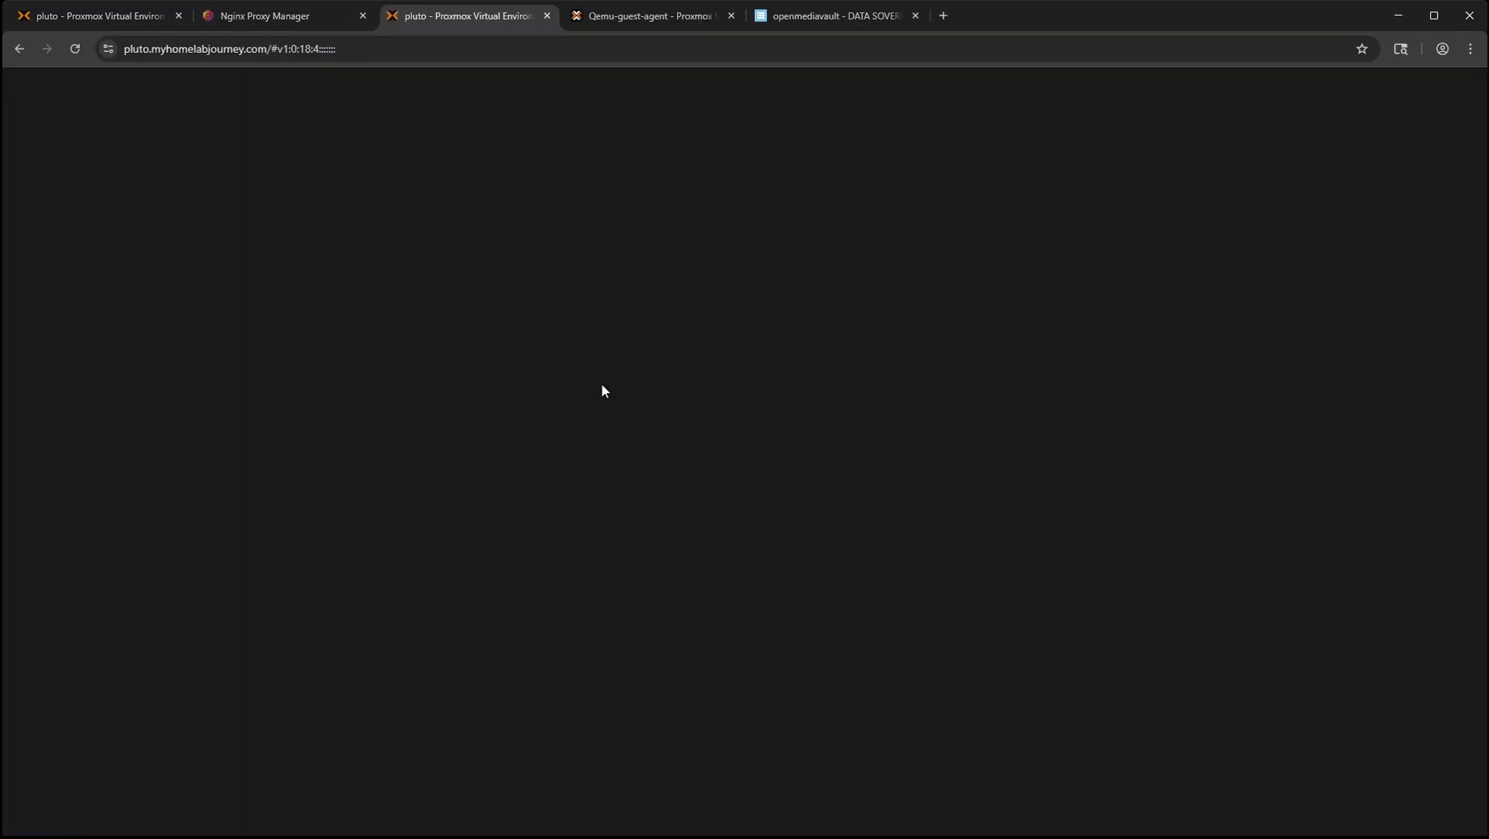
{"action": "left_click", "coordinate": [547, 16]}
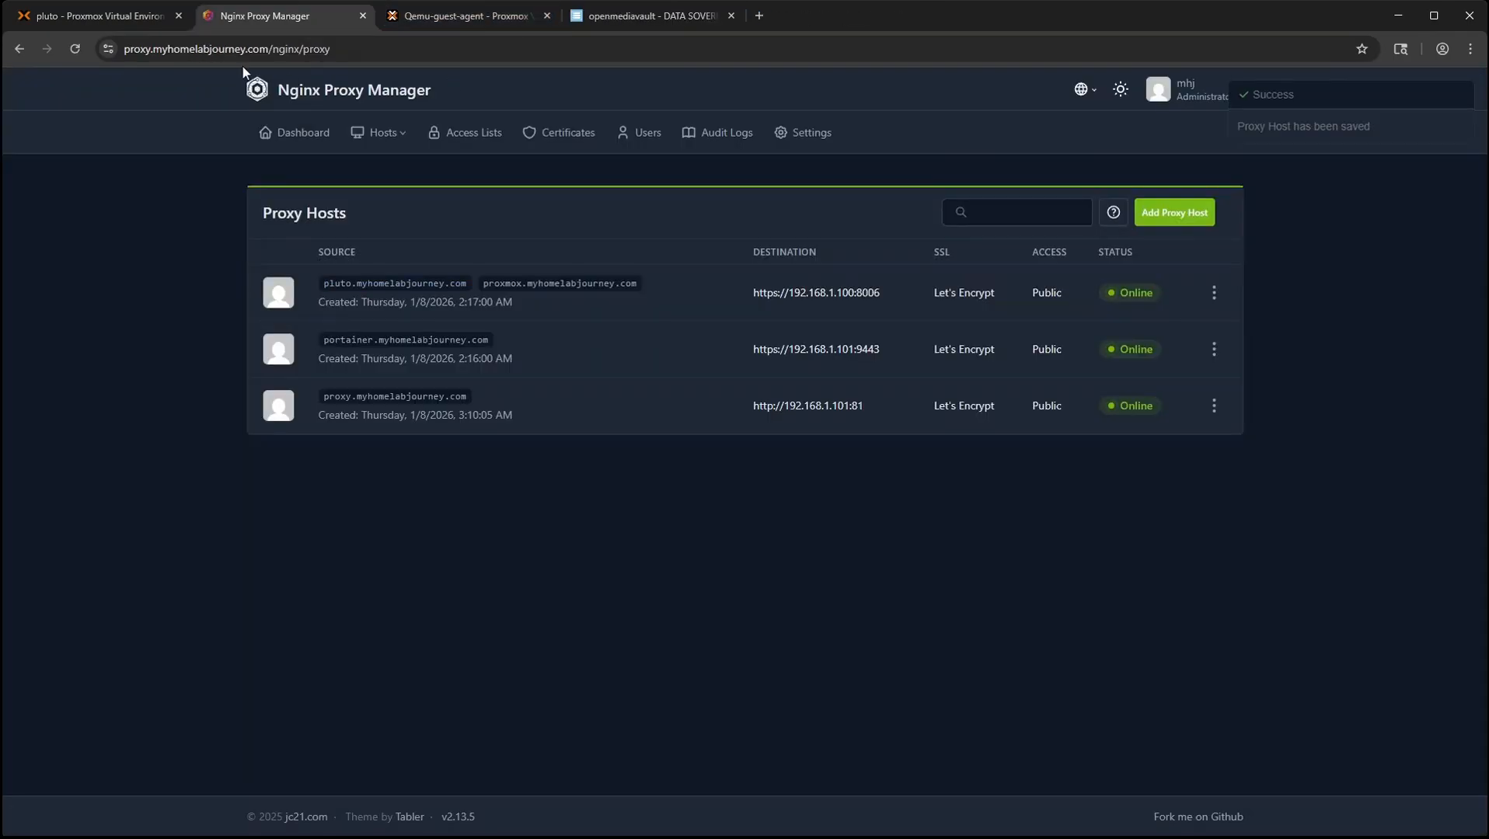
Show VM 101 (nix)'s hardware: 16.00 GiB memory, 4 processors, 180G disk
{"action": "left_click", "coordinate": [105, 17]}
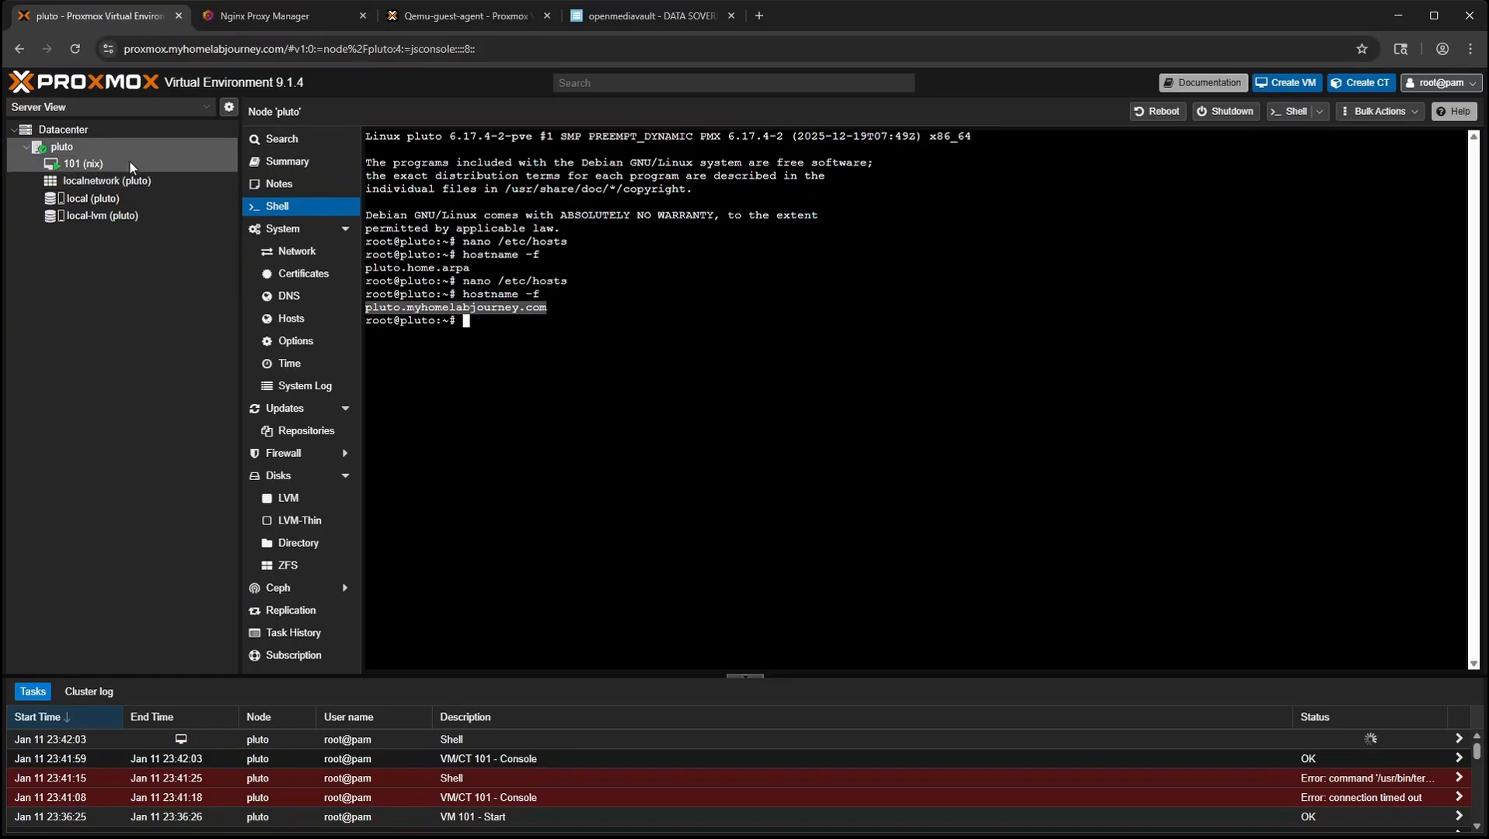
{"action": "left_click", "coordinate": [105, 164]}
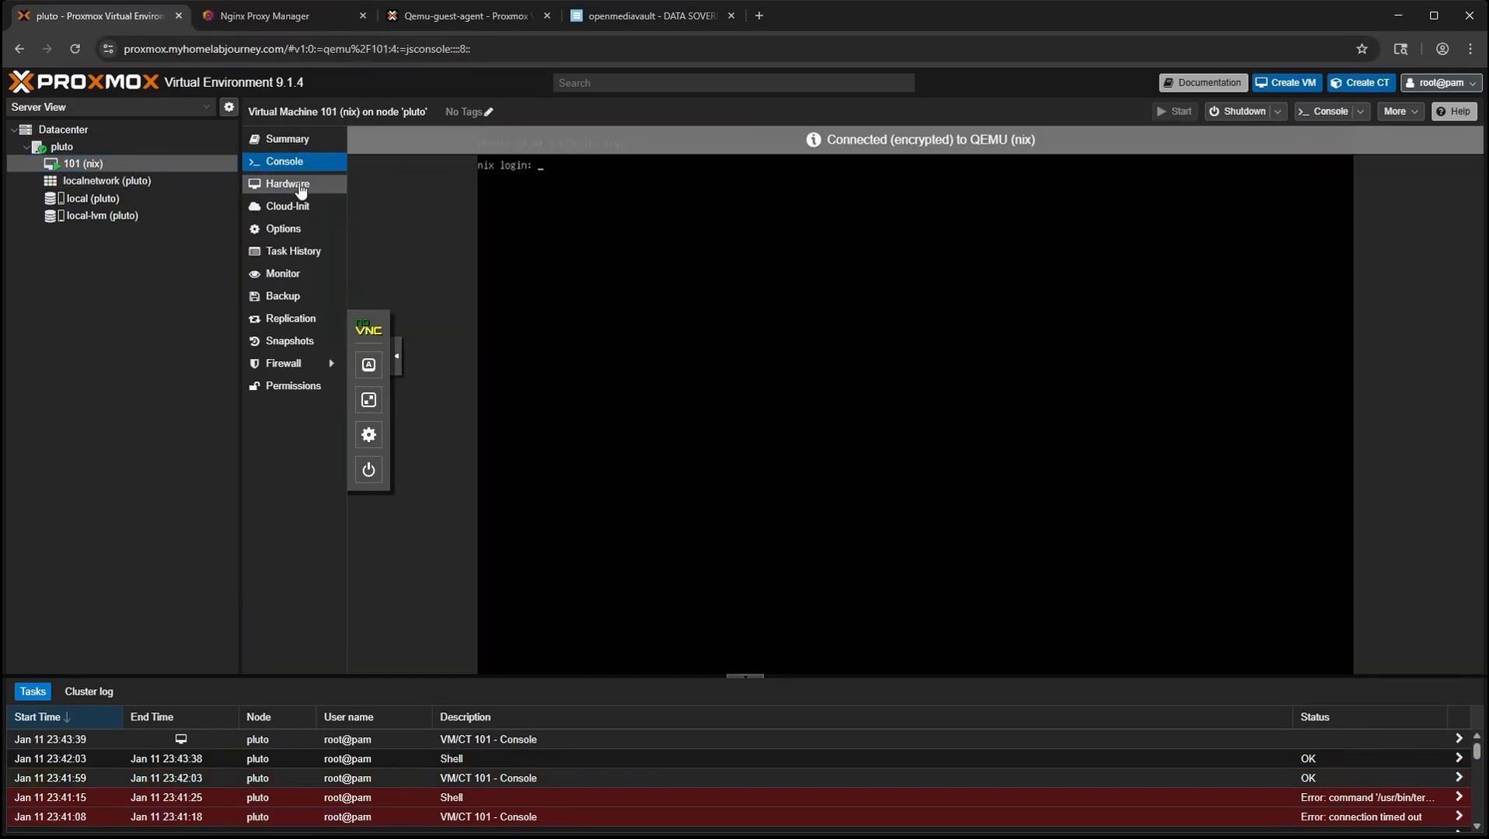
{"action": "left_click", "coordinate": [300, 190]}
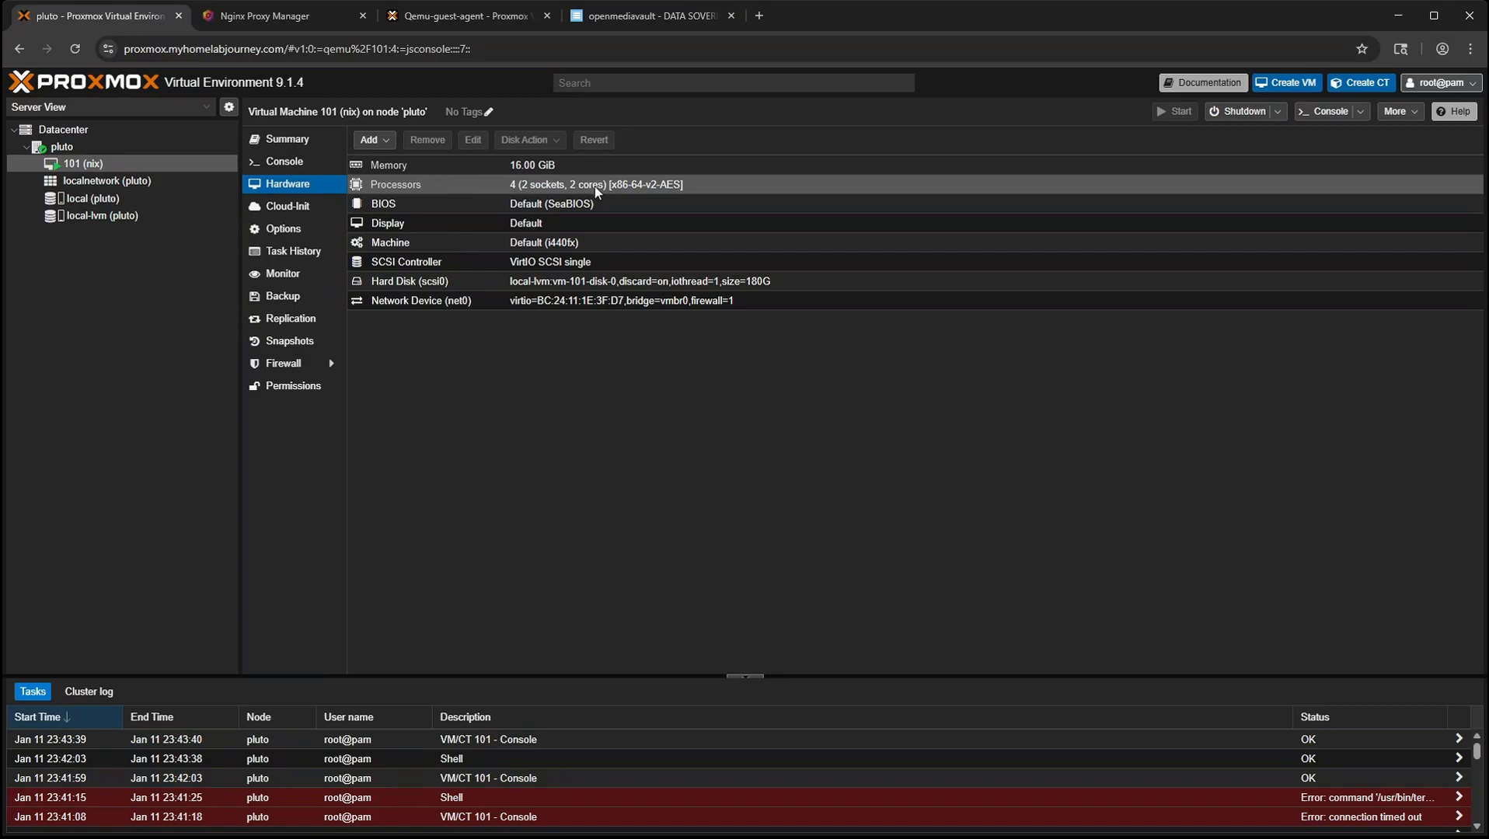
Leave VM 101's processor settings unchanged and stop the VM immediately
{"action": "left_click", "coordinate": [474, 140]}
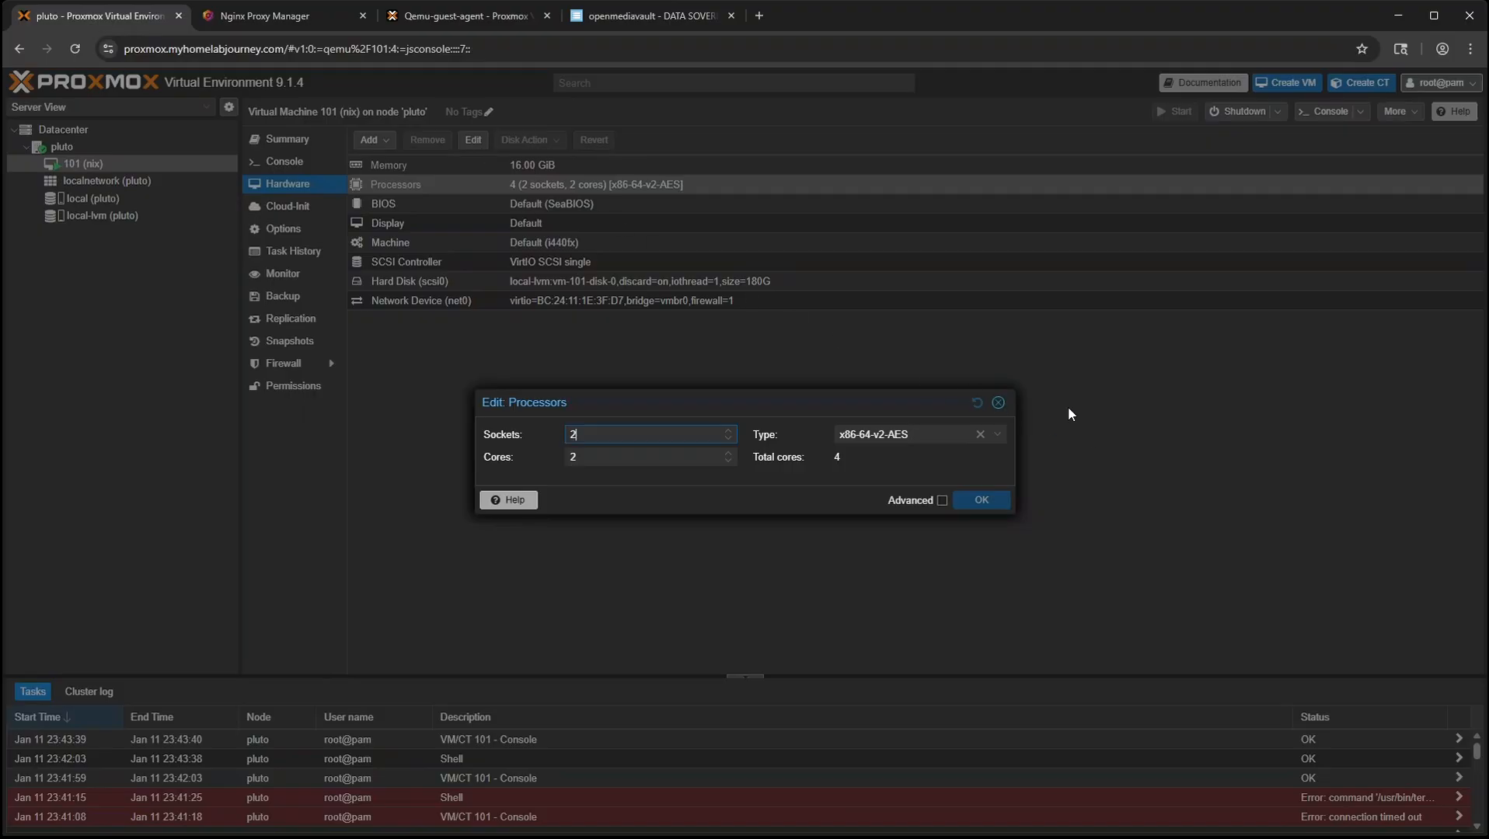
{"action": "left_click", "coordinate": [998, 403]}
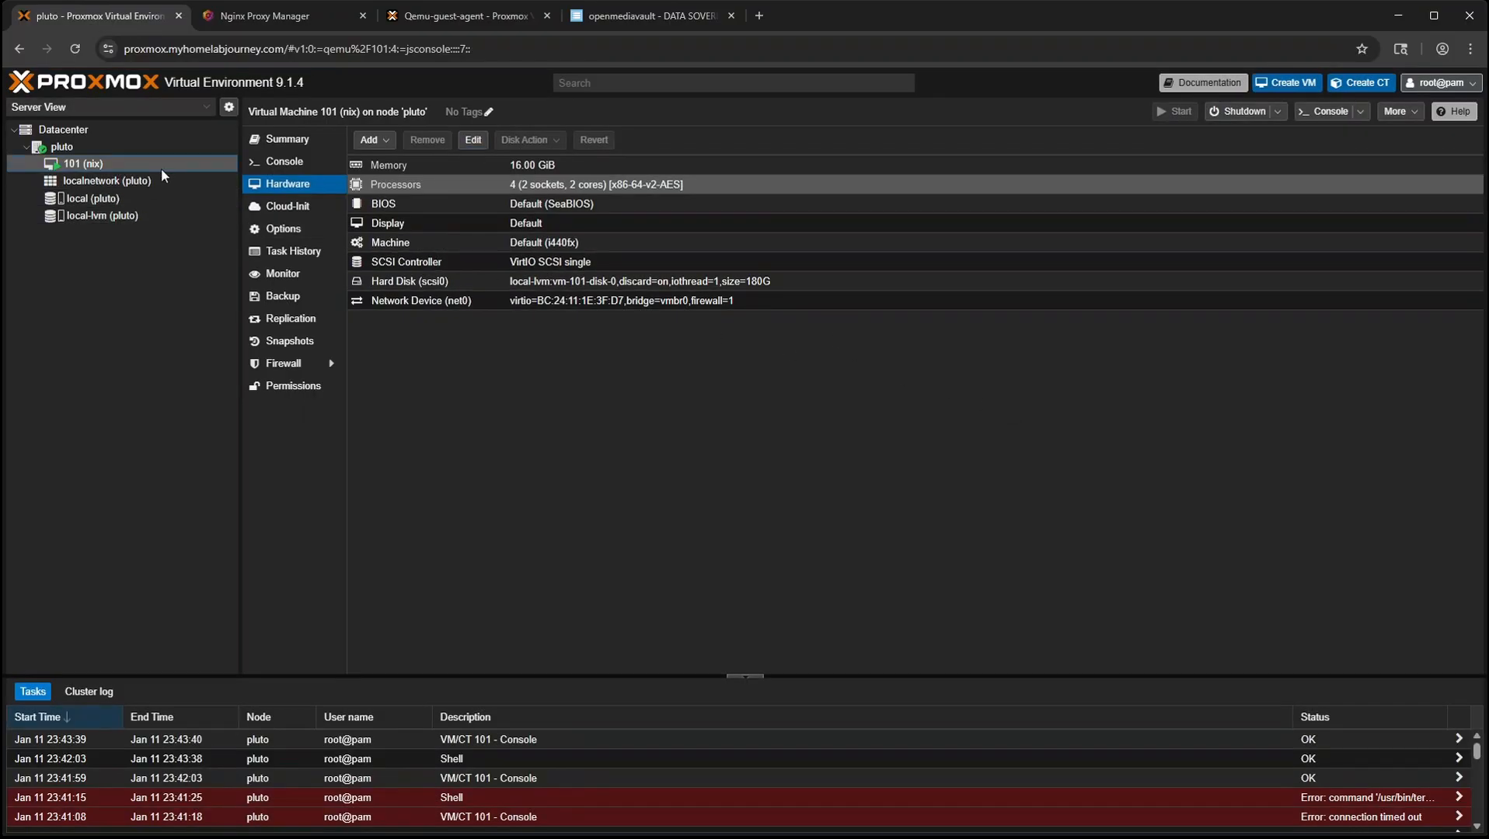
{"action": "left_click", "coordinate": [1278, 111]}
{"action": "left_click", "coordinate": [1240, 187]}
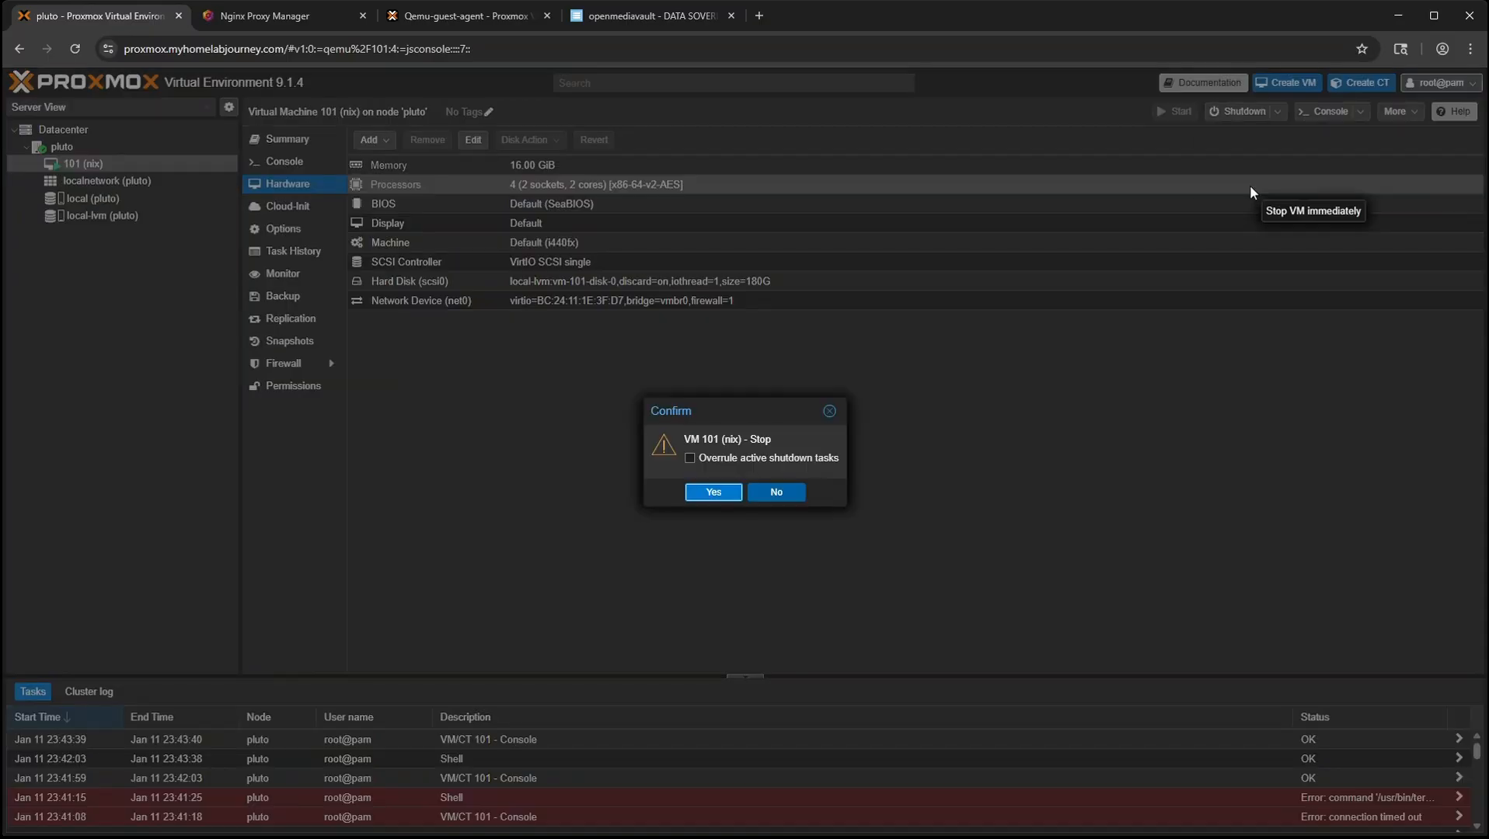
{"action": "left_click", "coordinate": [713, 493]}
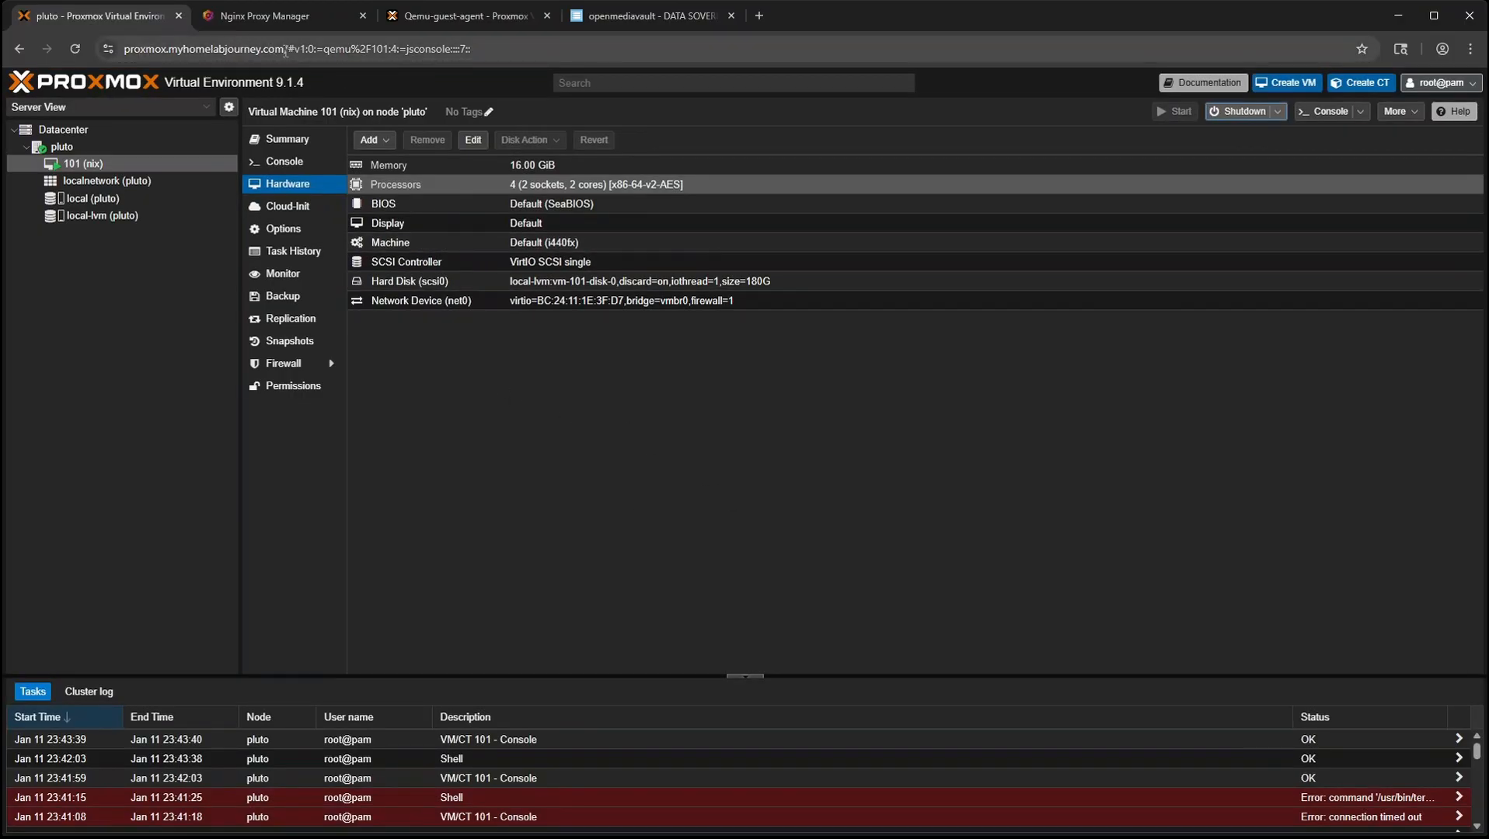
Reload Proxmox at 192.168.1.100:8006 and select Processors in VM 101's hardware list
{"action": "left_click", "coordinate": [205, 49]}
{"action": "type", "text": "192.168.1.100:8006"}
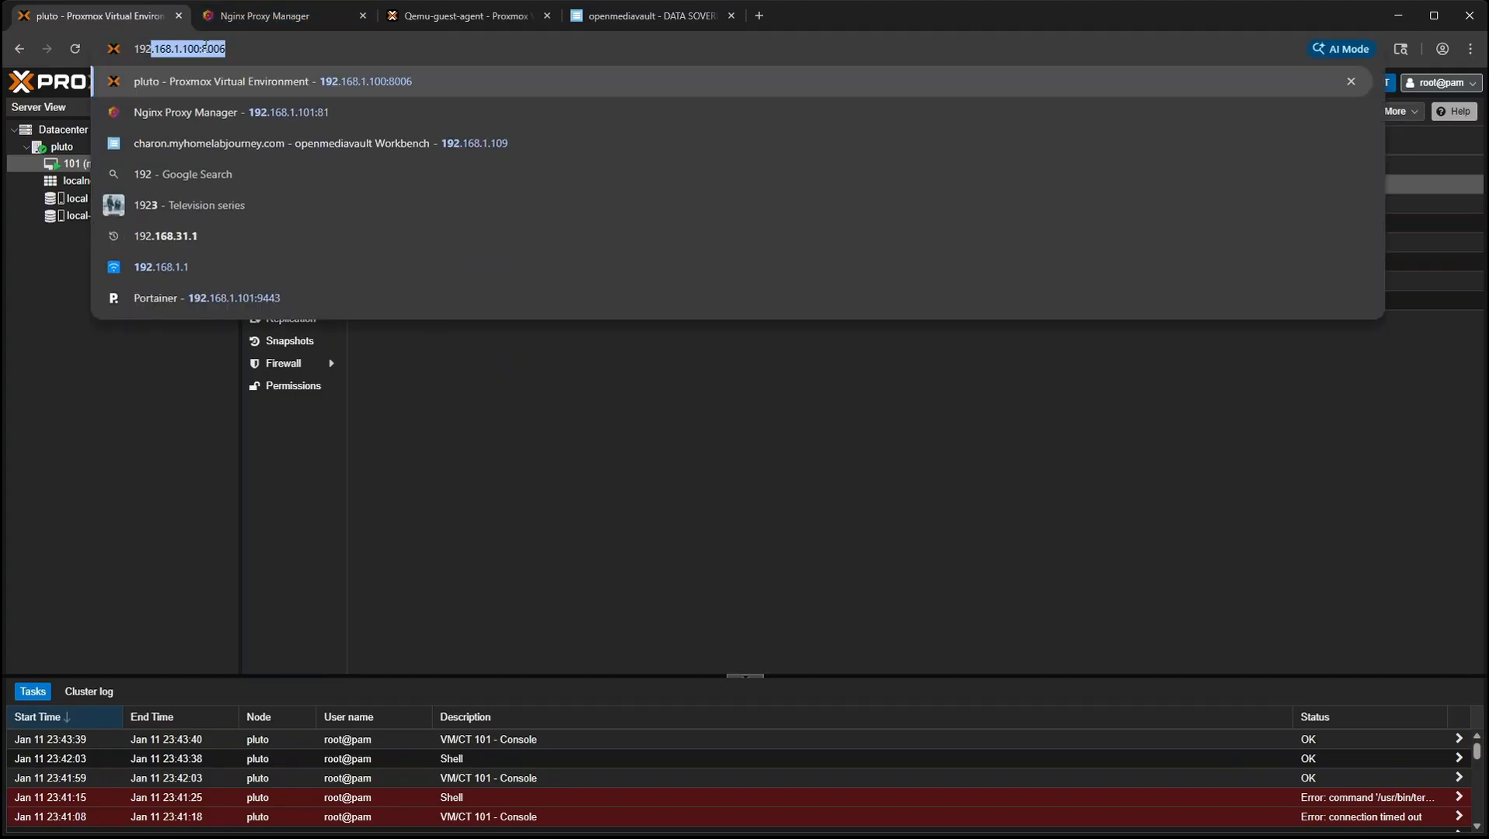
{"action": "key", "text": "Right"}
{"action": "key", "text": "Return"}
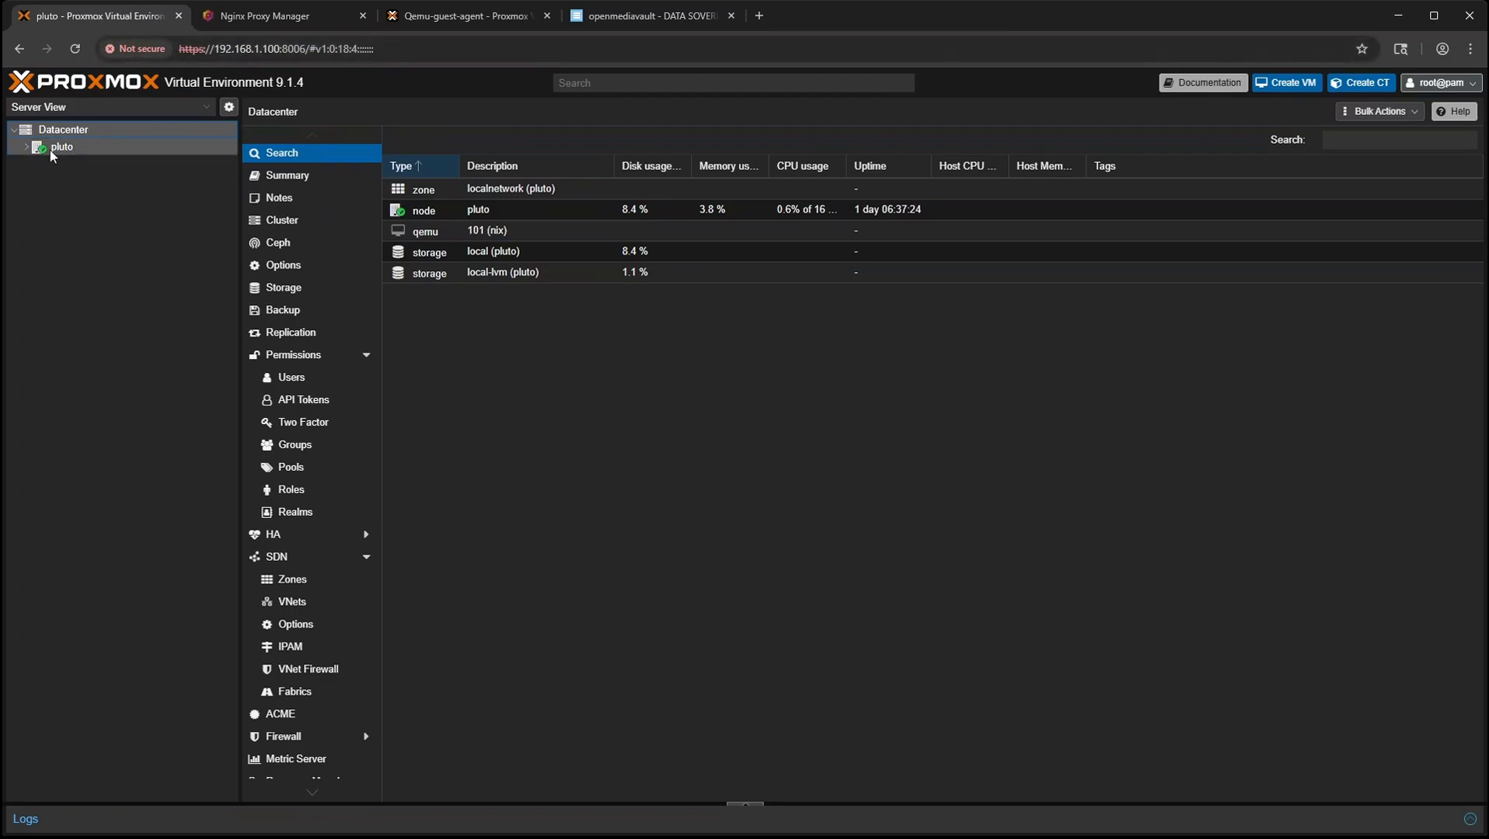
{"action": "left_click", "coordinate": [26, 147]}
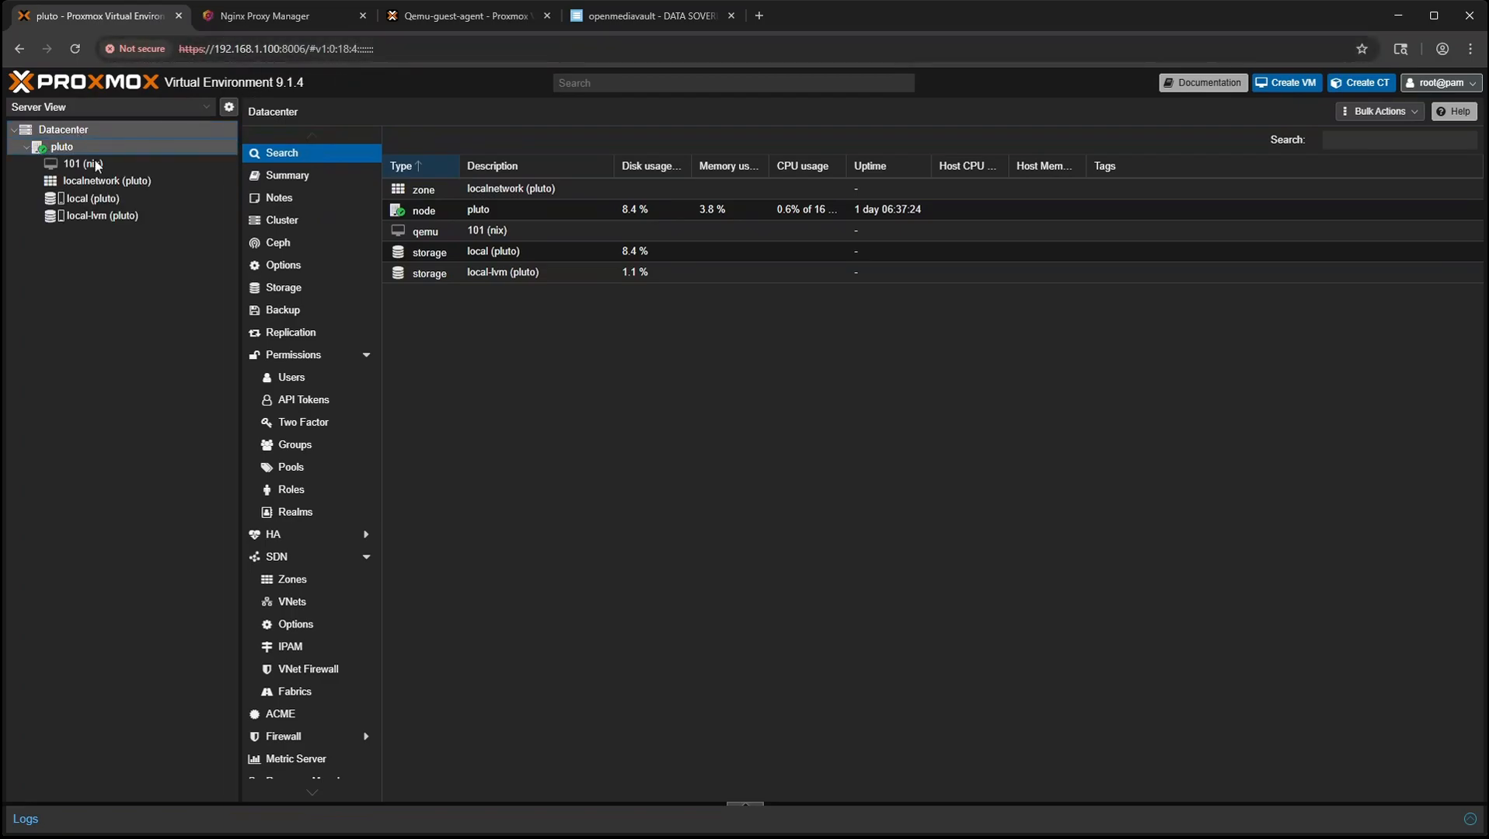
{"action": "left_click", "coordinate": [91, 163]}
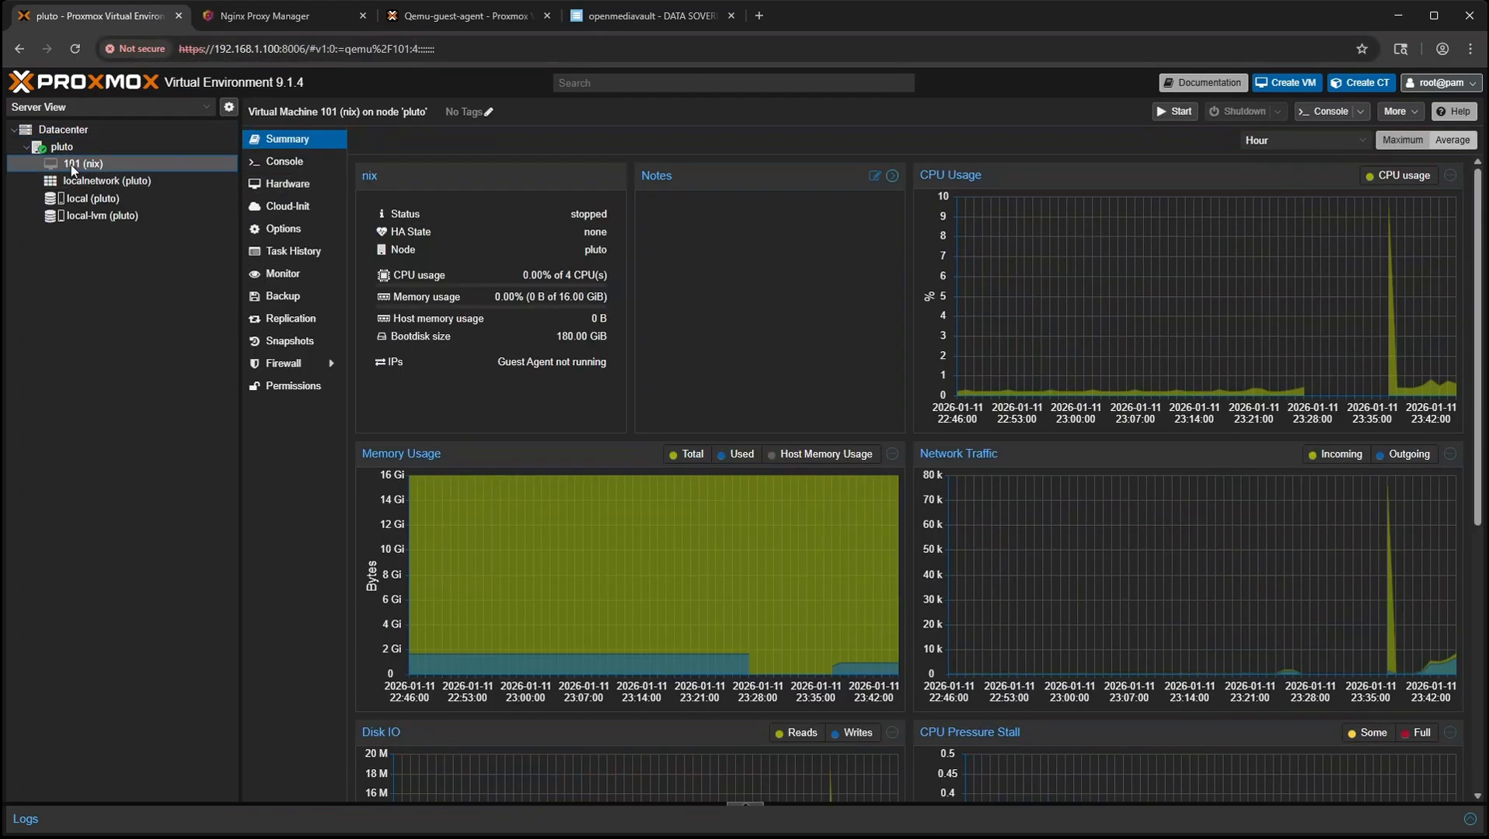
{"action": "left_click", "coordinate": [296, 186]}
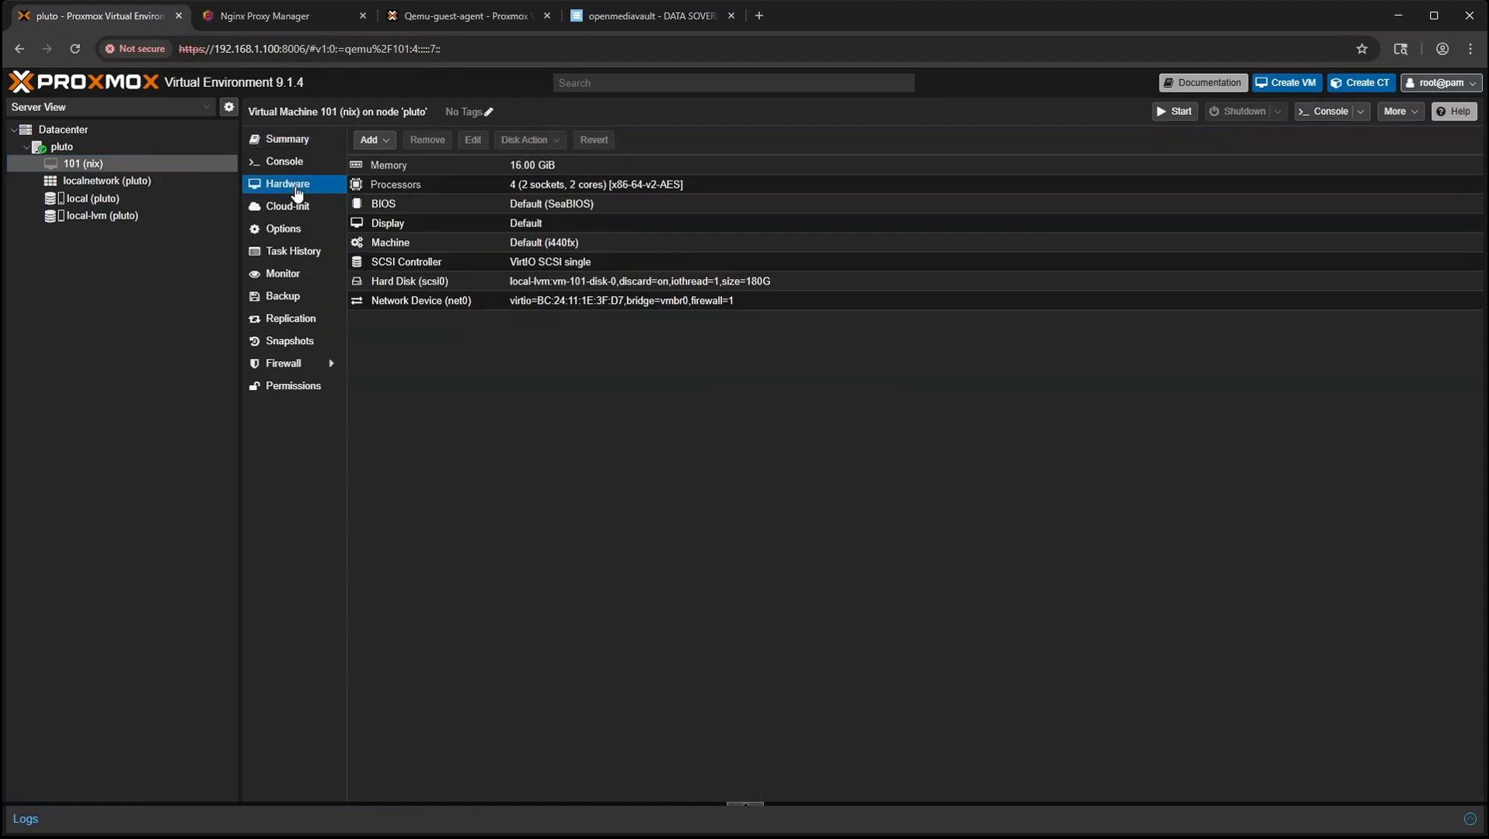
{"action": "left_click", "coordinate": [509, 186]}
Set VM 101's processors to 1 socket with 6 cores
{"action": "left_click", "coordinate": [468, 143]}
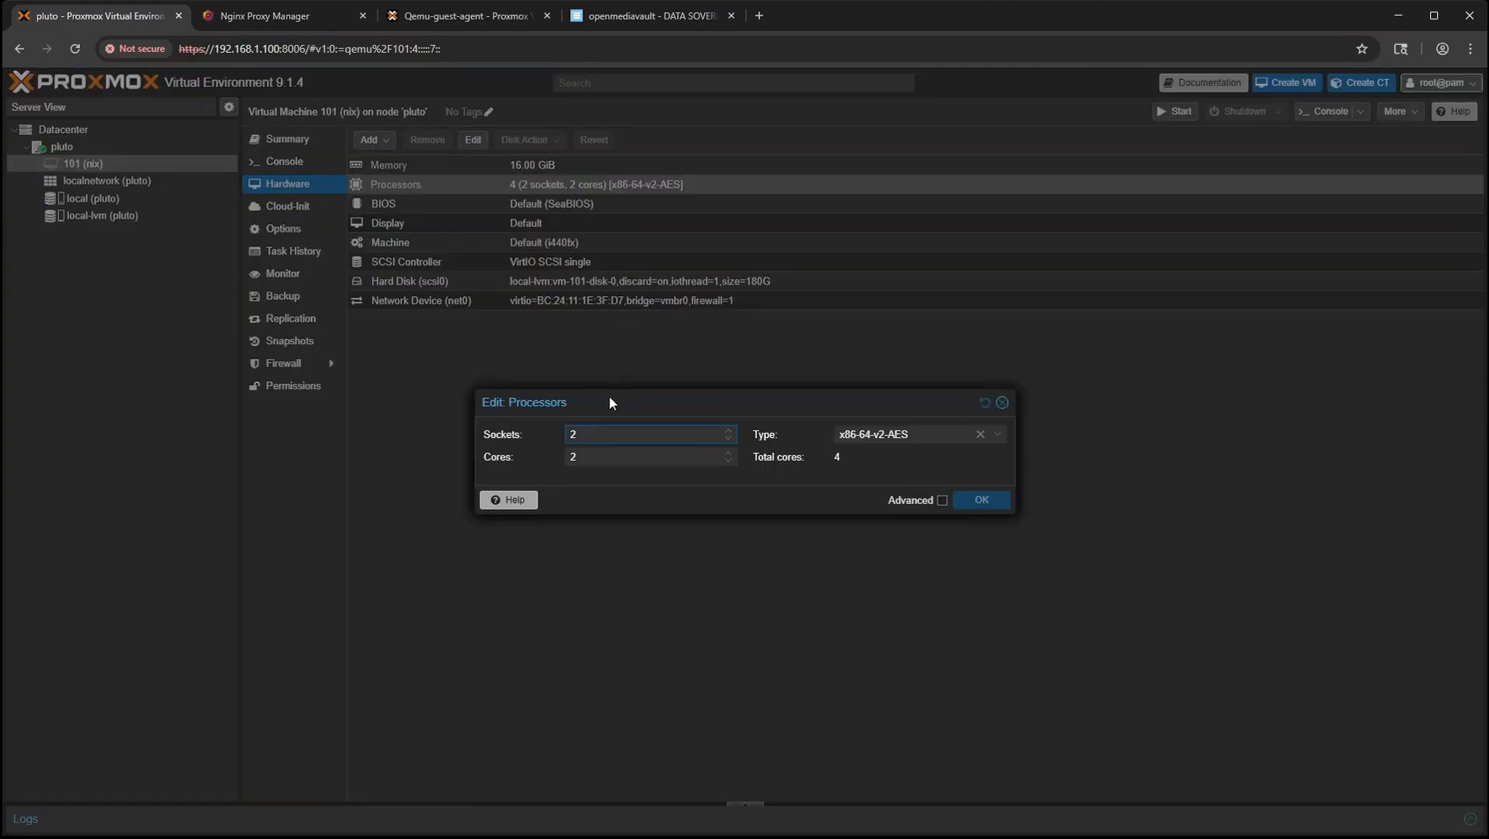
{"action": "type", "text": "1"}
{"action": "key", "text": "Tab"}
{"action": "left_click", "coordinate": [994, 505]}
Disable the ballooning device for VM 101, keeping its memory at 16.00 GiB
{"action": "left_click", "coordinate": [479, 168]}
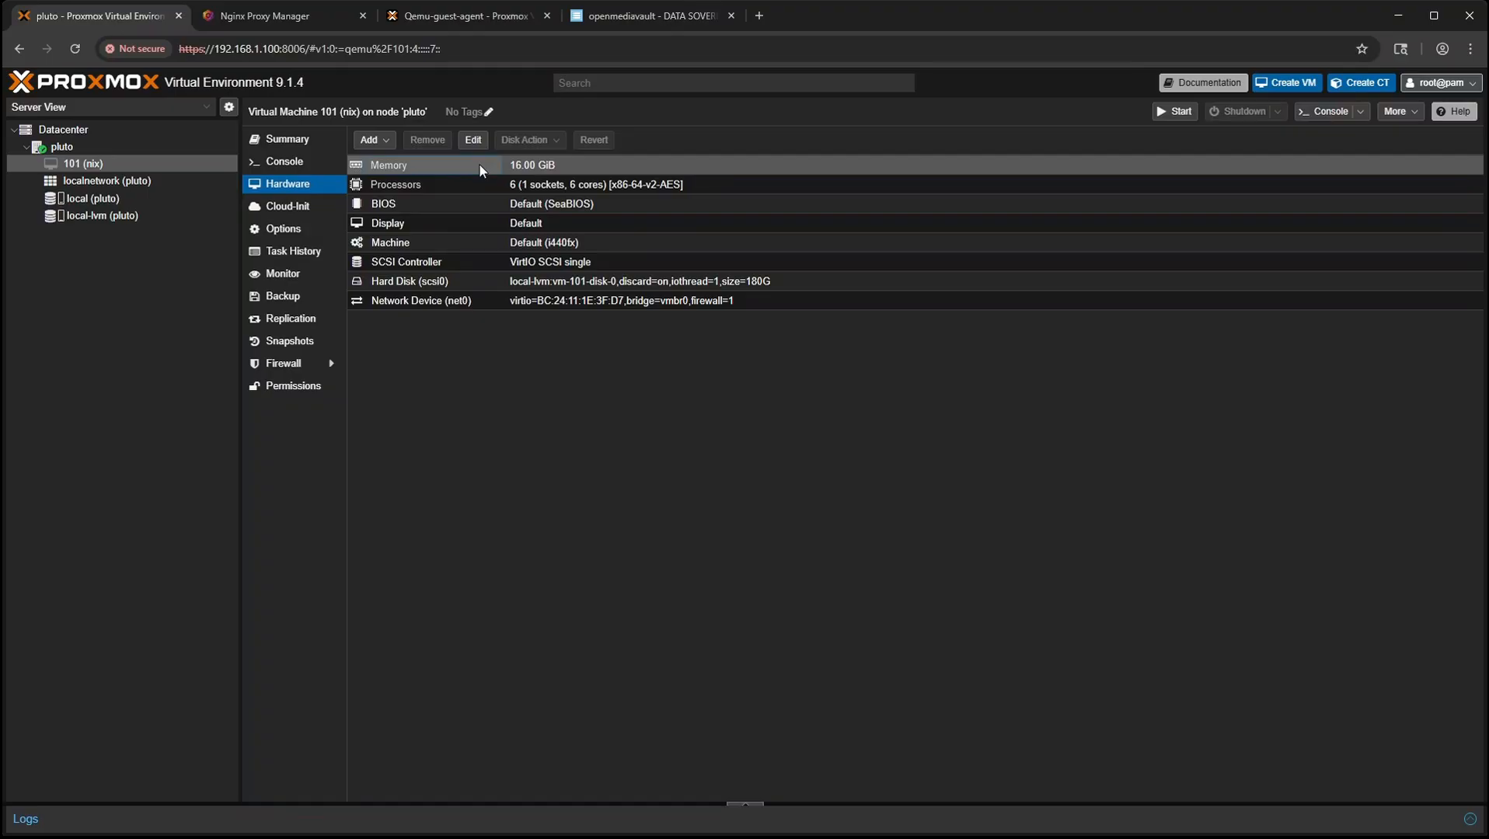
{"action": "left_click", "coordinate": [475, 140]}
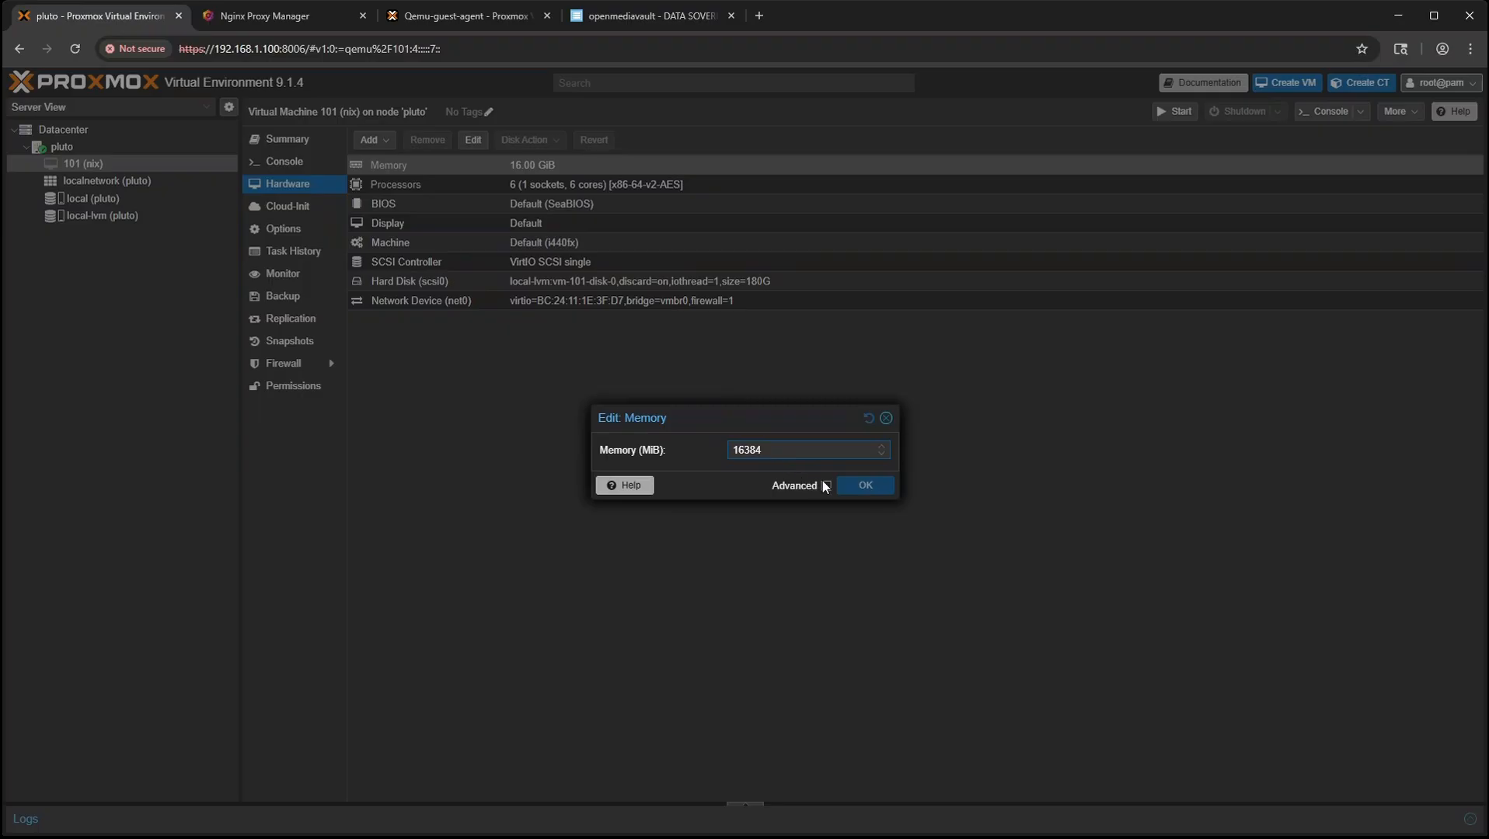
{"action": "left_click", "coordinate": [825, 486]}
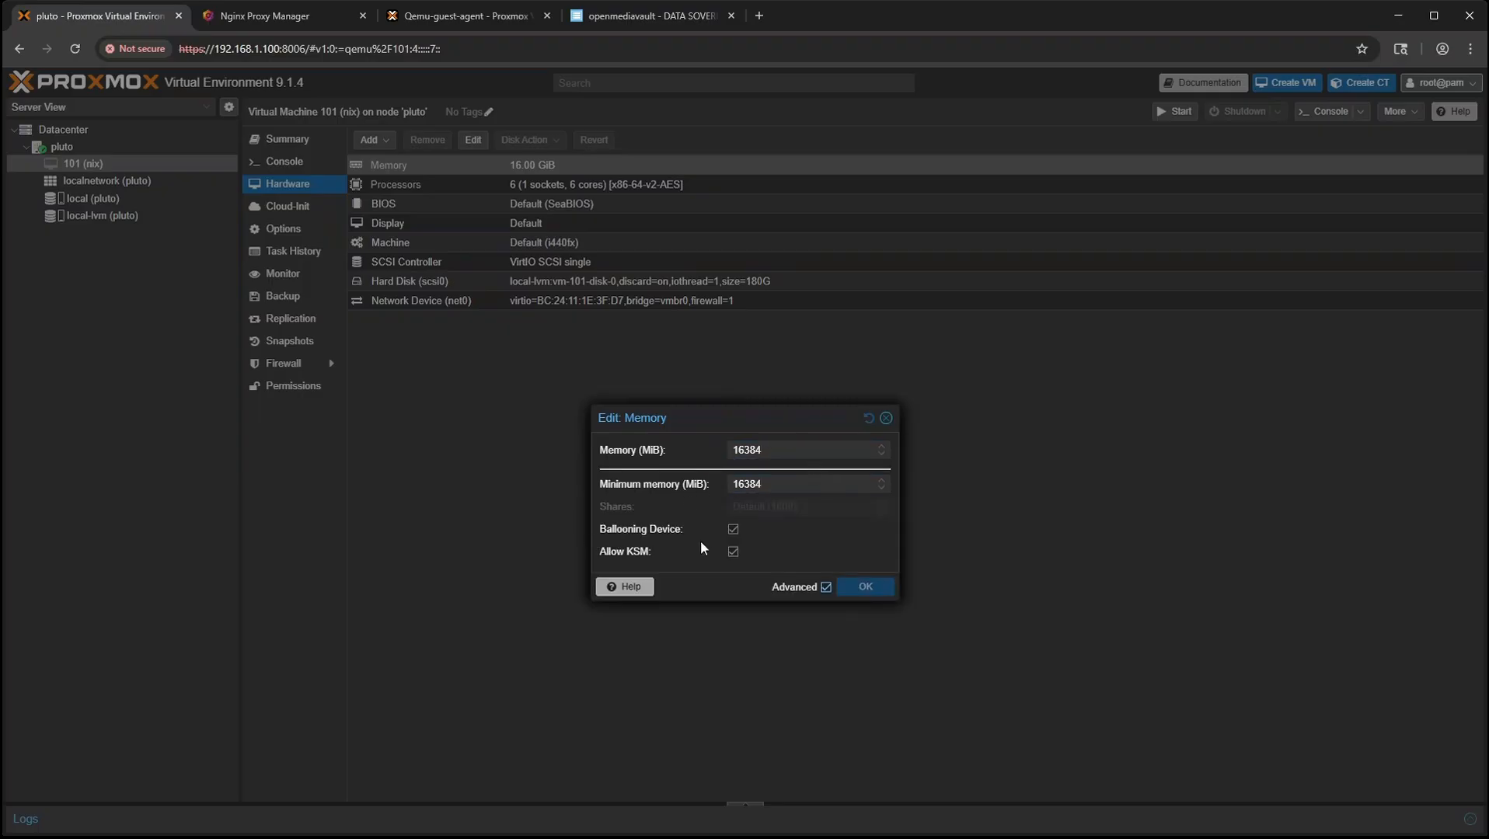
{"action": "left_click", "coordinate": [732, 530]}
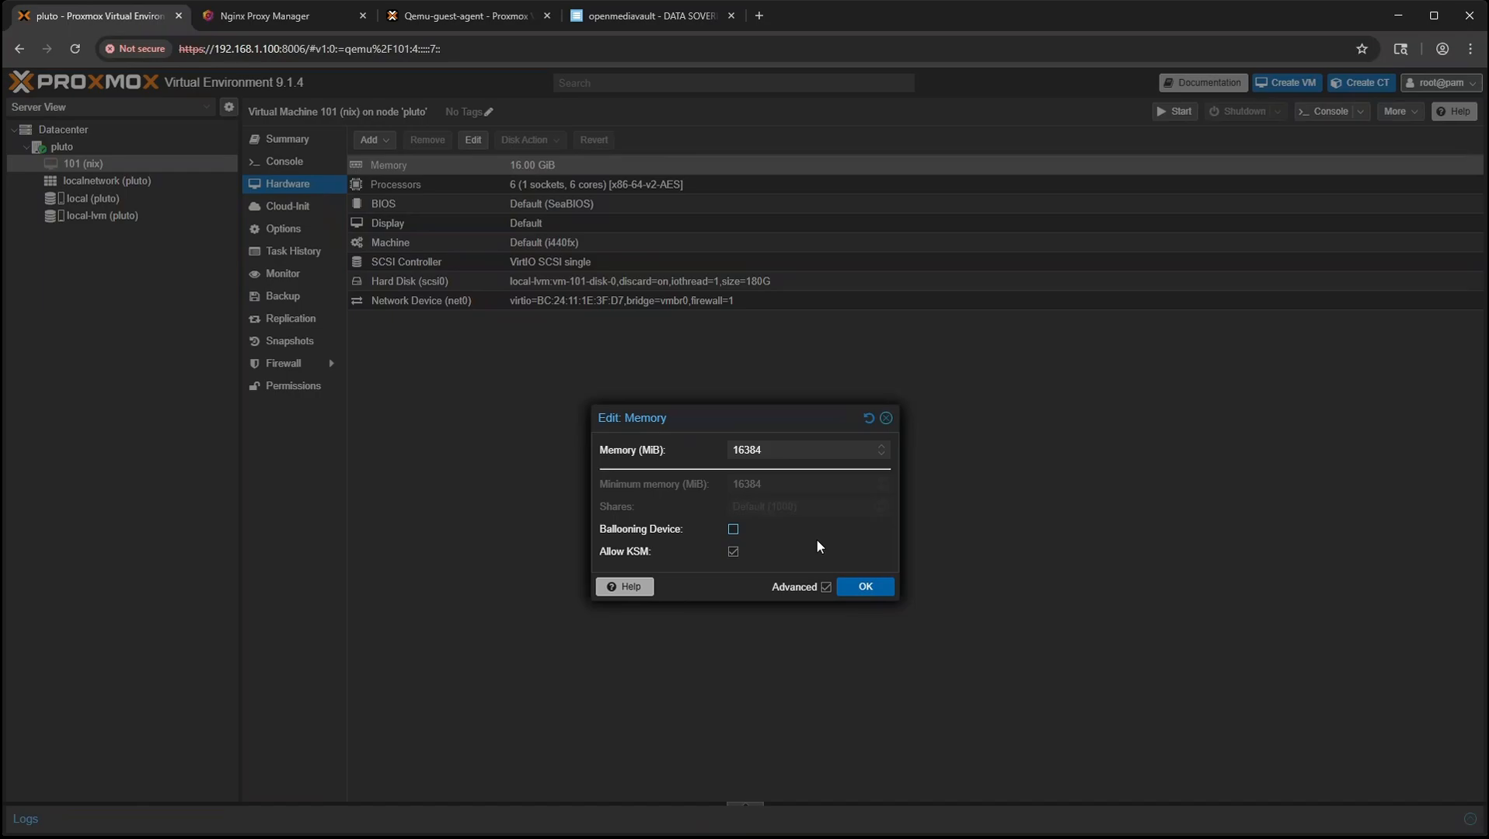
{"action": "left_click", "coordinate": [865, 587]}
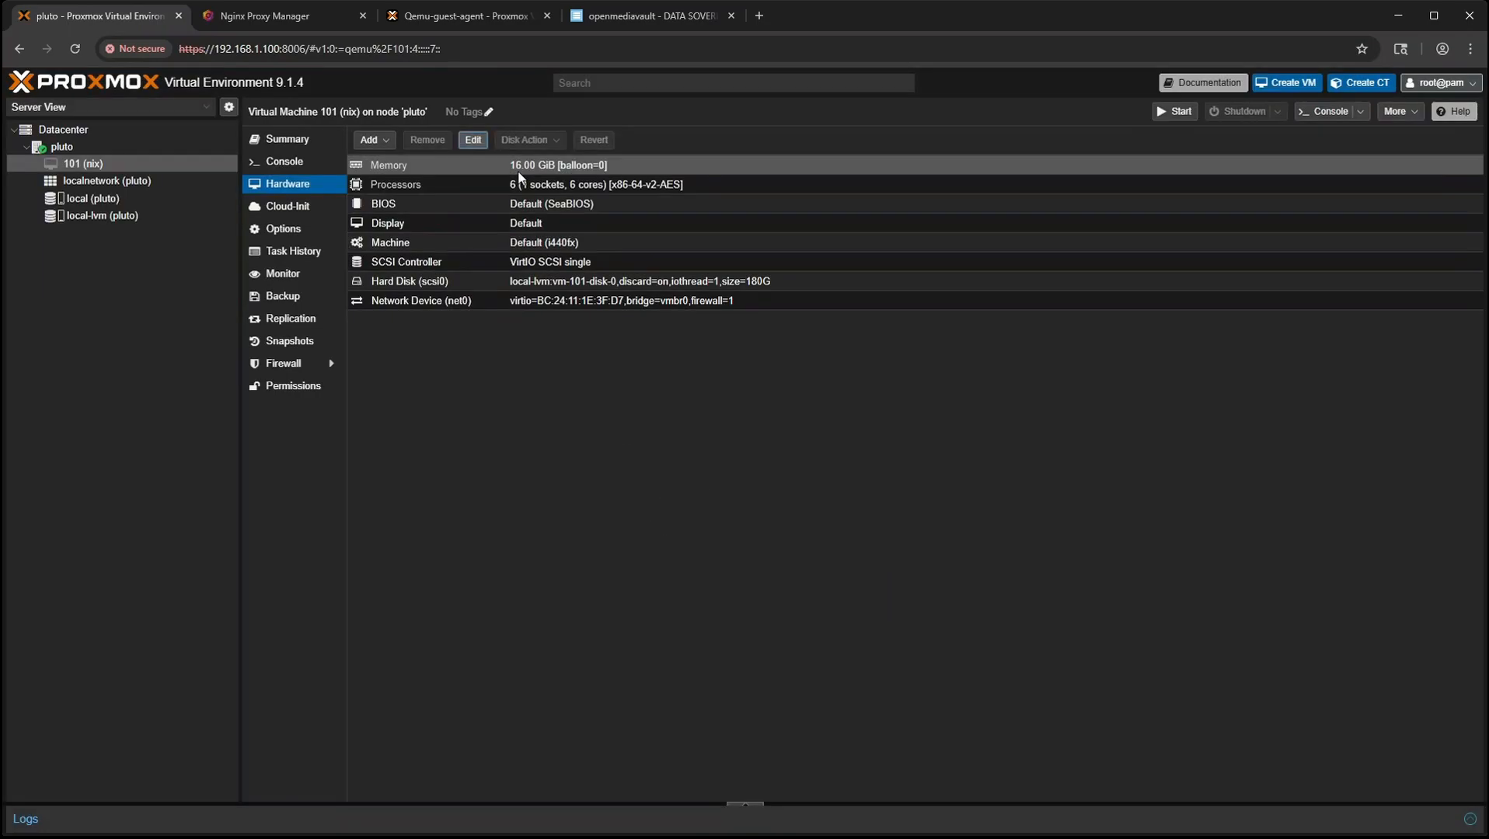
Start VM 101, reload Proxmox at proxmox.myhomelabjourney.com, and switch to the openmediavault website
{"action": "left_click", "coordinate": [1172, 113]}
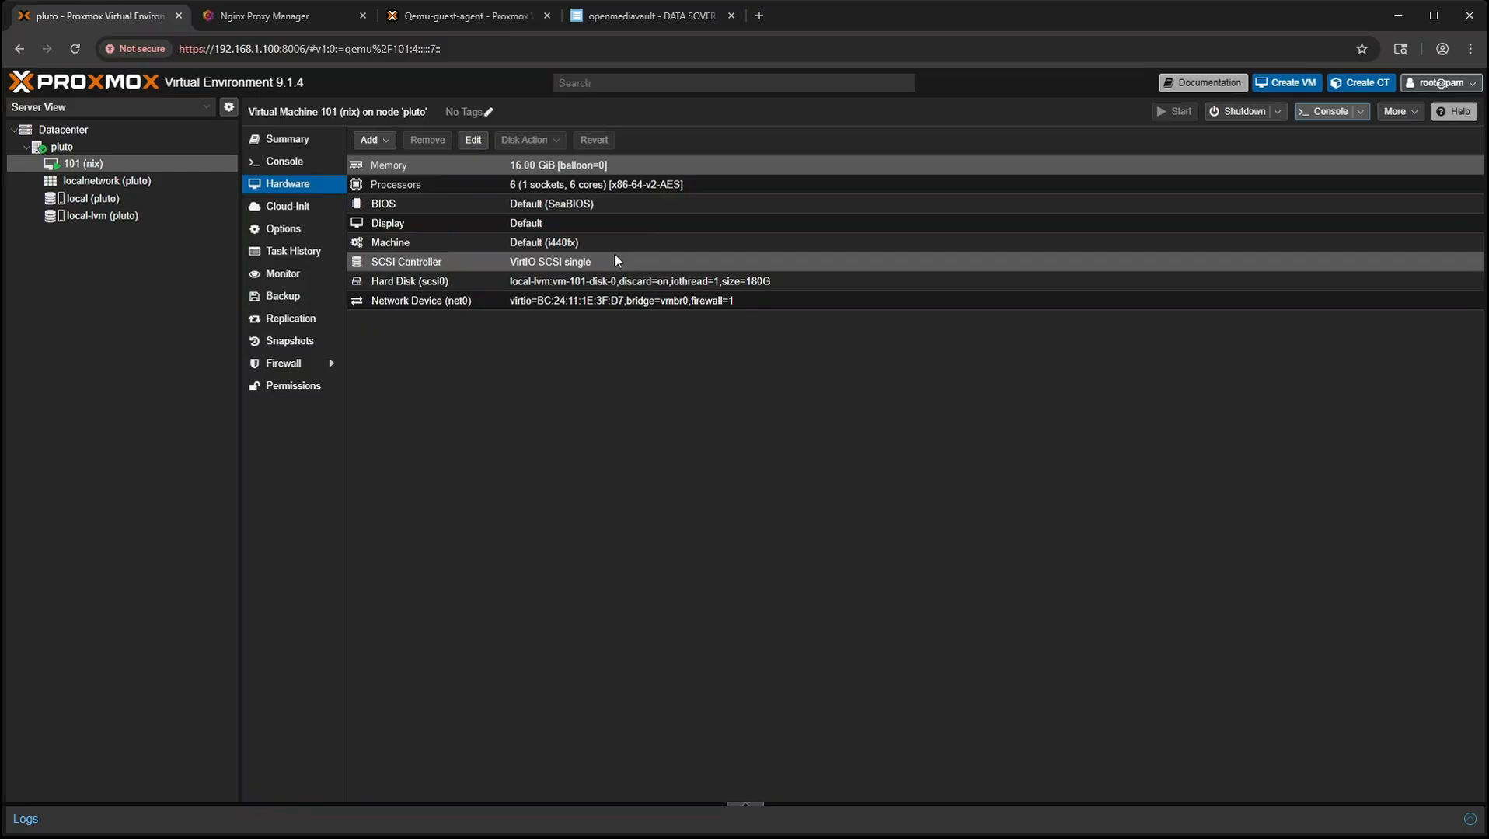
{"action": "left_click", "coordinate": [313, 49]}
{"action": "type", "text": "pro"}
{"action": "key", "text": "Return"}
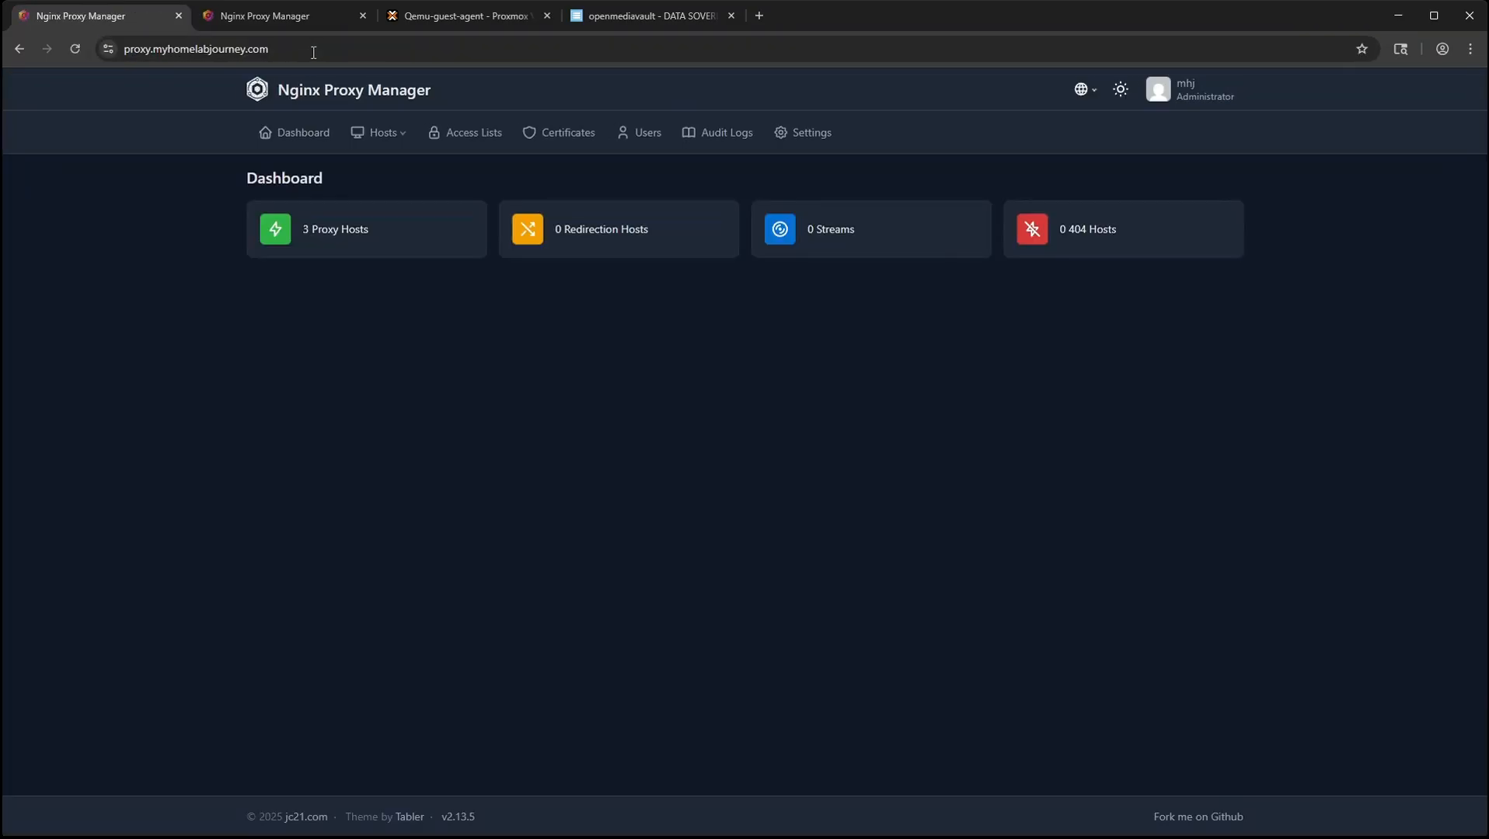
{"action": "left_click", "coordinate": [313, 49]}
{"action": "type", "text": "proxmox"}
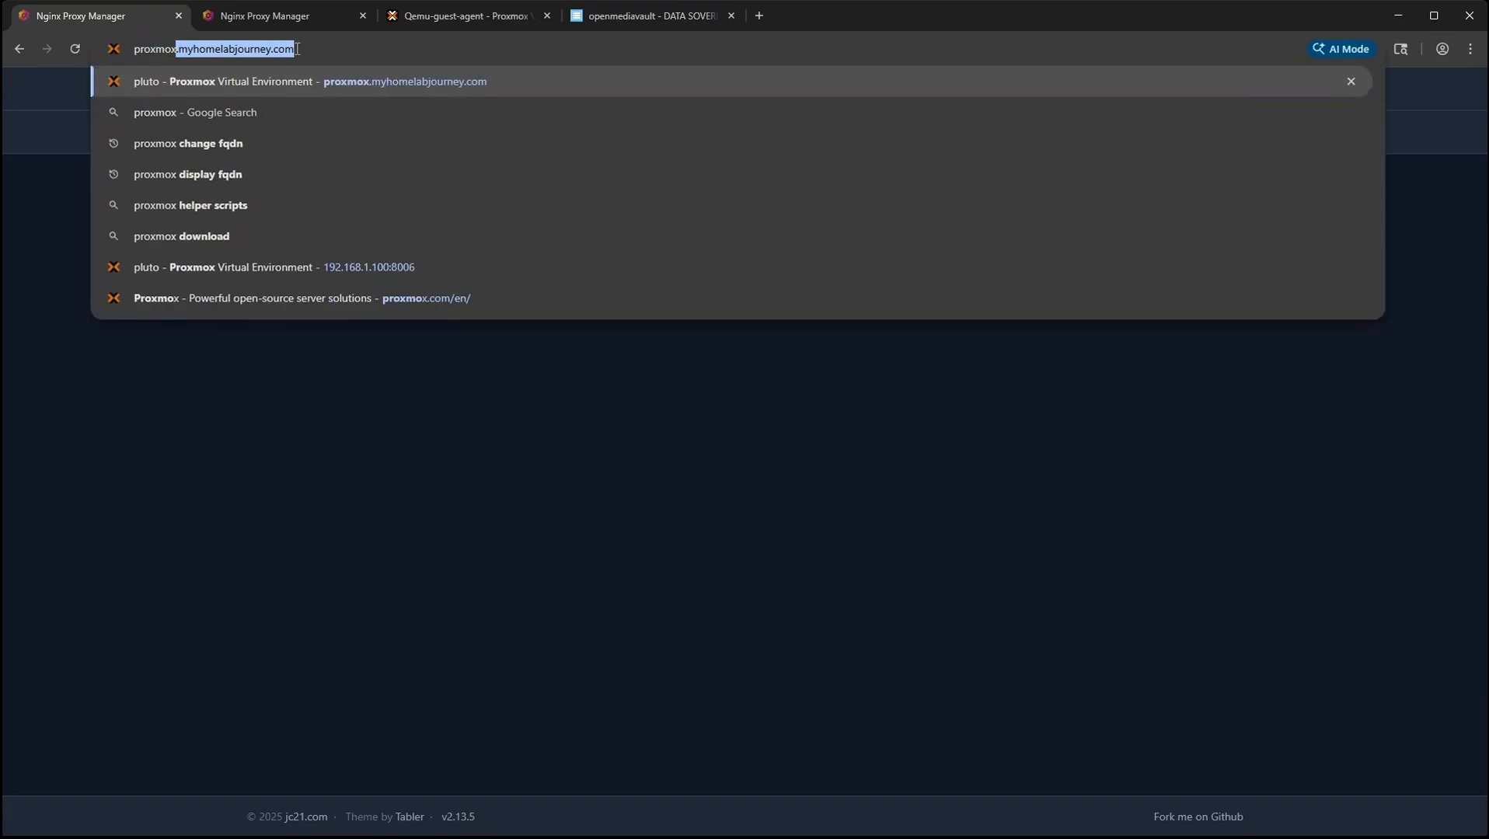
{"action": "key", "text": "Return"}
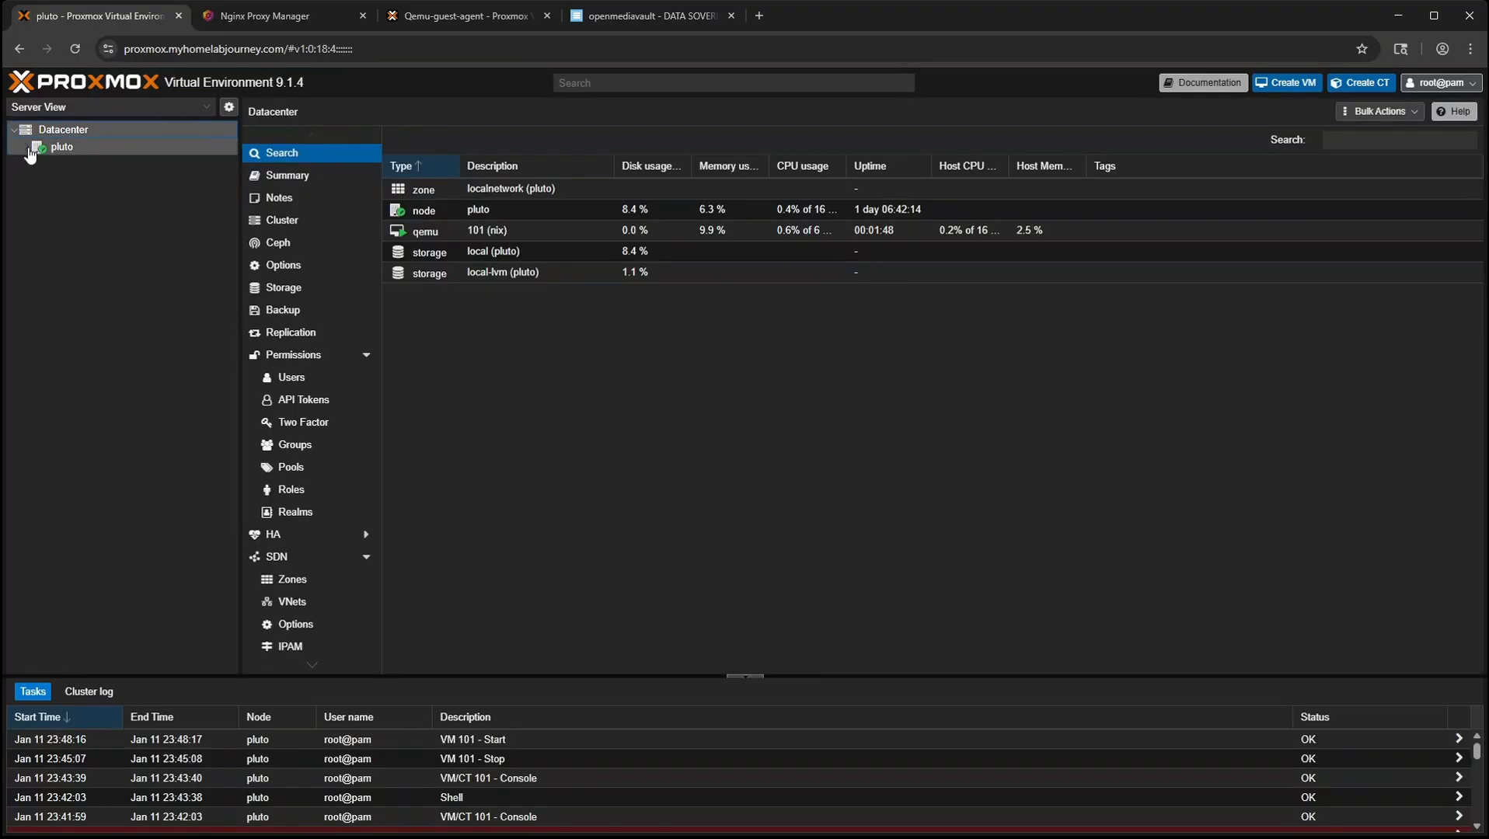
{"action": "left_click", "coordinate": [679, 17]}
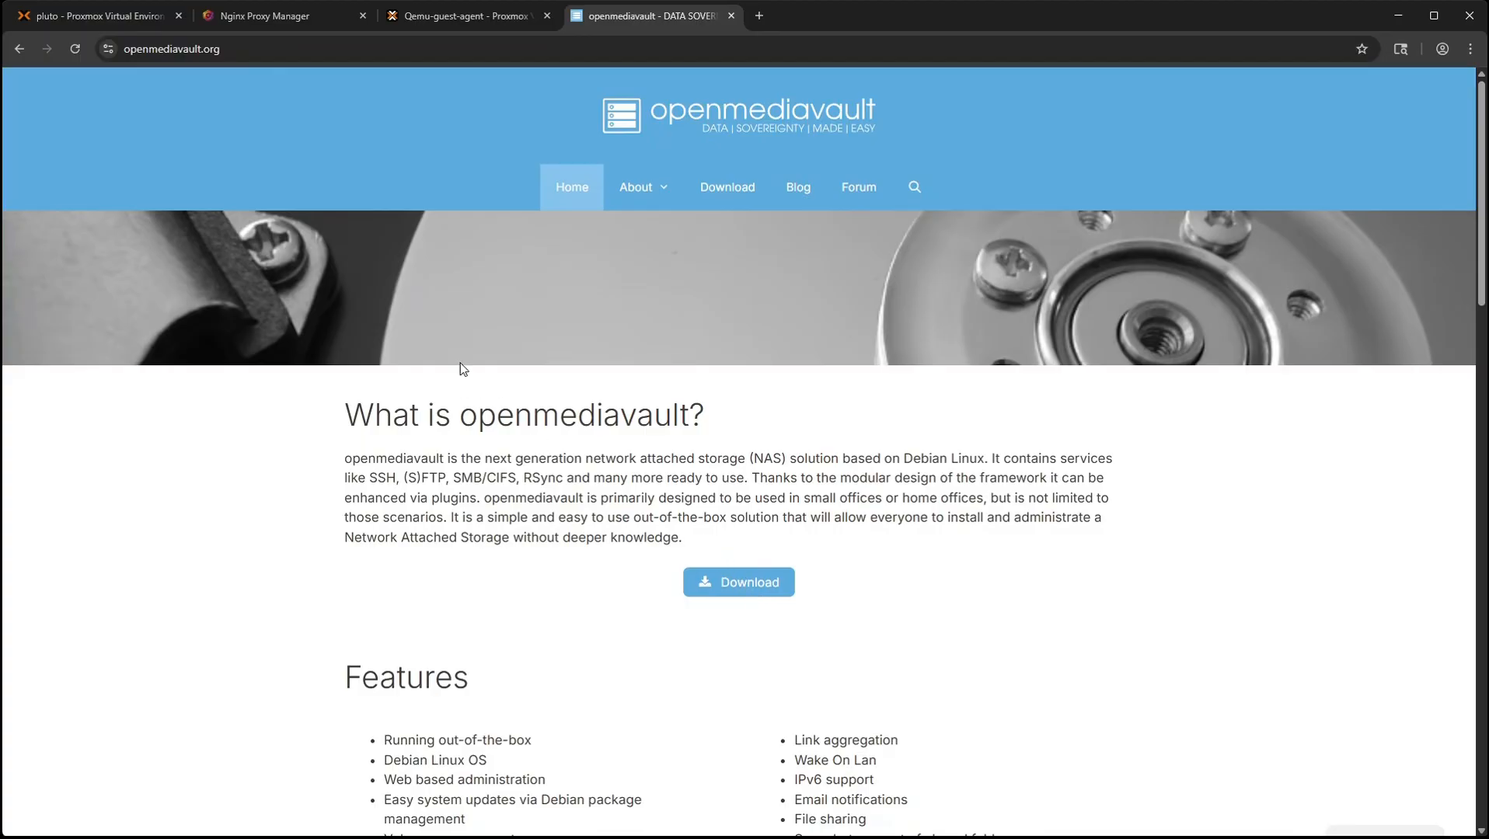
Open openmediavault.org's Download page listing the ISO images, then go back to Proxmox
{"action": "left_click", "coordinate": [715, 589]}
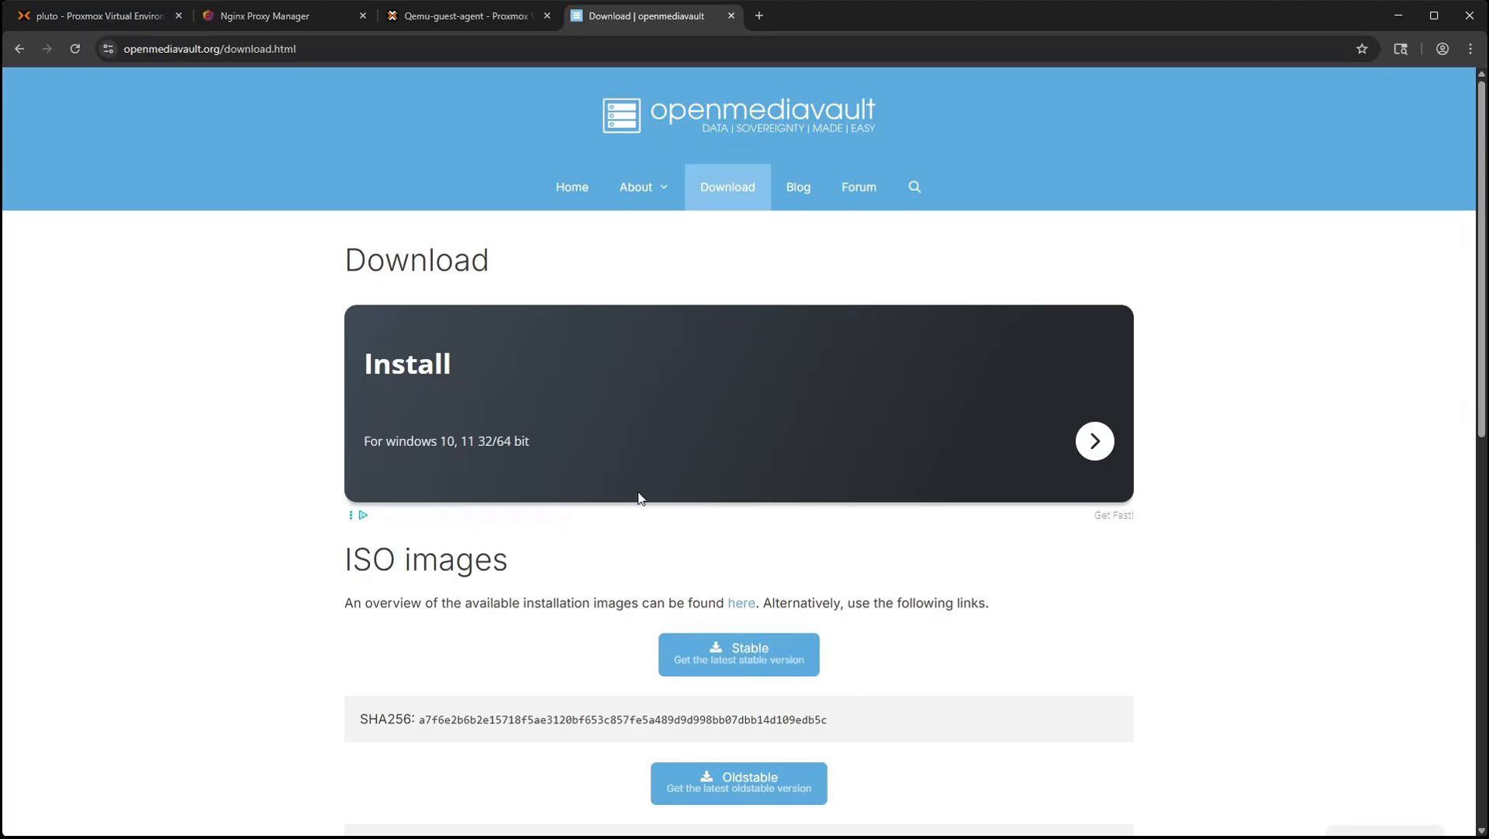
{"action": "left_click", "coordinate": [154, 24]}
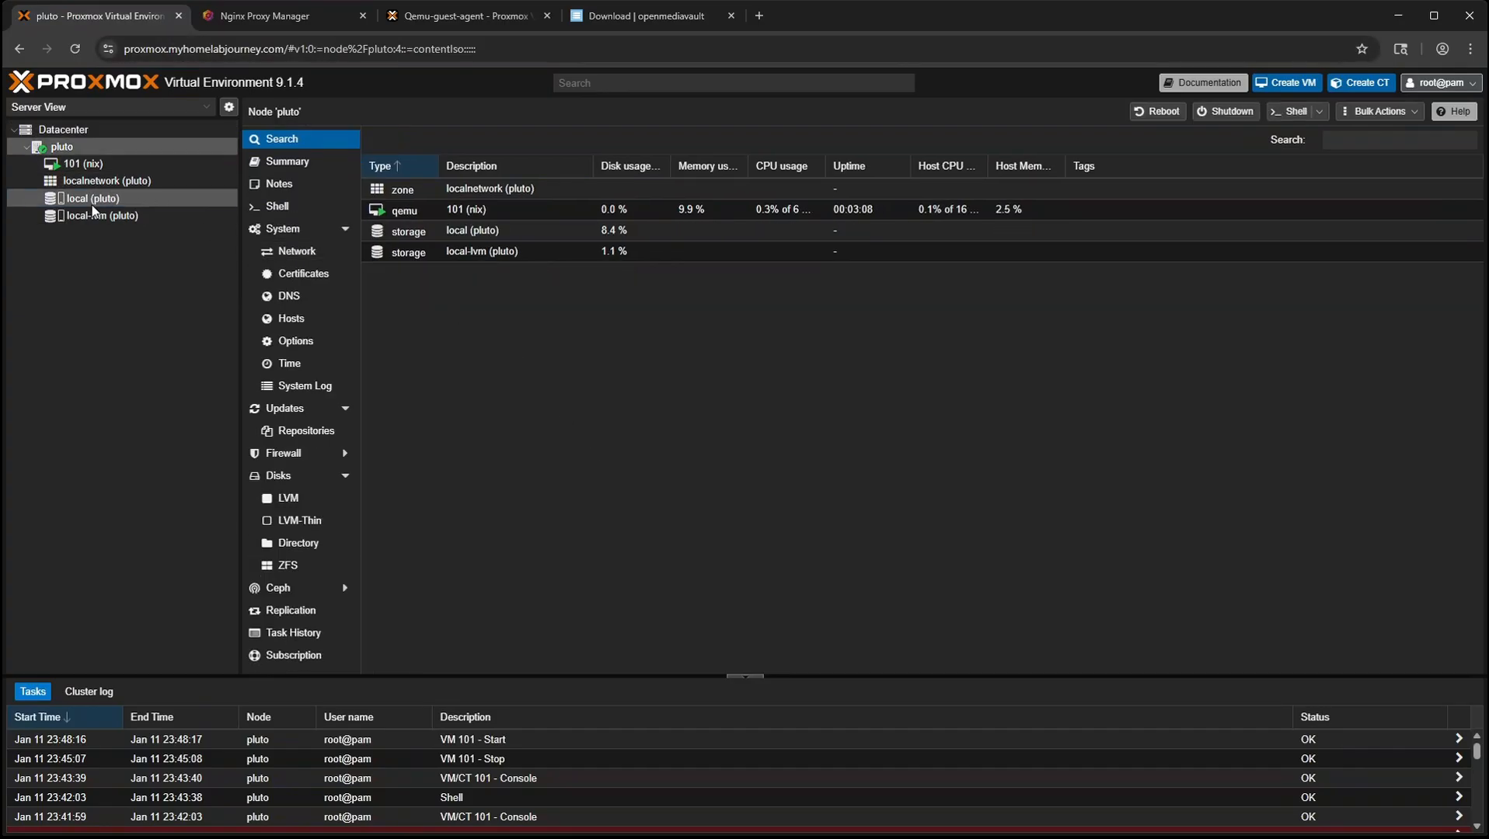
Upload openmediavault_8.0.4-amd64.iso to the ISO images of the local (pluto) storage
{"action": "left_click", "coordinate": [116, 199]}
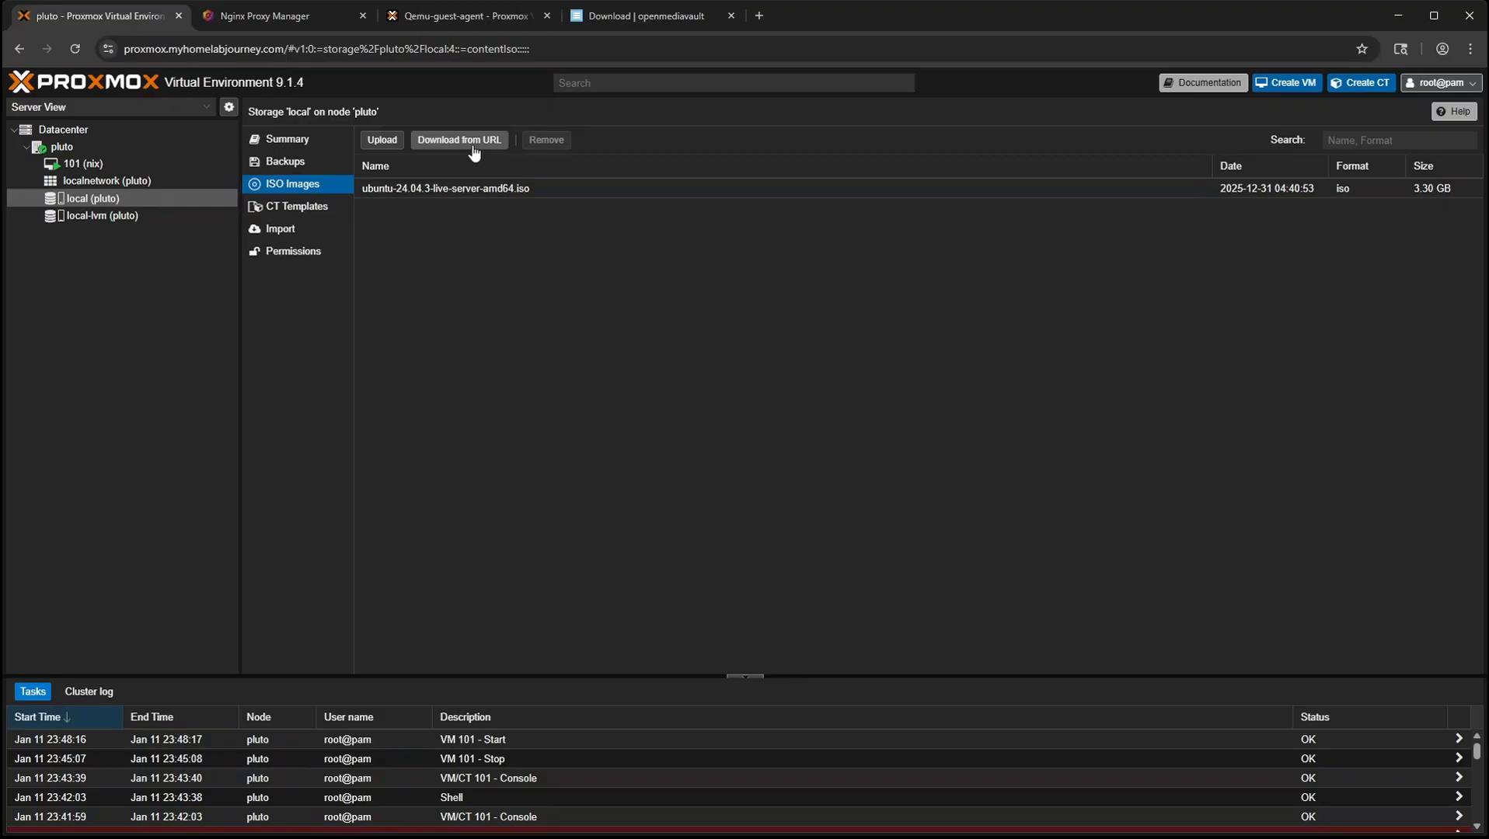
{"action": "left_click", "coordinate": [382, 141]}
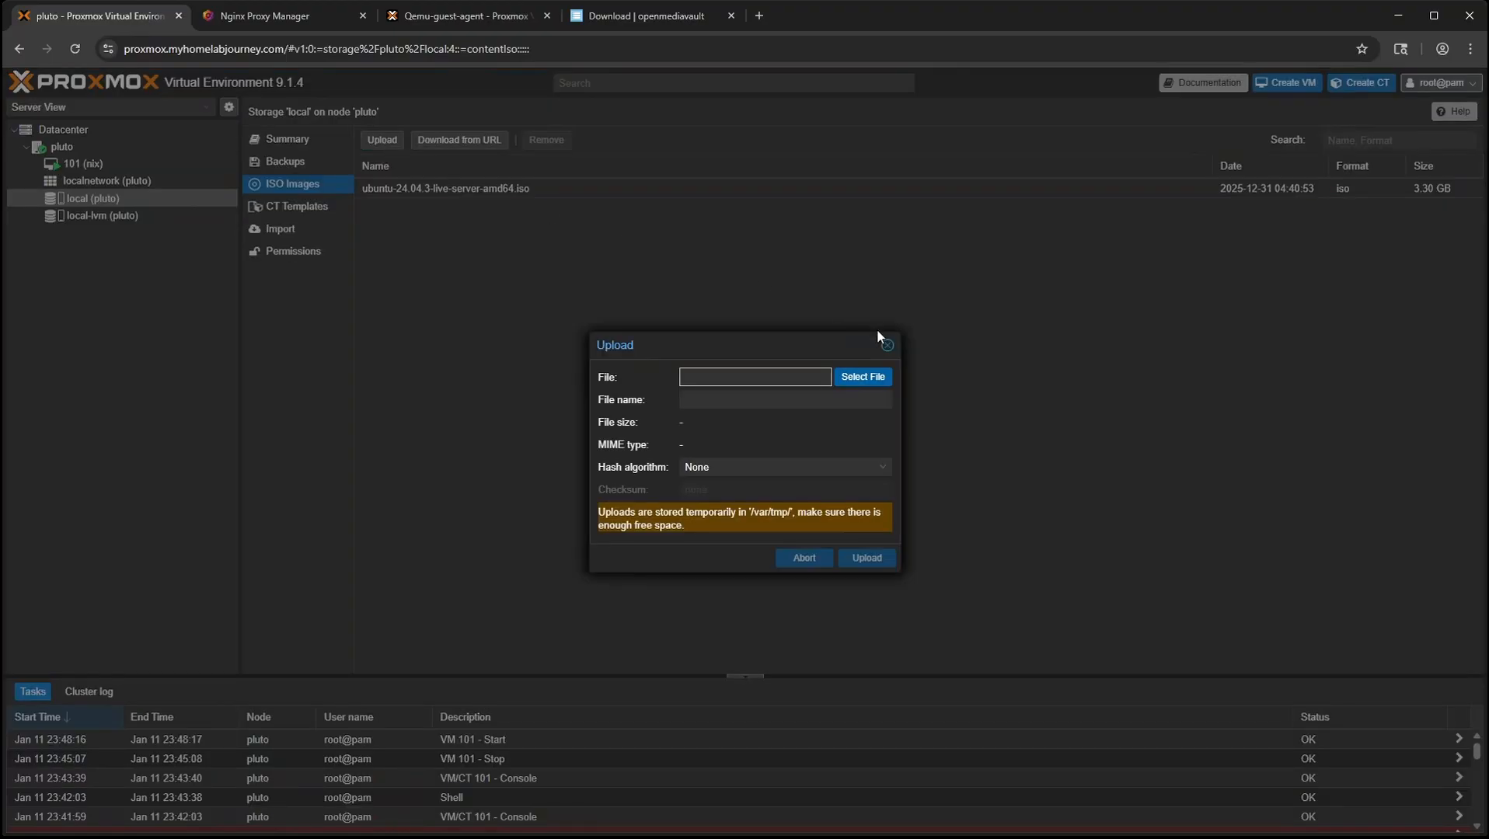
{"action": "left_click", "coordinate": [862, 377]}
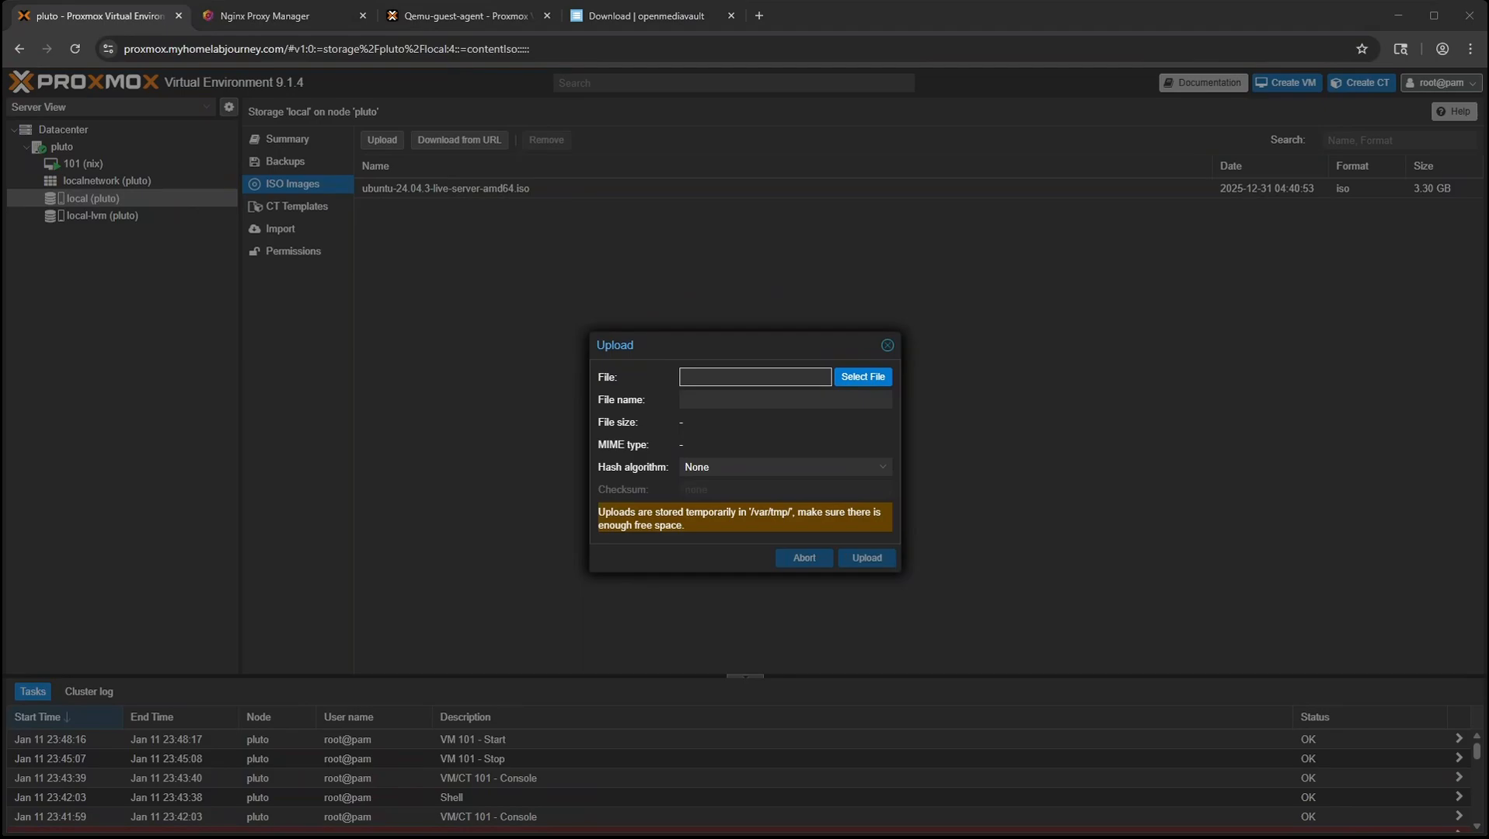
{"action": "left_click", "coordinate": [901, 598]}
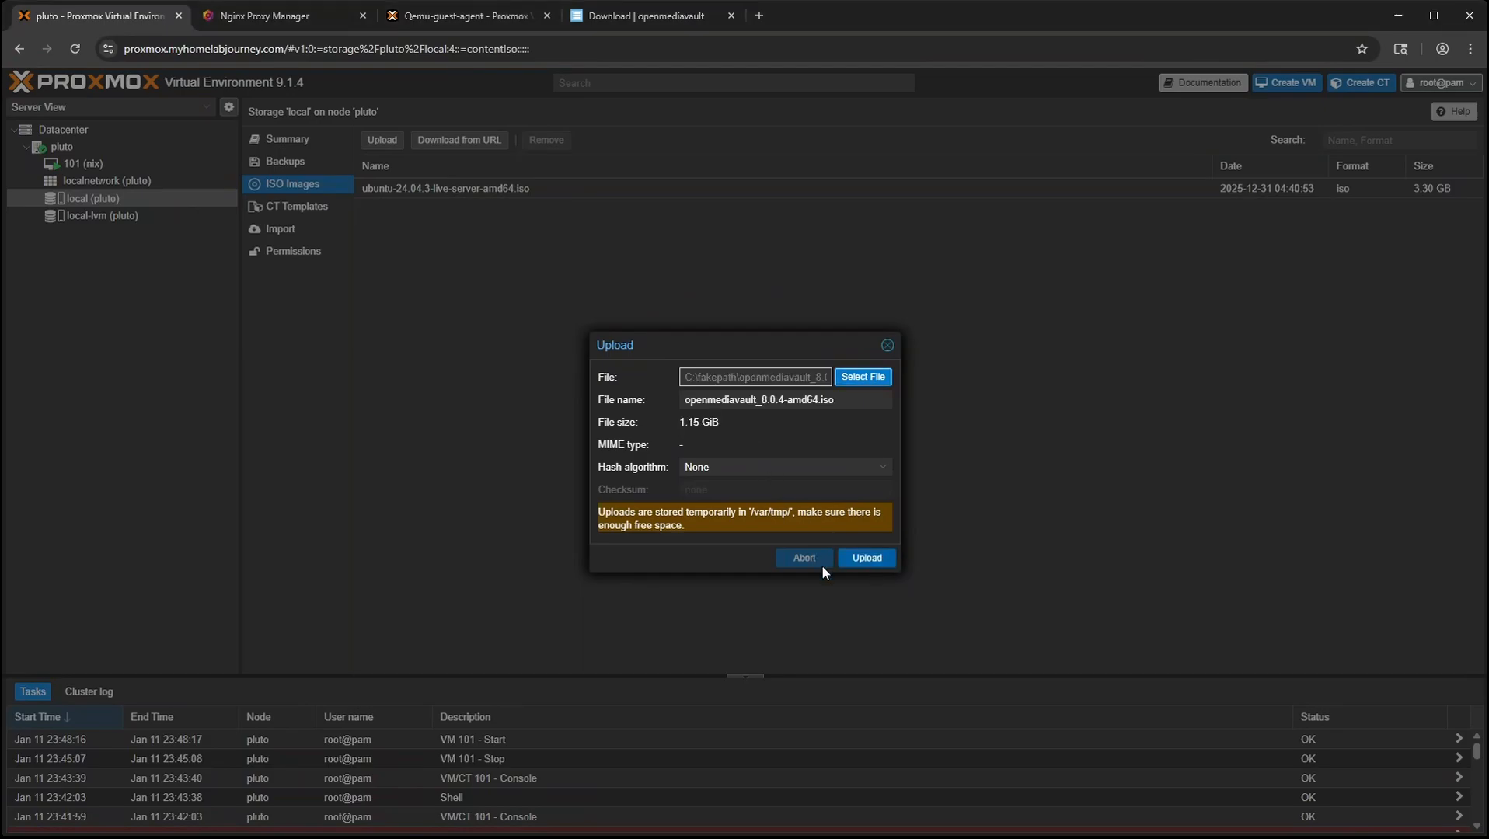
{"action": "left_click", "coordinate": [871, 557]}
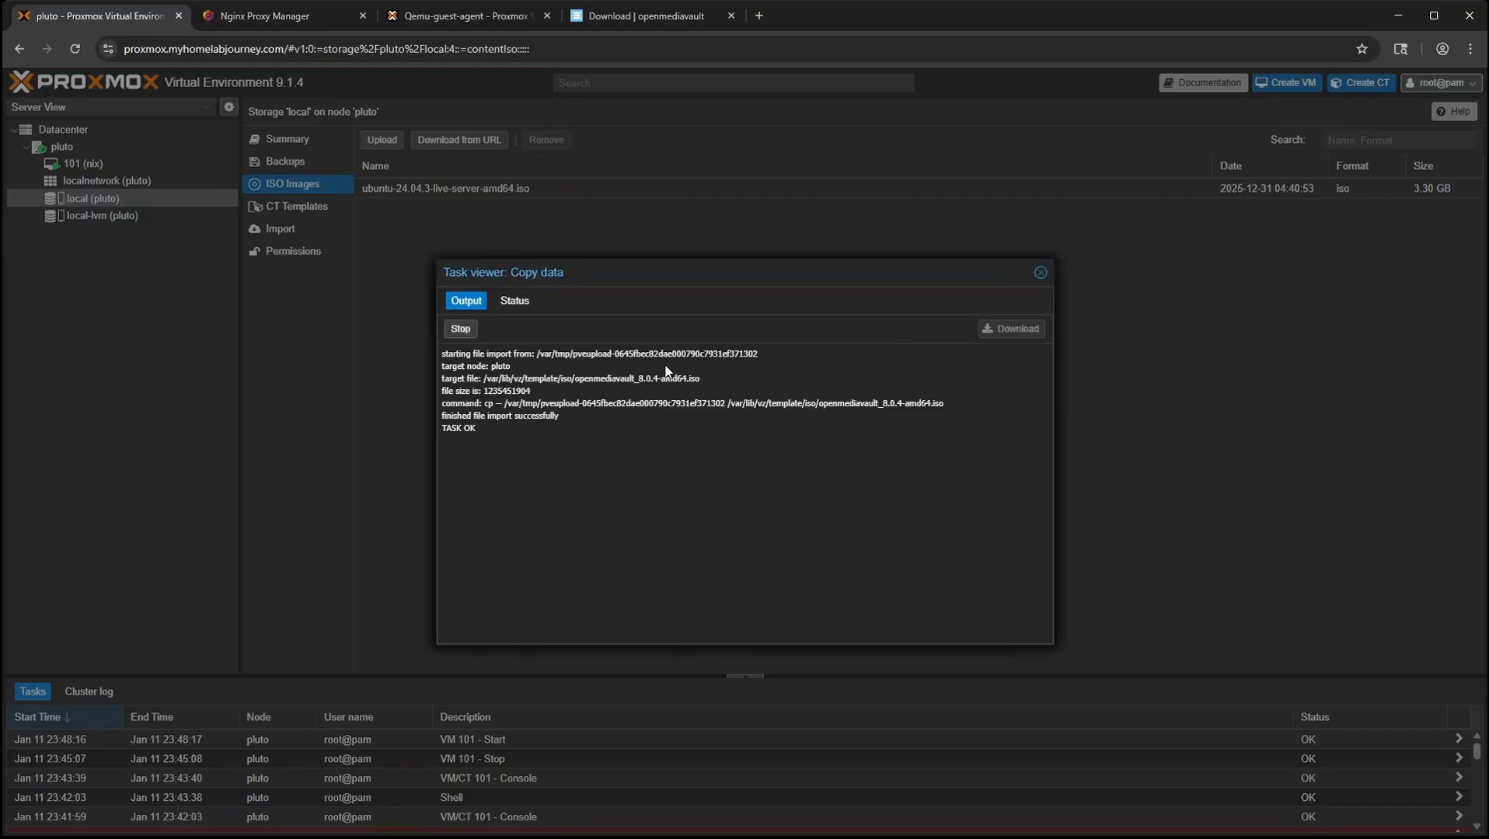
{"action": "left_click", "coordinate": [1040, 273]}
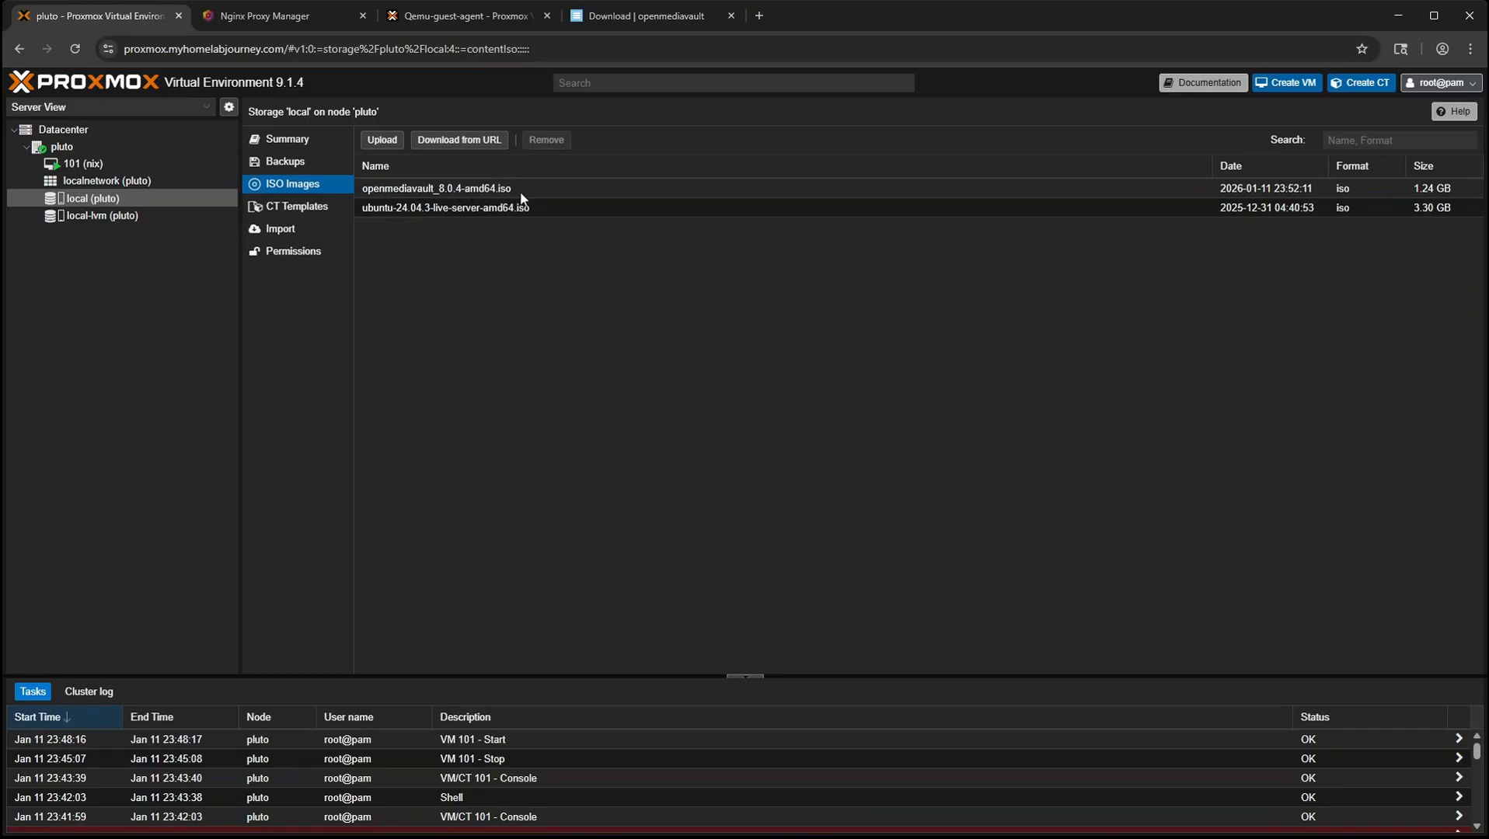
{"action": "left_click", "coordinate": [1299, 84]}
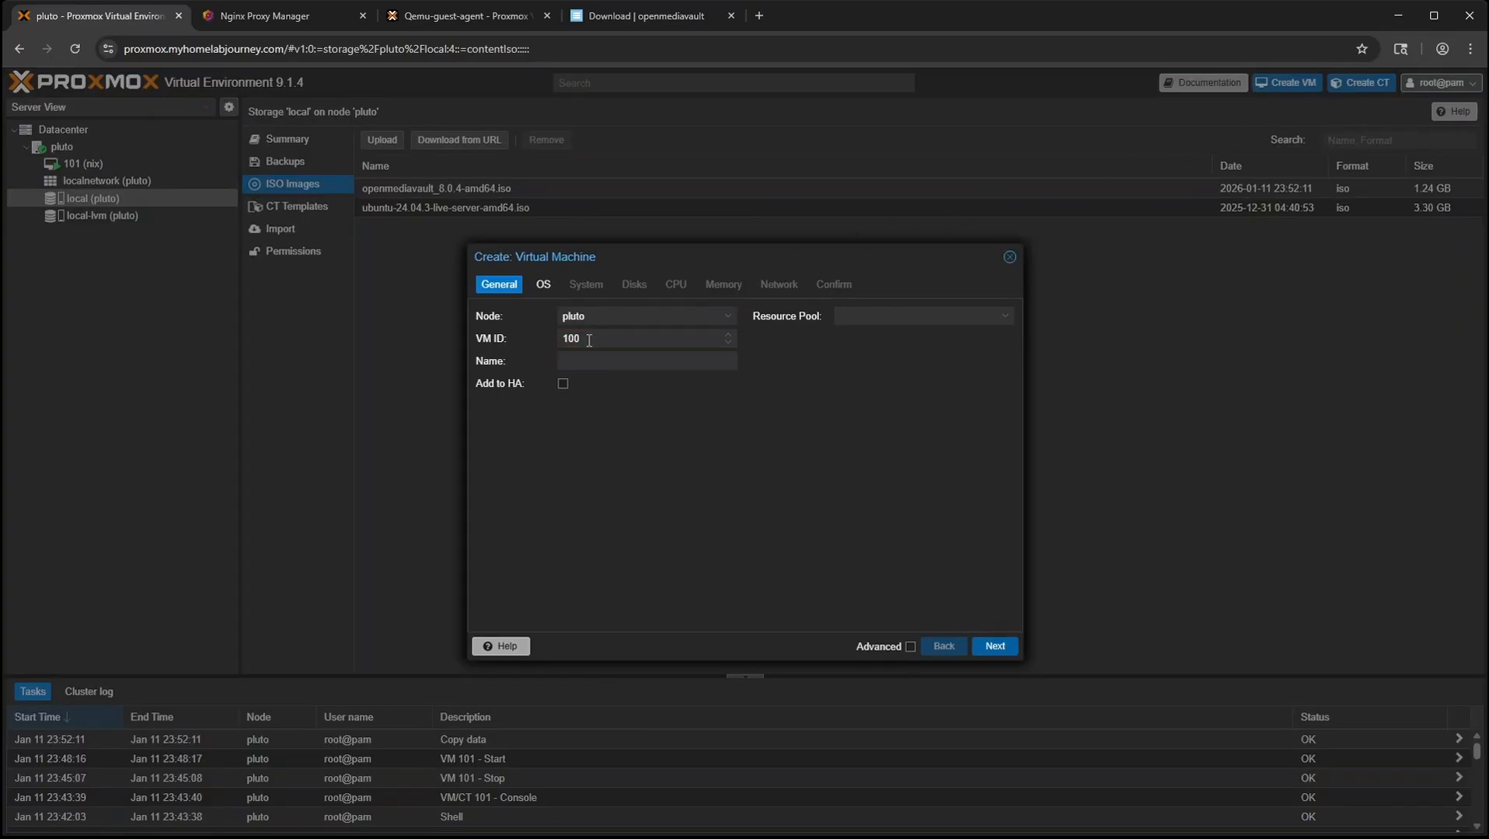
Set the new VM's ID to 102 and name it charon
{"action": "left_click", "coordinate": [586, 317]}
{"action": "left_click", "coordinate": [586, 317]}
{"action": "left_click", "coordinate": [576, 337]}
{"action": "key", "text": "BackSpace"}
{"action": "type", "text": "2"}
{"action": "left_click", "coordinate": [583, 363]}
{"action": "type", "text": "charon"}
Choose openmediavault_8.0.4-amd64.iso as the VM's install image
{"action": "left_click", "coordinate": [999, 646]}
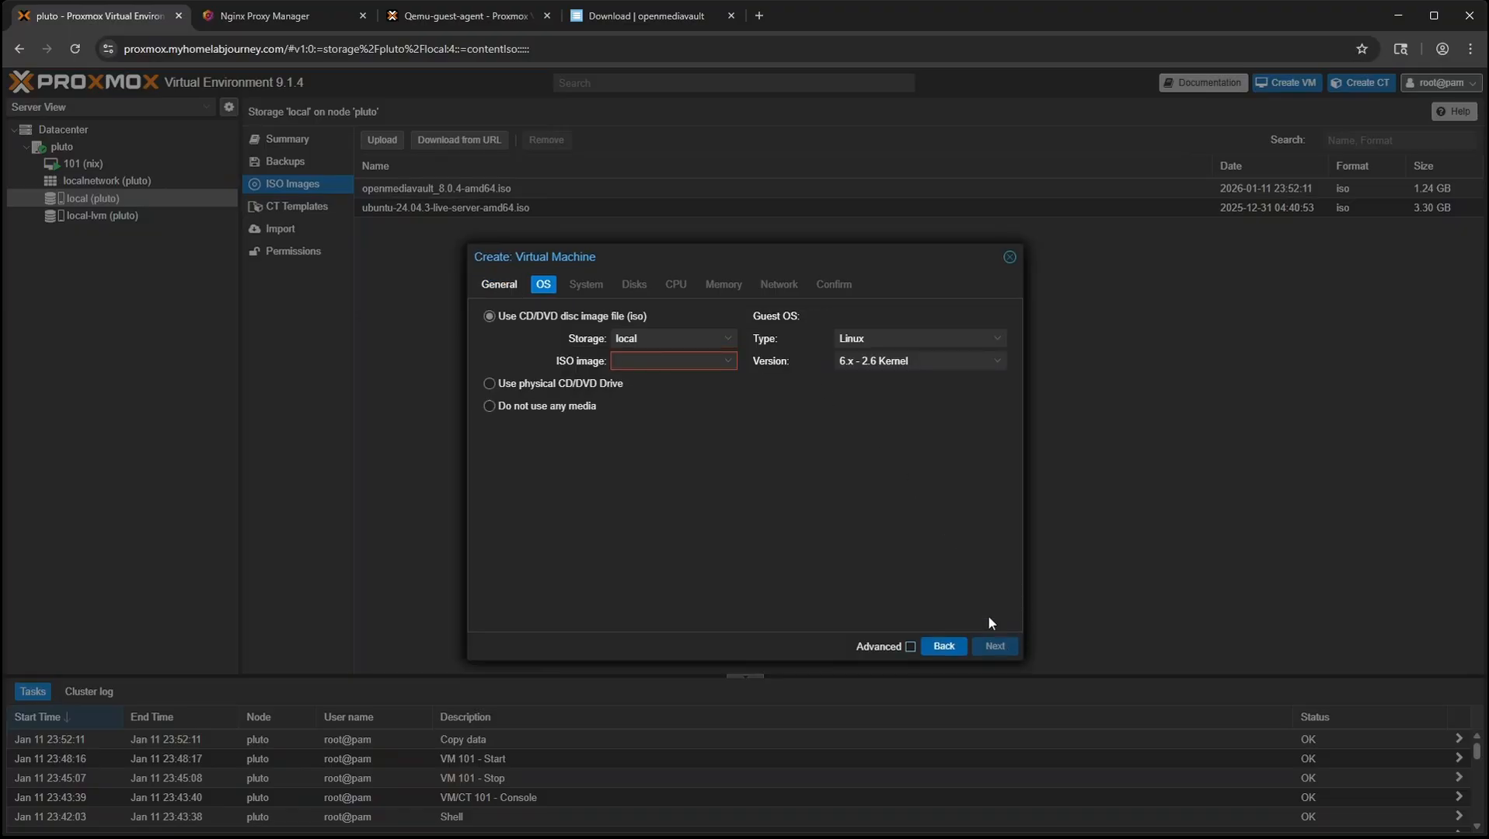
{"action": "left_click", "coordinate": [662, 363]}
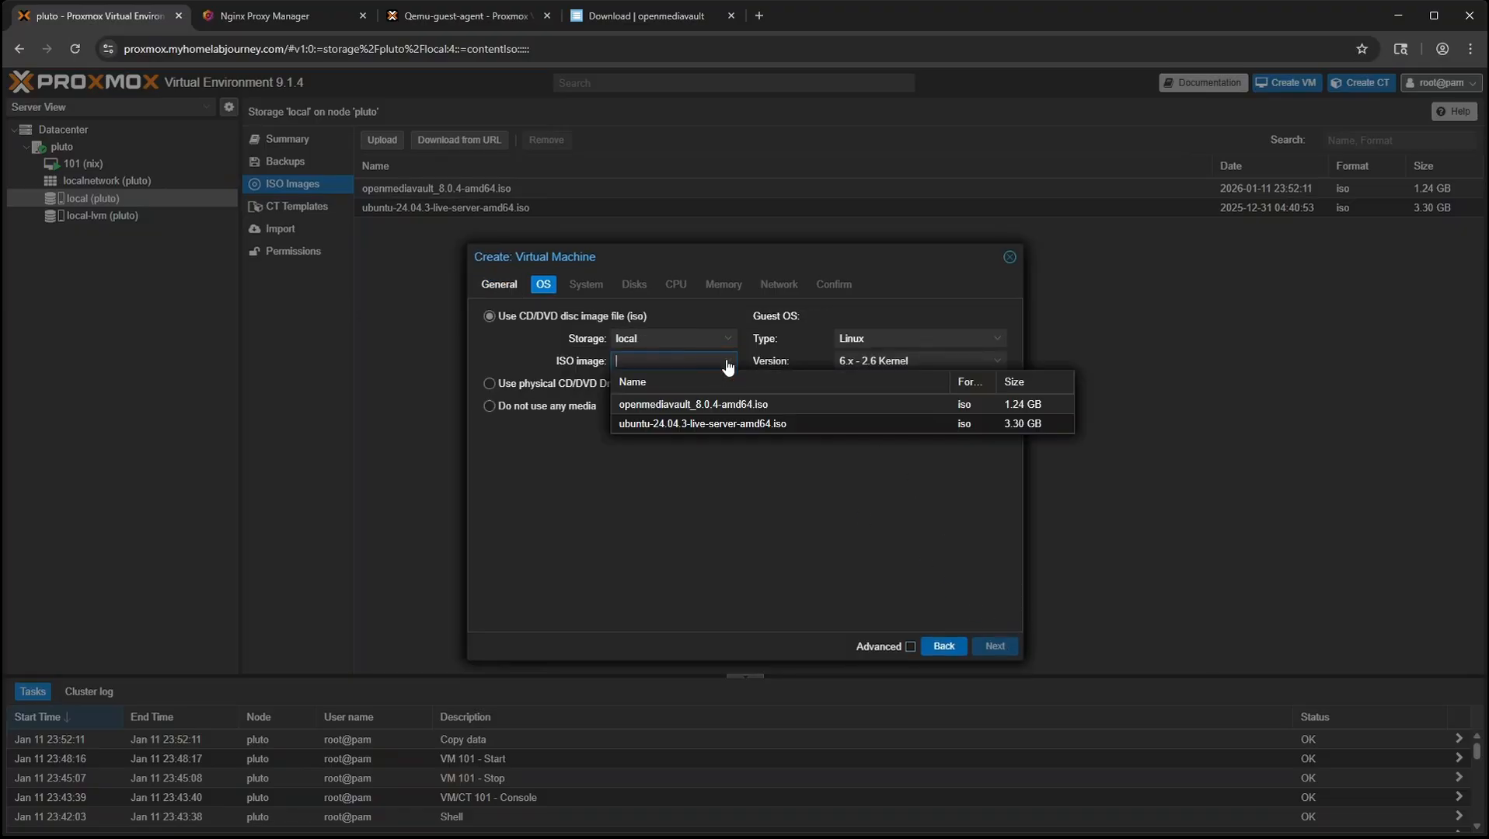
{"action": "left_click", "coordinate": [684, 403]}
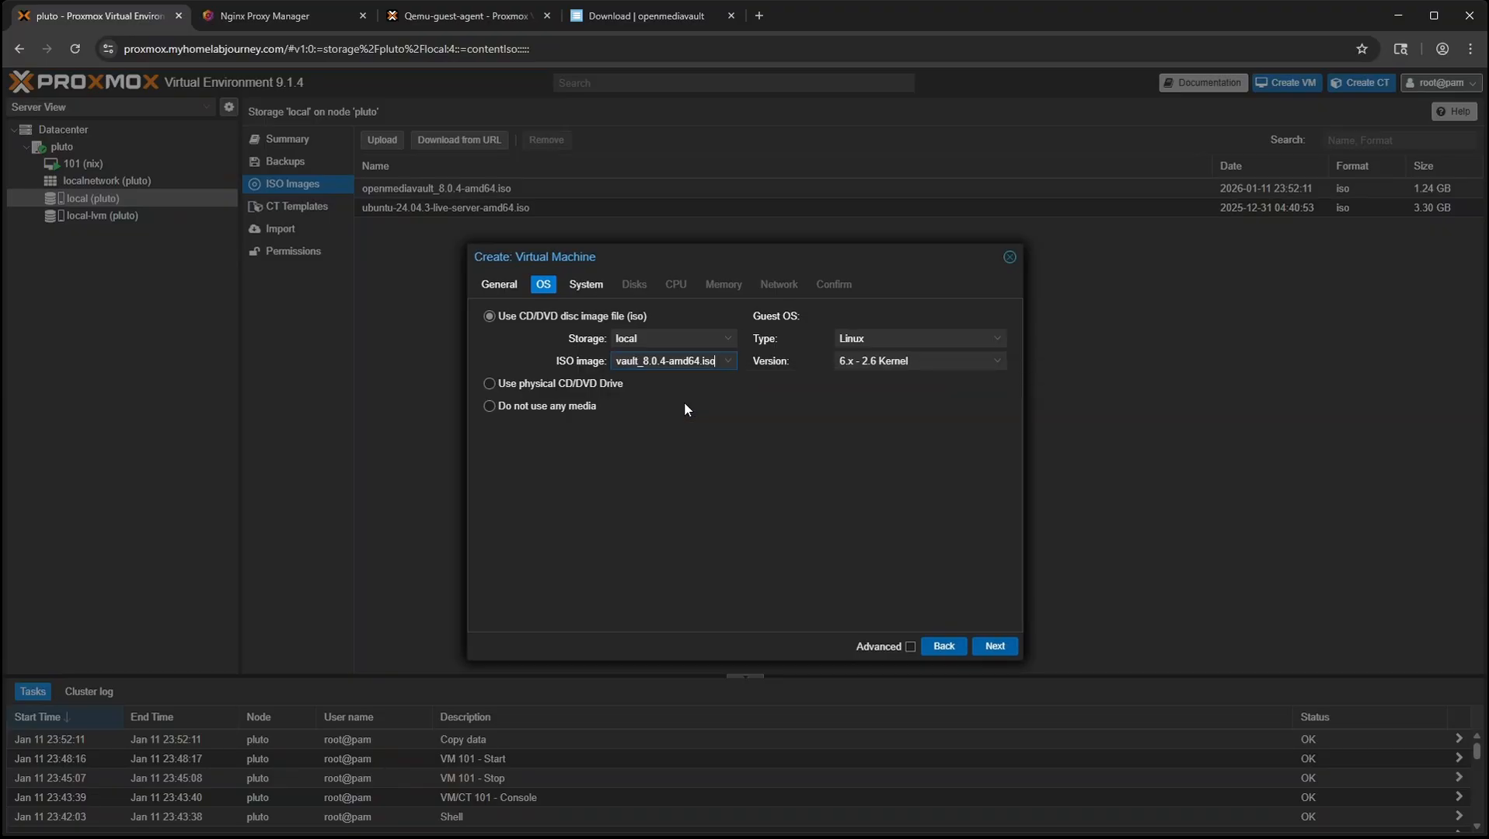
{"action": "left_click", "coordinate": [1001, 651]}
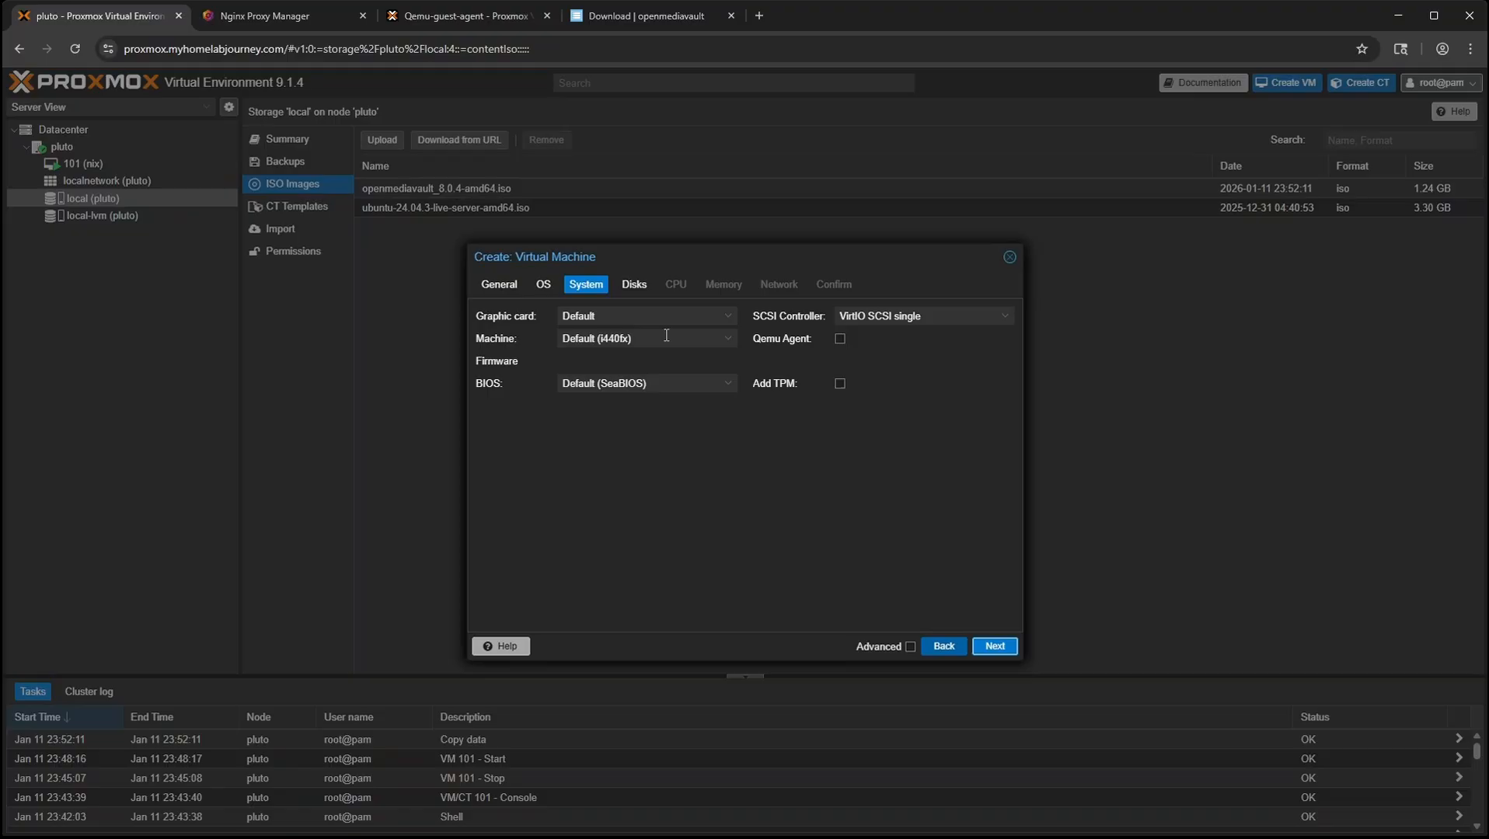
Set the scsi0 disk size to 64 GiB and enable Discard
{"action": "left_click", "coordinate": [426, 16]}
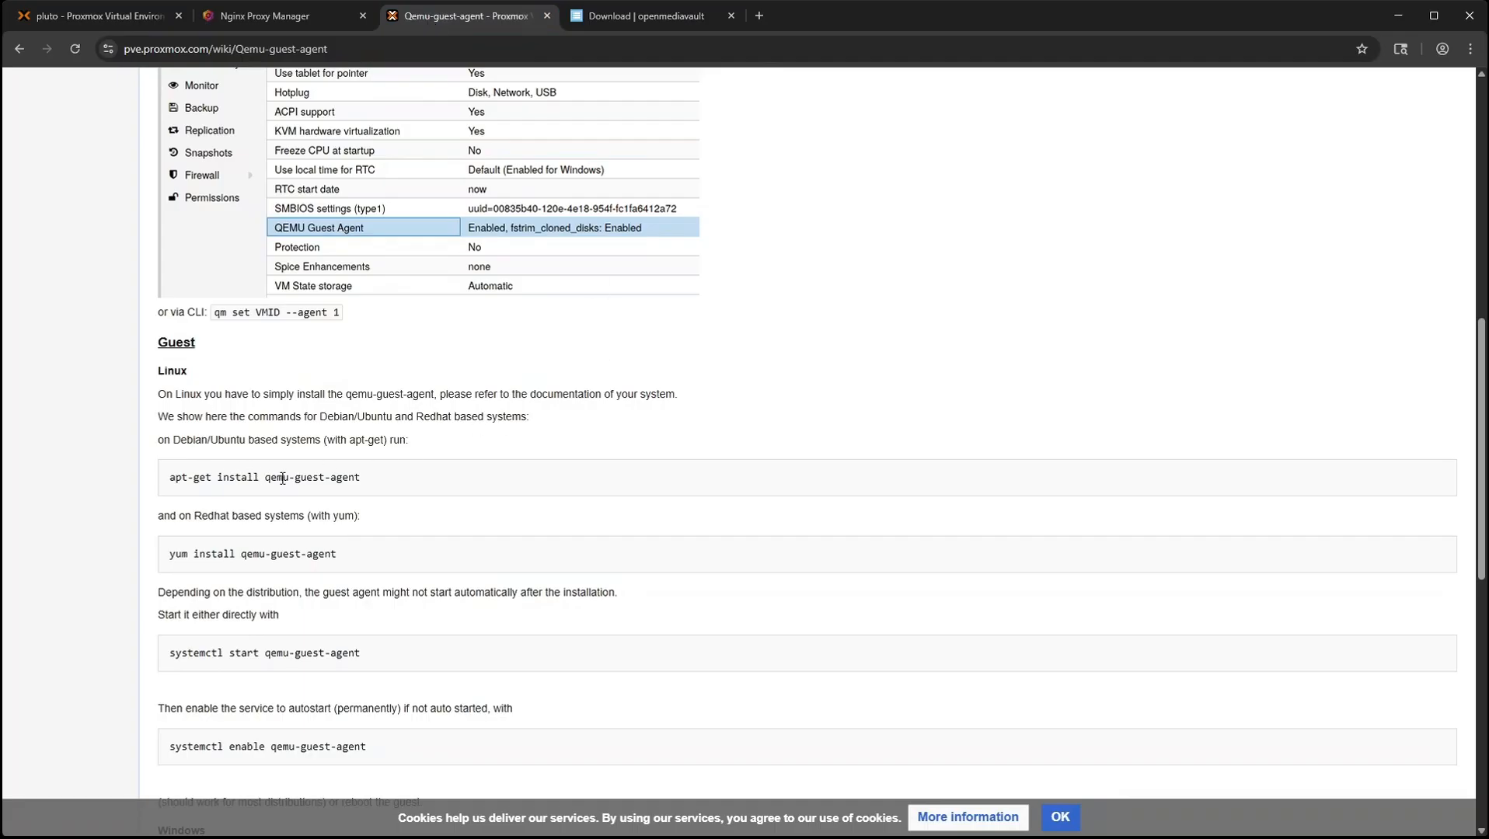
{"action": "left_click", "coordinate": [100, 14]}
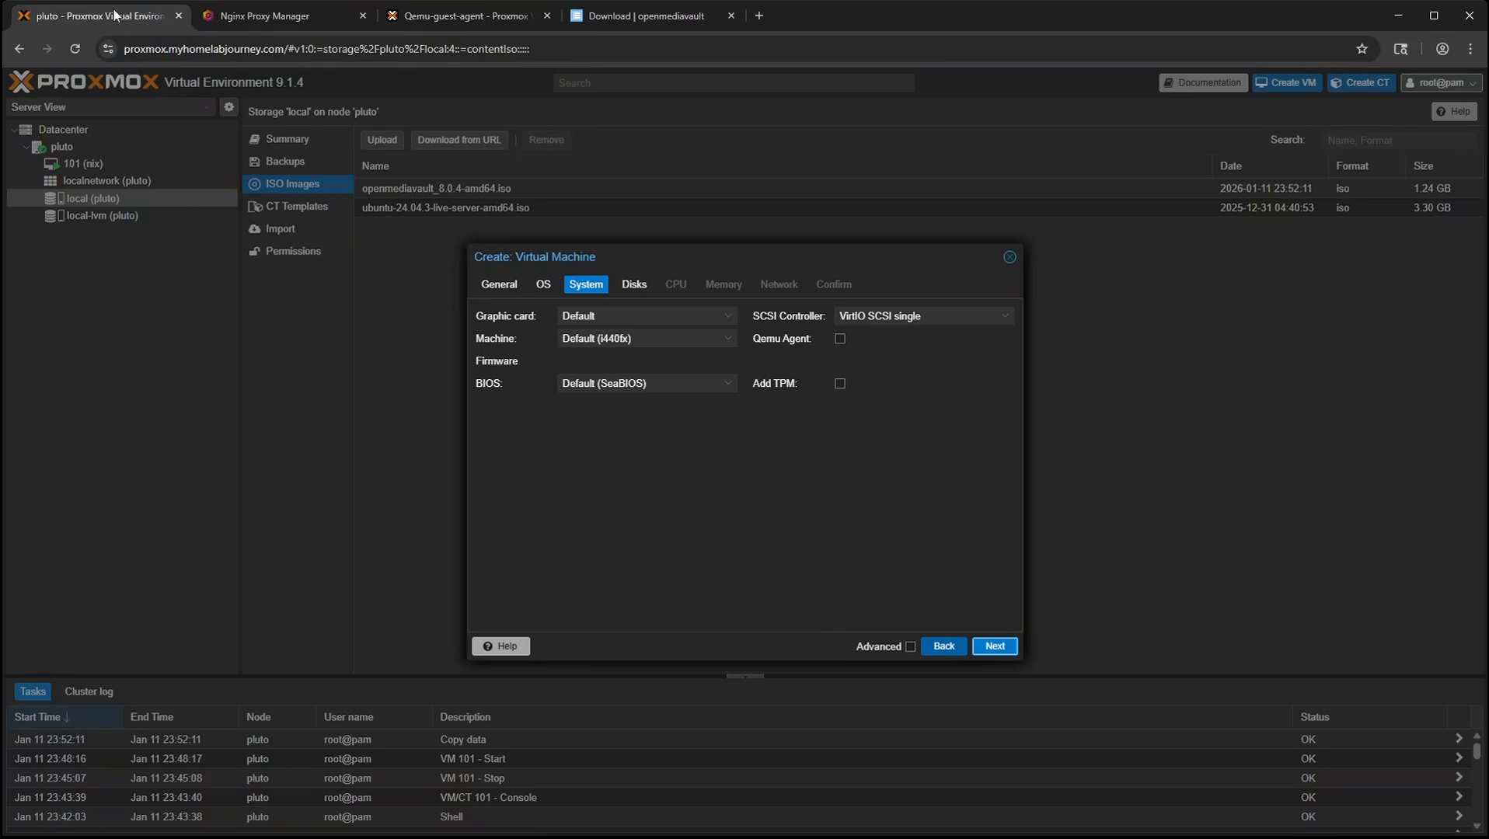
{"action": "left_click", "coordinate": [994, 645]}
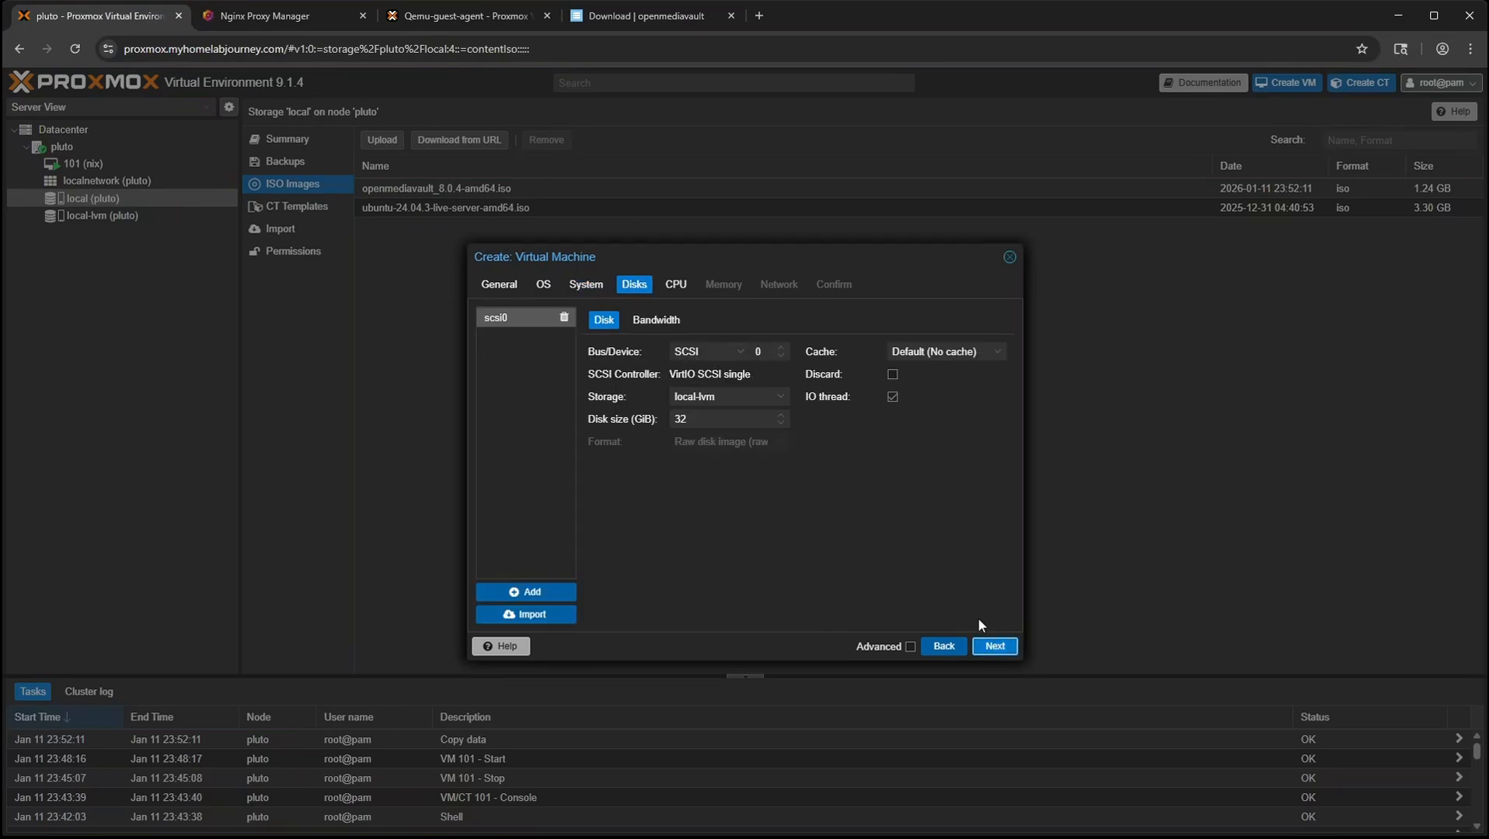
{"action": "left_click", "coordinate": [594, 284]}
{"action": "left_click", "coordinate": [633, 285]}
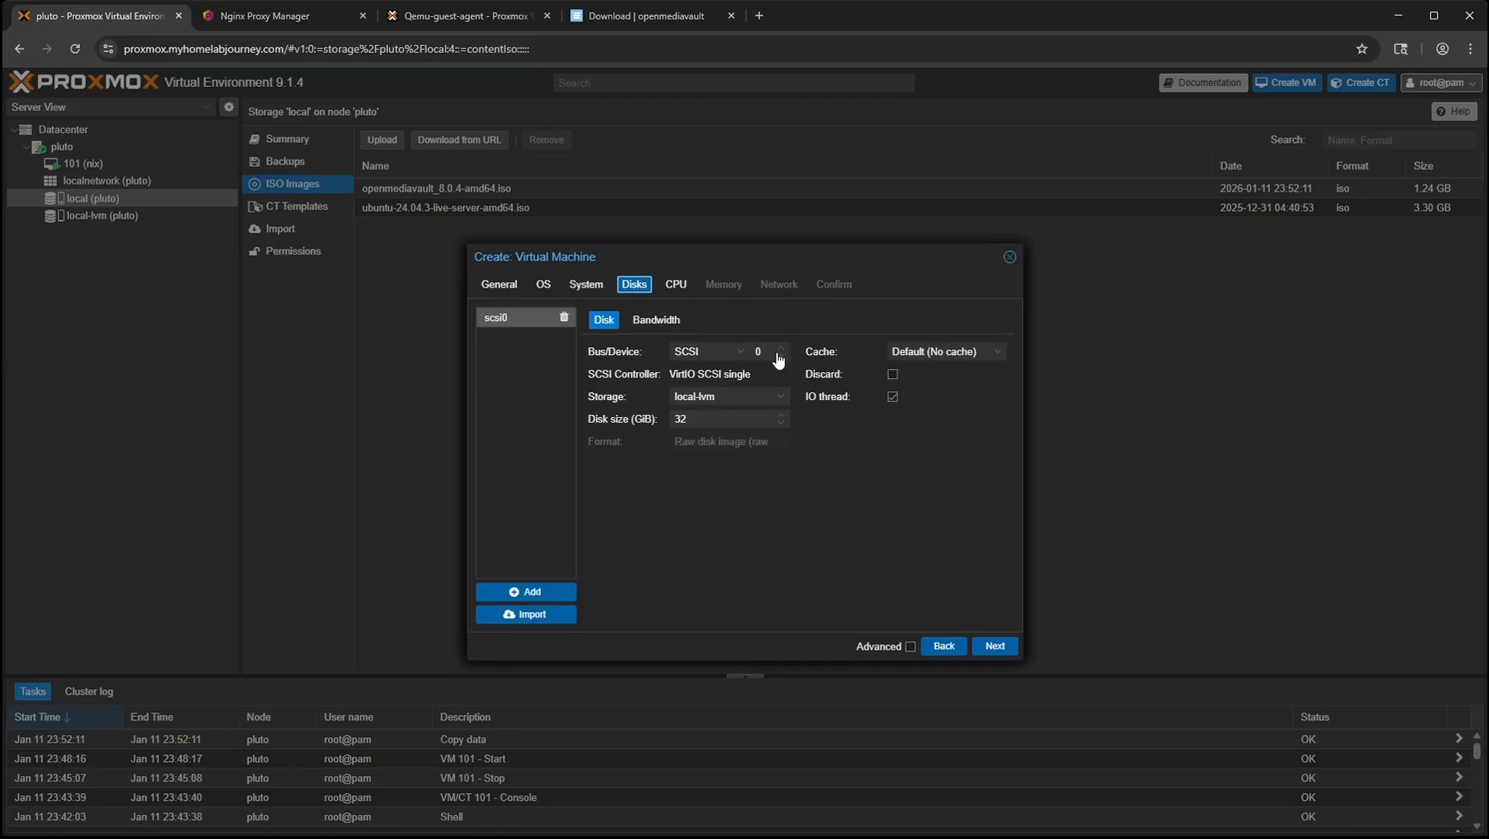
{"action": "left_click_drag", "start_coordinate": [692, 419], "coordinate": [673, 419]}
{"action": "type", "text": "64"}
{"action": "left_click", "coordinate": [893, 372]}
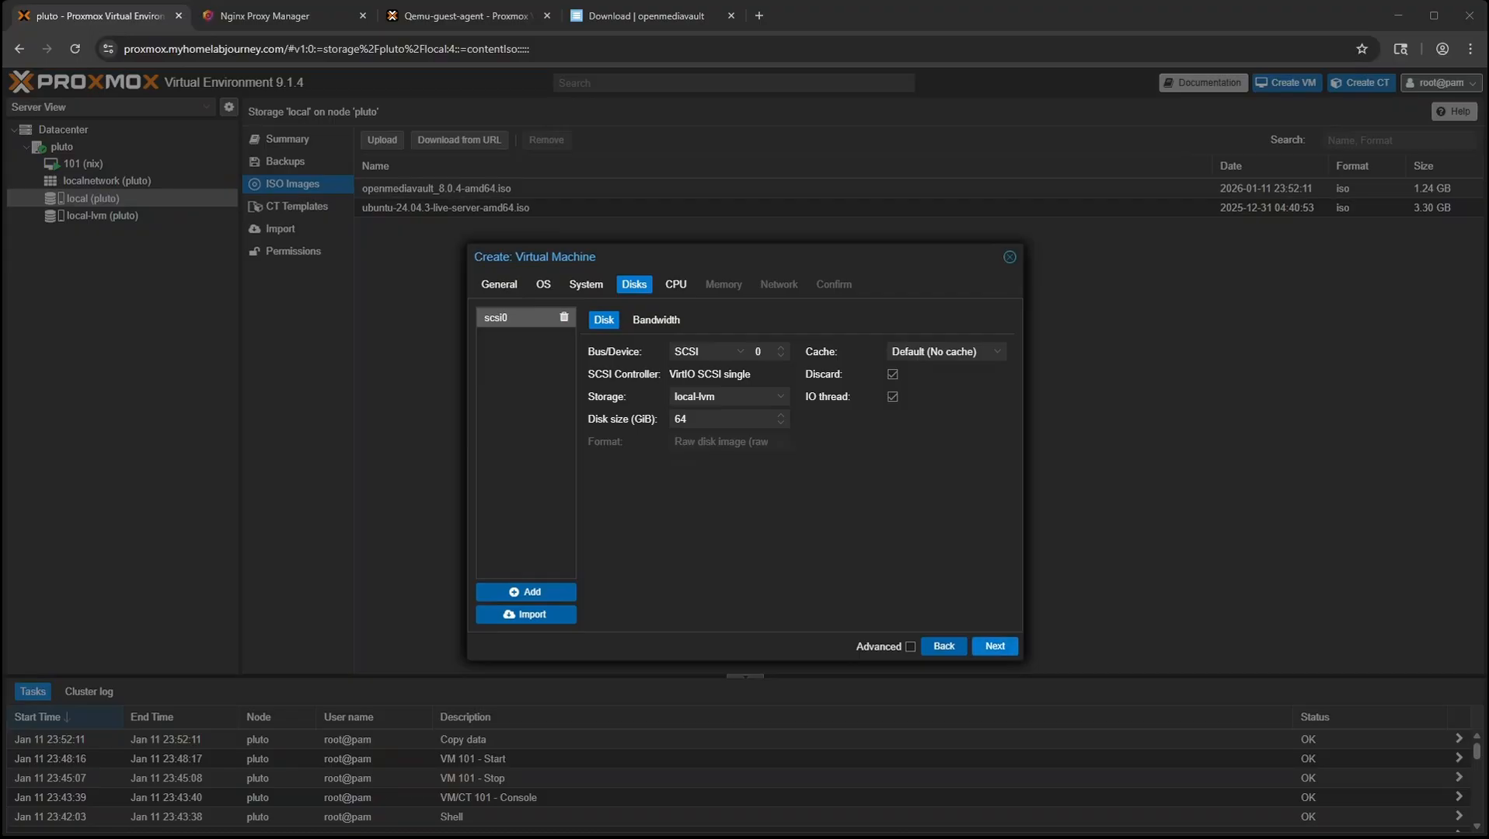
Give the VM 2 CPU cores and 4096 MiB memory with ballooning disabled
{"action": "left_click", "coordinate": [994, 646]}
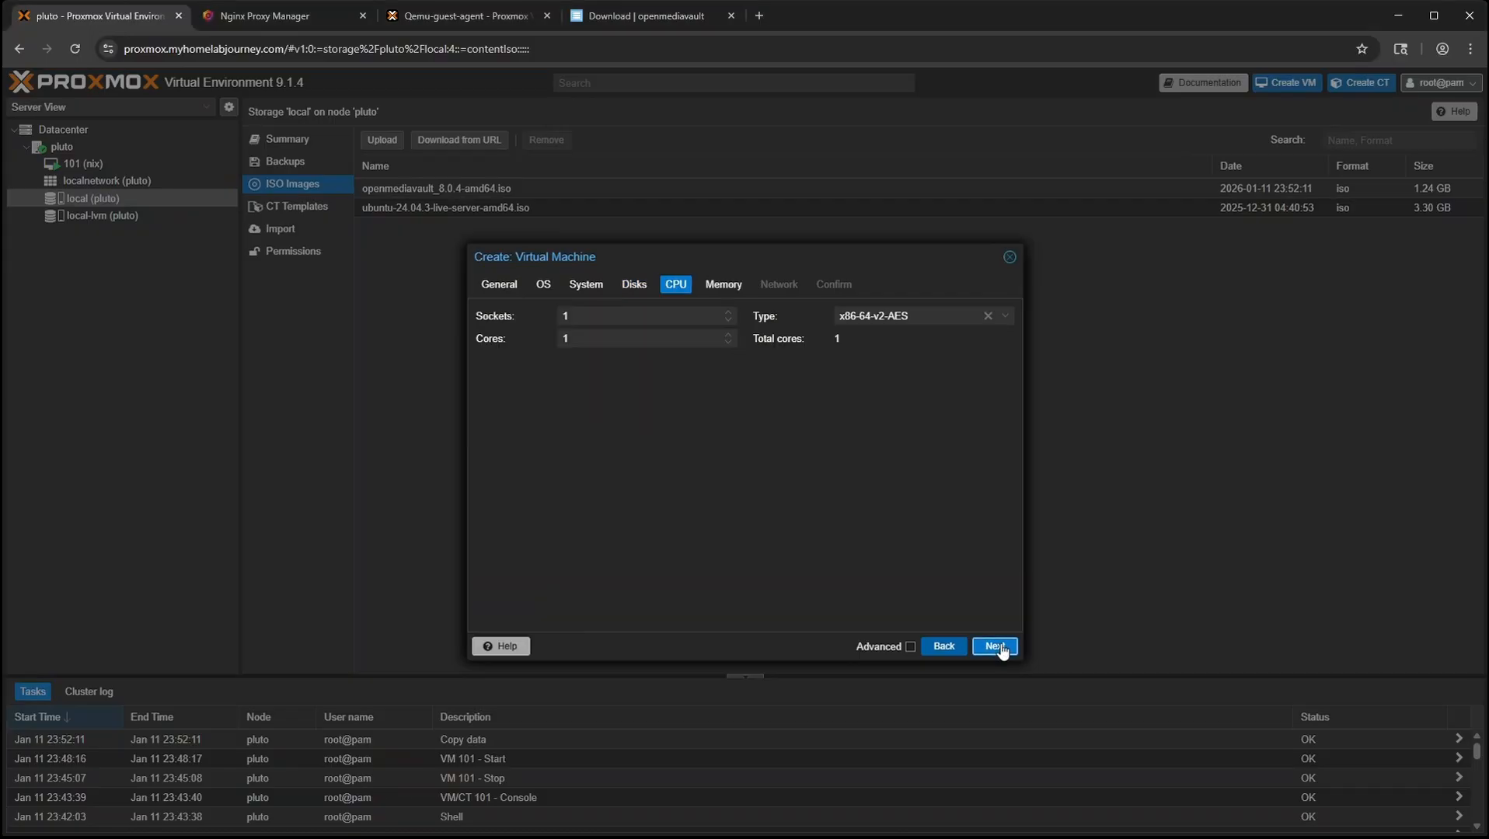
{"action": "double_click", "coordinate": [564, 340]}
{"action": "left_click", "coordinate": [995, 647]}
{"action": "left_click_drag", "start_coordinate": [644, 320], "coordinate": [601, 322]}
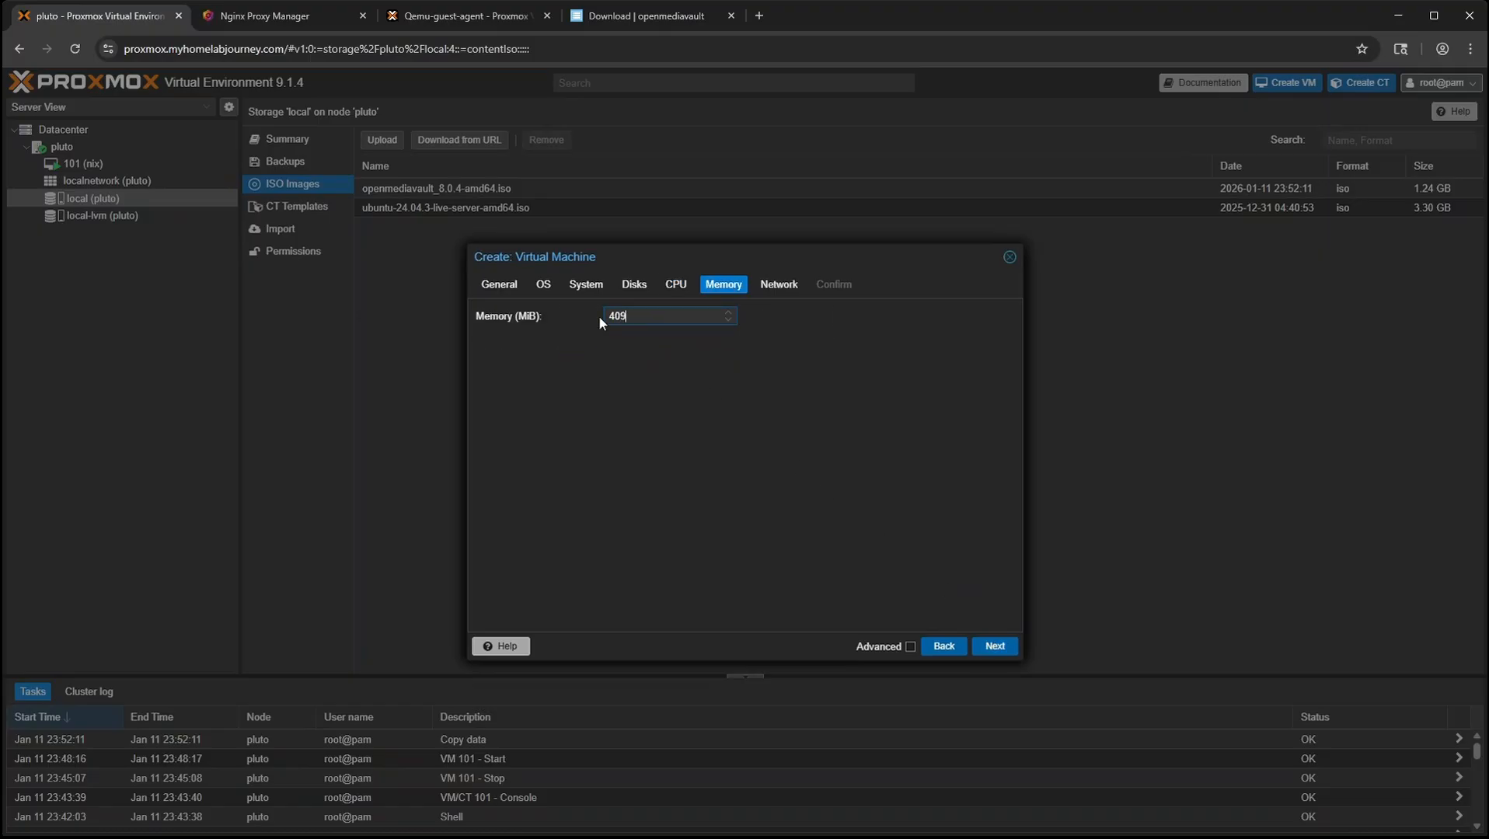
{"action": "left_click", "coordinate": [988, 651]}
{"action": "left_click", "coordinate": [723, 284]}
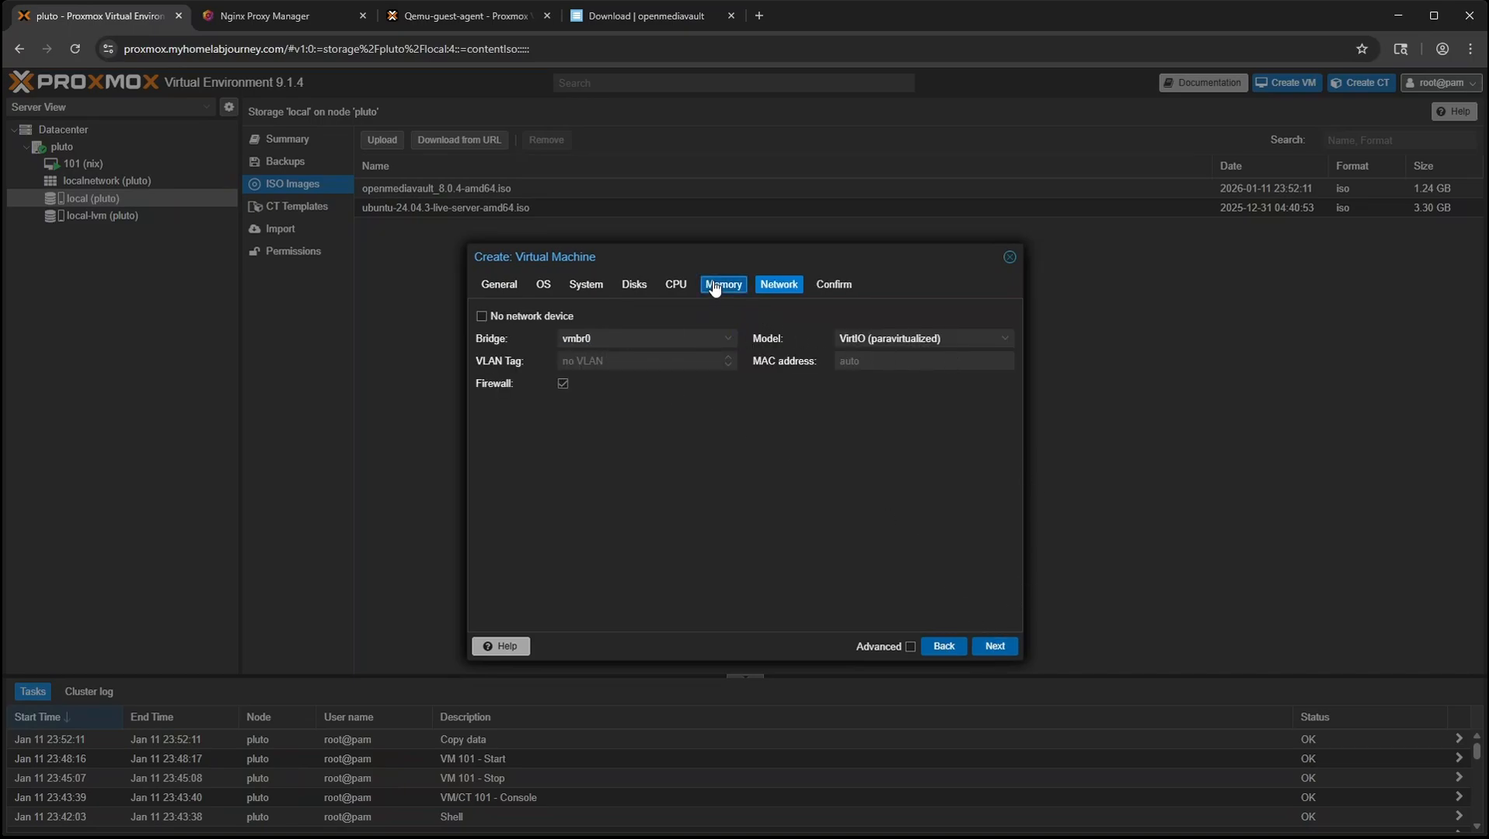
{"action": "left_click", "coordinate": [911, 646]}
{"action": "left_click", "coordinate": [610, 394]}
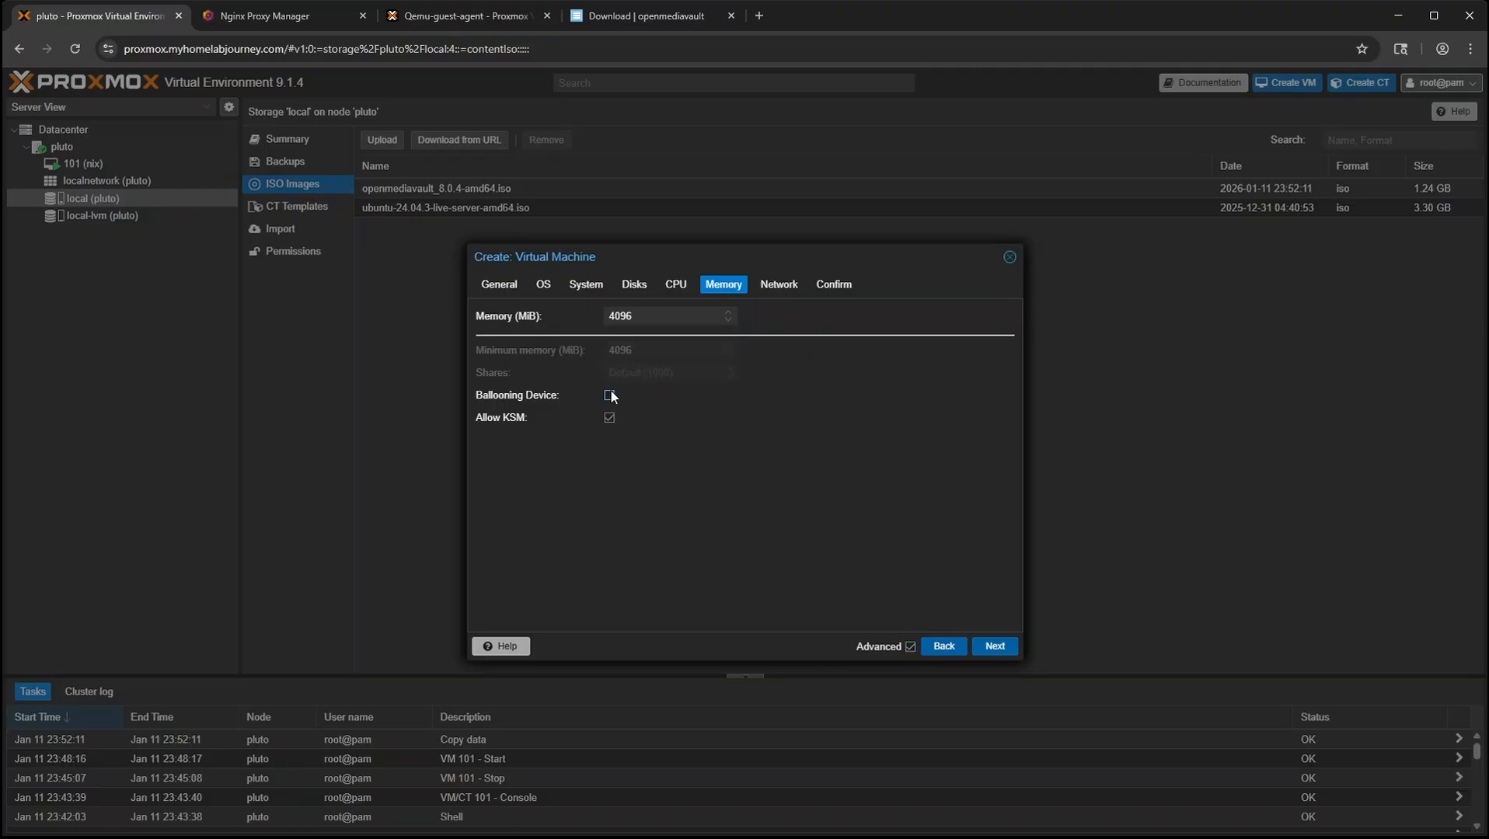
Keep the default network settings, review the summary, and create VM 102 charon
{"action": "left_click", "coordinate": [777, 286]}
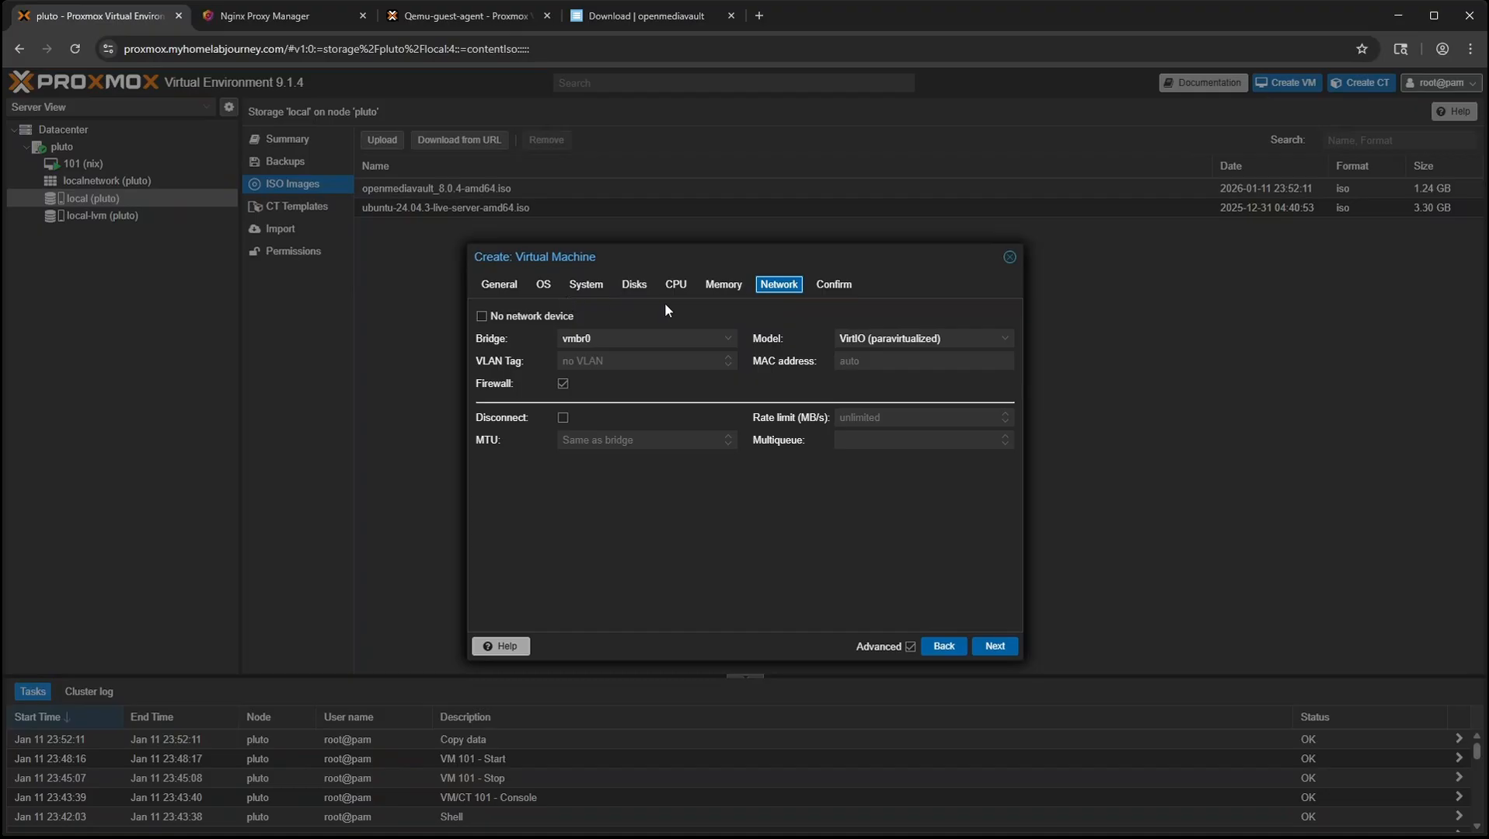
{"action": "left_click", "coordinate": [910, 647]}
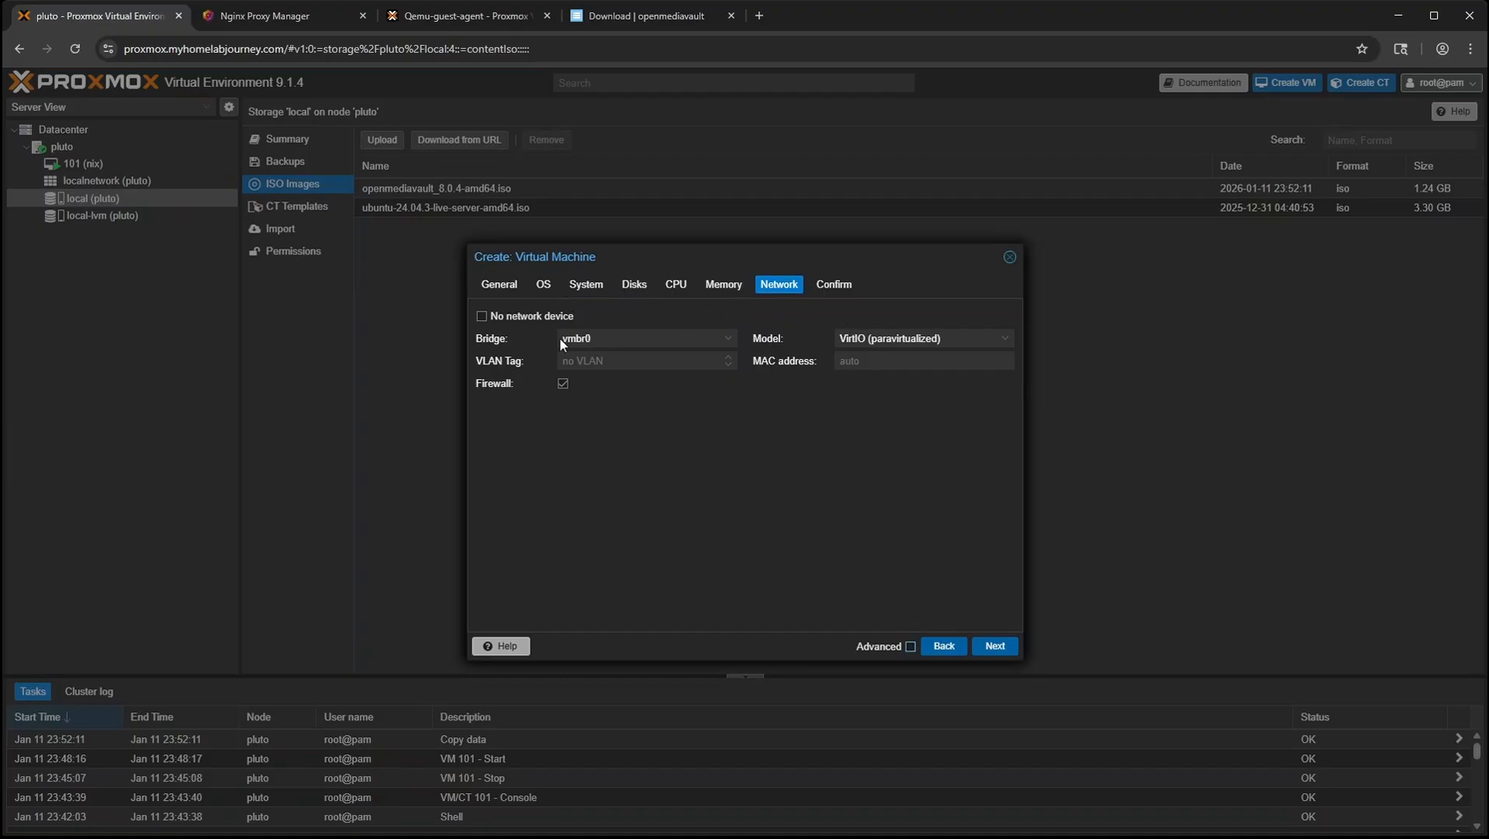
{"action": "left_click", "coordinate": [992, 645]}
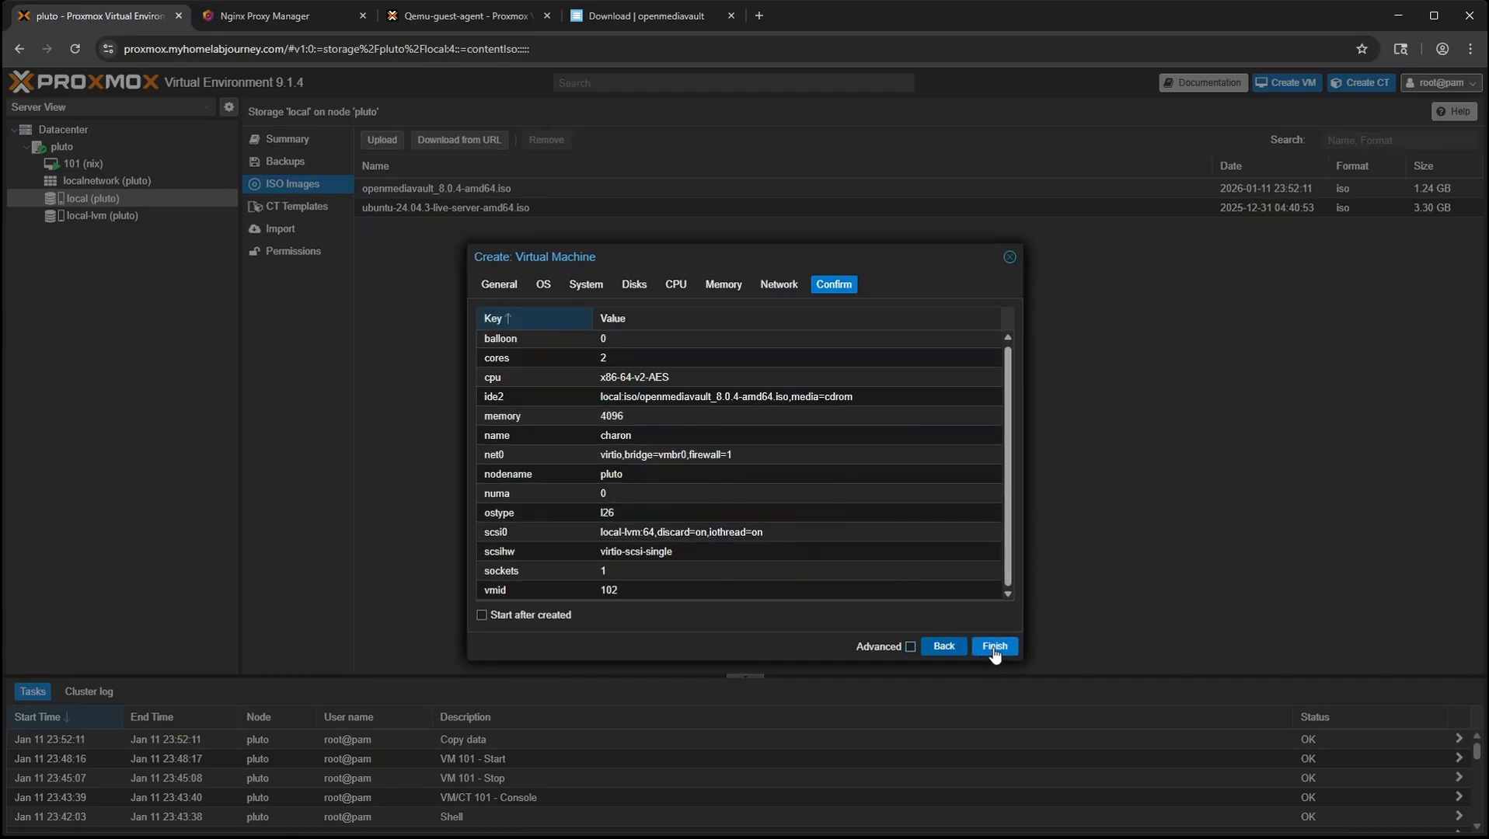
{"action": "left_click", "coordinate": [994, 647]}
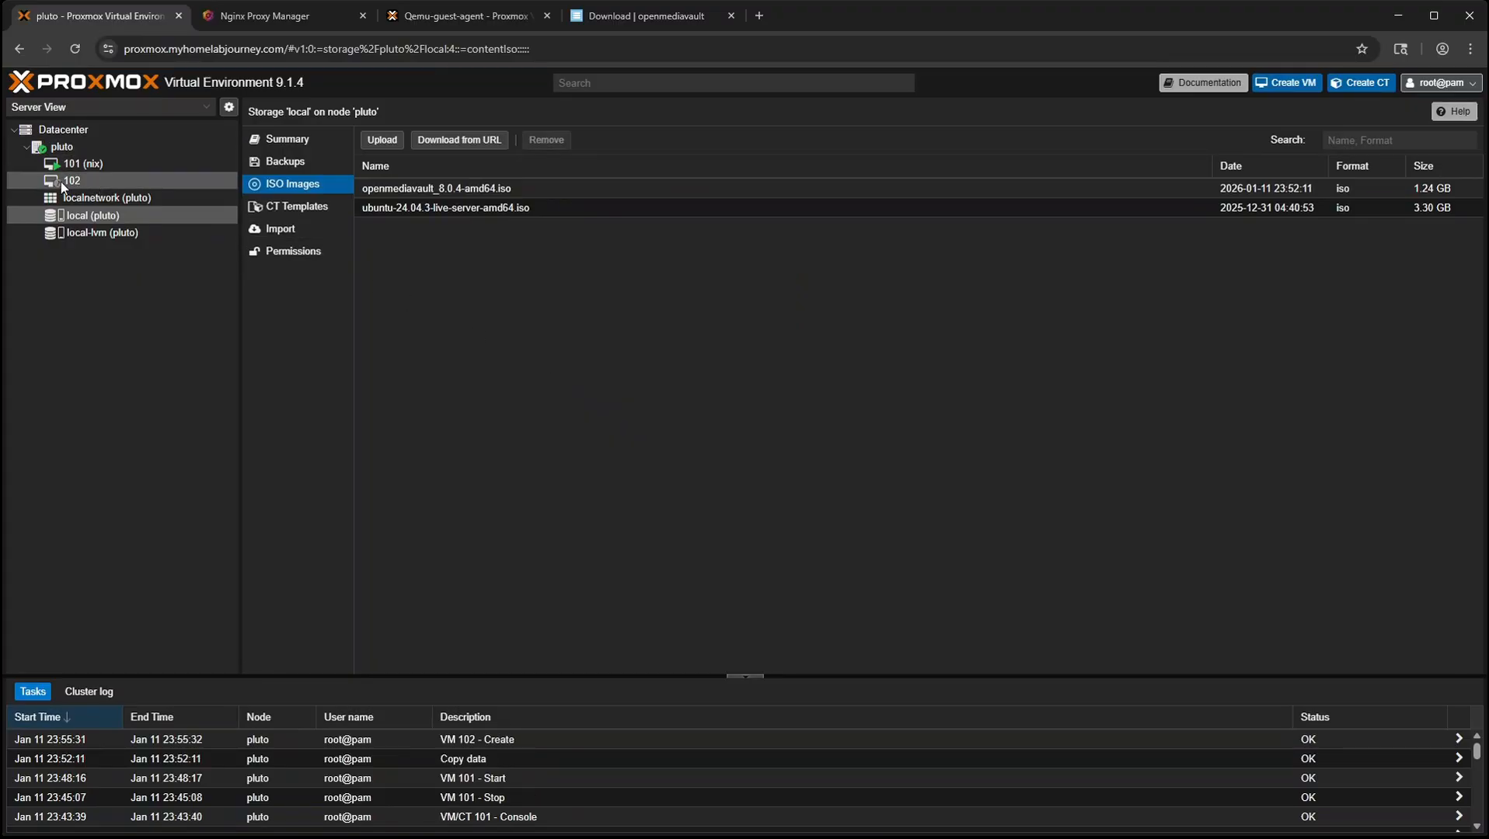
Start VM 102 charon and boot its console into the openmediavault installer
{"action": "left_click", "coordinate": [93, 182]}
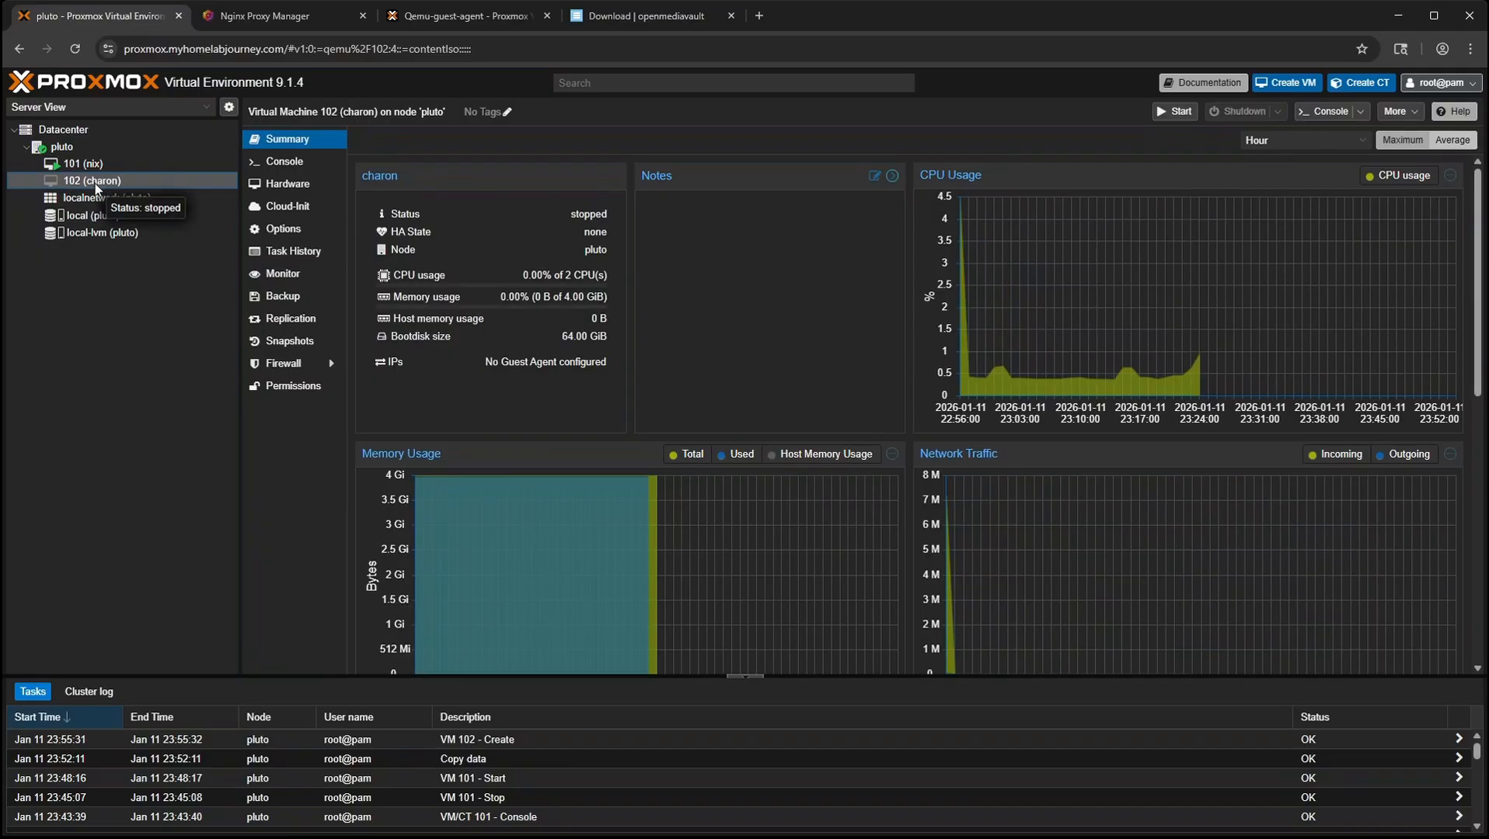
{"action": "left_click", "coordinate": [1171, 114]}
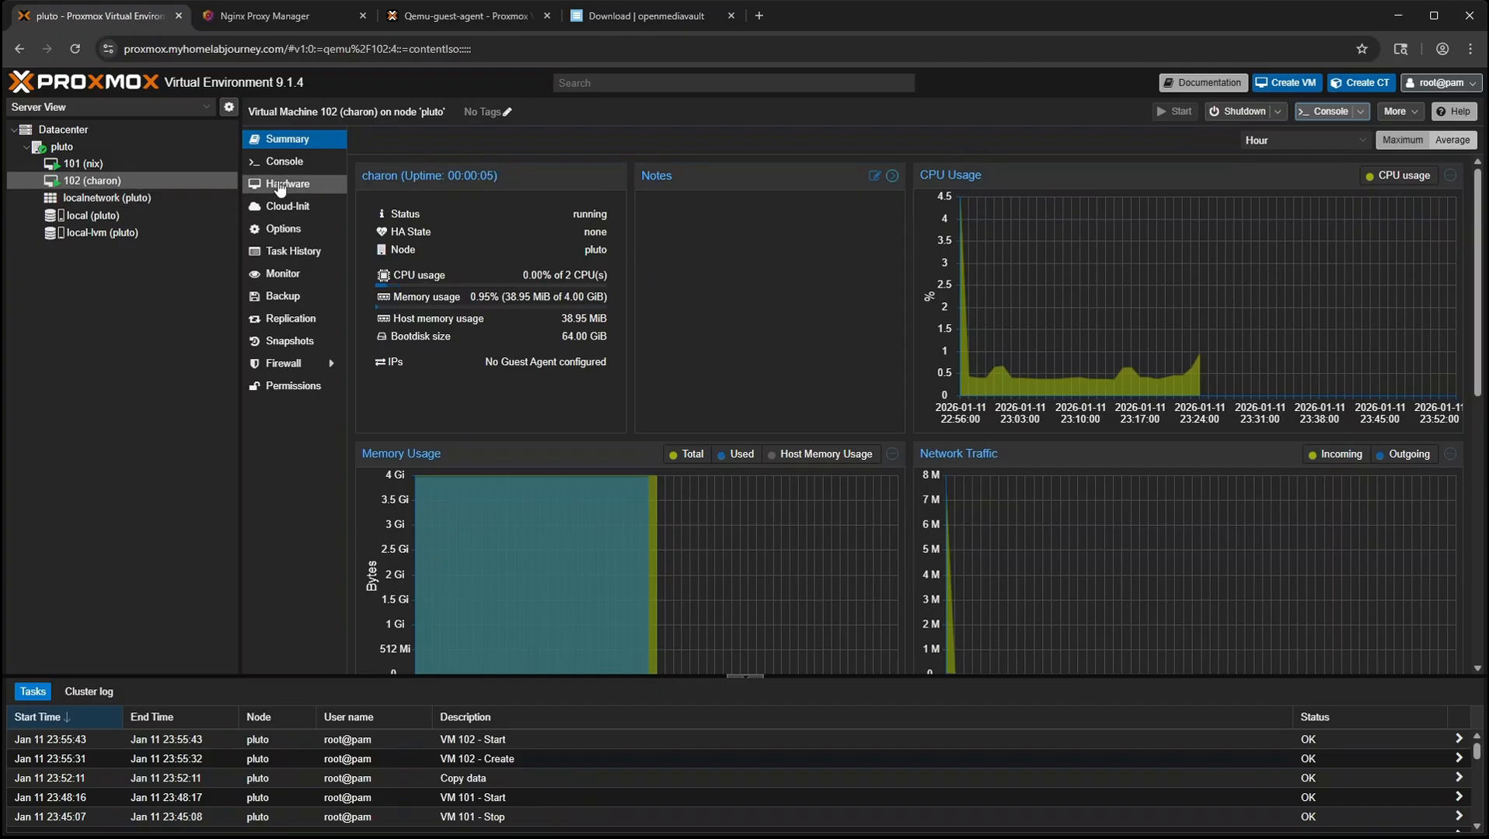
{"action": "left_click", "coordinate": [303, 164]}
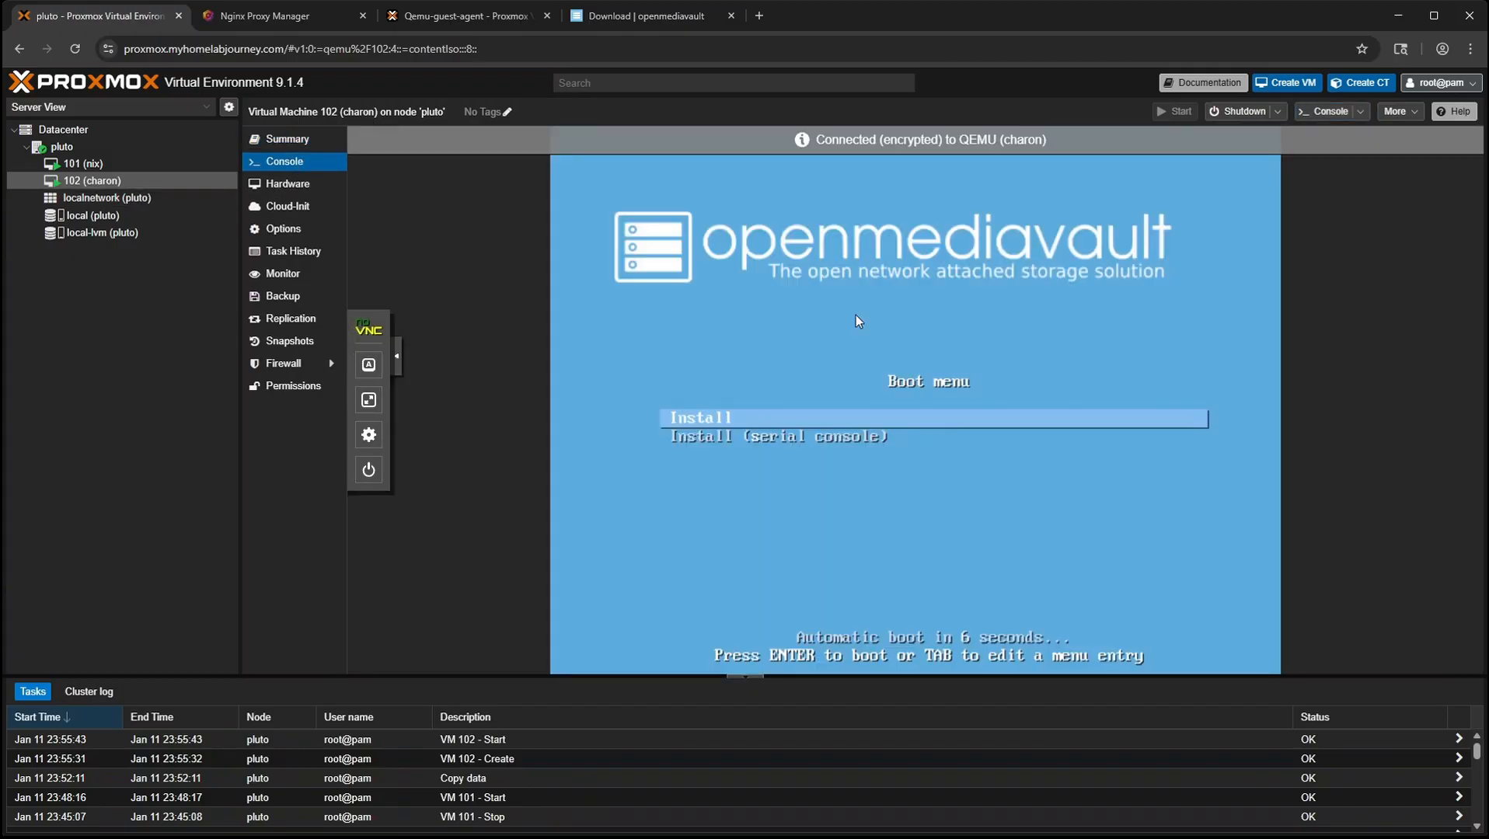
{"action": "key", "text": "Return"}
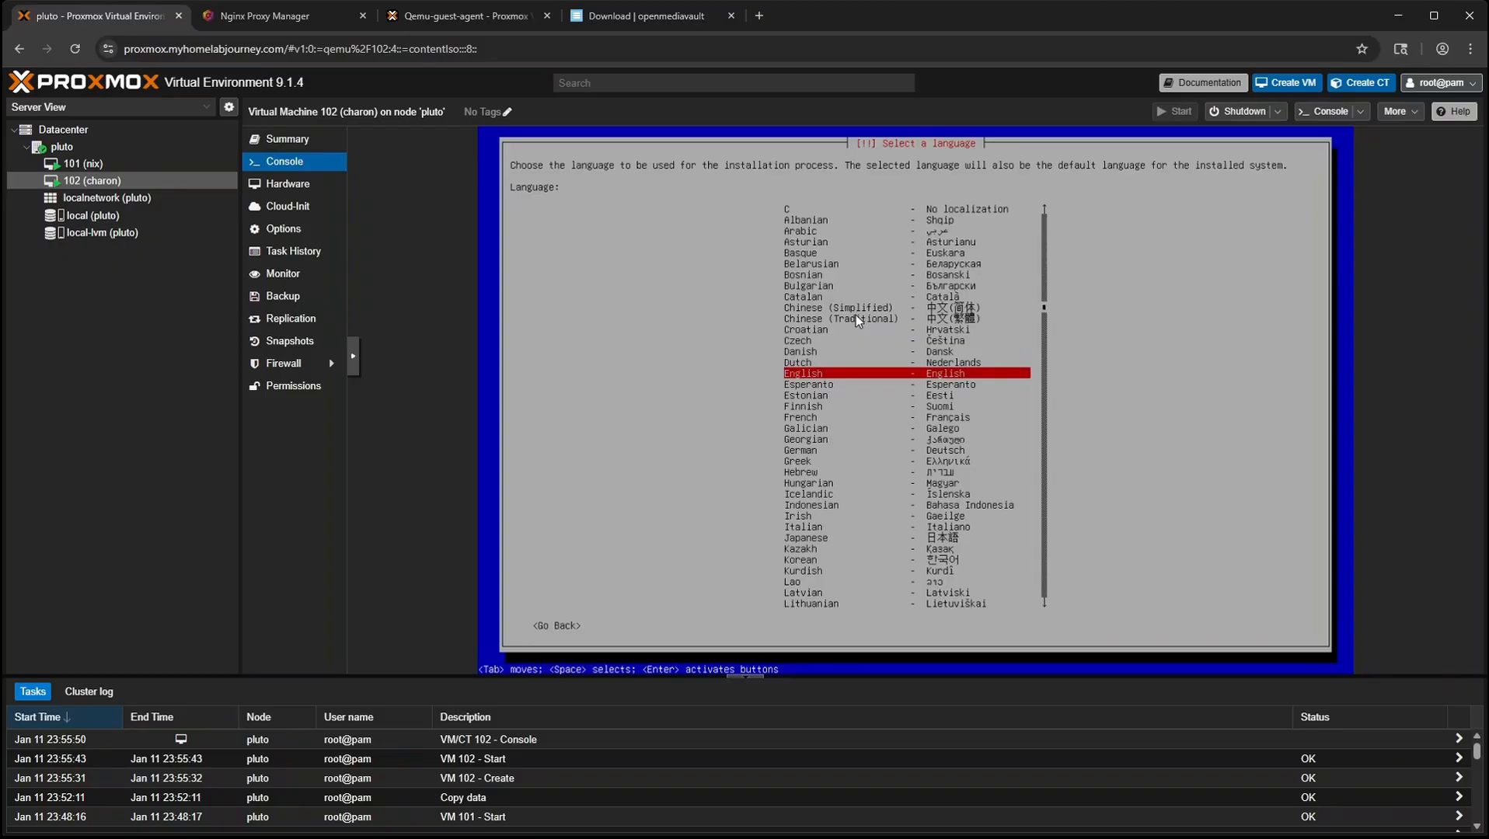
Accept English as the installer language and set the hostname to charon
{"action": "key", "text": "Return"}
{"action": "key", "text": "Return"}
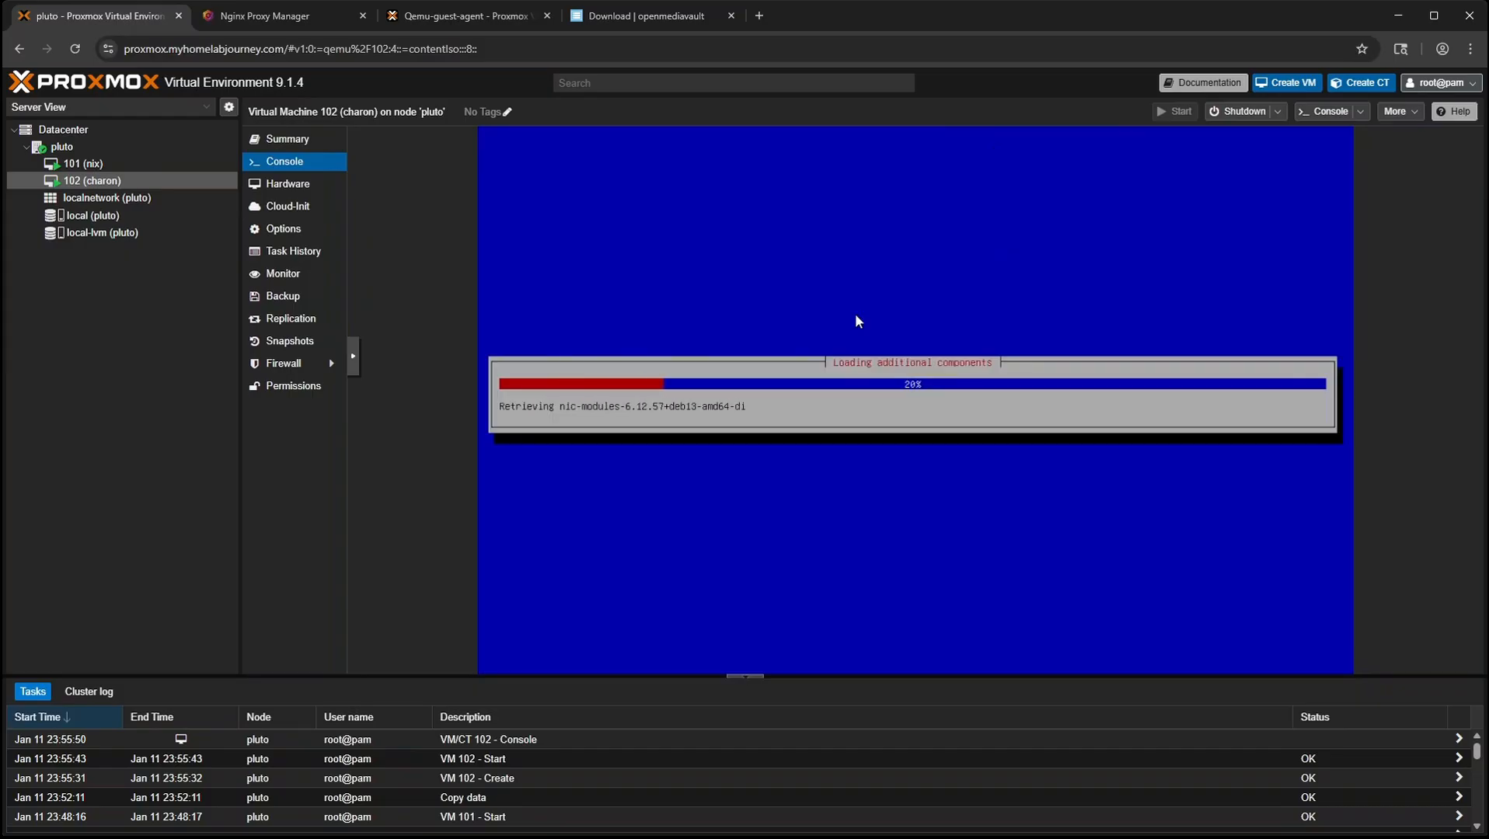
{"action": "key", "text": "BackSpace"}
{"action": "key", "text": "BackSpace"}
{"action": "key", "text": "BackSpace"}
{"action": "key", "text": "BackSpace"}
{"action": "key", "text": "BackSpace"}
{"action": "key", "text": "BackSpace"}
{"action": "key", "text": "BackSpace"}
{"action": "key", "text": "BackSpace"}
{"action": "key", "text": "BackSpace"}
{"action": "key", "text": "BackSpace"}
{"action": "key", "text": "BackSpace"}
{"action": "key", "text": "BackSpace"}
{"action": "key", "text": "BackSpace"}
{"action": "key", "text": "BackSpace"}
{"action": "key", "text": "BackSpace"}
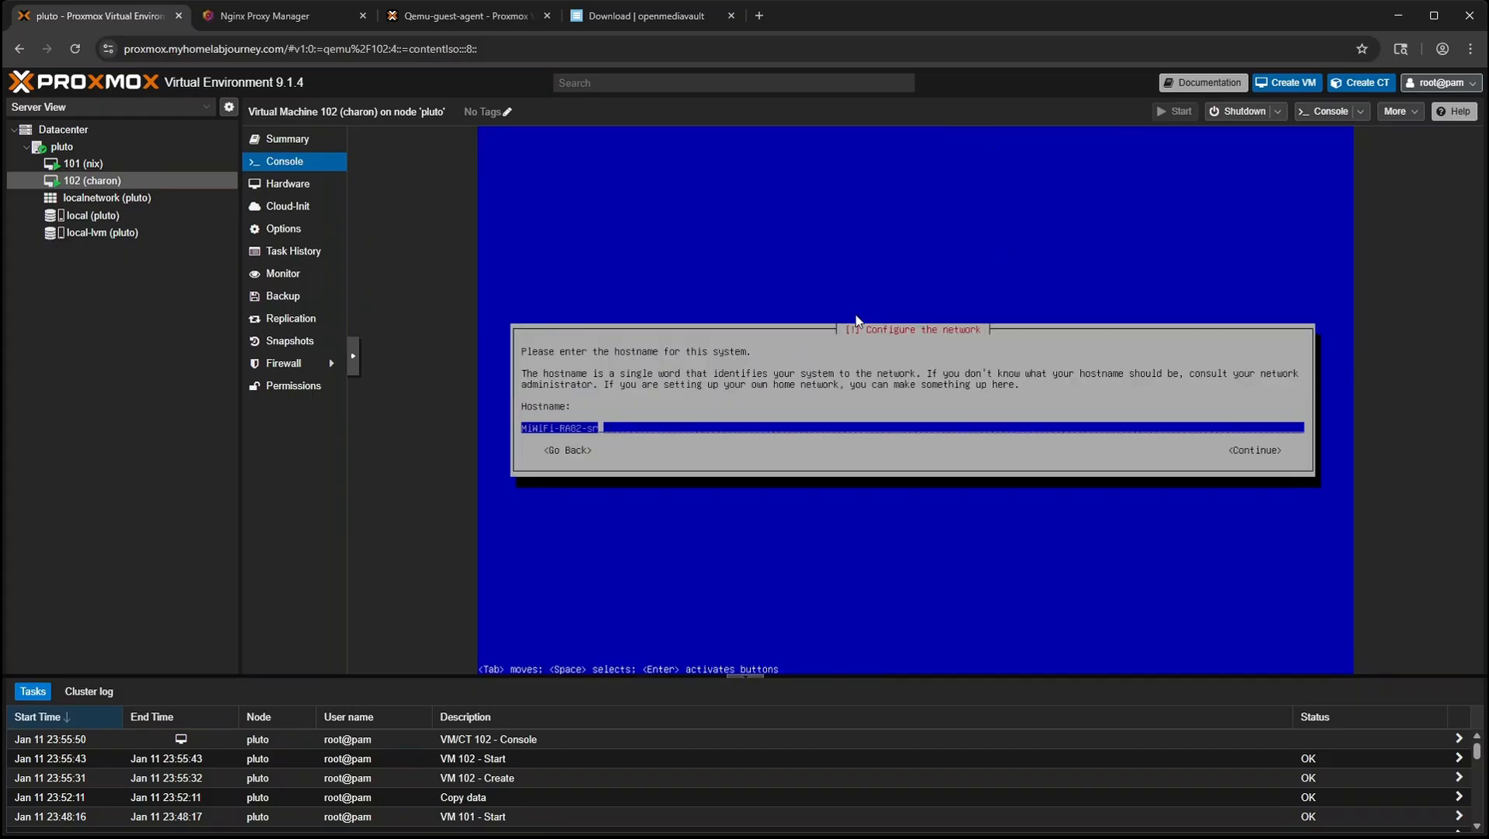
{"action": "type", "text": "charon"}
{"action": "key", "text": "Tab"}
{"action": "key", "text": "Return"}
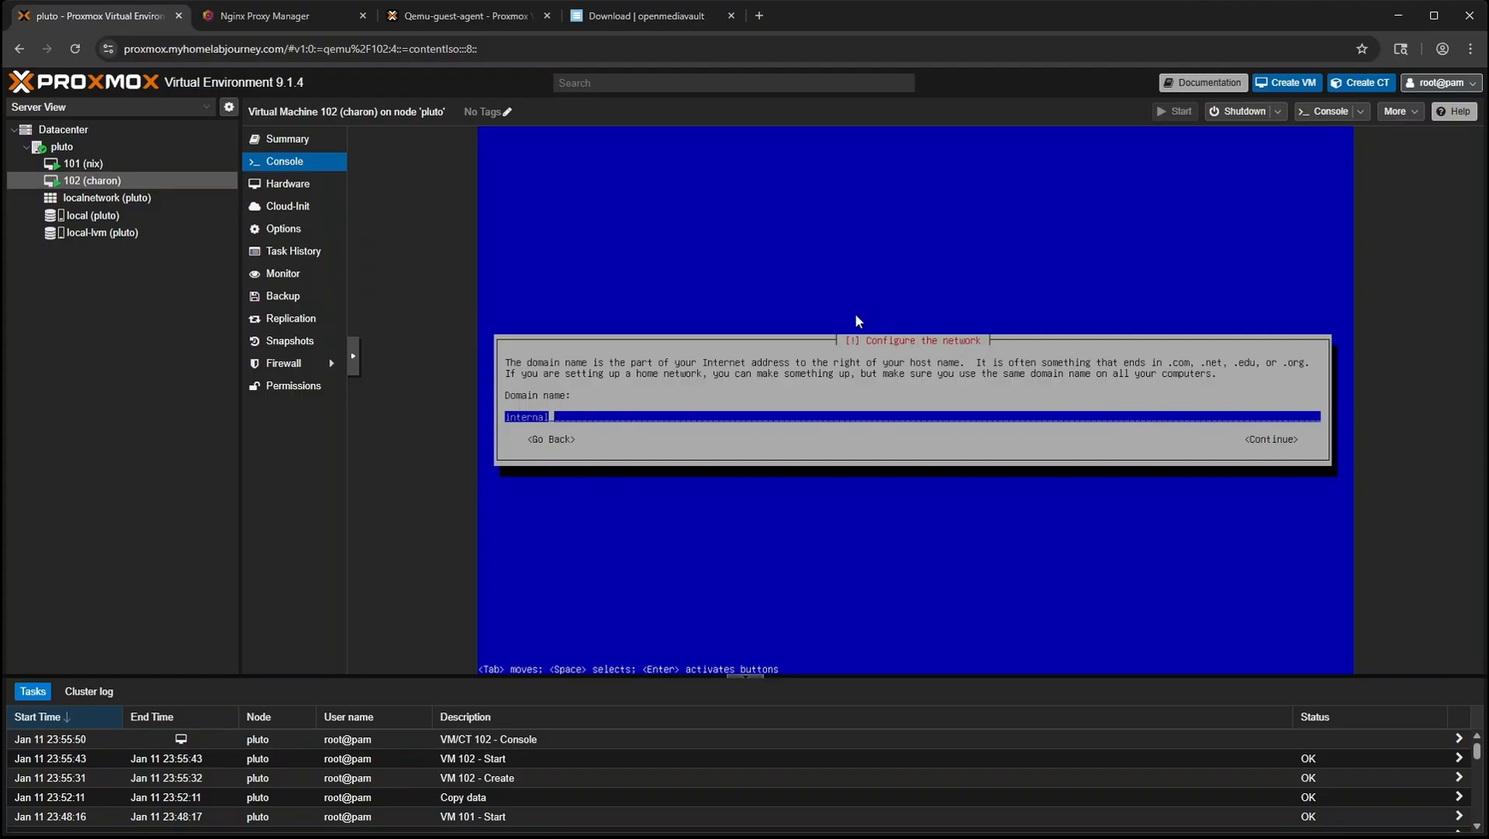
Set the domain name to myhomelabjourney.com
{"action": "key", "text": "BackSpace"}
{"action": "key", "text": "BackSpace"}
{"action": "key", "text": "BackSpace"}
{"action": "key", "text": "BackSpace"}
{"action": "key", "text": "BackSpace"}
{"action": "key", "text": "BackSpace"}
{"action": "key", "text": "BackSpace"}
{"action": "key", "text": "BackSpace"}
{"action": "type", "text": "myhomelabjourney"}
{"action": "key", "text": "BackSpace"}
{"action": "key", "text": "BackSpace"}
{"action": "key", "text": "BackSpace"}
{"action": "type", "text": "ney.com"}
{"action": "key", "text": "Return"}
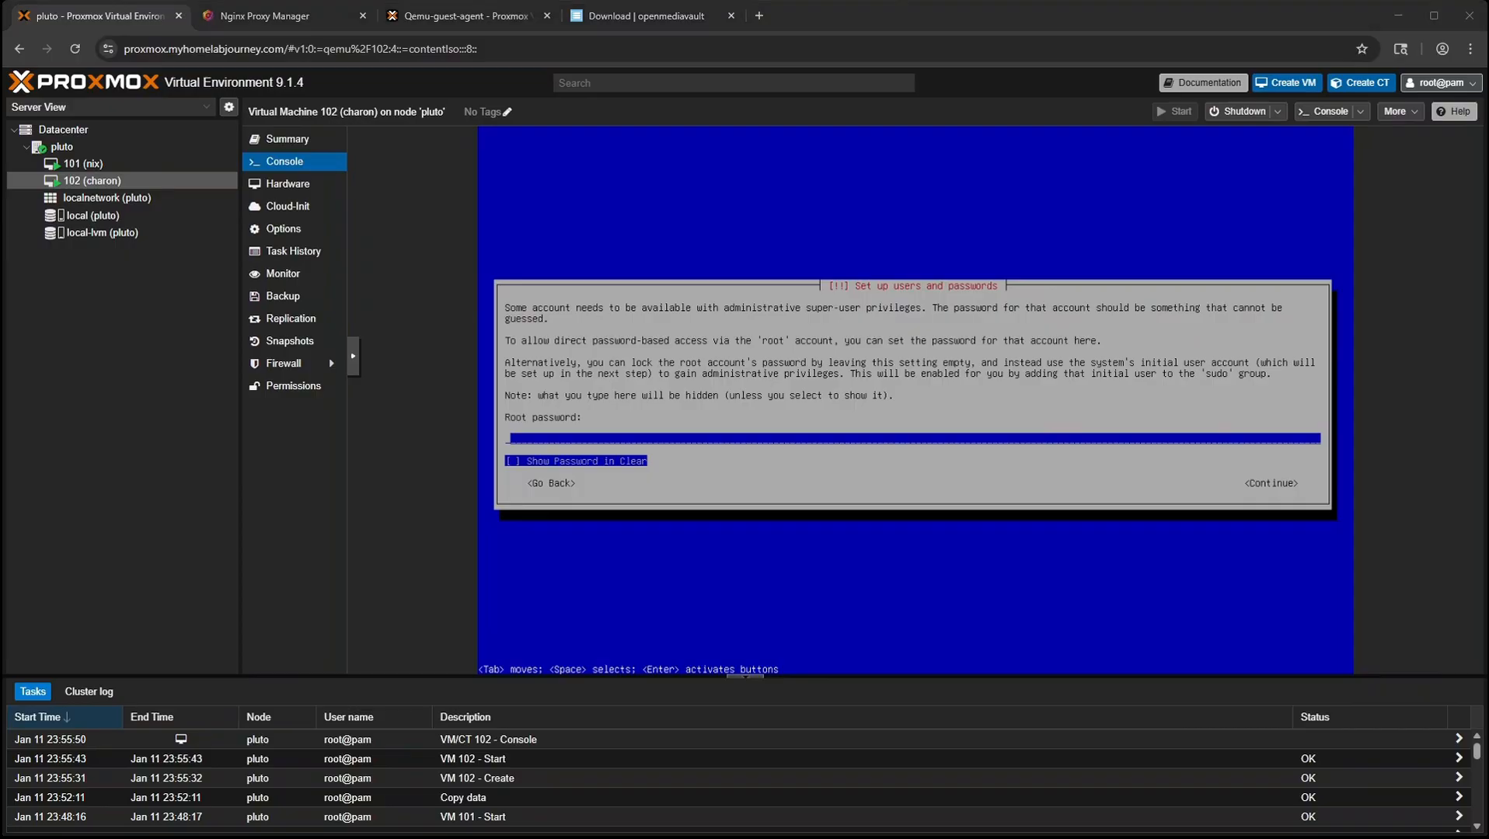
Enter the root password, then re-enter it to verify
{"action": "left_click", "coordinate": [634, 589]}
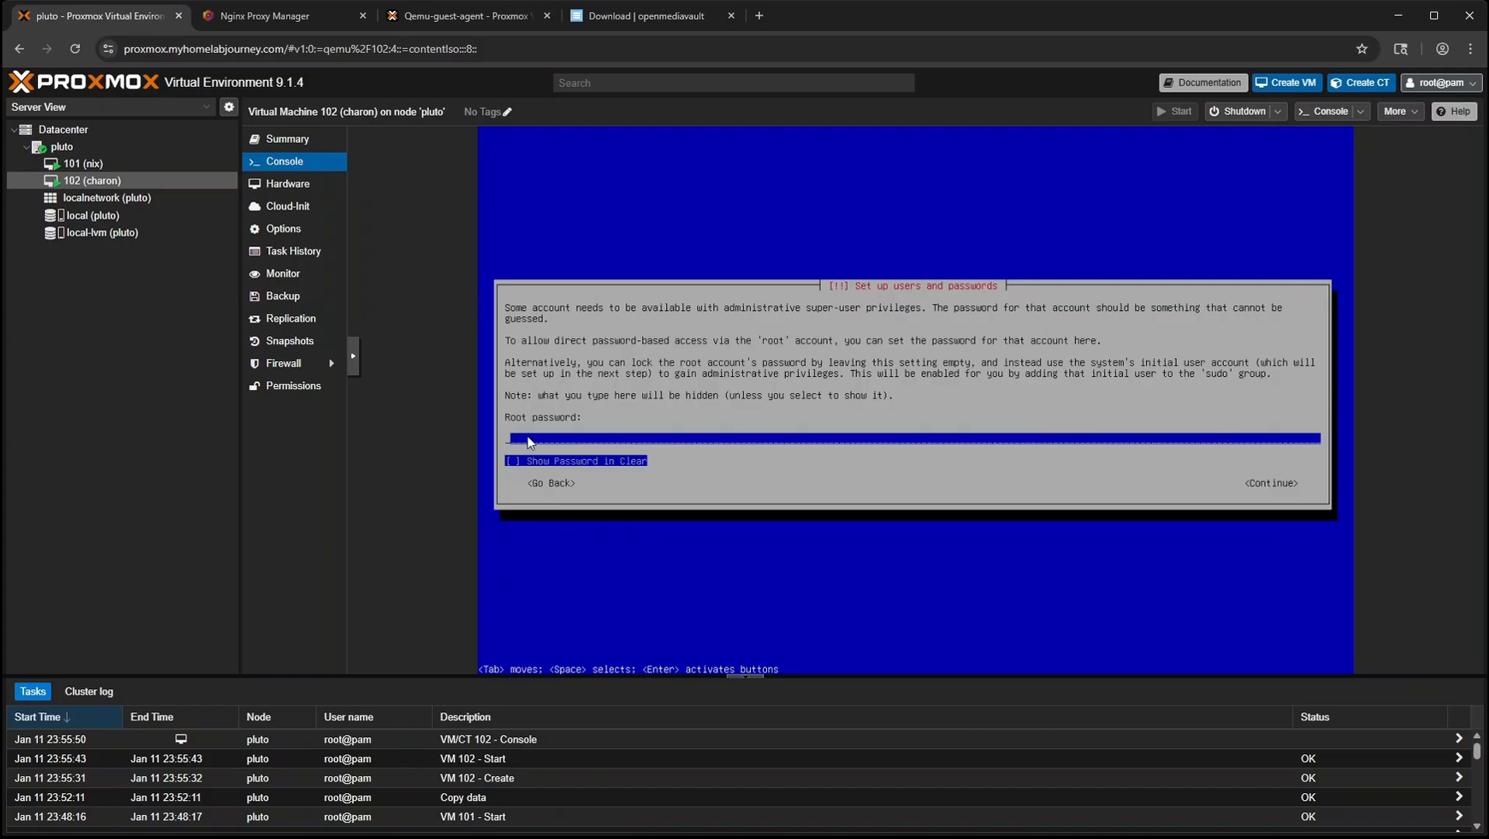
{"action": "key", "text": "Return"}
{"action": "key", "text": "Tab"}
{"action": "key", "text": "Tab"}
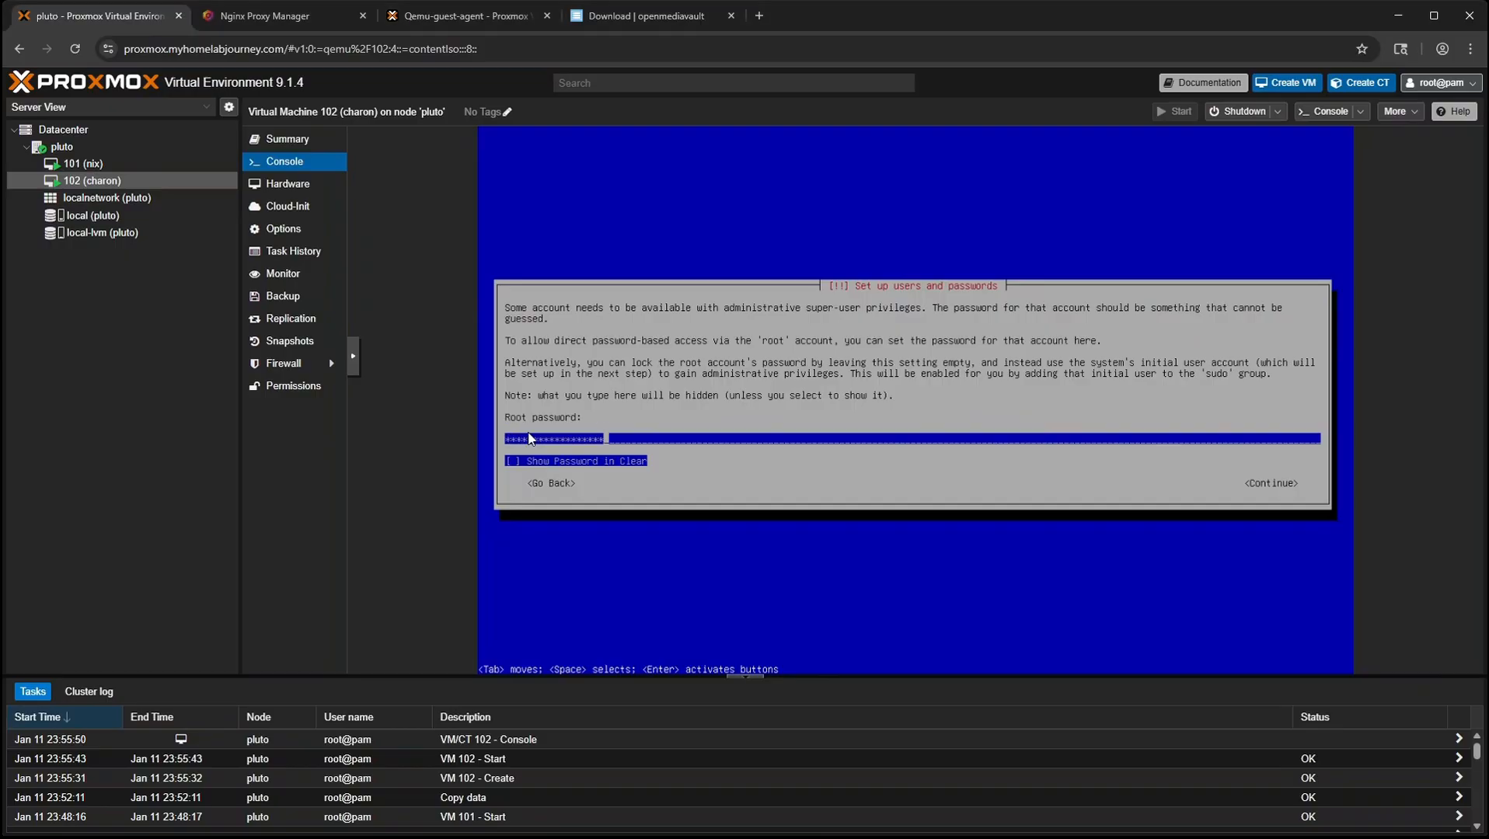
{"action": "key", "text": "Tab"}
{"action": "key", "text": "Tab"}
{"action": "key", "text": "Return"}
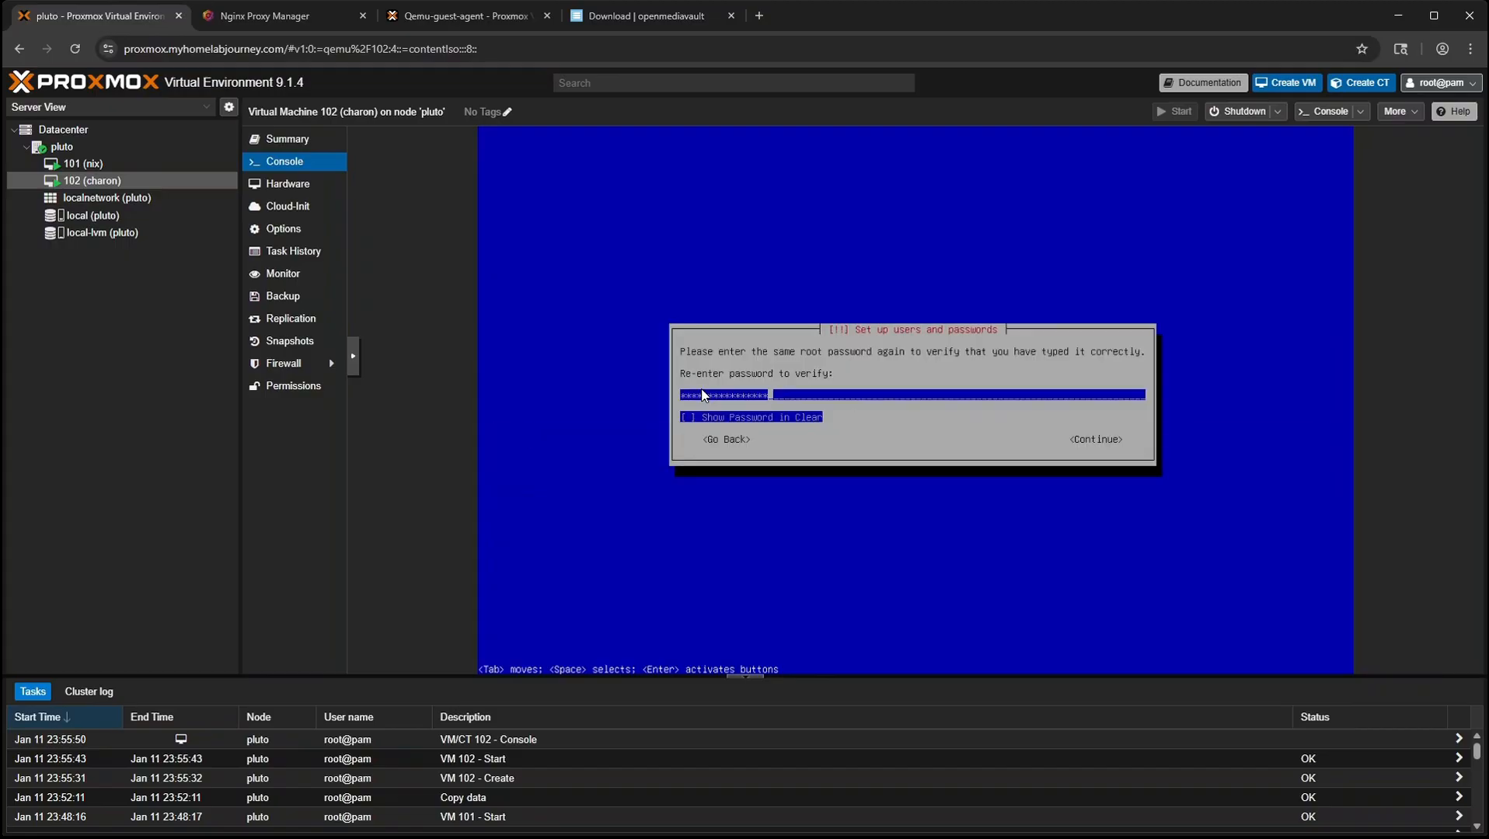
{"action": "type", "text": "**"}
{"action": "key", "text": "Tab"}
{"action": "key", "text": "Tab"}
{"action": "key", "text": "Return"}
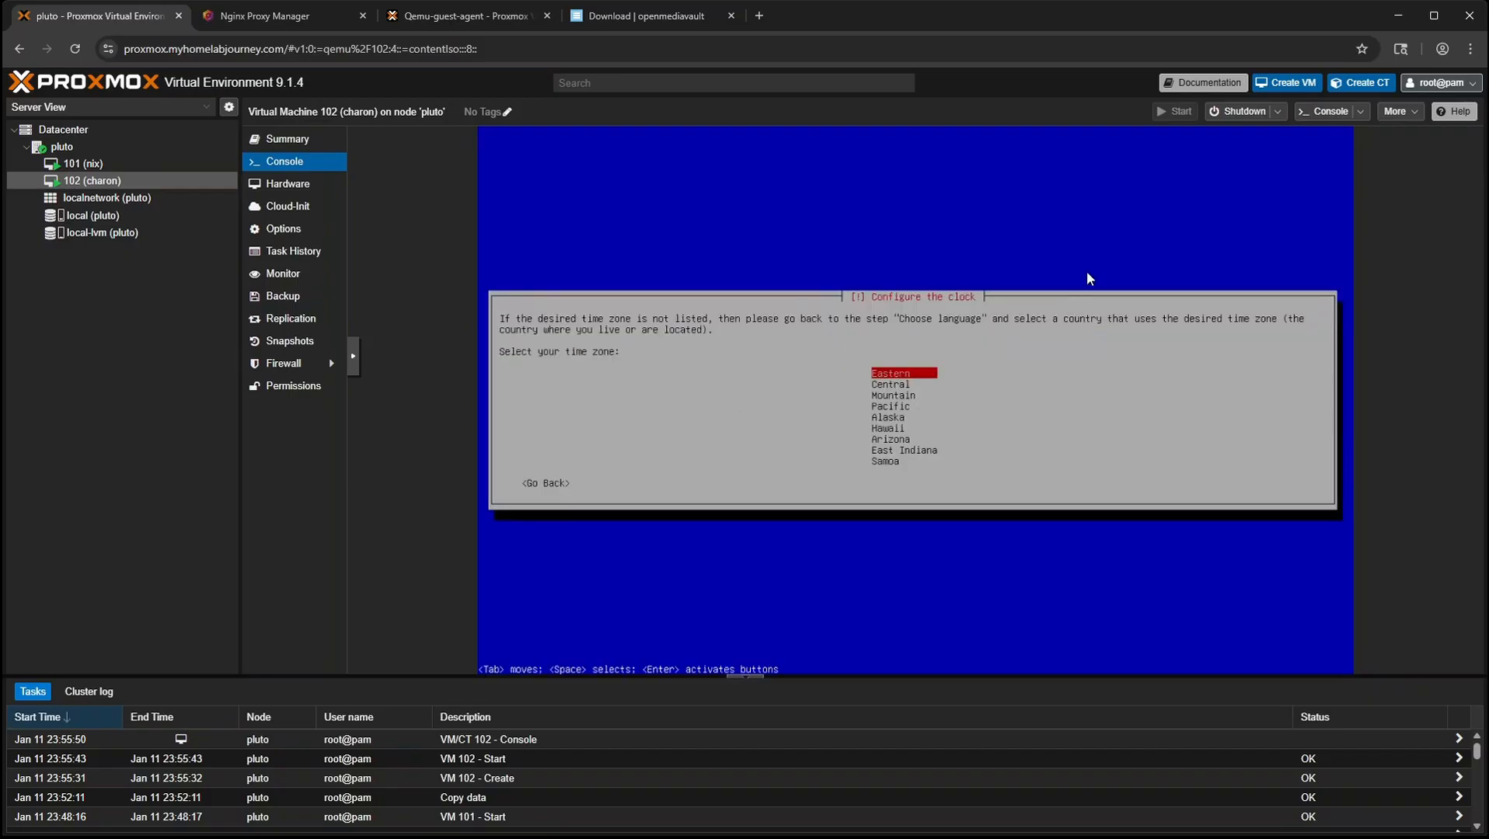
Choose the Central time zone, install GRUB on /dev/sda, and continue to reboot
{"action": "key", "text": "Down"}
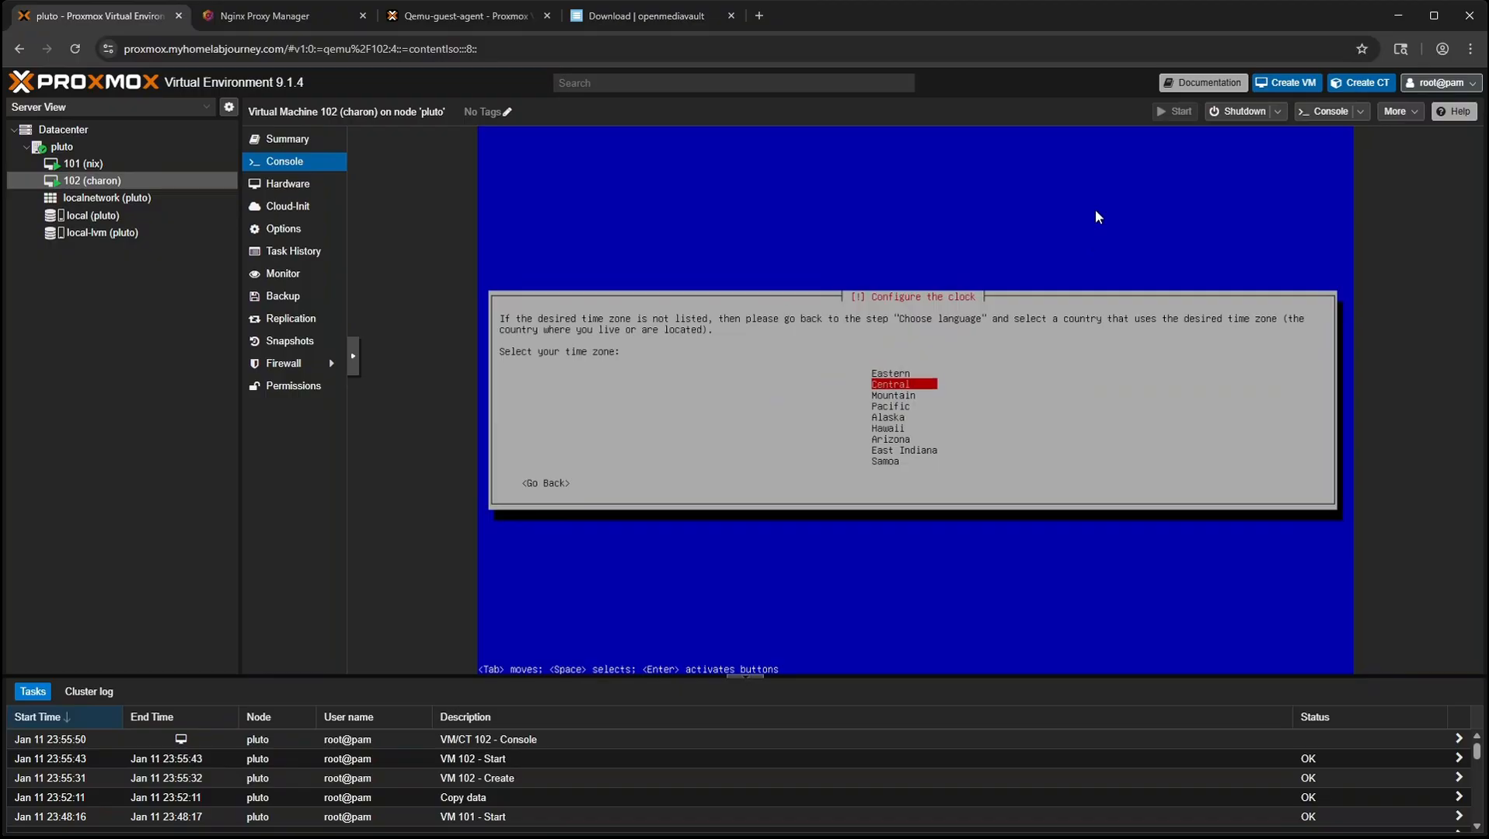
{"action": "key", "text": "Return"}
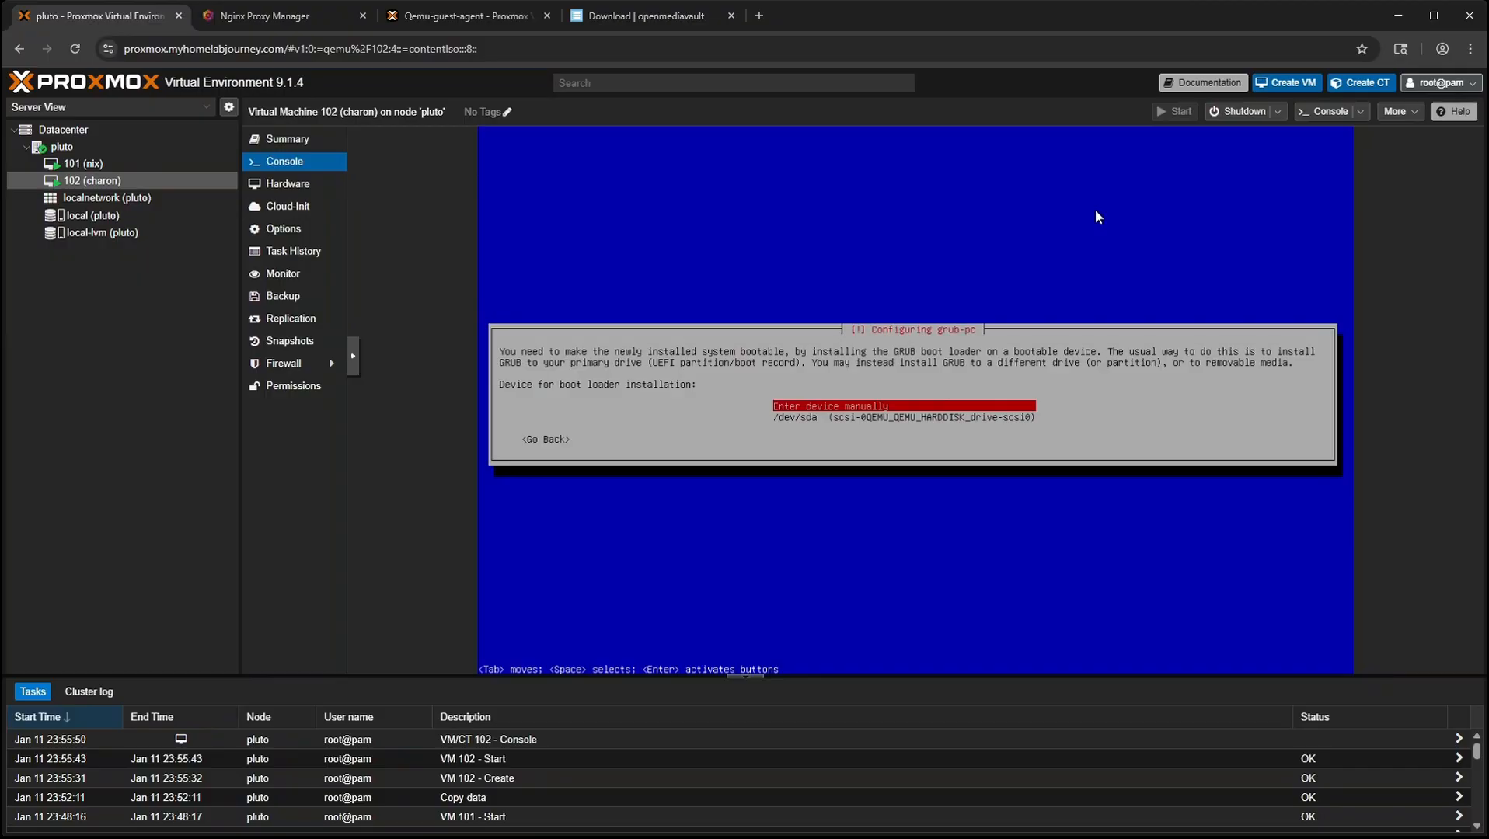
{"action": "key", "text": "Down"}
{"action": "key", "text": "Return"}
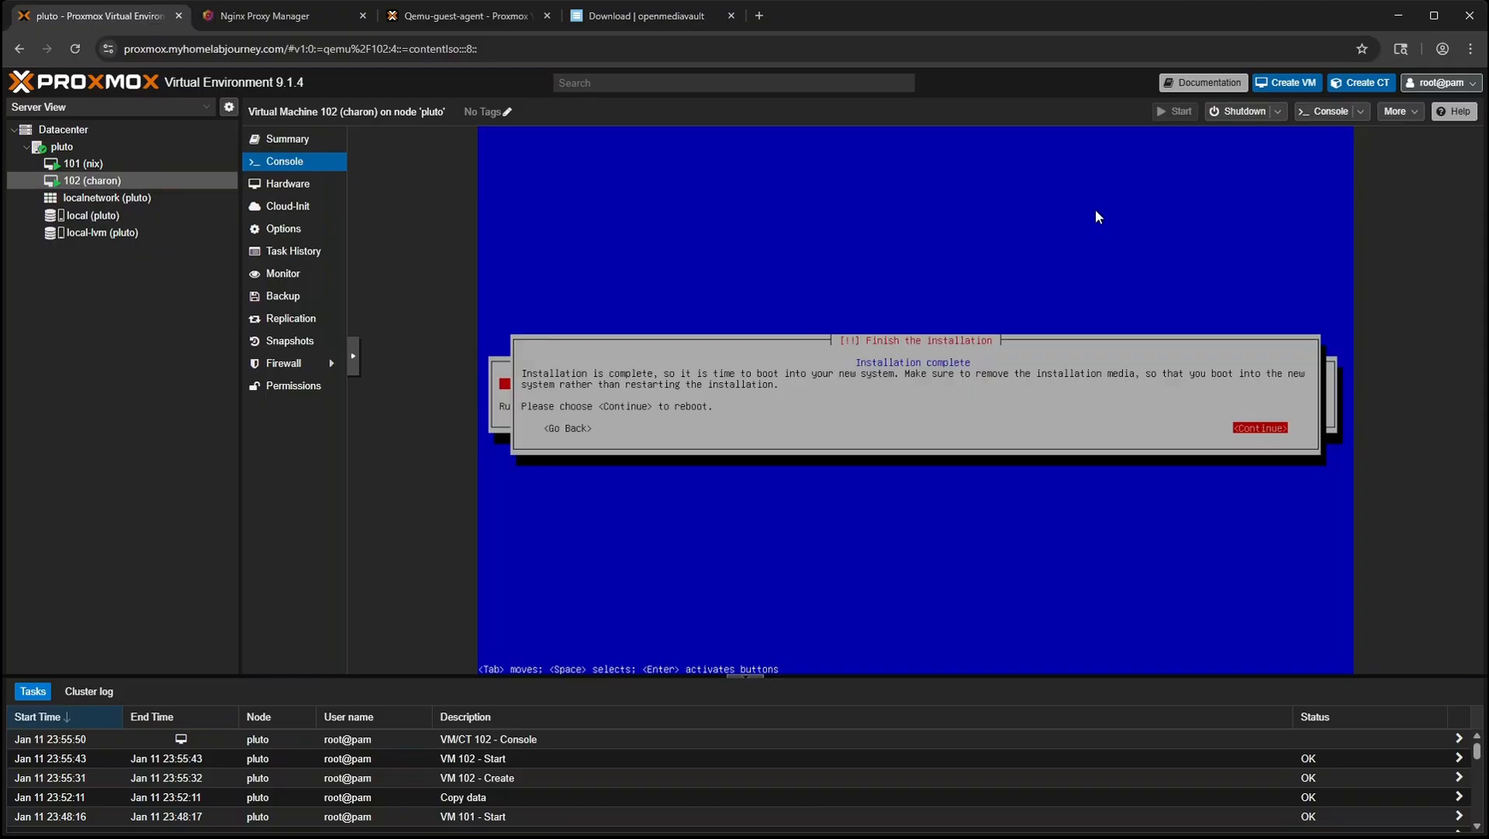
{"action": "key", "text": "Return"}
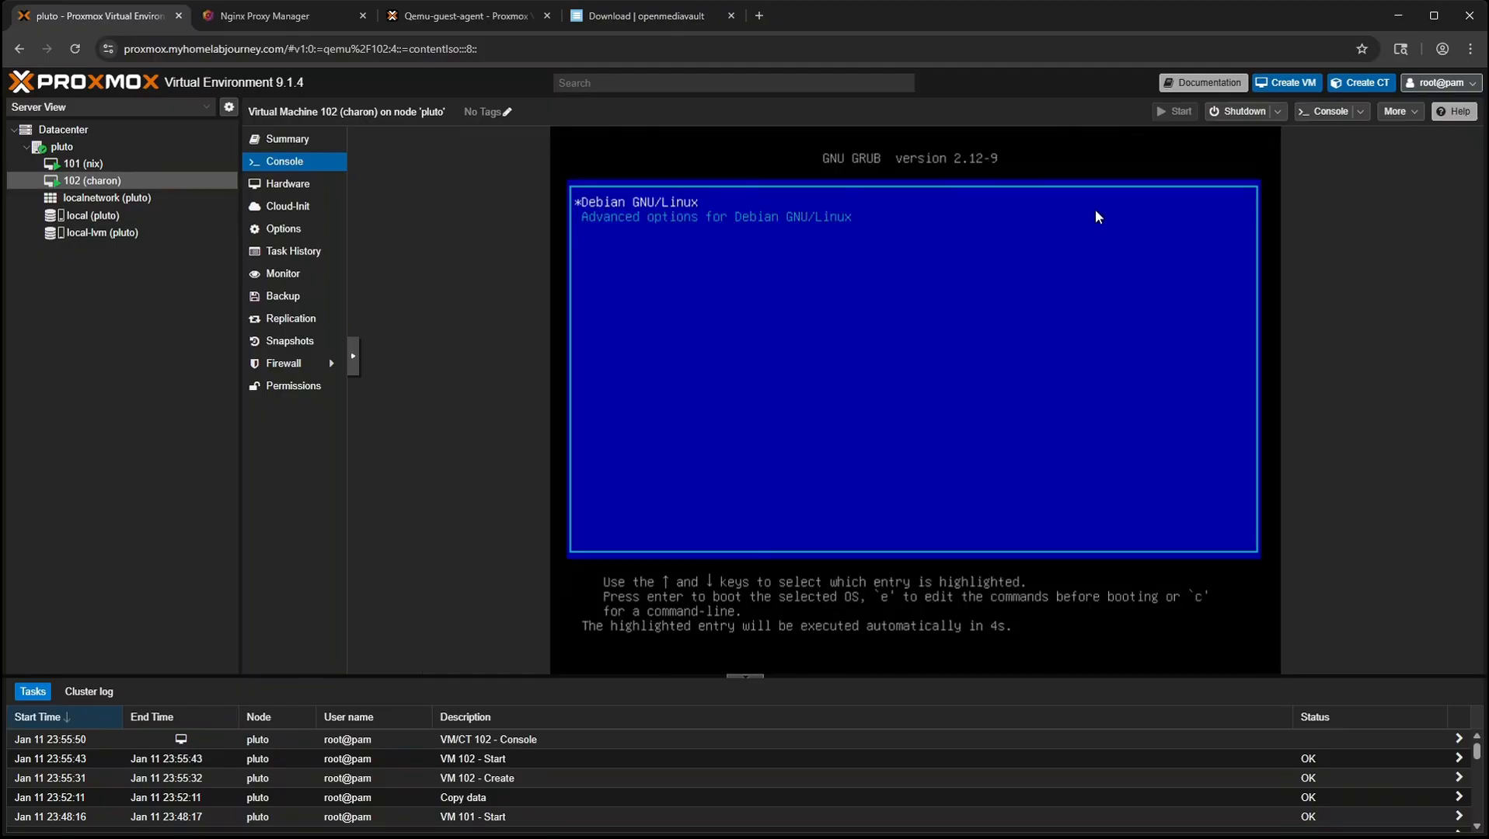
Boot 'Debian GNU/Linux' from the GRUB menu immediately
{"action": "key", "text": "Return"}
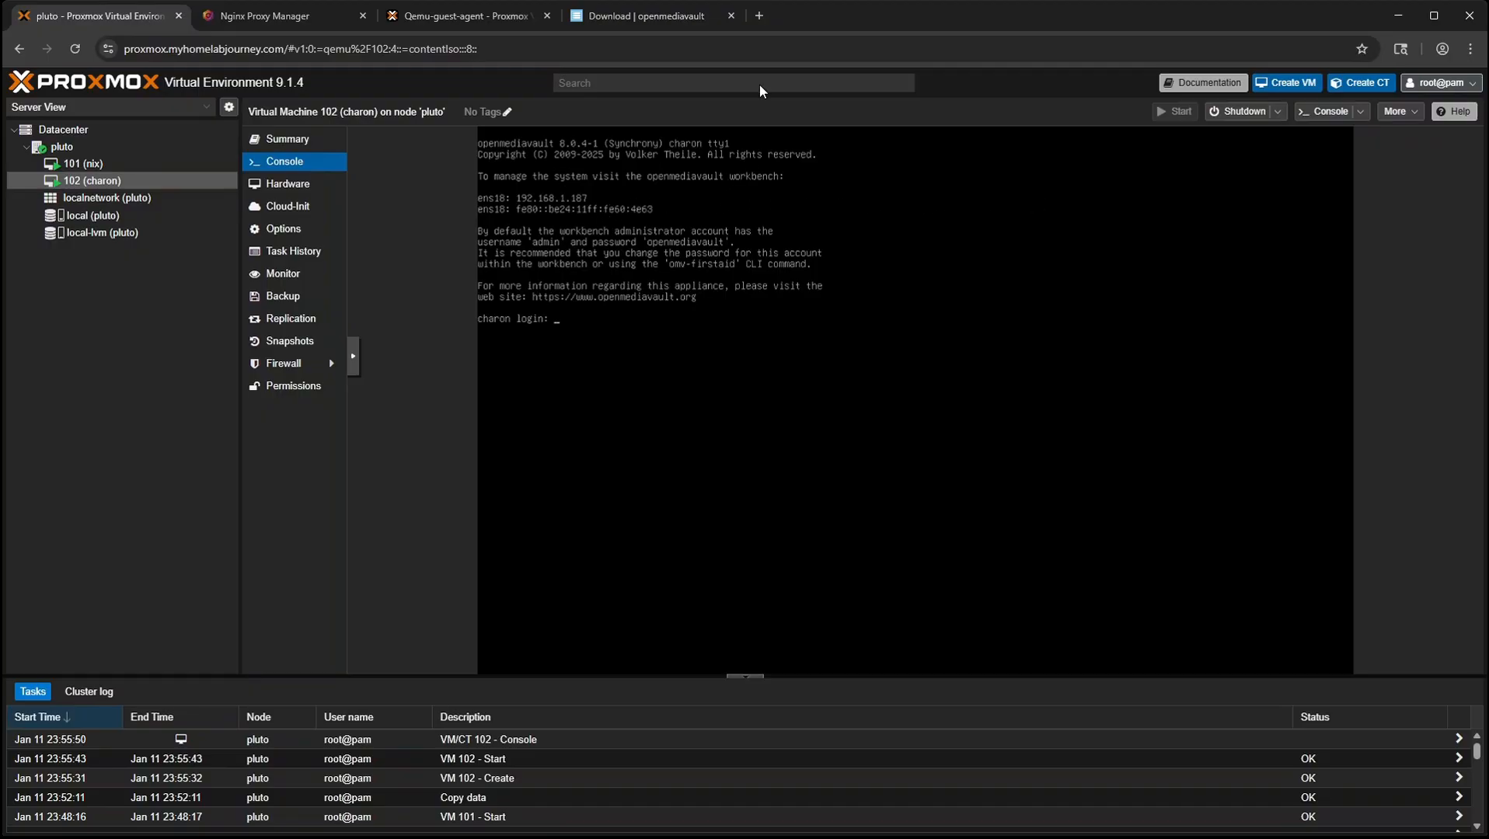
Load the workbench at 192.168.1.187 in a new browser tab
{"action": "left_click", "coordinate": [762, 15]}
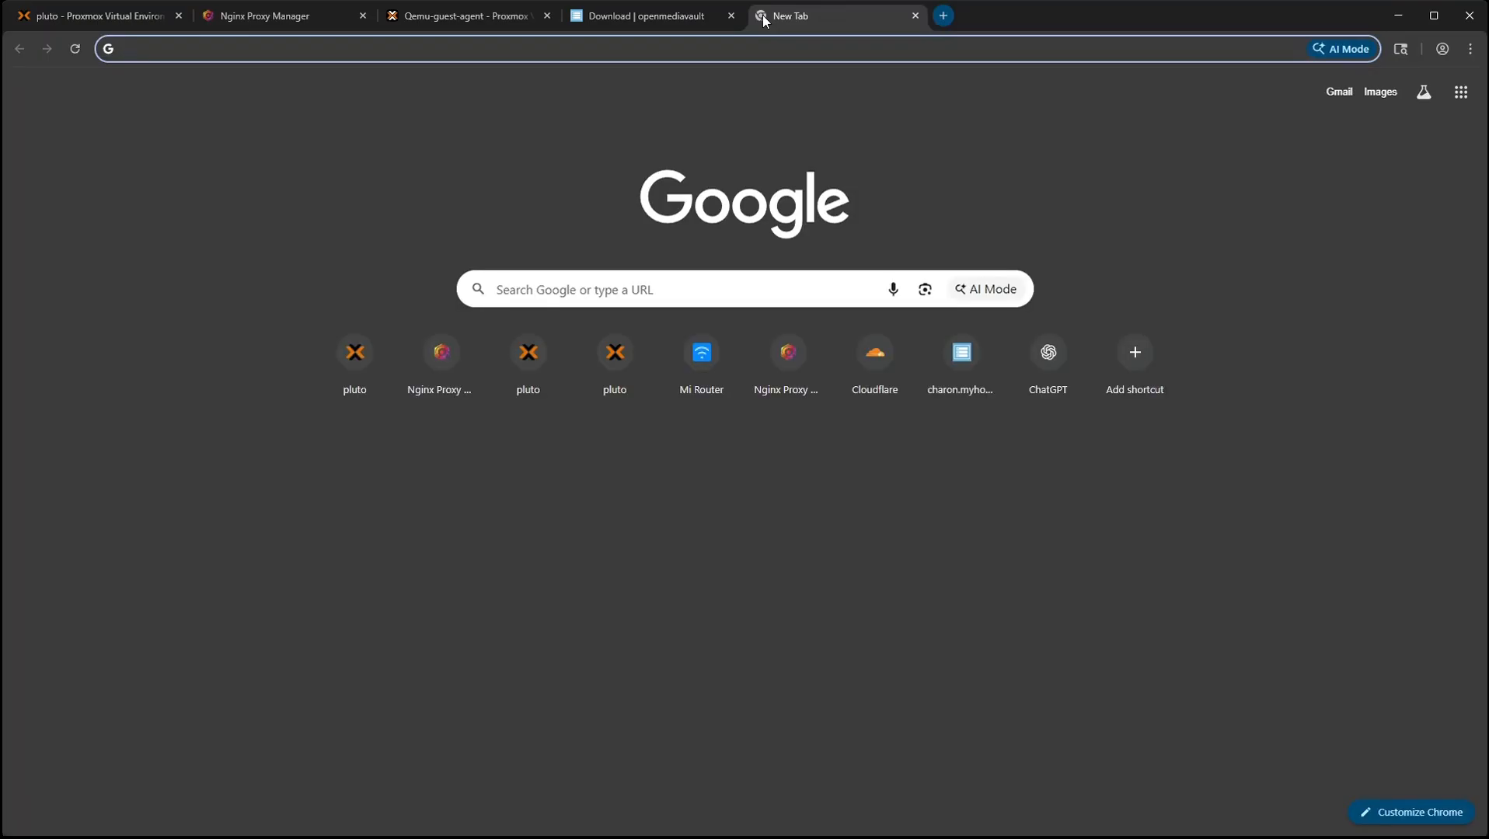
{"action": "type", "text": "192.168"}
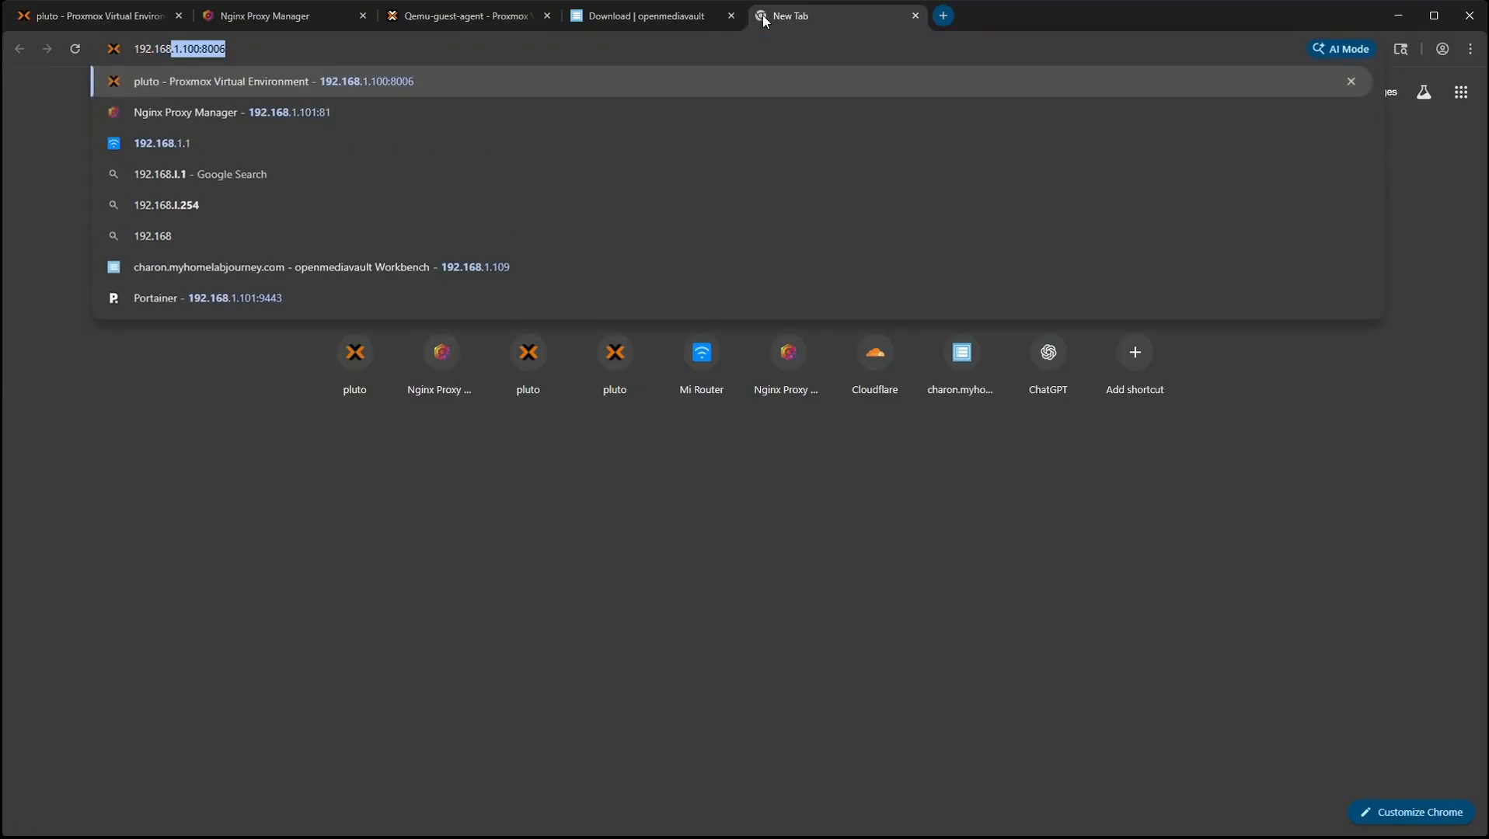
{"action": "type", "text": ".1.187"}
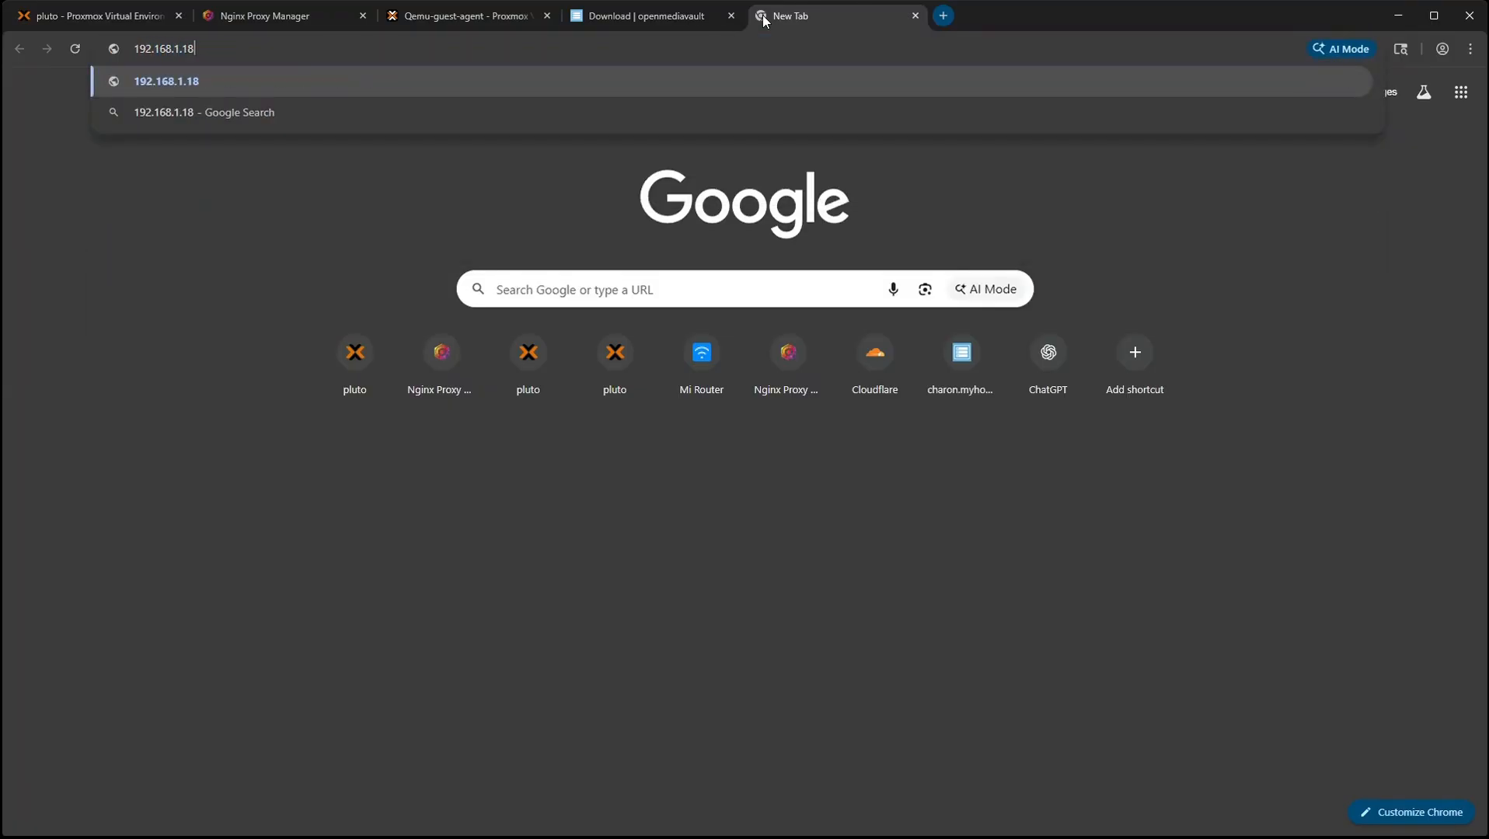
{"action": "key", "text": "Return"}
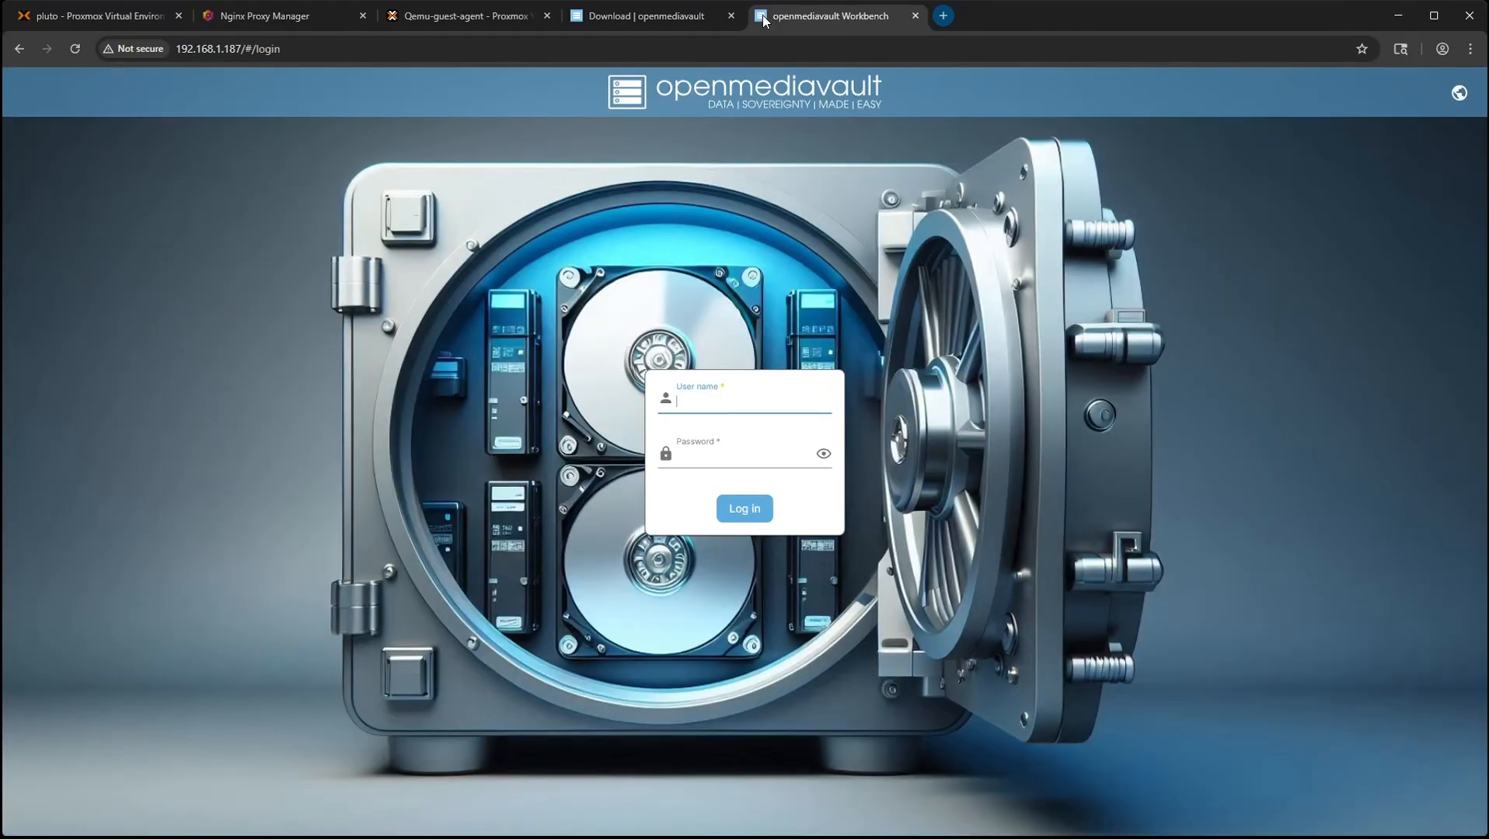
Try logging in as root, re-entering the password after the first attempt fails
{"action": "type", "text": "root"}
{"action": "key", "text": "Tab"}
{"action": "type", "text": "****"}
{"action": "key", "text": "Return"}
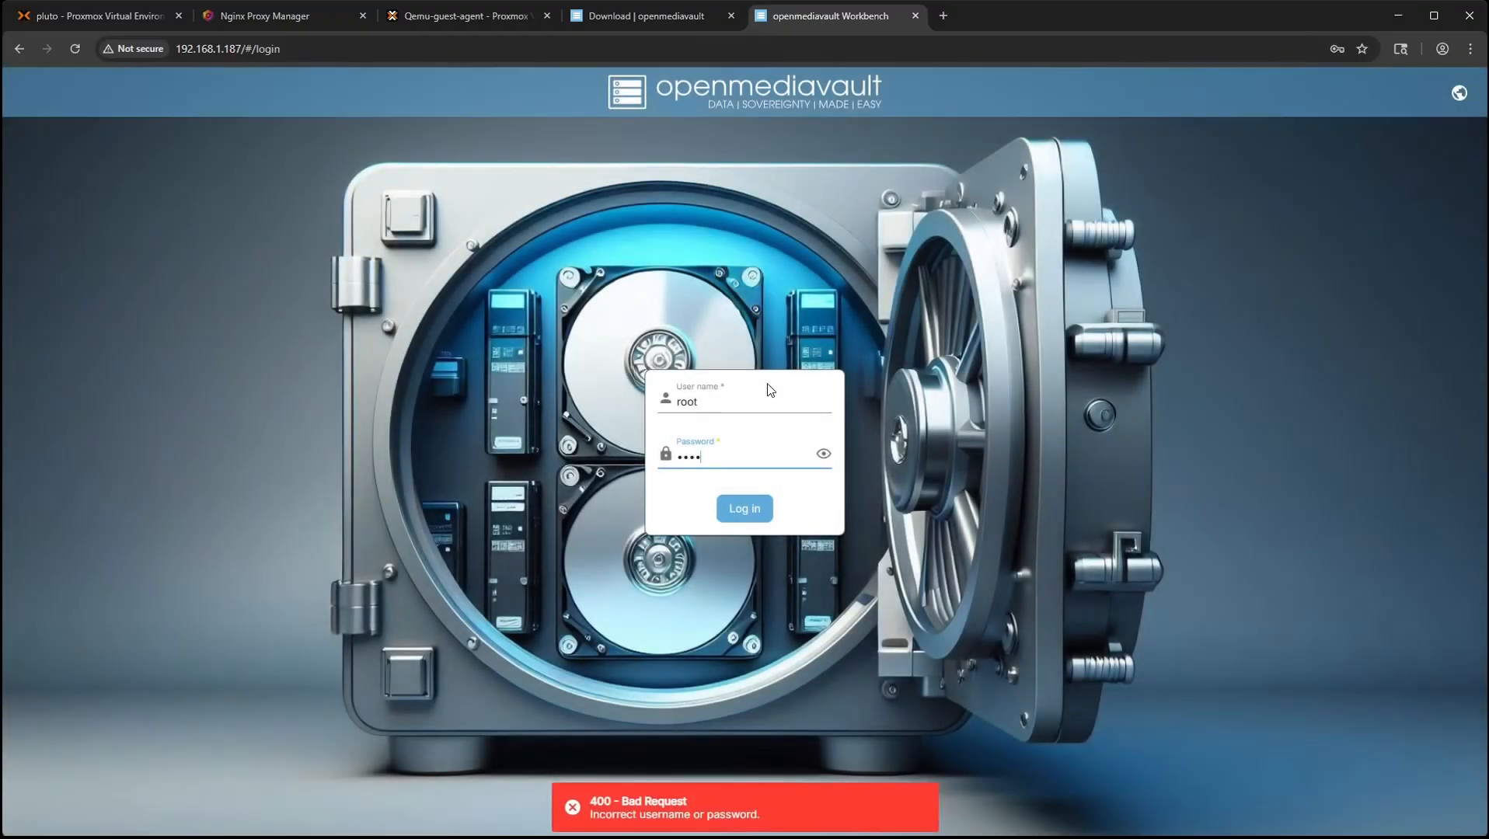
{"action": "double_click", "coordinate": [707, 458]}
{"action": "key", "text": "BackSpace"}
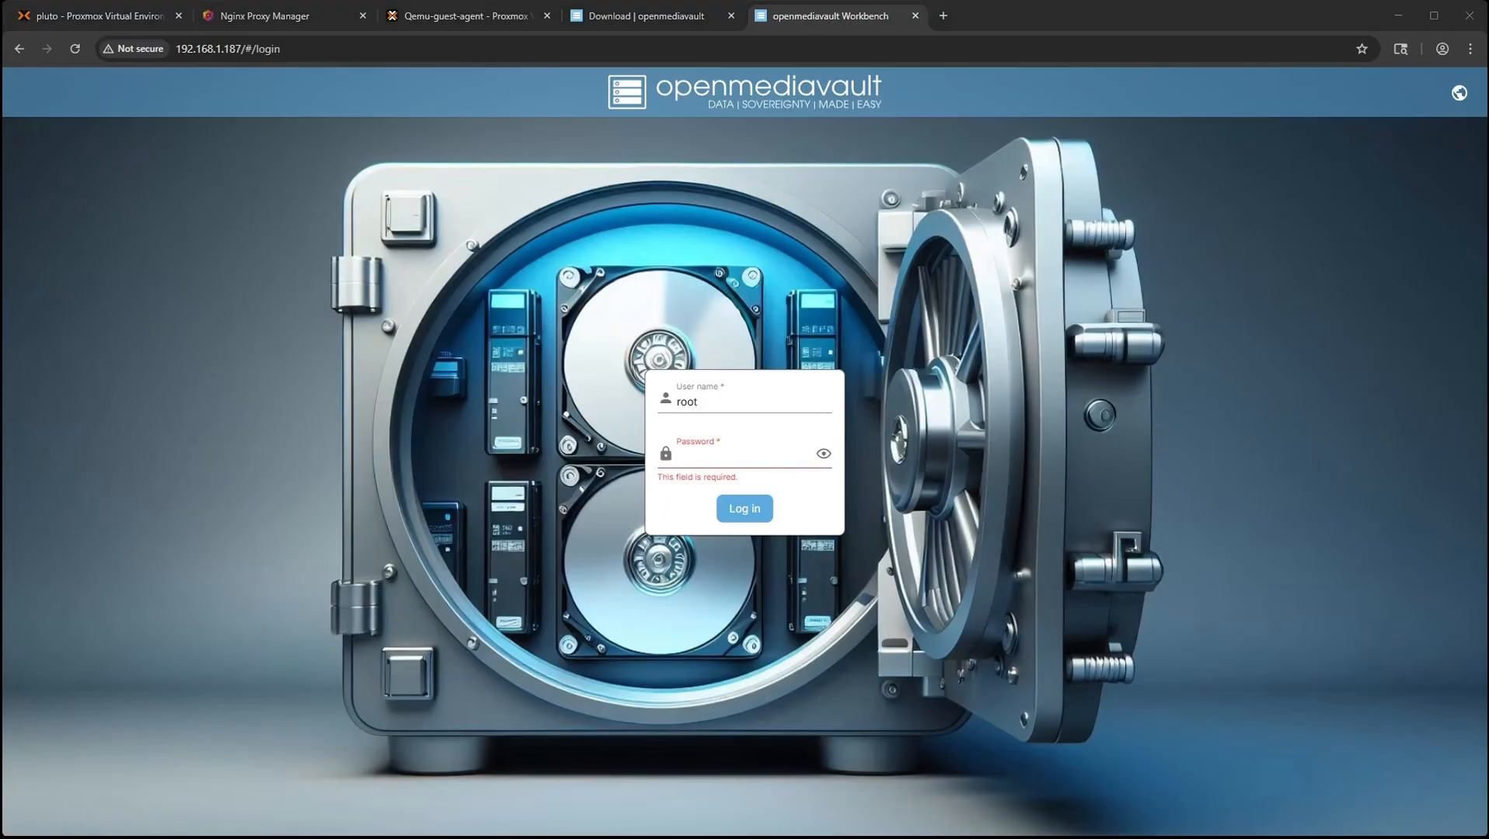
{"action": "left_click", "coordinate": [724, 456]}
{"action": "key", "text": "ctrl+v"}
{"action": "key", "text": "Return"}
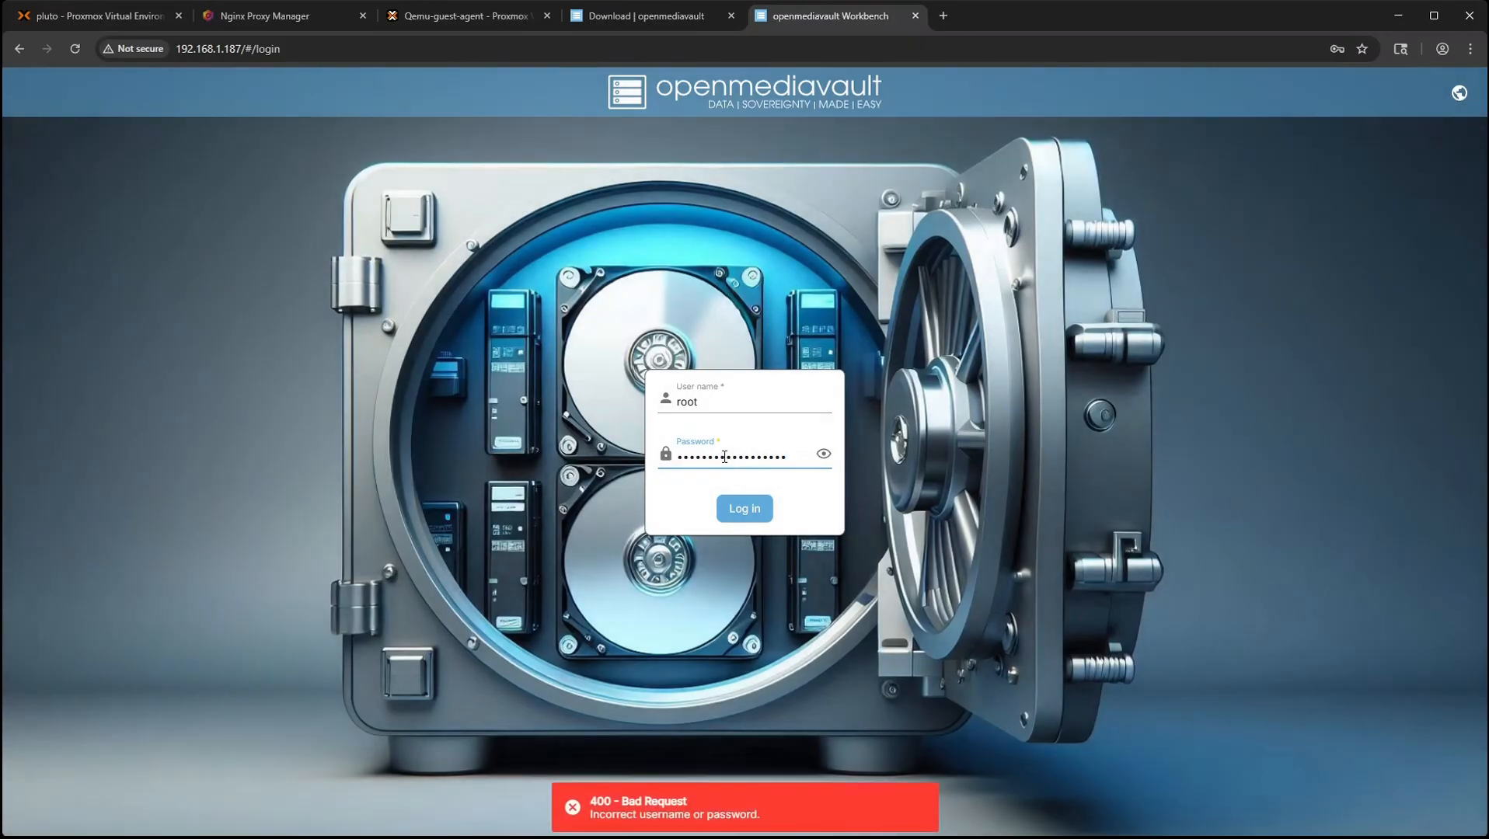
Retry the login as admin, then return to the Proxmox console tab
{"action": "double_click", "coordinate": [691, 401]}
{"action": "type", "text": "admin"}
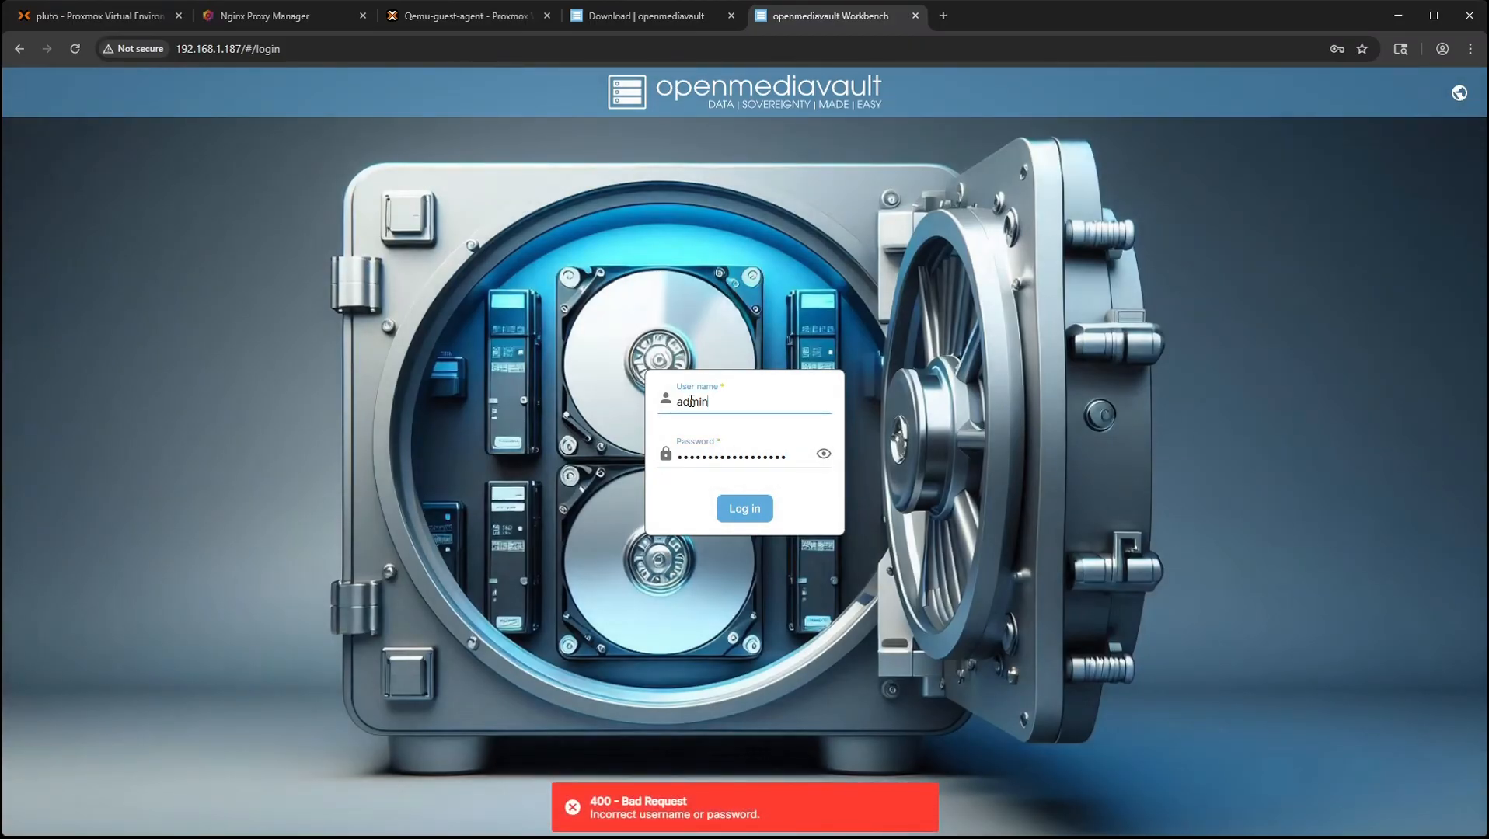
{"action": "left_click", "coordinate": [765, 517]}
{"action": "left_click", "coordinate": [137, 17]}
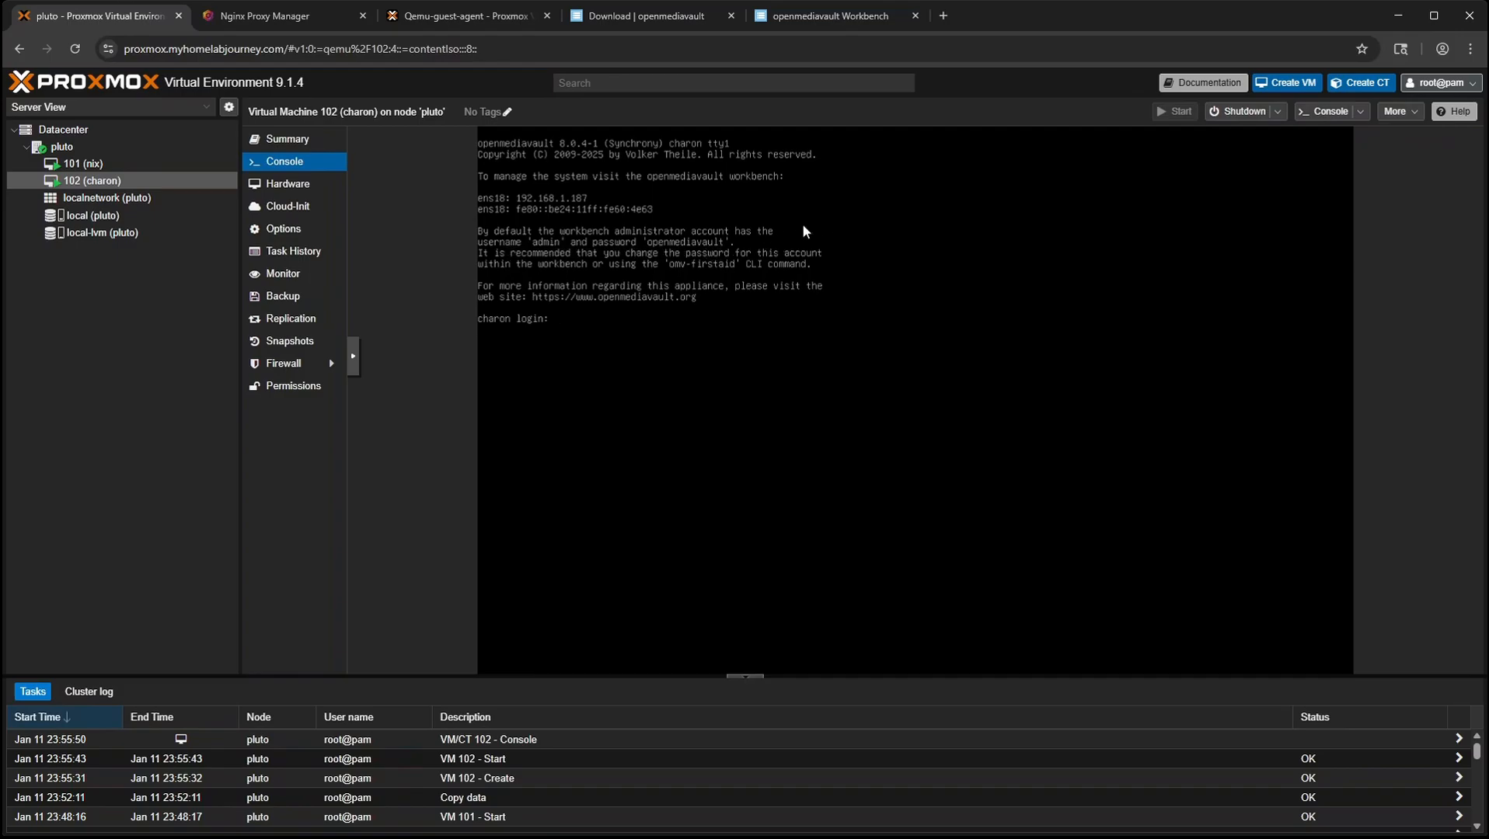
Log in to the workbench as admin with the retyped default password, then check the VM console
{"action": "left_click", "coordinate": [841, 20]}
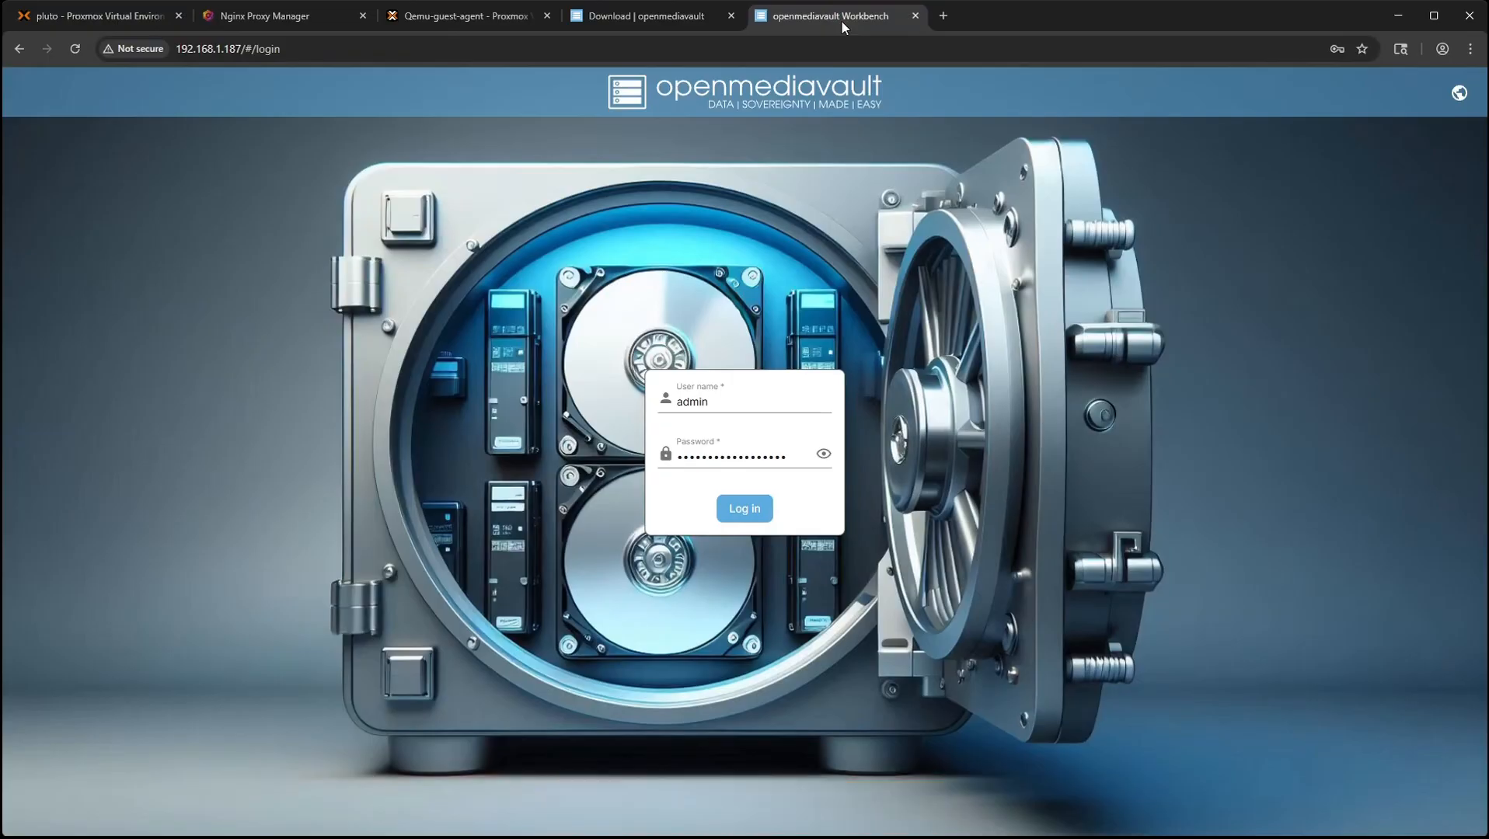
{"action": "double_click", "coordinate": [721, 458]}
{"action": "type", "text": "***"}
{"action": "key", "text": "Return"}
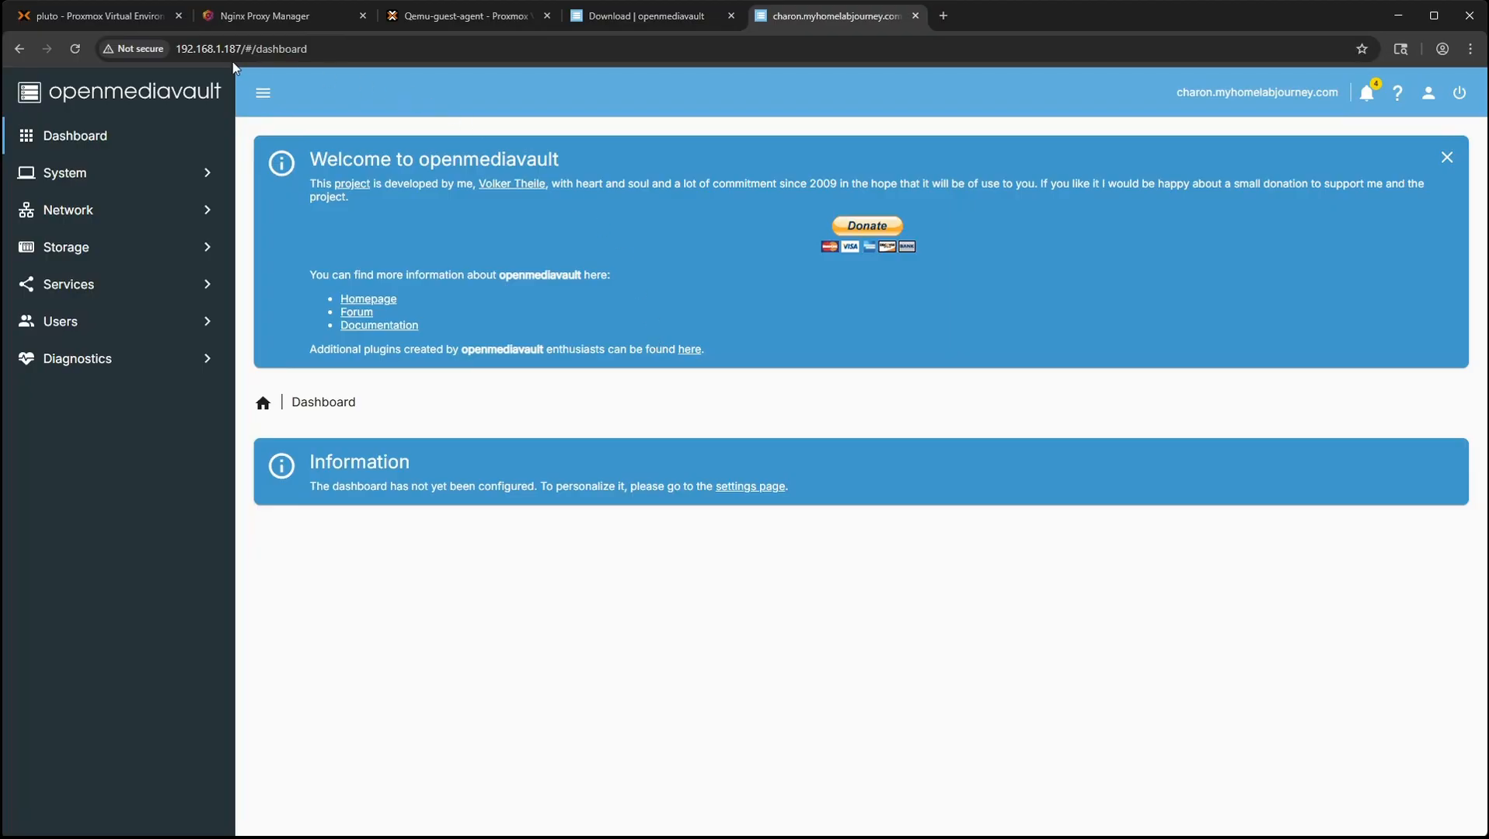
{"action": "left_click", "coordinate": [93, 16]}
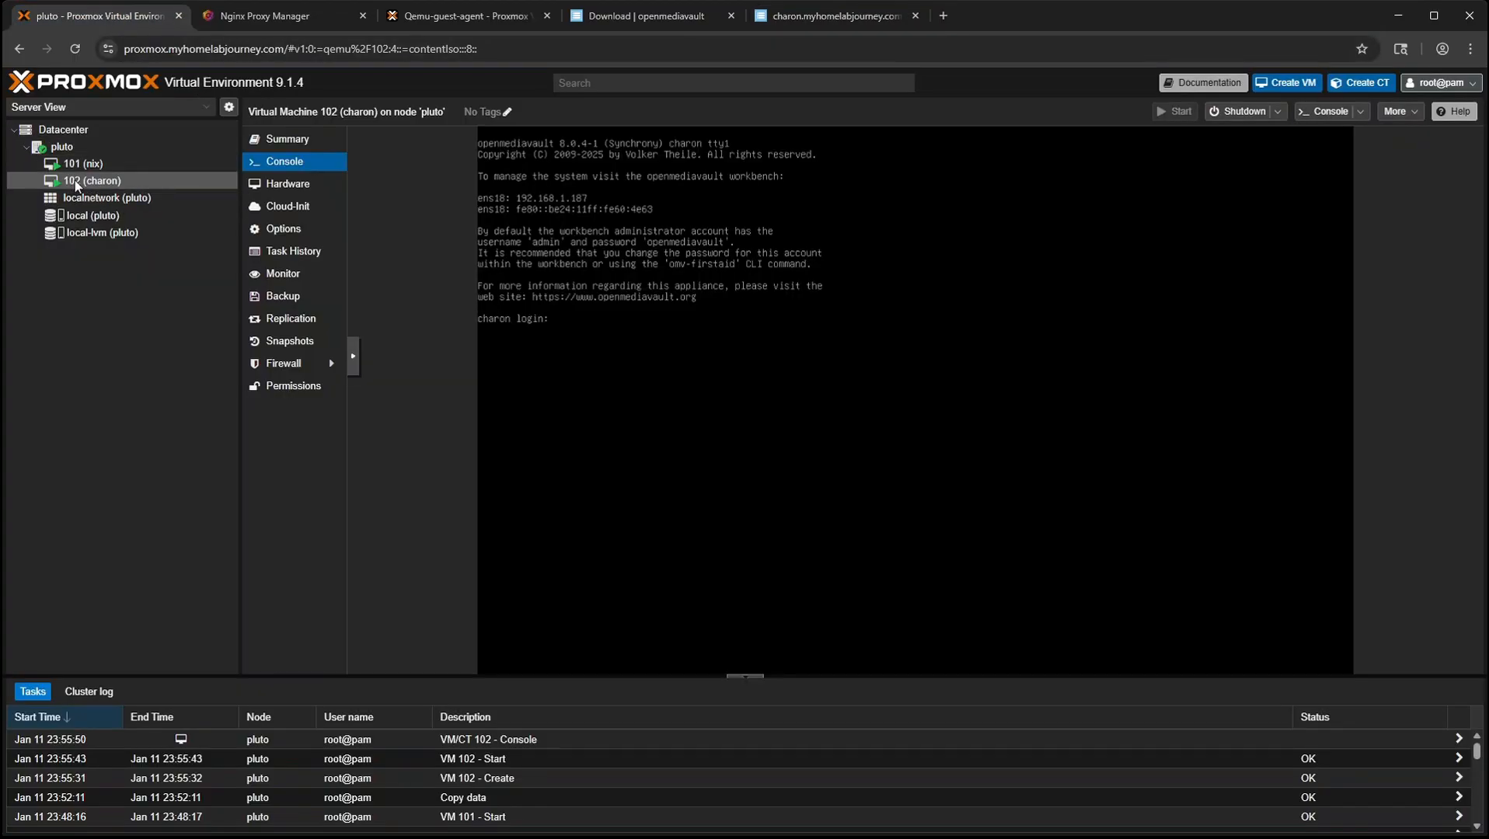
Shut down charon from the dashboard's power menu, confirming the prompt
{"action": "left_click", "coordinate": [796, 18]}
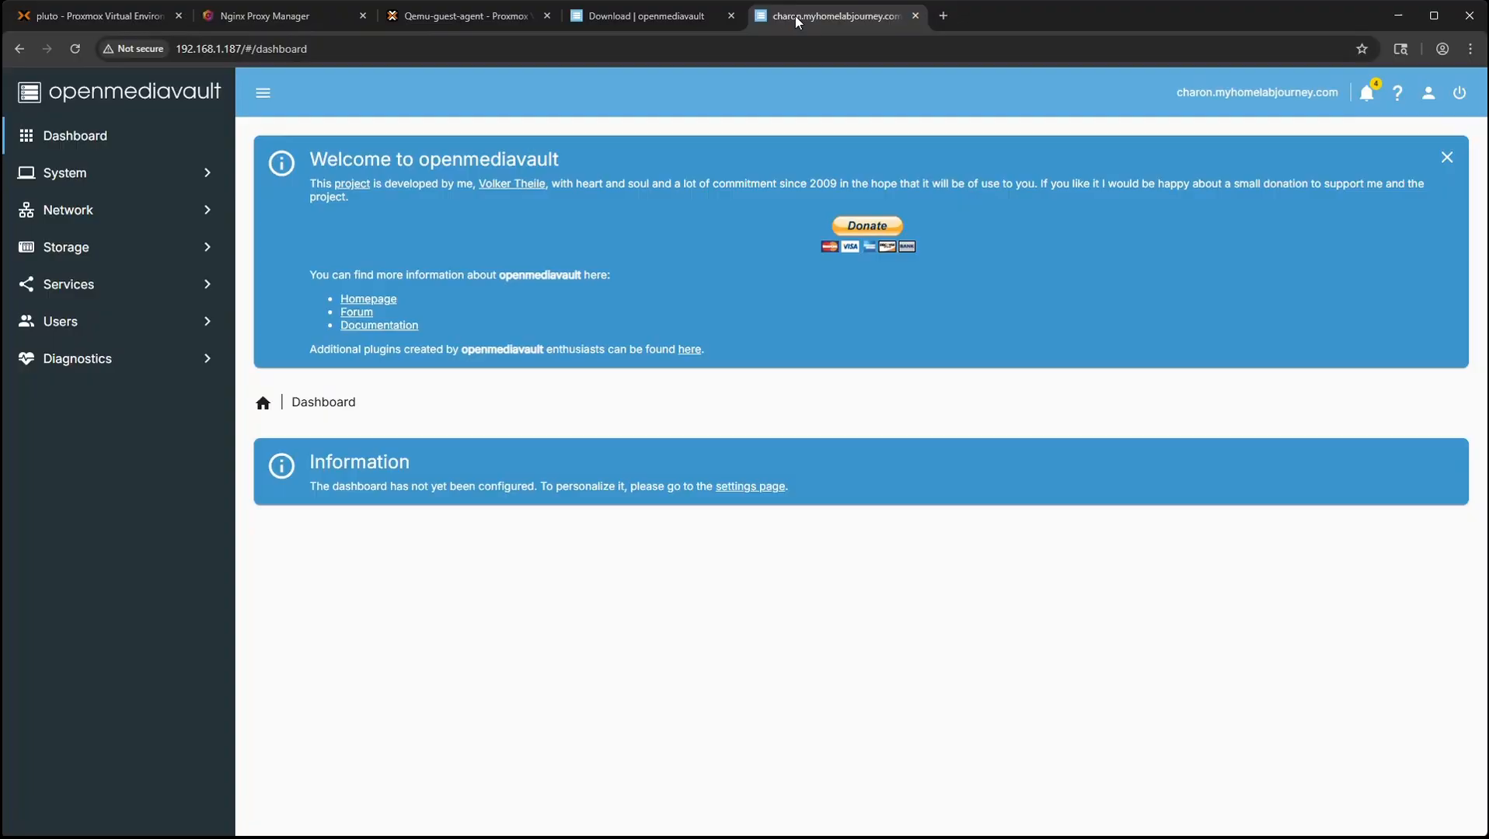
{"action": "left_click", "coordinate": [1461, 94]}
{"action": "left_click", "coordinate": [1421, 207]}
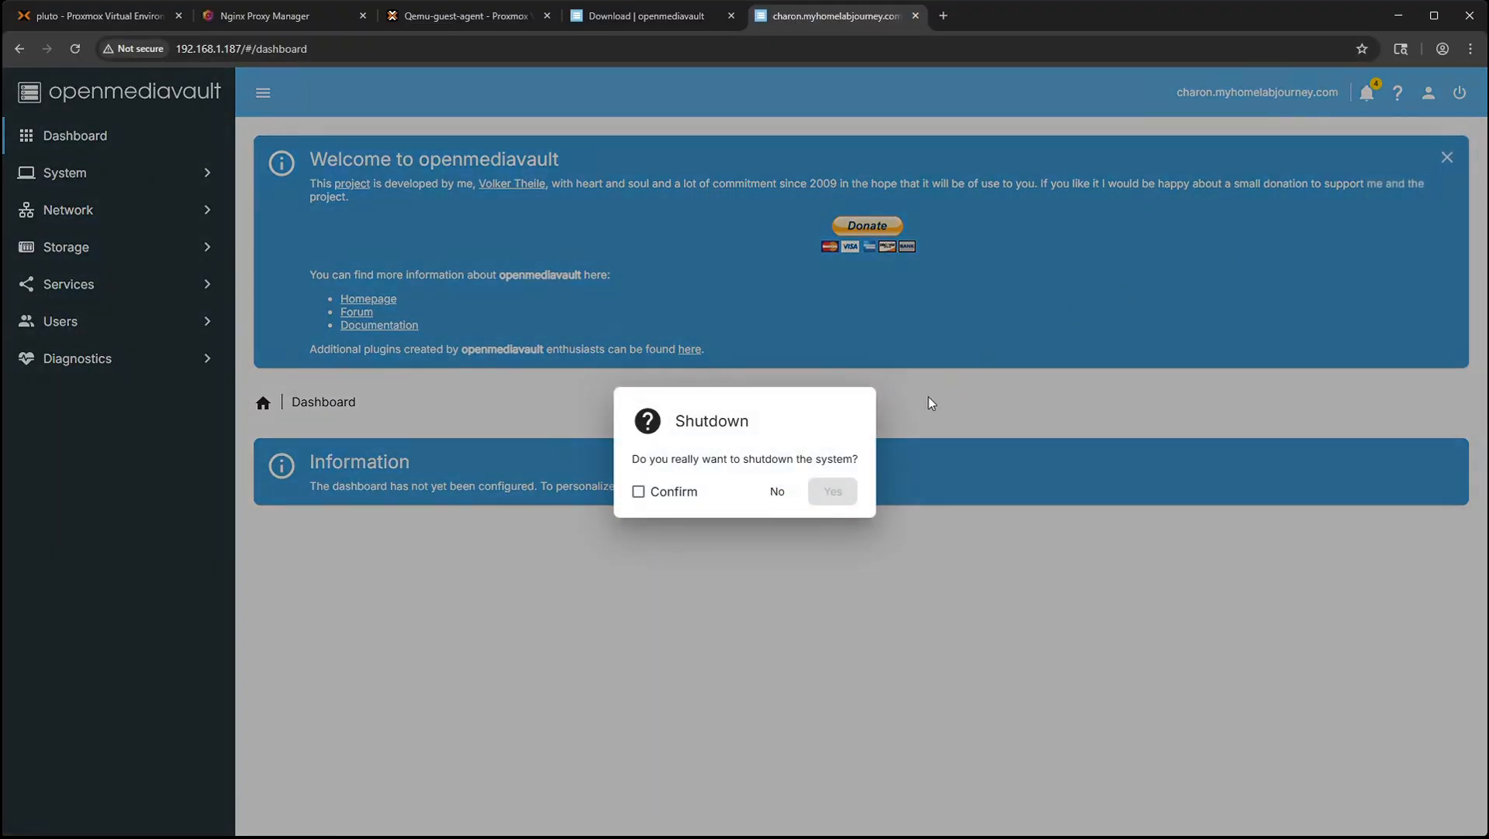
{"action": "left_click", "coordinate": [672, 494]}
{"action": "left_click", "coordinate": [834, 492]}
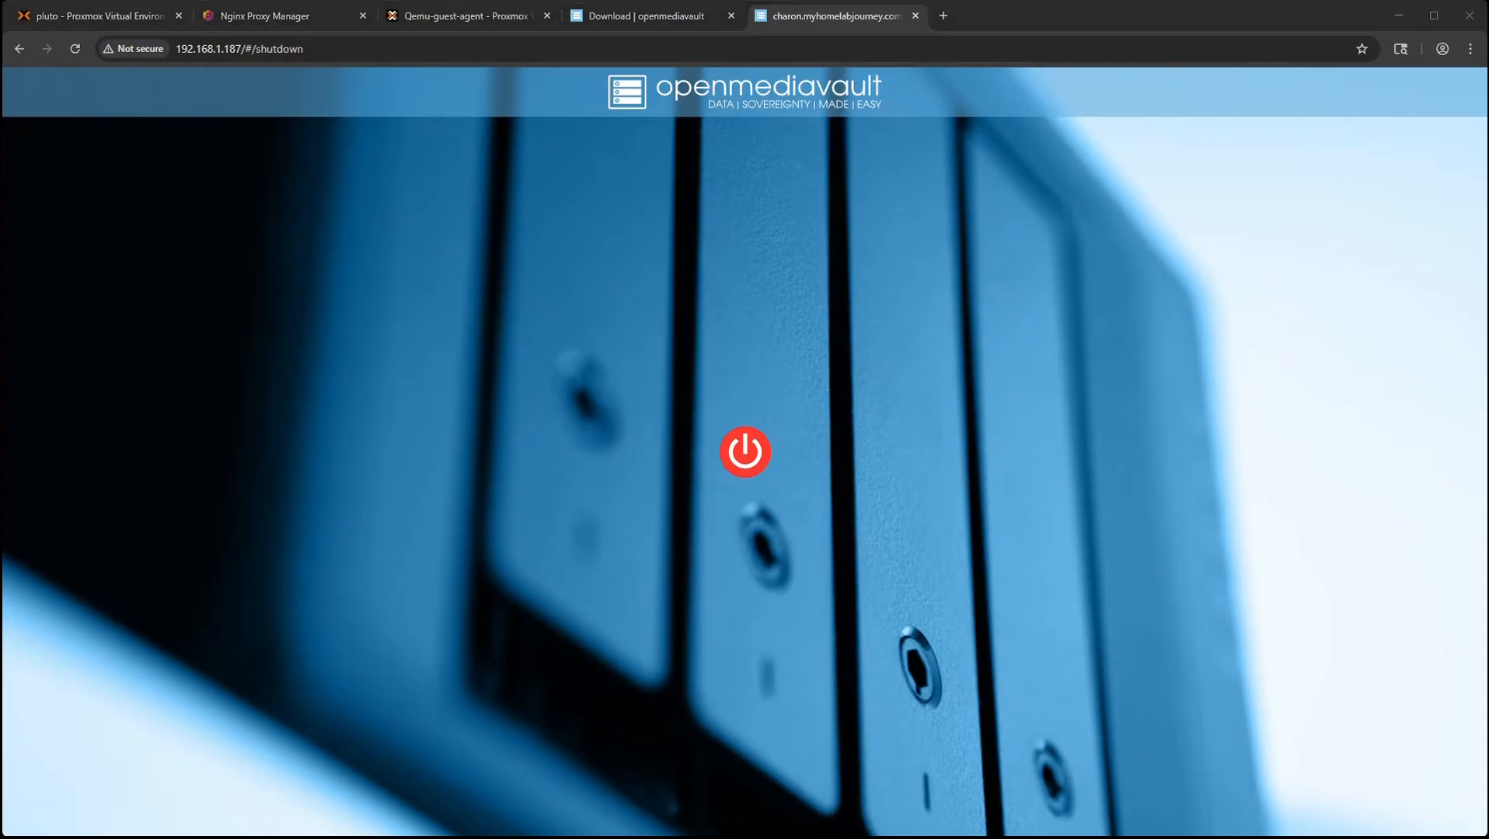
Start VM 102 in Proxmox, then reload the workbench at 192.168.1.187 without '#/shutdown'
{"action": "left_click", "coordinate": [109, 16]}
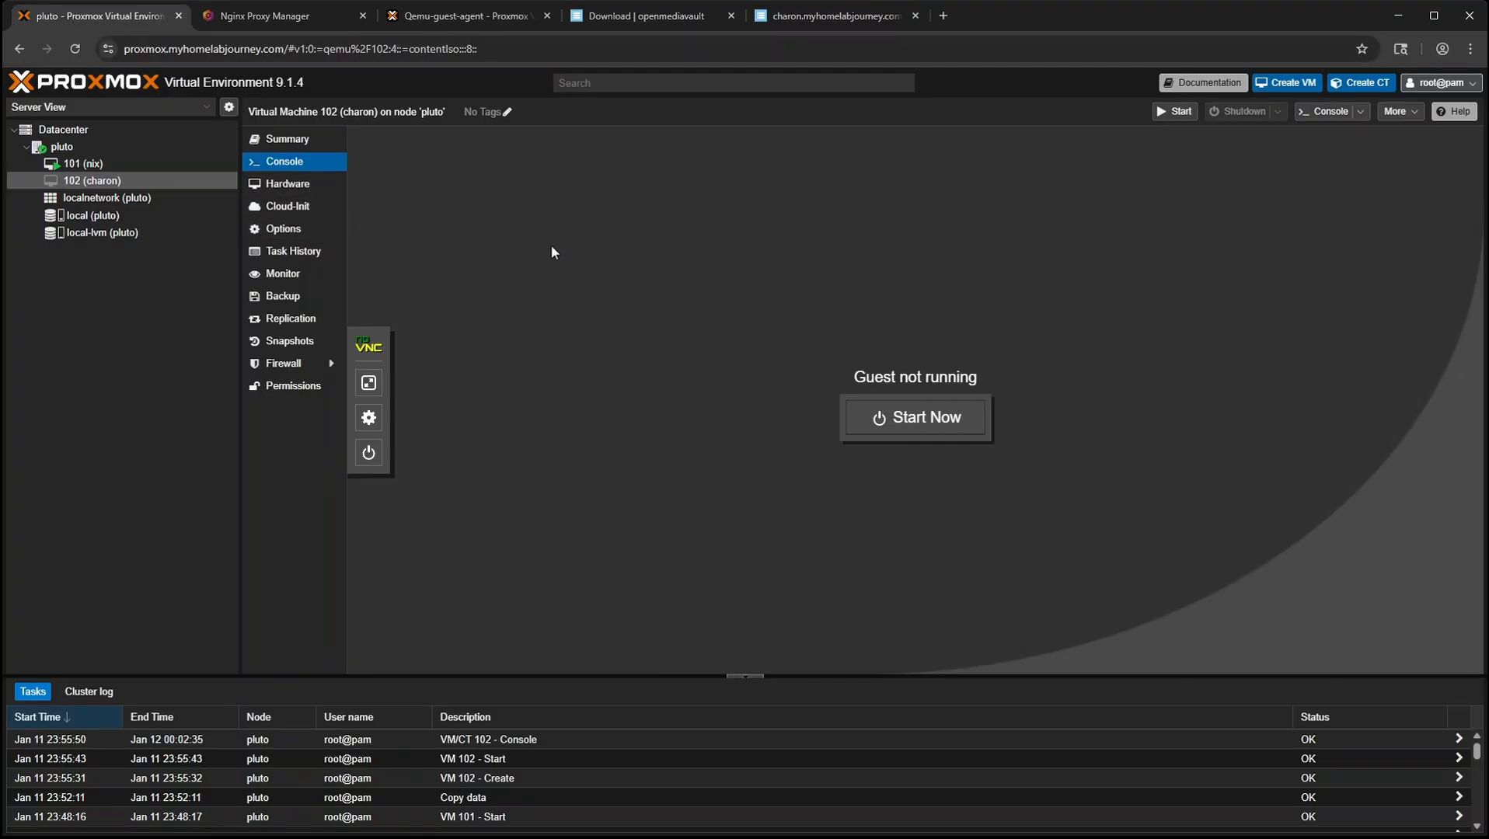
{"action": "left_click", "coordinate": [939, 428]}
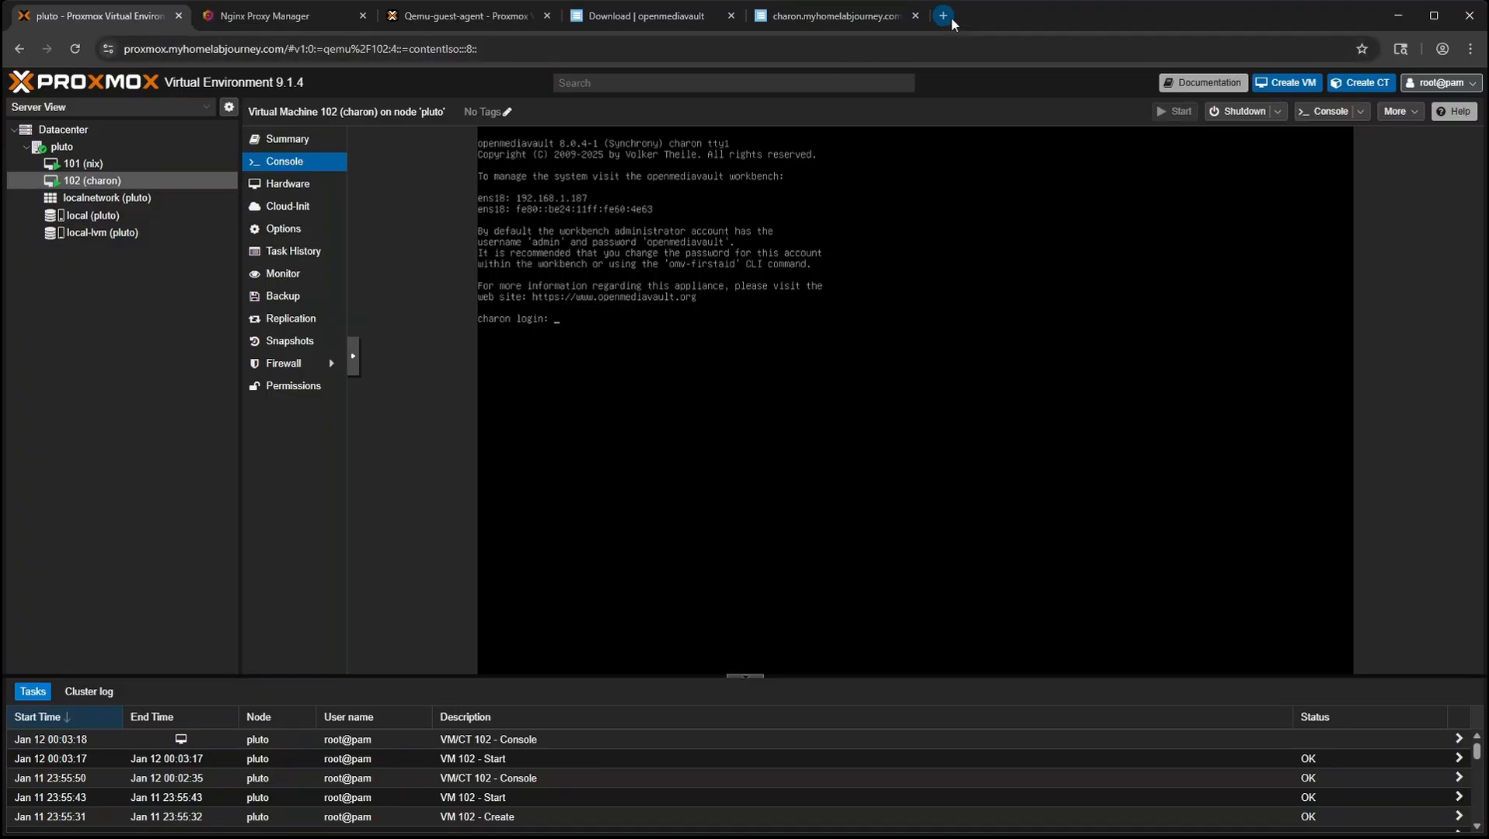
{"action": "left_click", "coordinate": [835, 16]}
{"action": "left_click_drag", "start_coordinate": [244, 48], "coordinate": [421, 56]}
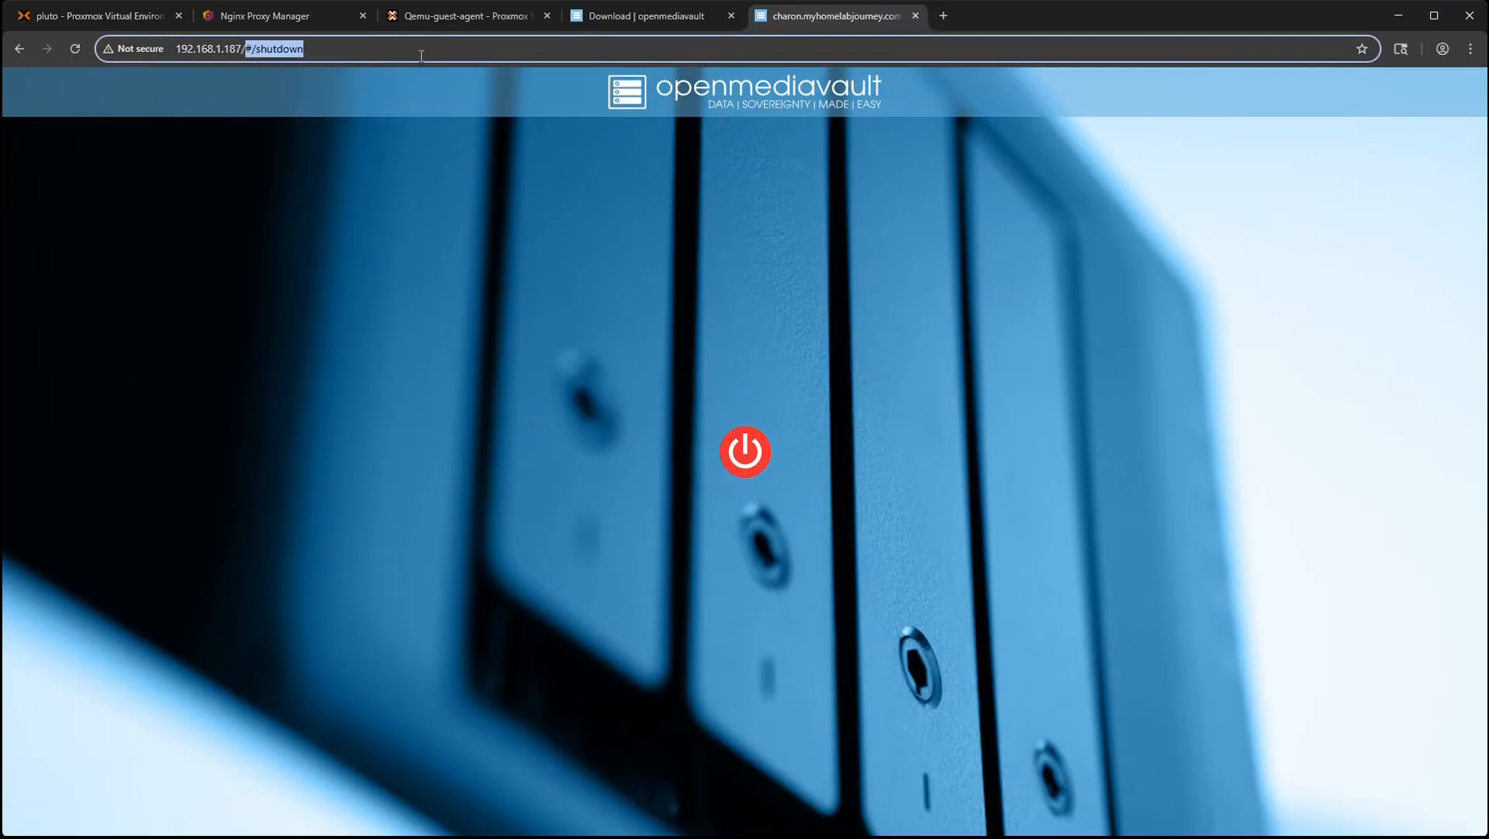
{"action": "key", "text": "BackSpace"}
{"action": "key", "text": "Return"}
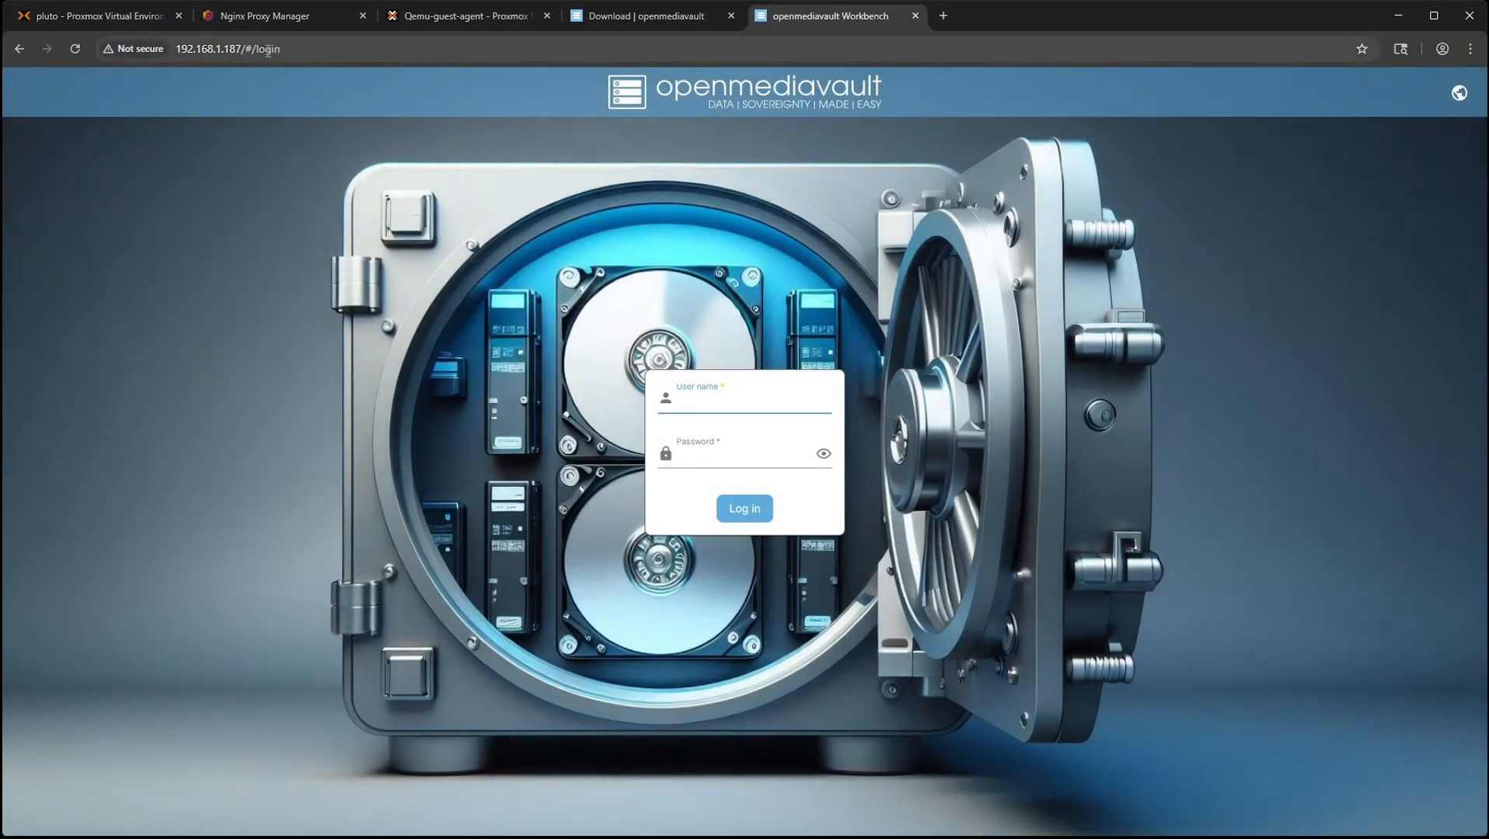
Load the workbench at 192.168.1.102 and shut the system down again
{"action": "left_click_drag", "start_coordinate": [222, 49], "coordinate": [337, 49]}
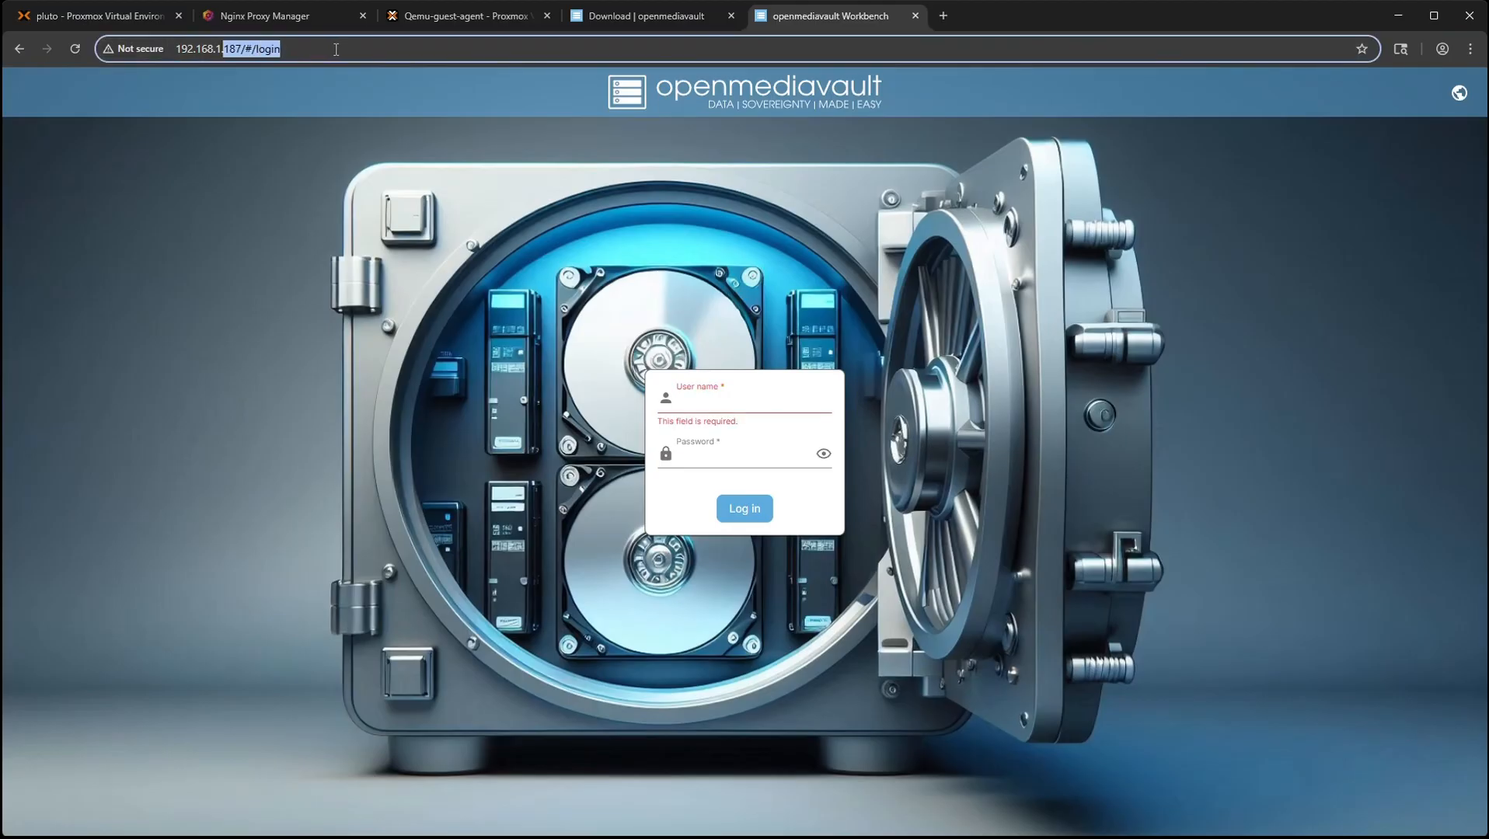
{"action": "type", "text": "102"}
{"action": "key", "text": "Return"}
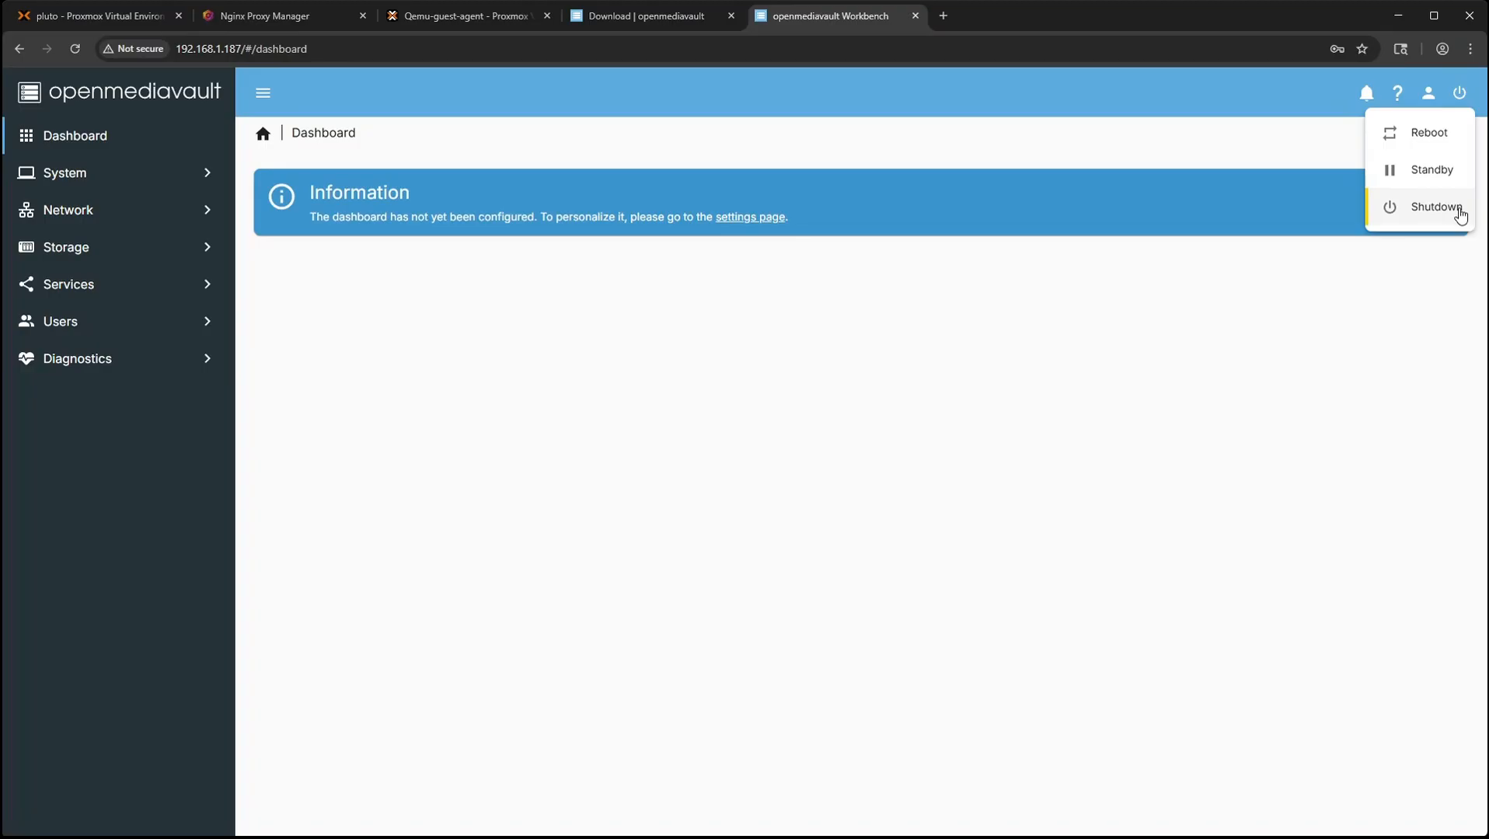
{"action": "left_click", "coordinate": [1437, 208]}
{"action": "left_click", "coordinate": [657, 498]}
{"action": "left_click", "coordinate": [852, 501]}
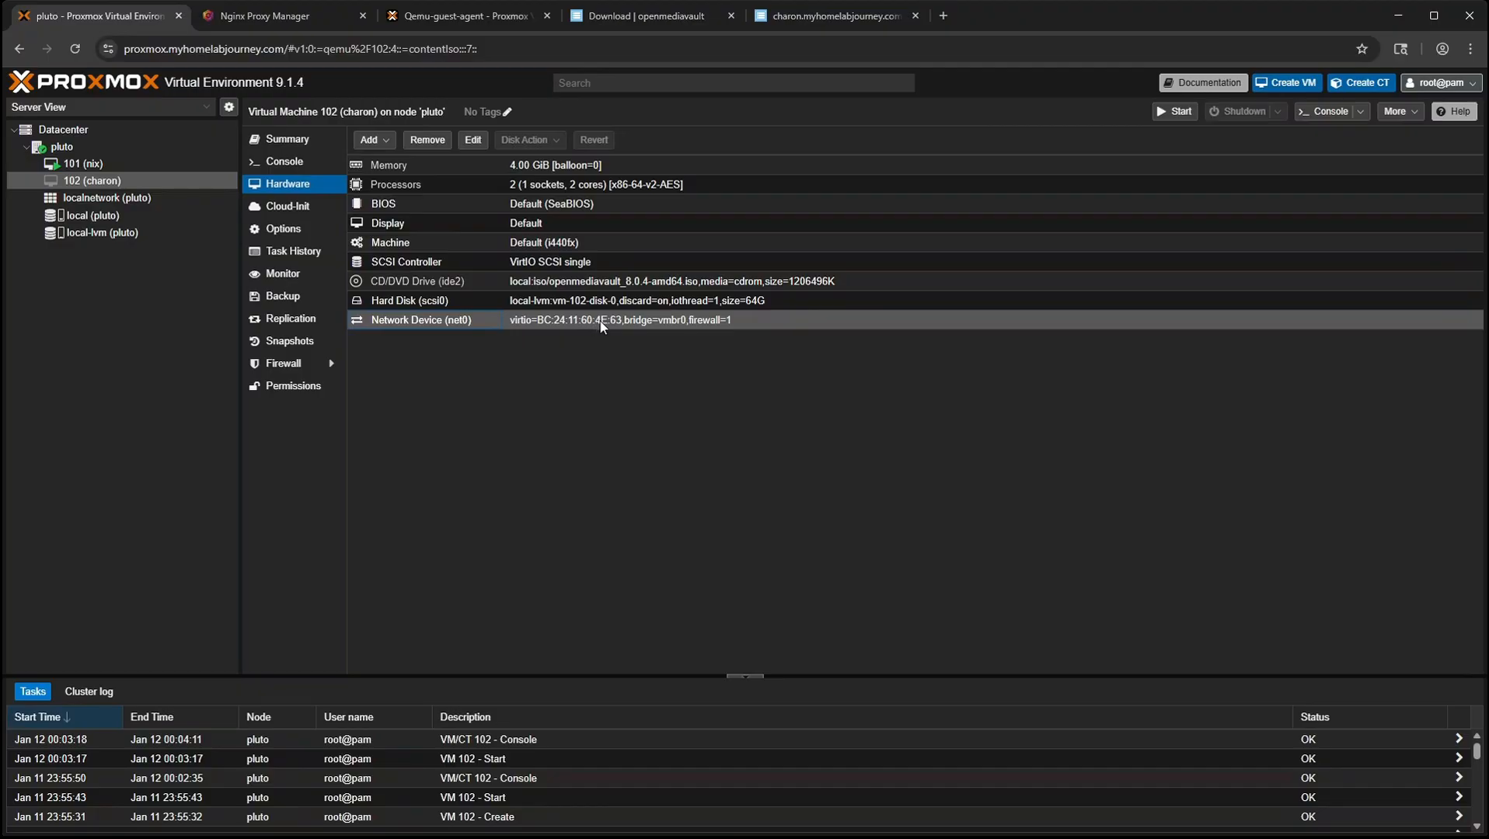
Start VM 102 again in Proxmox and return to the charon tab's address bar
{"action": "left_click", "coordinate": [1174, 113]}
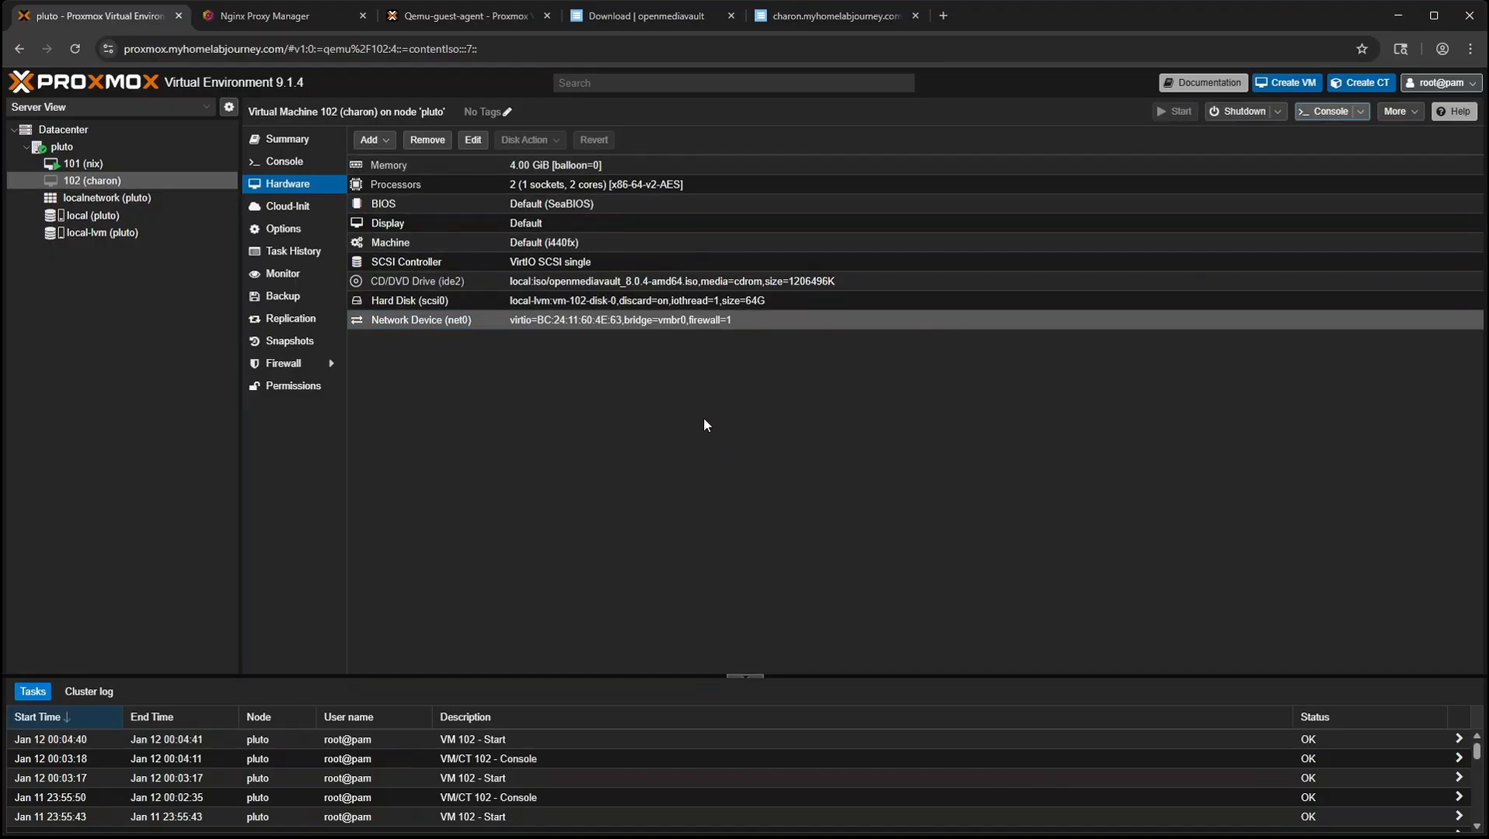
{"action": "left_click", "coordinate": [831, 15]}
{"action": "left_click", "coordinate": [207, 48]}
Reload 192.168.1.187 and log in as admin with the default password
{"action": "type", "text": "192.168.1.187"}
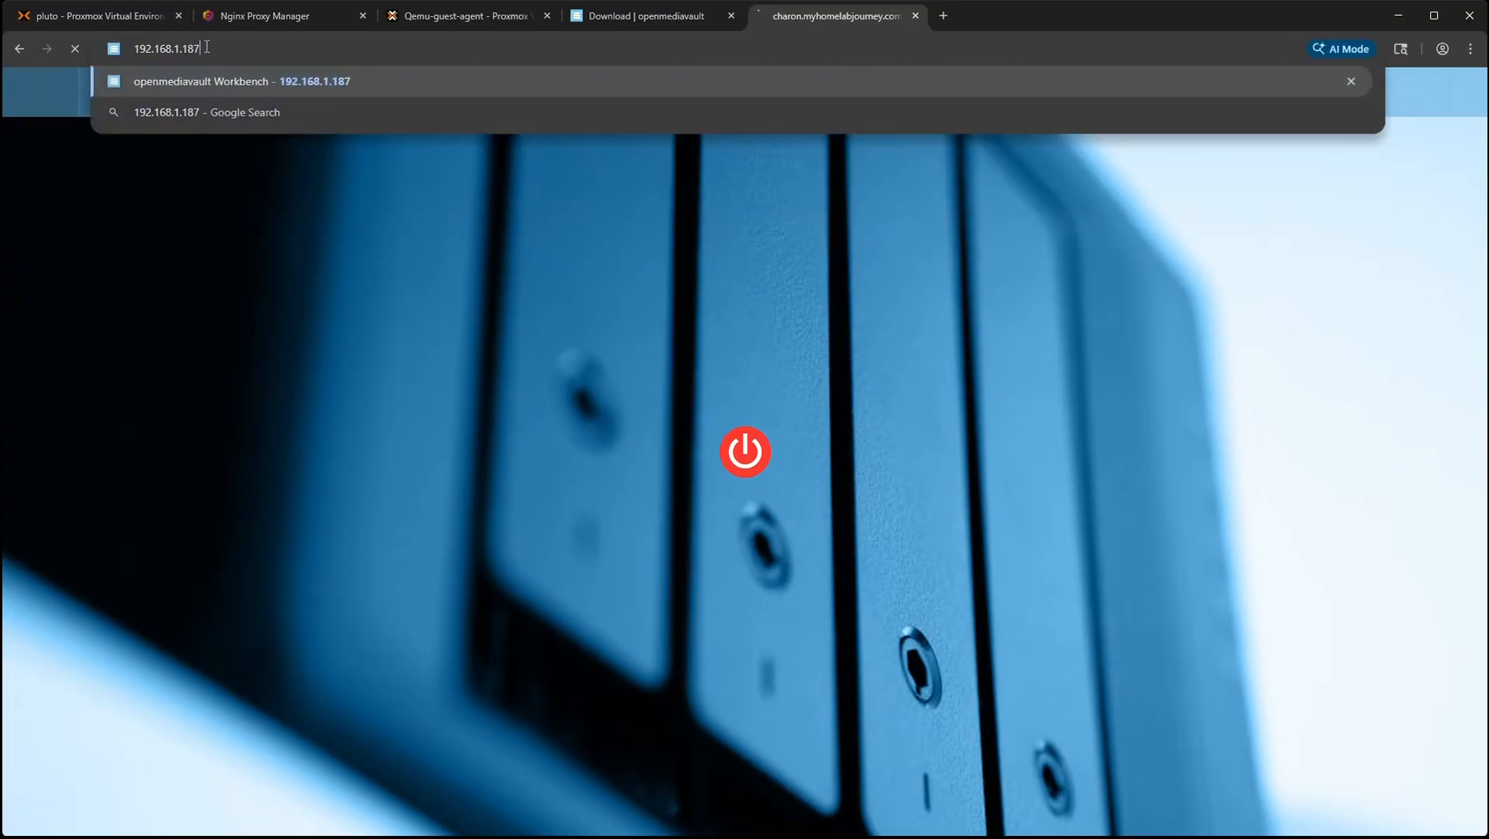
{"action": "key", "text": "Return"}
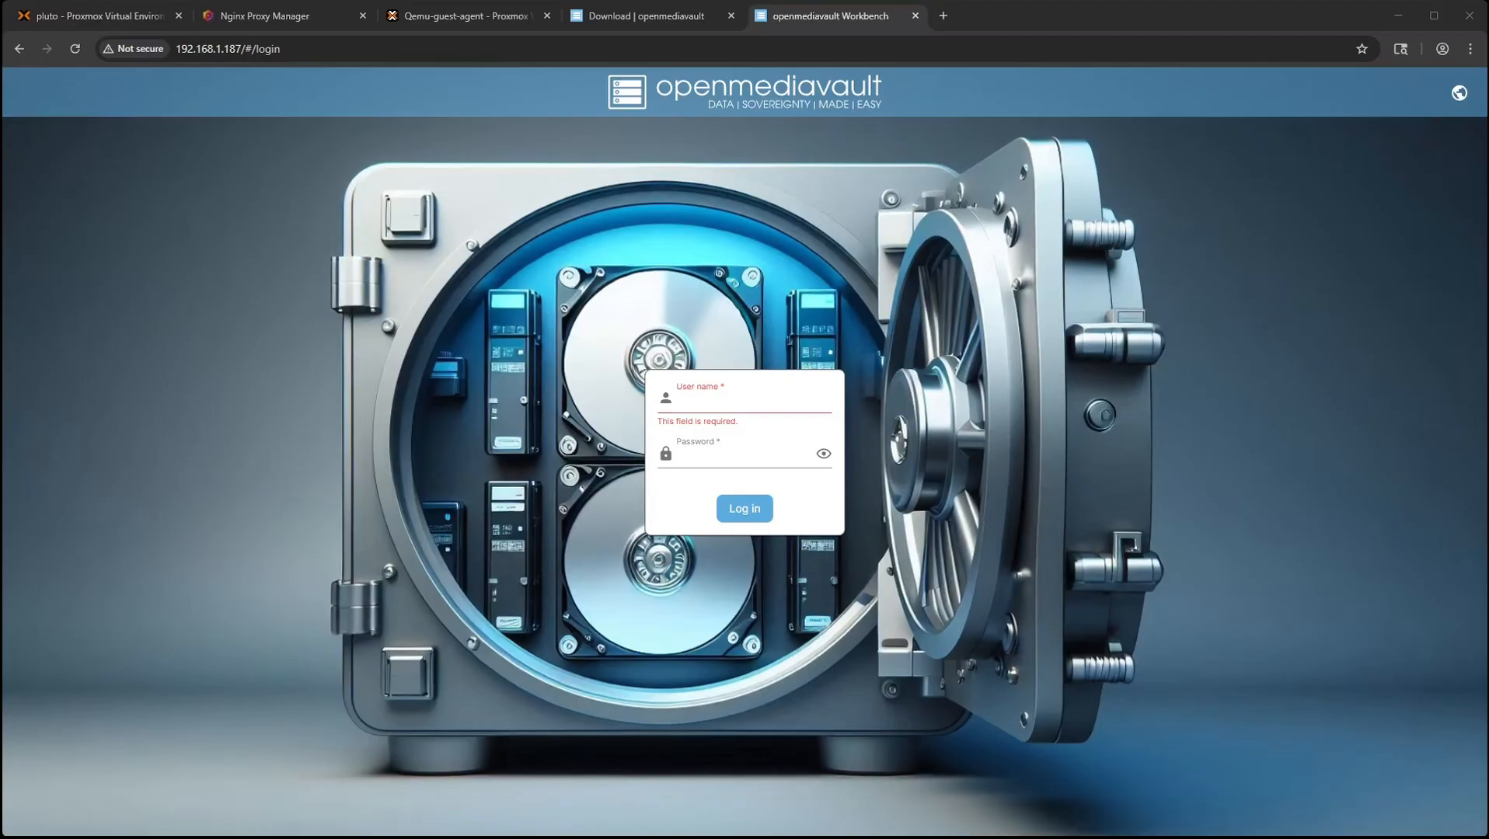
{"action": "left_click", "coordinate": [701, 401]}
{"action": "type", "text": "admin"}
{"action": "key", "text": "Tab"}
{"action": "type", "text": "ope"}
{"action": "key", "text": "BackSpace"}
{"action": "key", "text": "BackSpace"}
{"action": "type", "text": "penmediavault"}
{"action": "key", "text": "Return"}
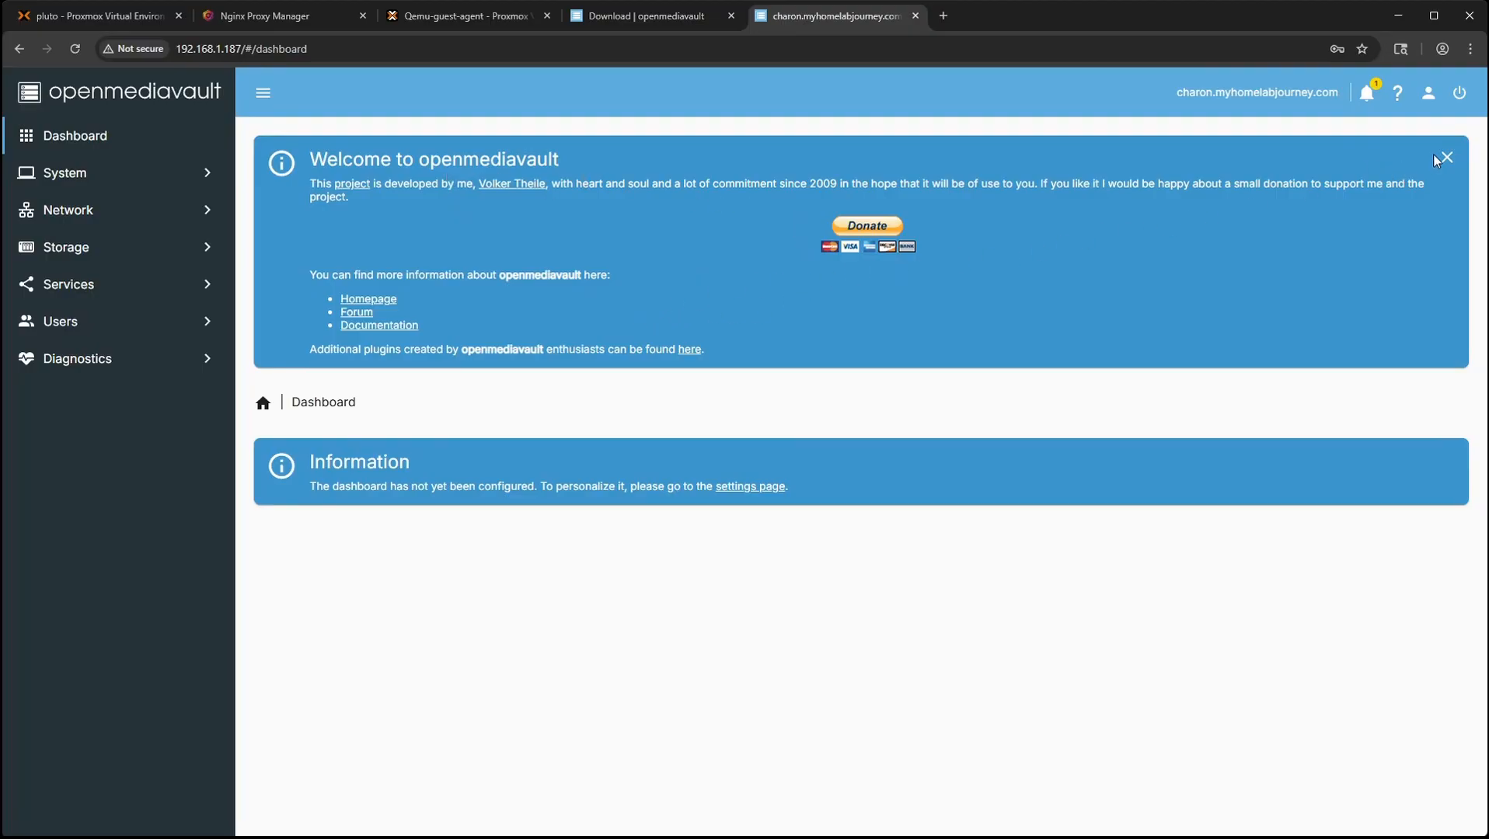
Dismiss the welcome panel, enable all dashboard widgets with Select all, and save
{"action": "left_click", "coordinate": [1446, 158]}
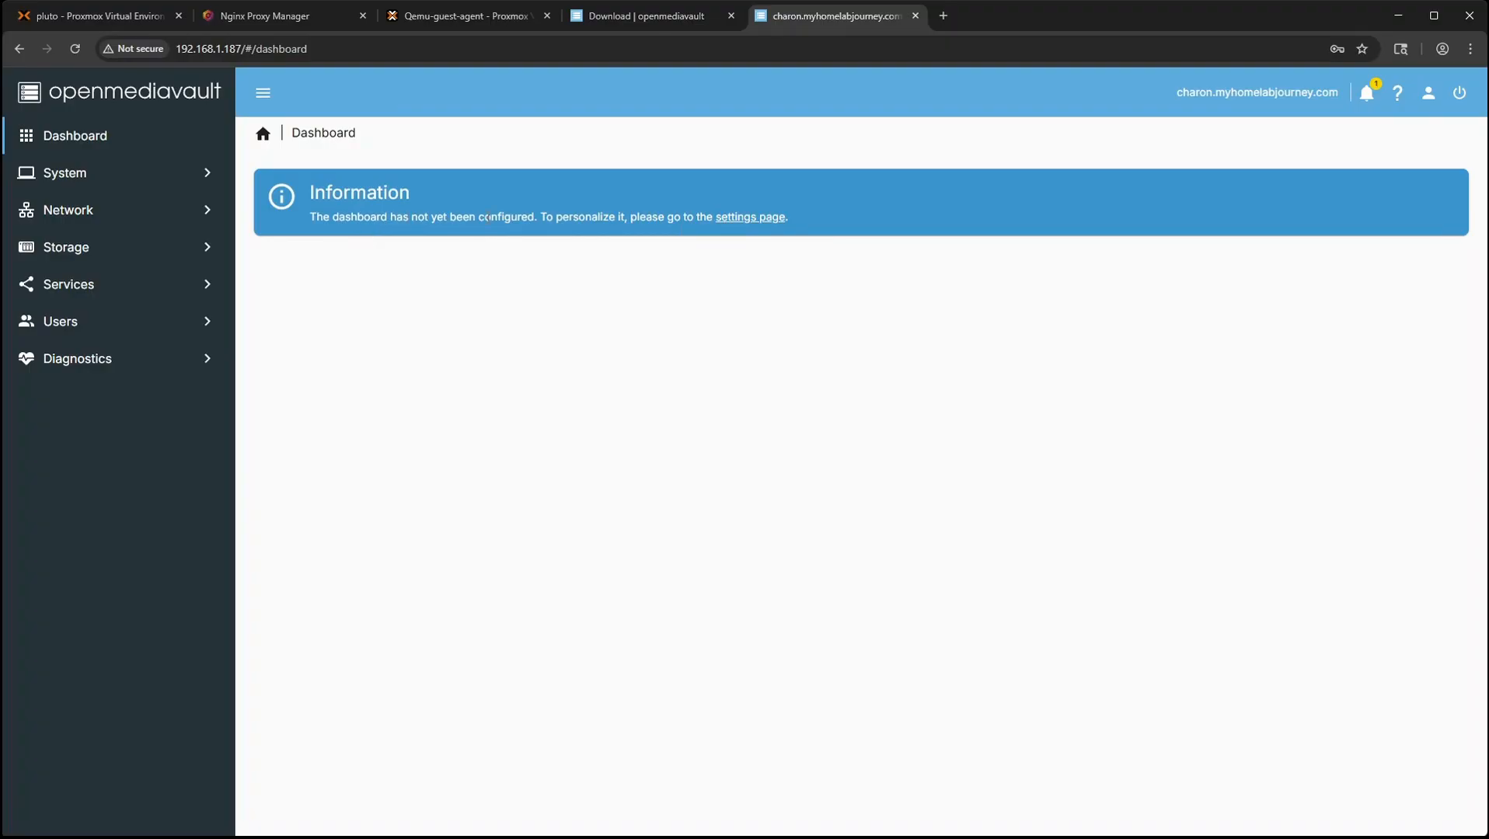
{"action": "left_click", "coordinate": [750, 217]}
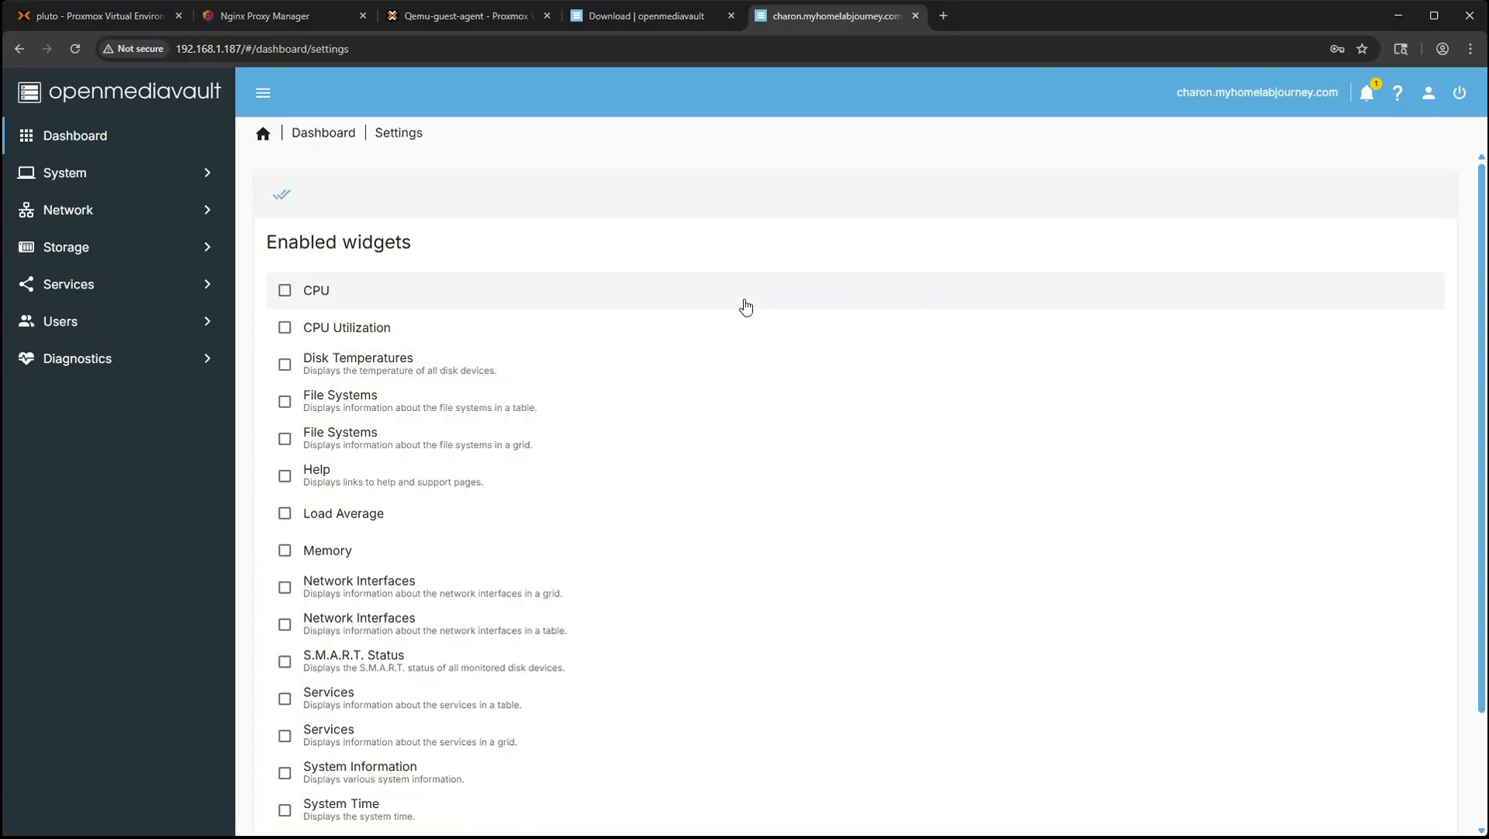
{"action": "scroll", "coordinate": [365, 252], "scroll_direction": "down", "scroll_amount": 2}
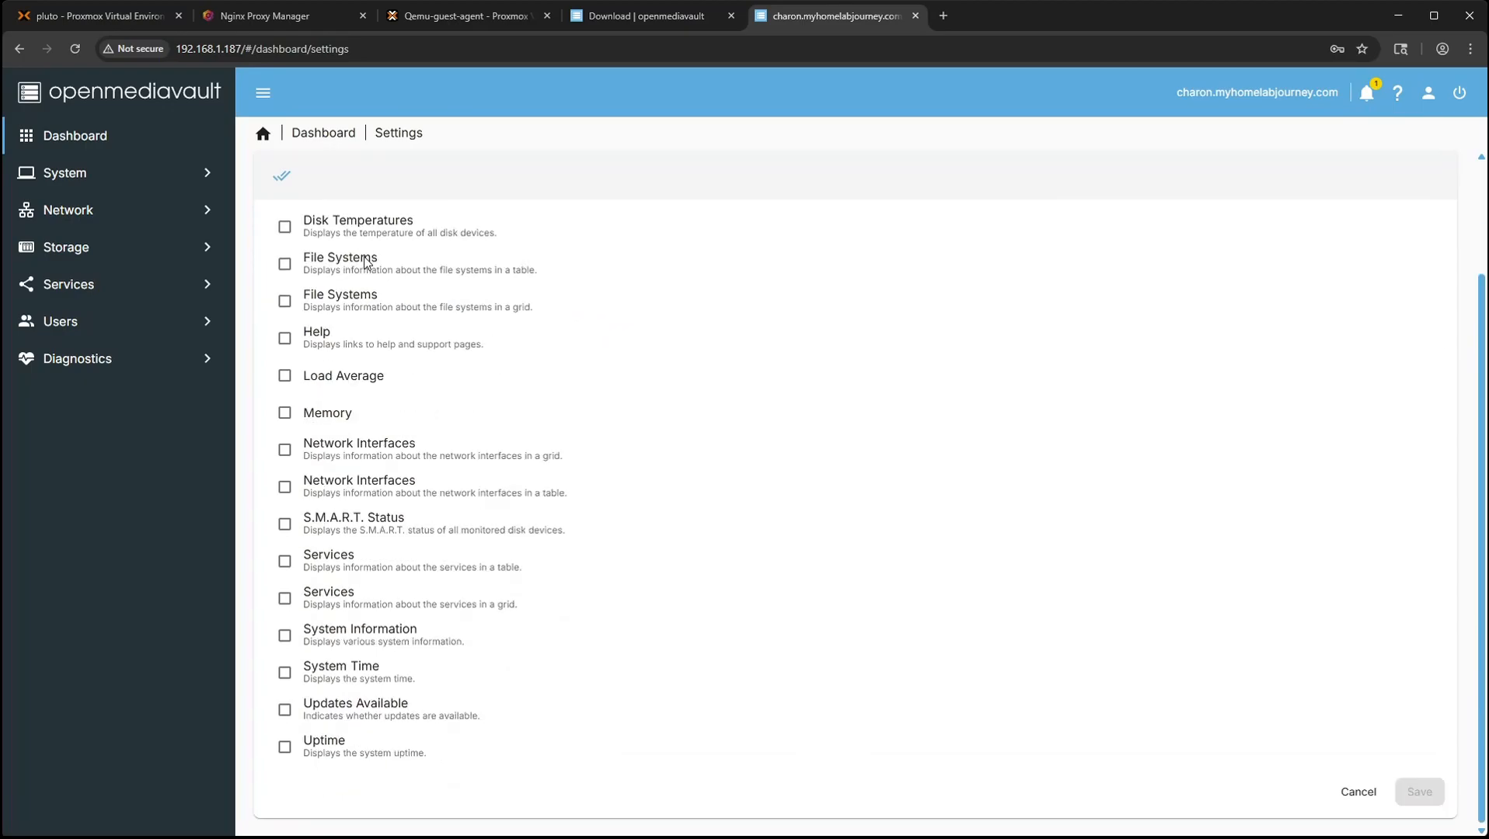
{"action": "scroll", "coordinate": [365, 256], "scroll_direction": "up", "scroll_amount": 2}
{"action": "left_click", "coordinate": [282, 193]}
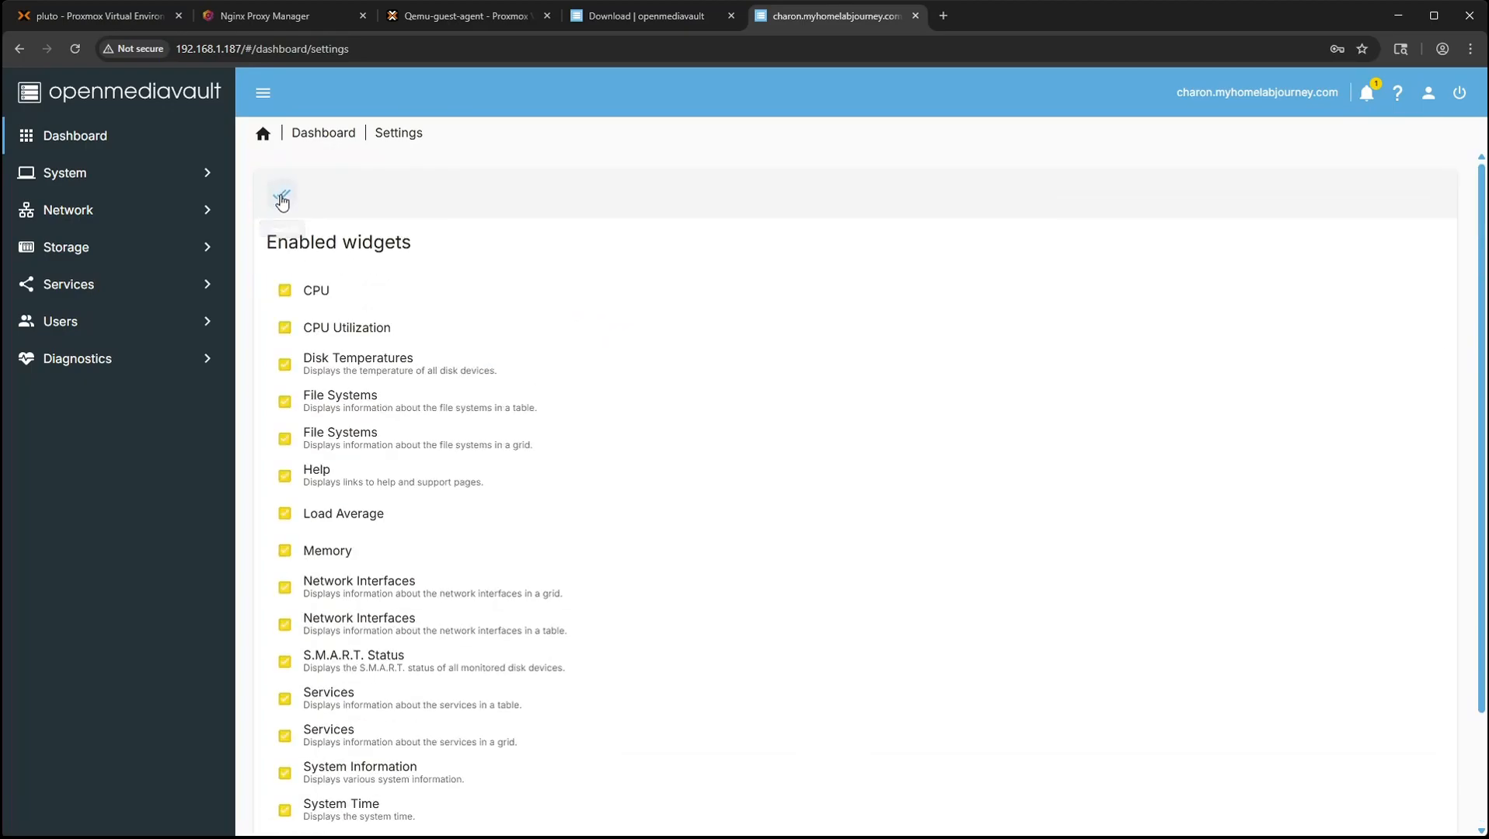
{"action": "scroll", "coordinate": [566, 344], "scroll_direction": "down", "scroll_amount": 2}
{"action": "left_click", "coordinate": [1419, 789]}
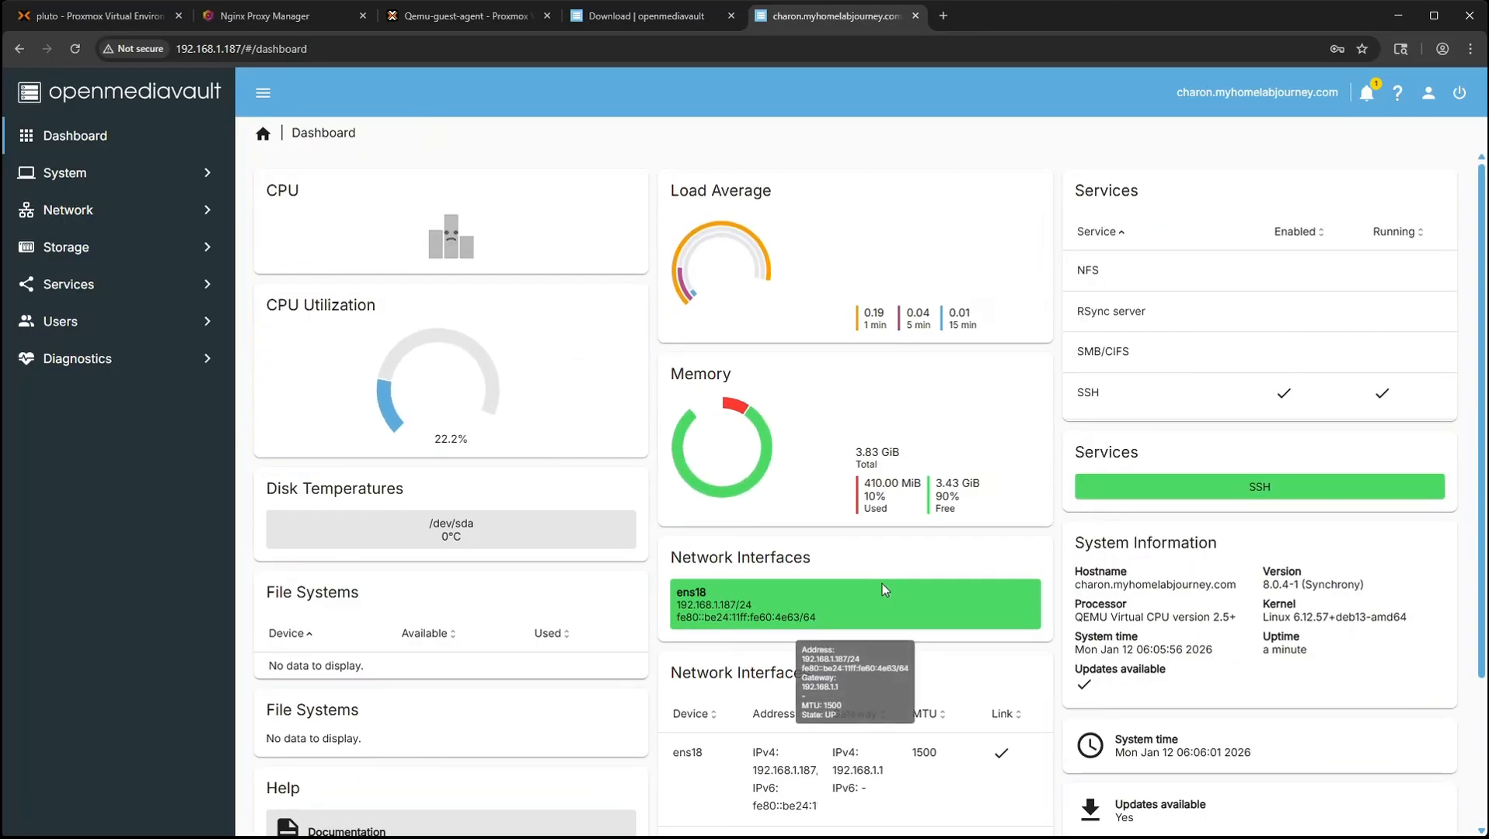
{"action": "left_click_drag", "start_coordinate": [855, 452], "coordinate": [922, 483]}
Review the Updates and Software tabs under System > Update Management > Settings
{"action": "left_click", "coordinate": [138, 185]}
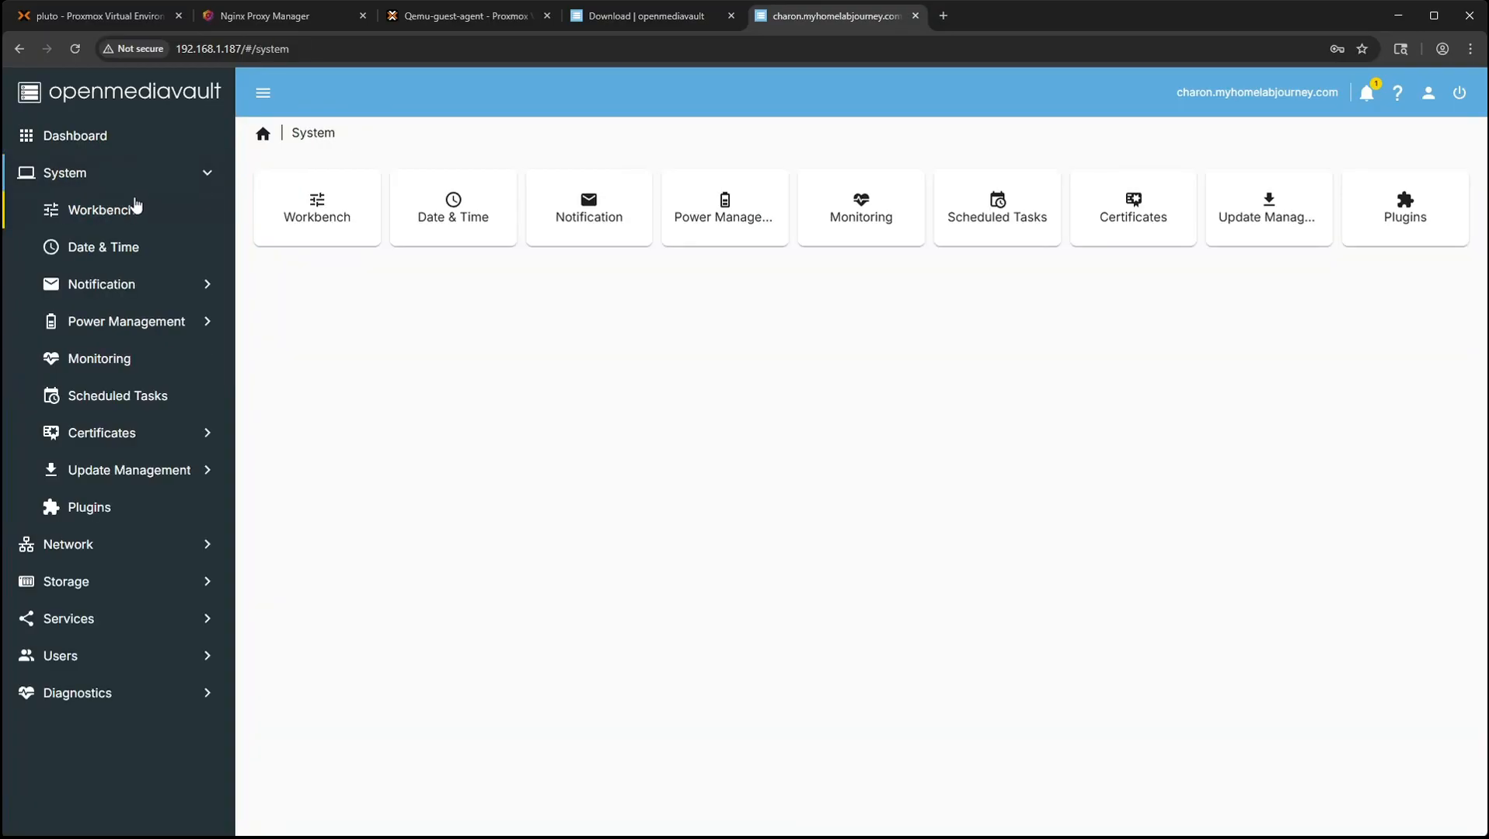
{"action": "left_click", "coordinate": [133, 470]}
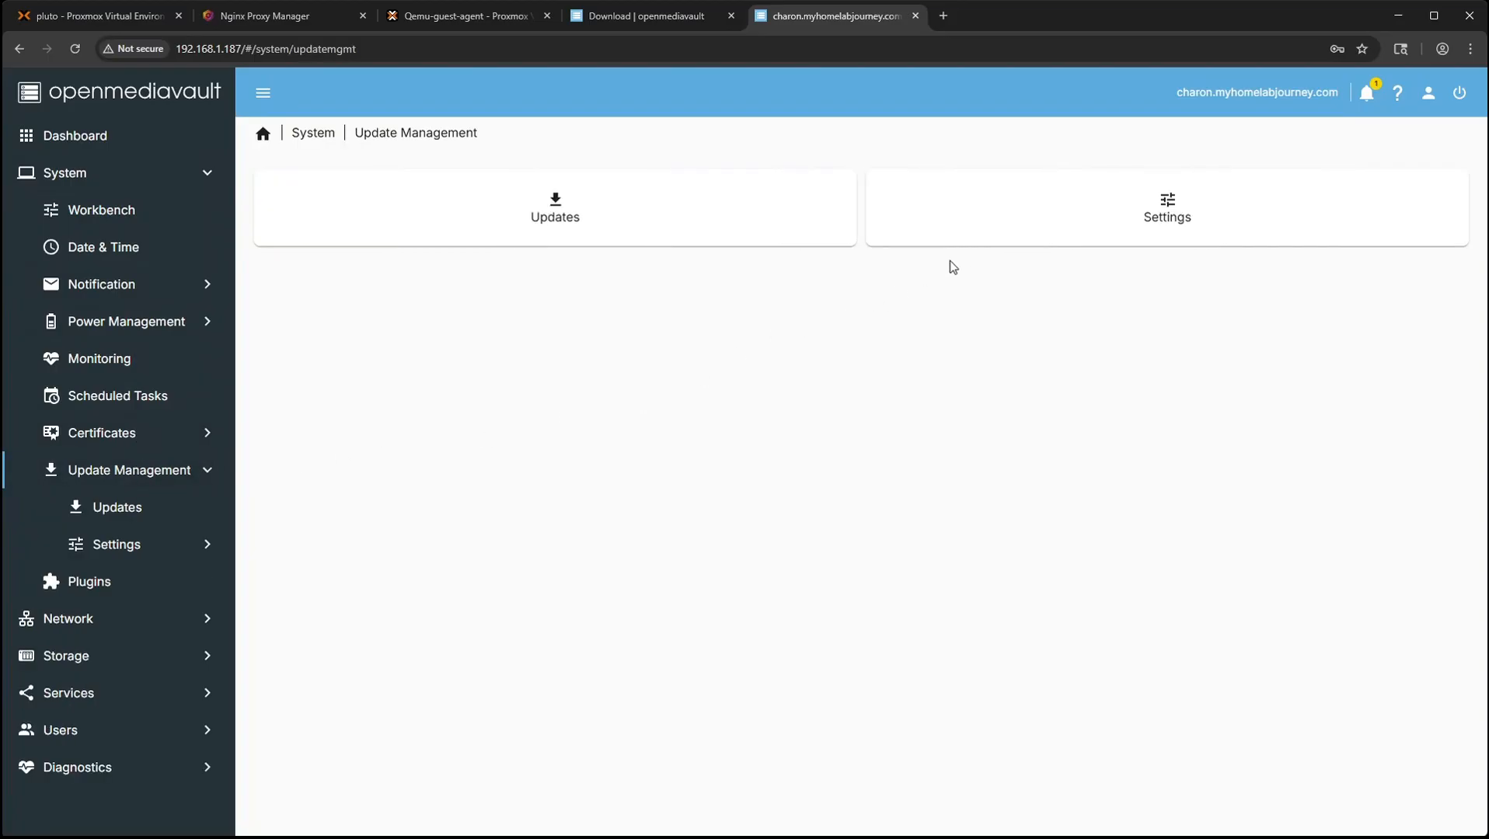
{"action": "left_click", "coordinate": [1114, 234]}
{"action": "left_click", "coordinate": [1043, 218]}
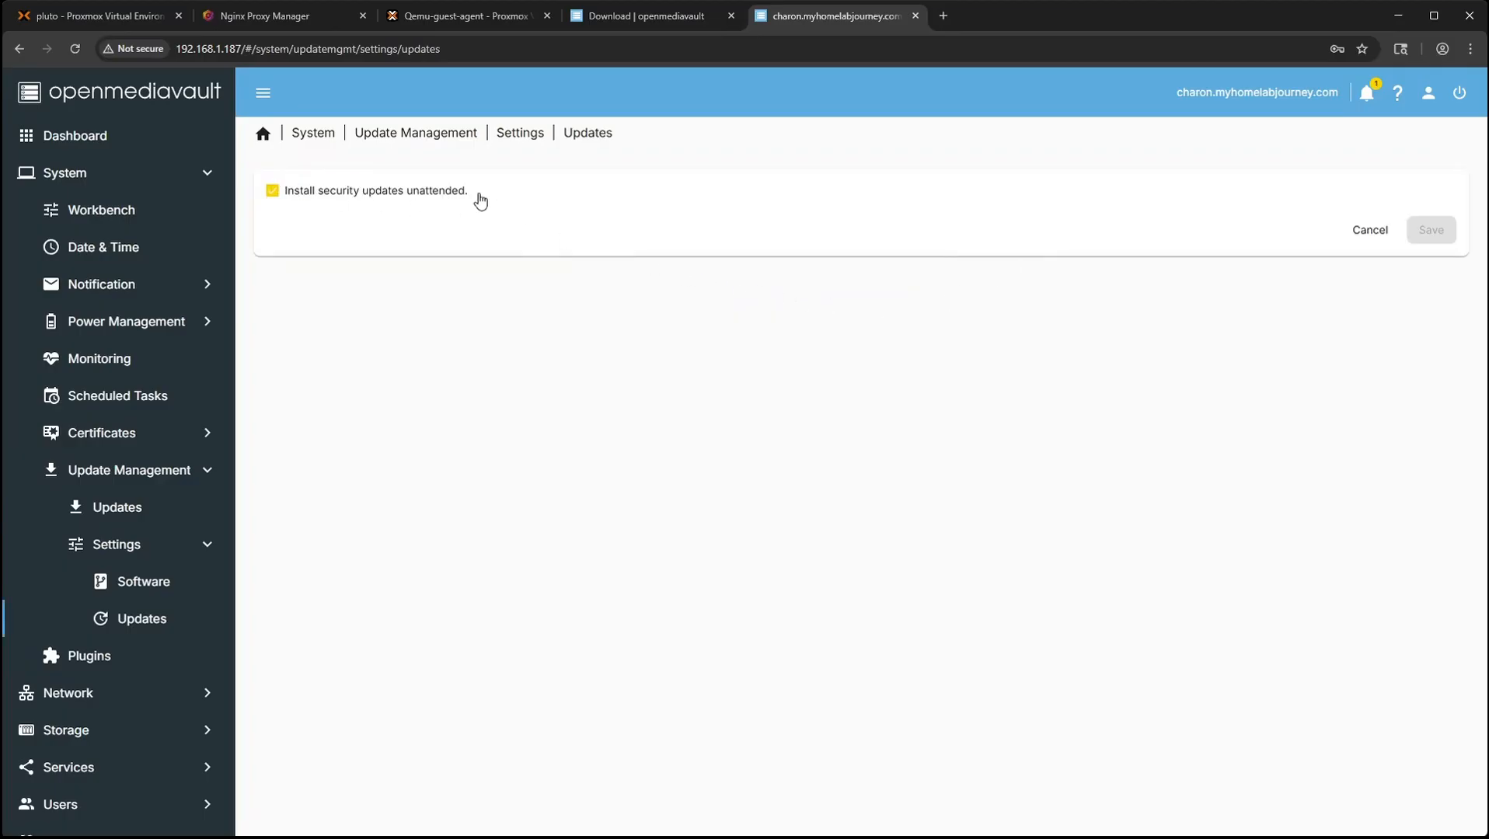
{"action": "left_click", "coordinate": [528, 136]}
{"action": "left_click", "coordinate": [636, 220]}
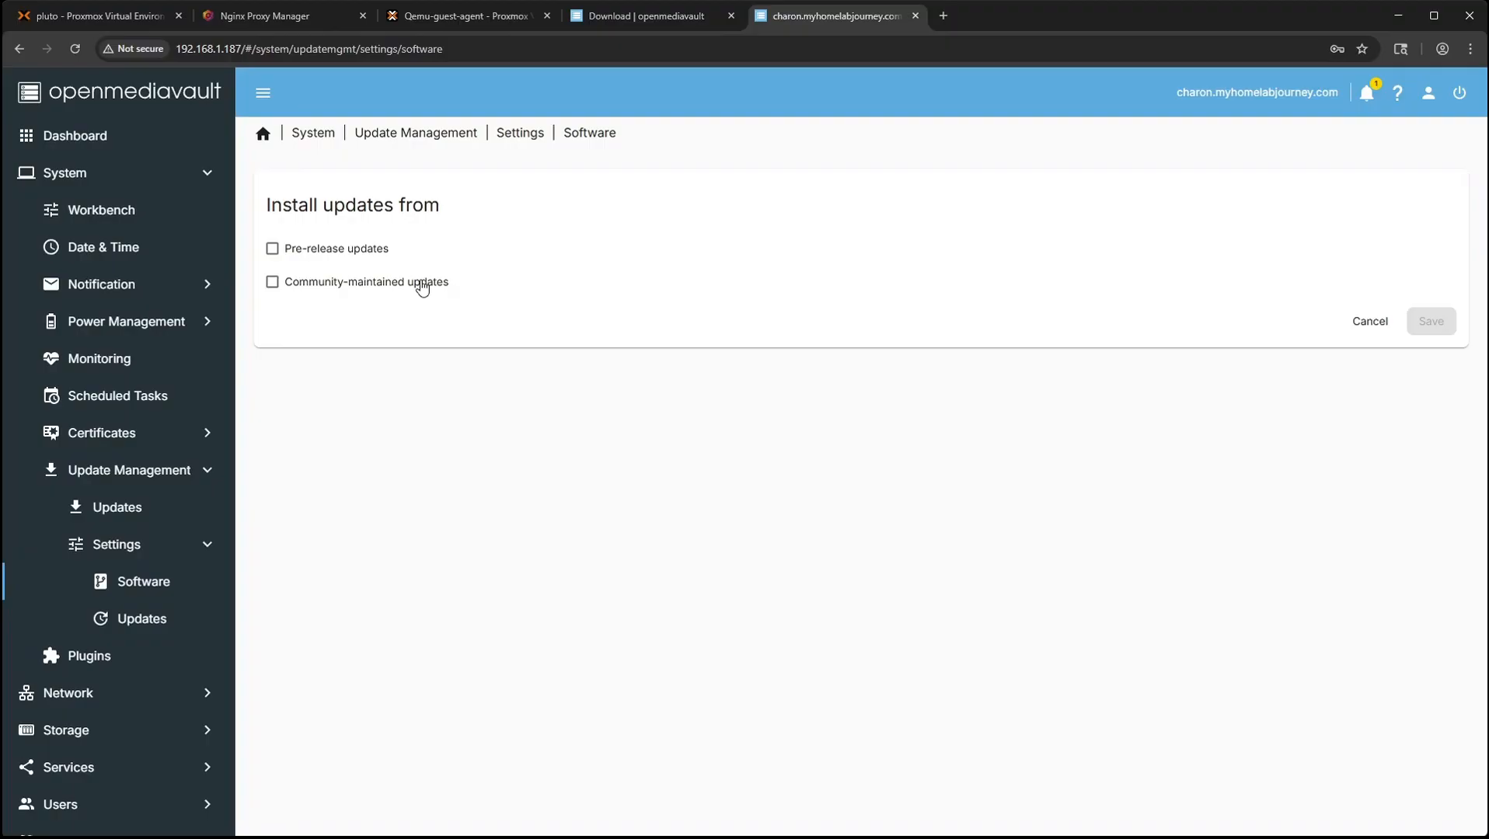
Return to Update Management and show the list of available package updates
{"action": "left_click", "coordinate": [427, 134]}
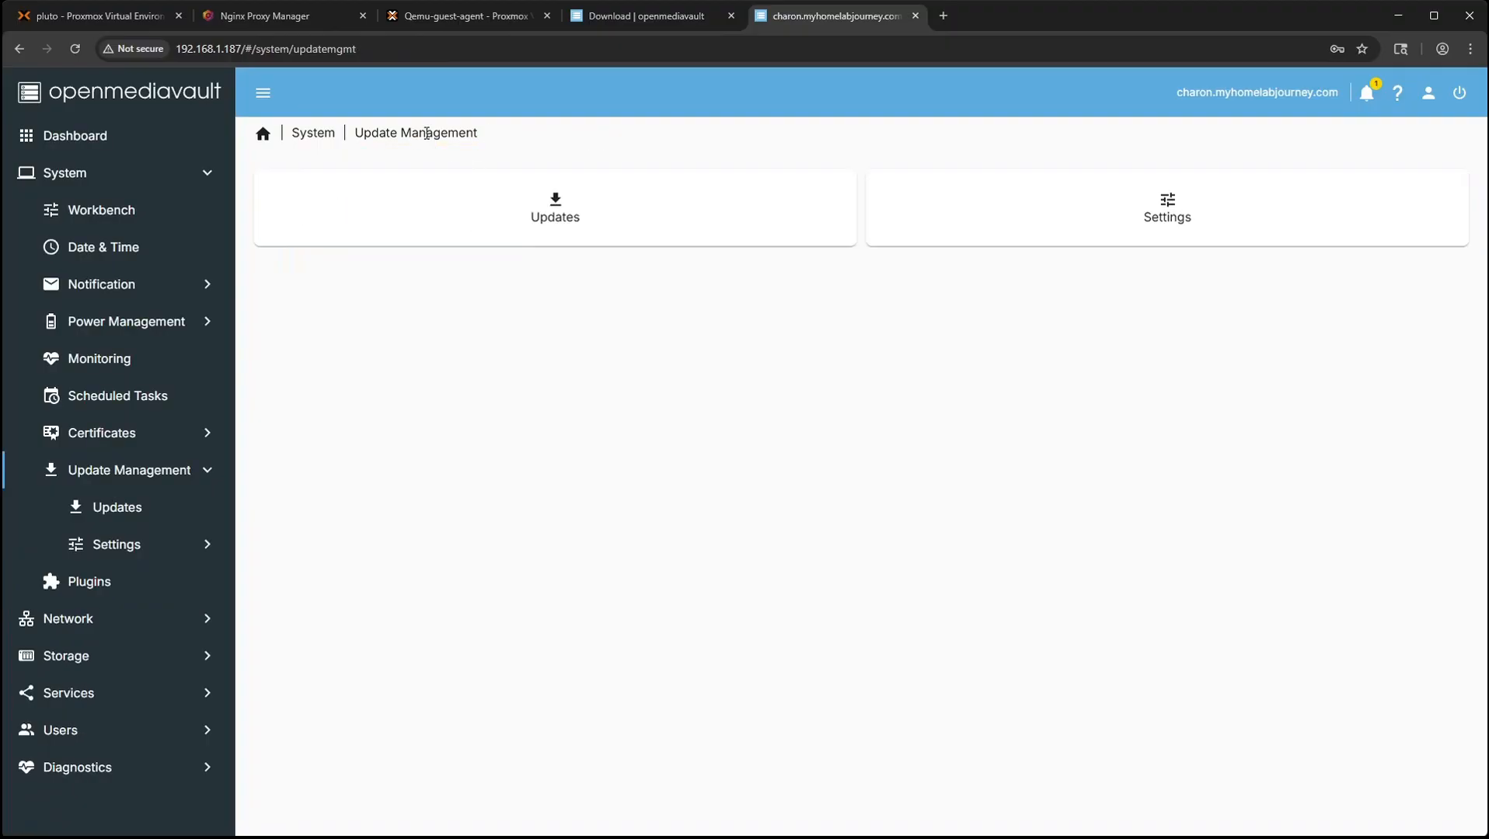
{"action": "left_click", "coordinate": [303, 137]}
{"action": "left_click", "coordinate": [93, 466]}
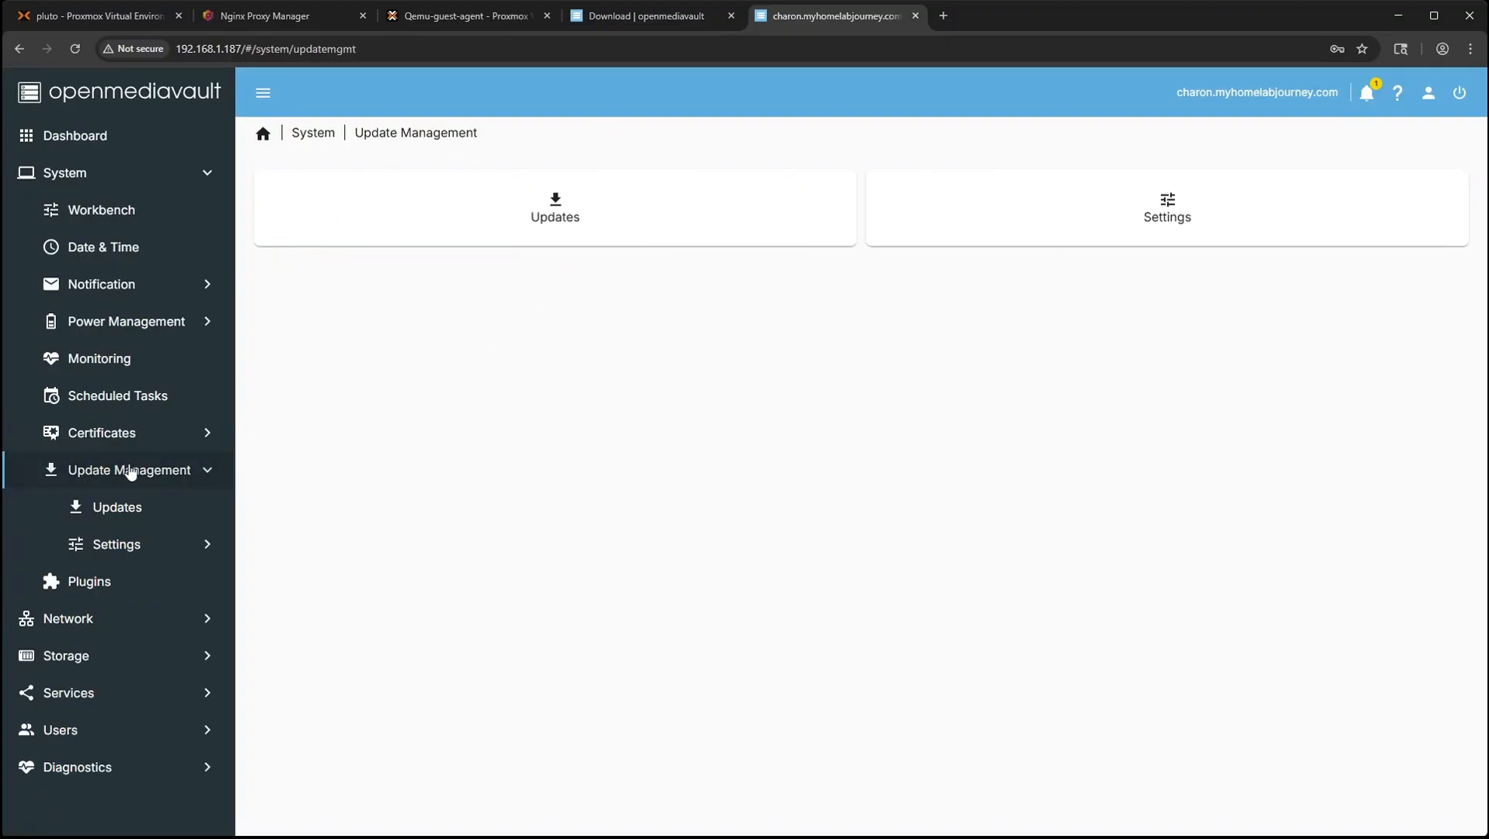
{"action": "left_click", "coordinate": [618, 206]}
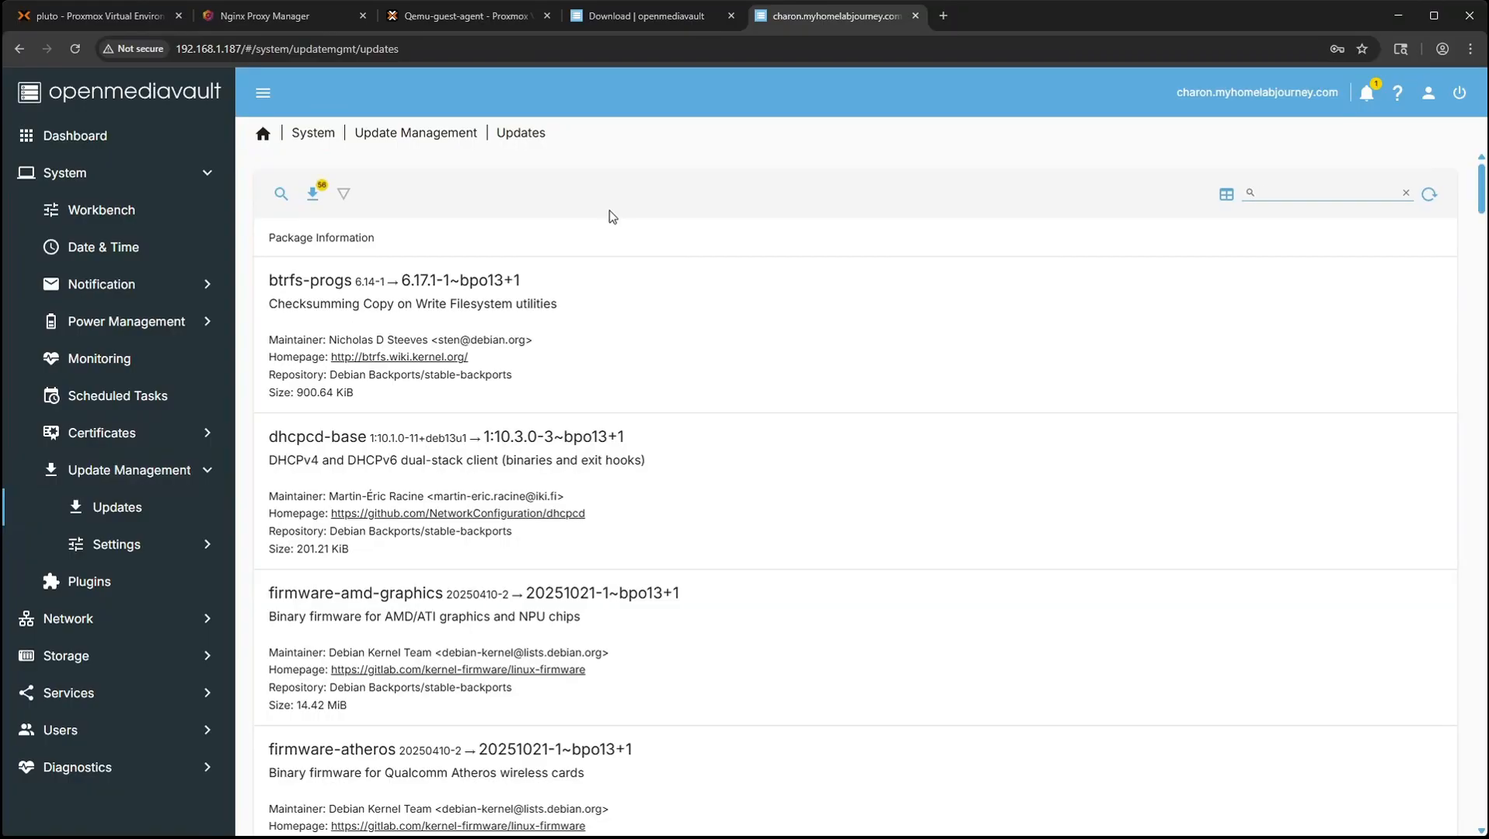
Install all pending package updates, including openmediavault 8.0.6-1, and close the finished upgrade output
{"action": "left_click", "coordinate": [312, 193]}
{"action": "left_click", "coordinate": [669, 492]}
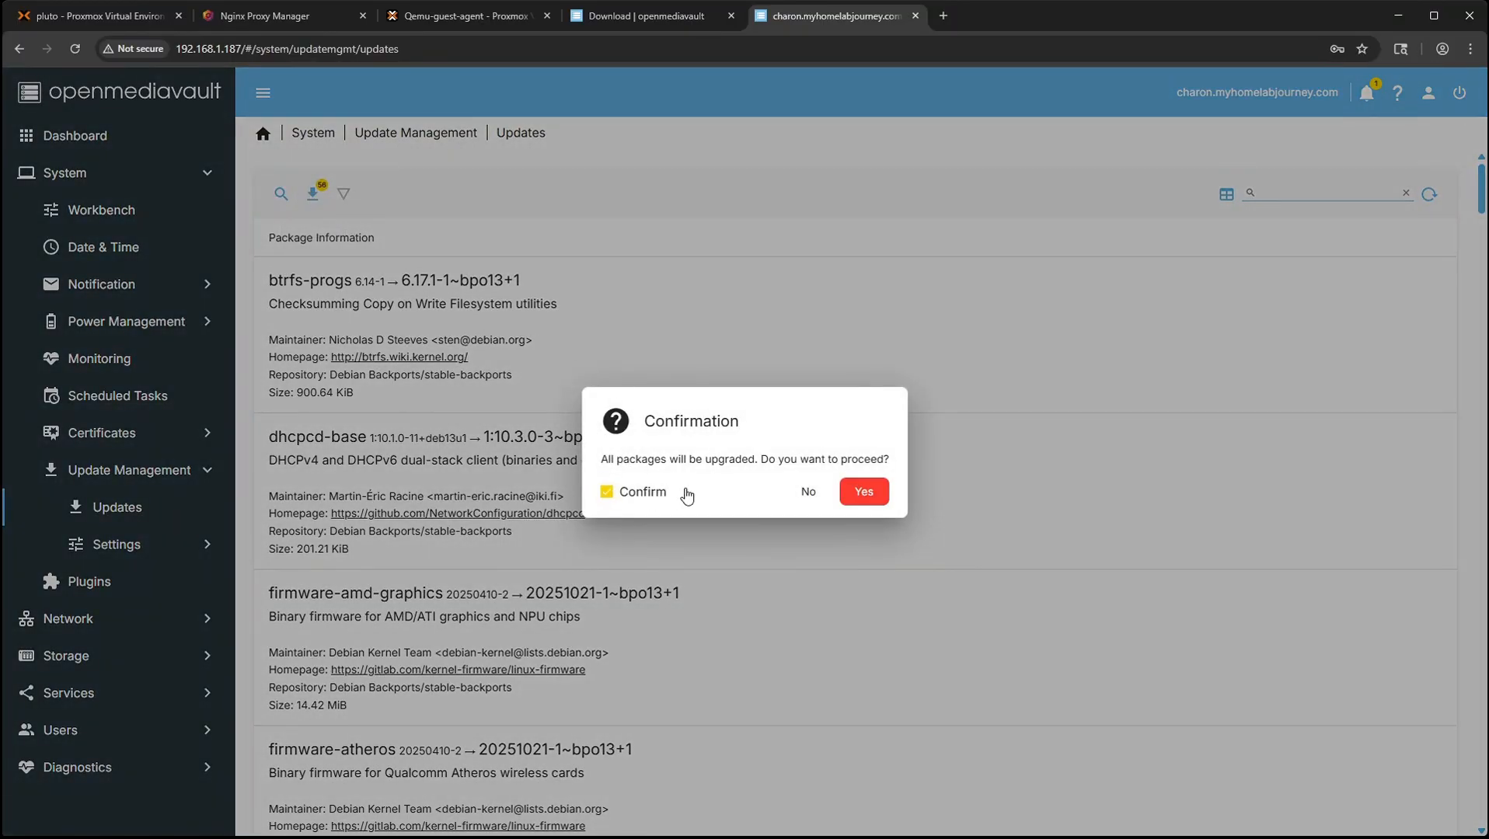
{"action": "left_click", "coordinate": [867, 493]}
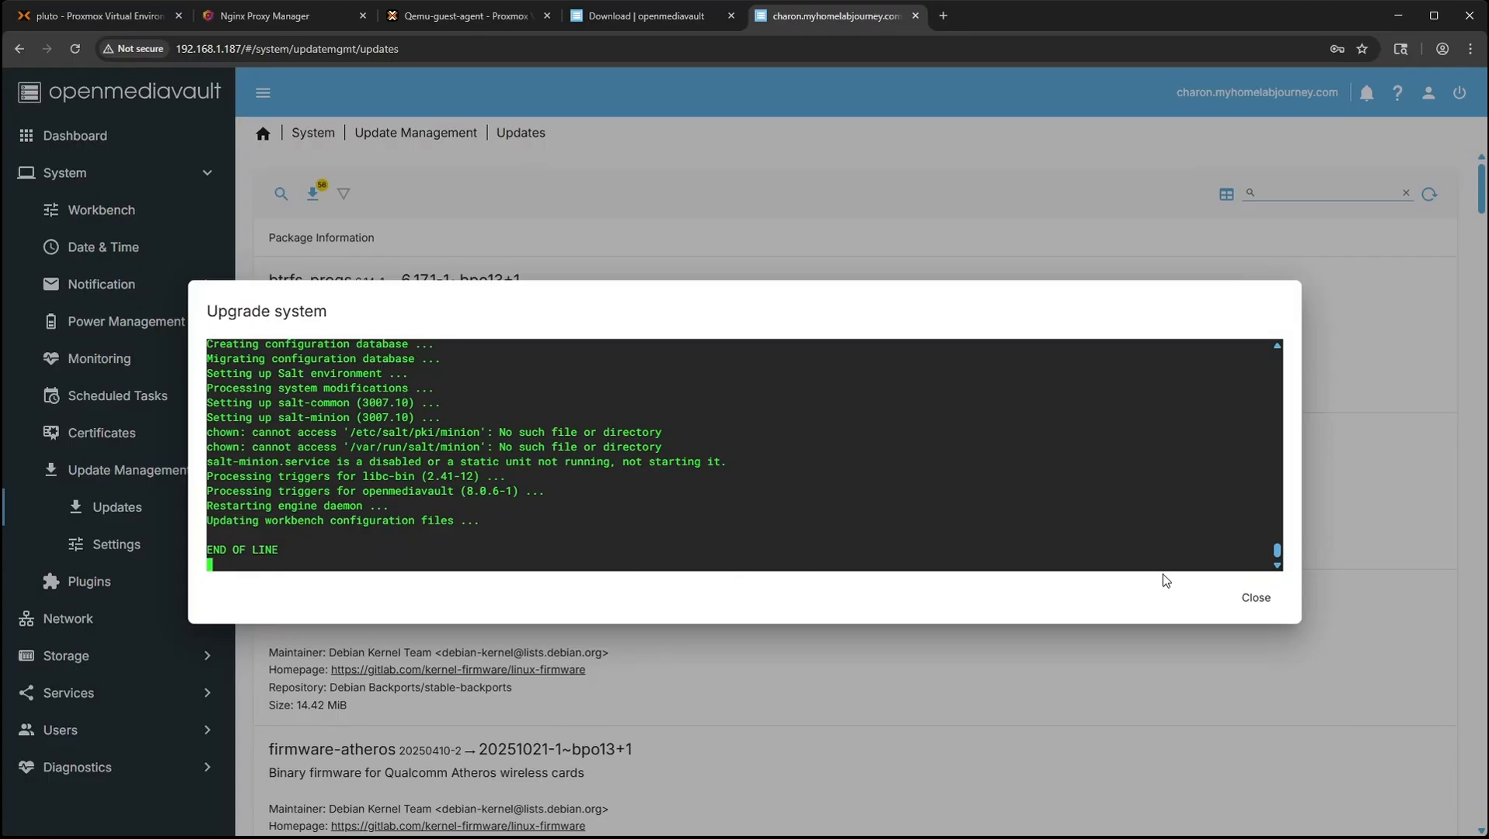
{"action": "left_click", "coordinate": [1255, 599]}
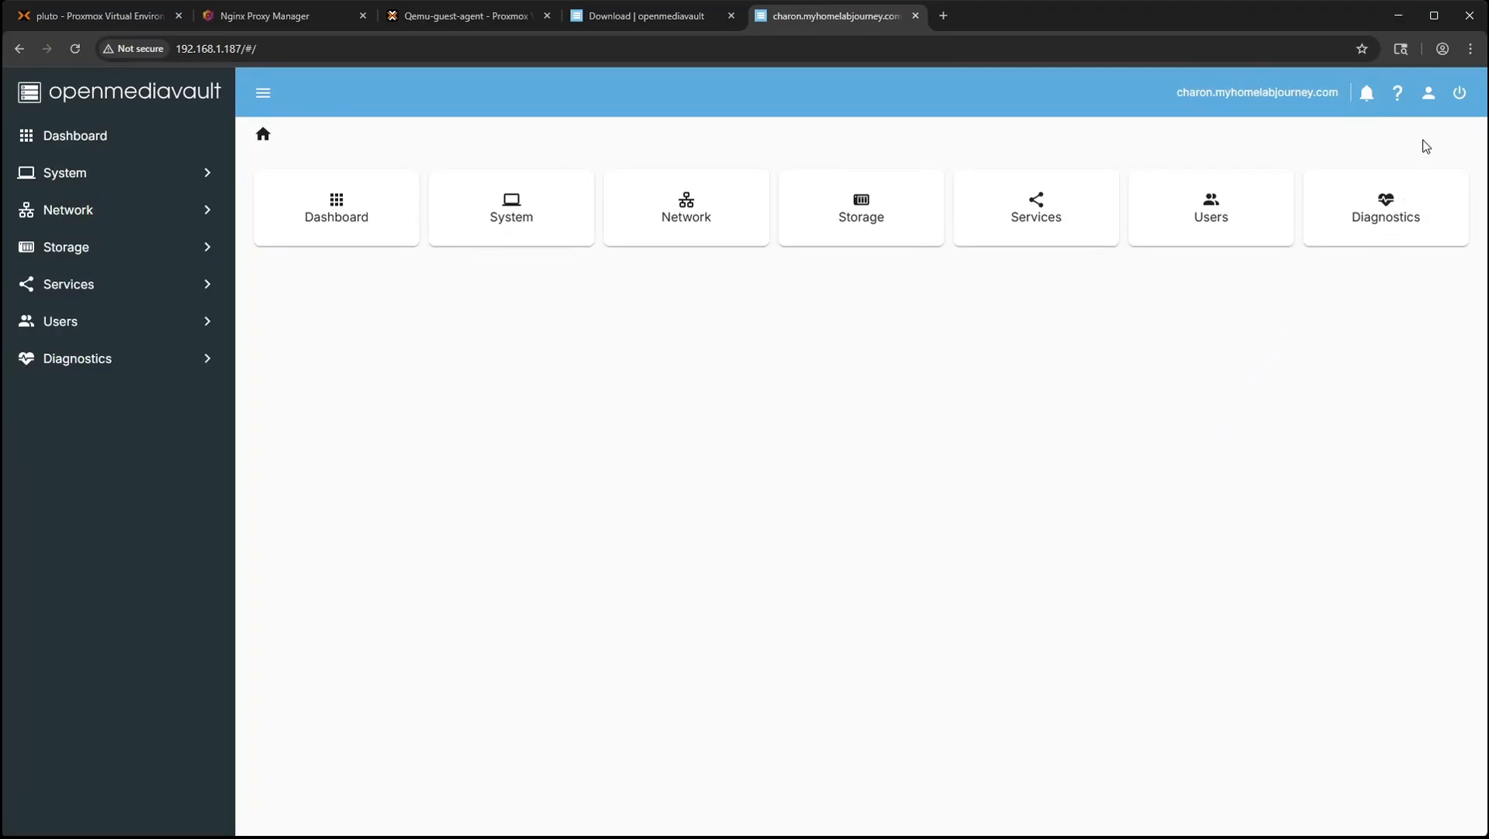
Glance at the notifications panel and the help links, then dismiss them
{"action": "left_click", "coordinate": [1366, 94]}
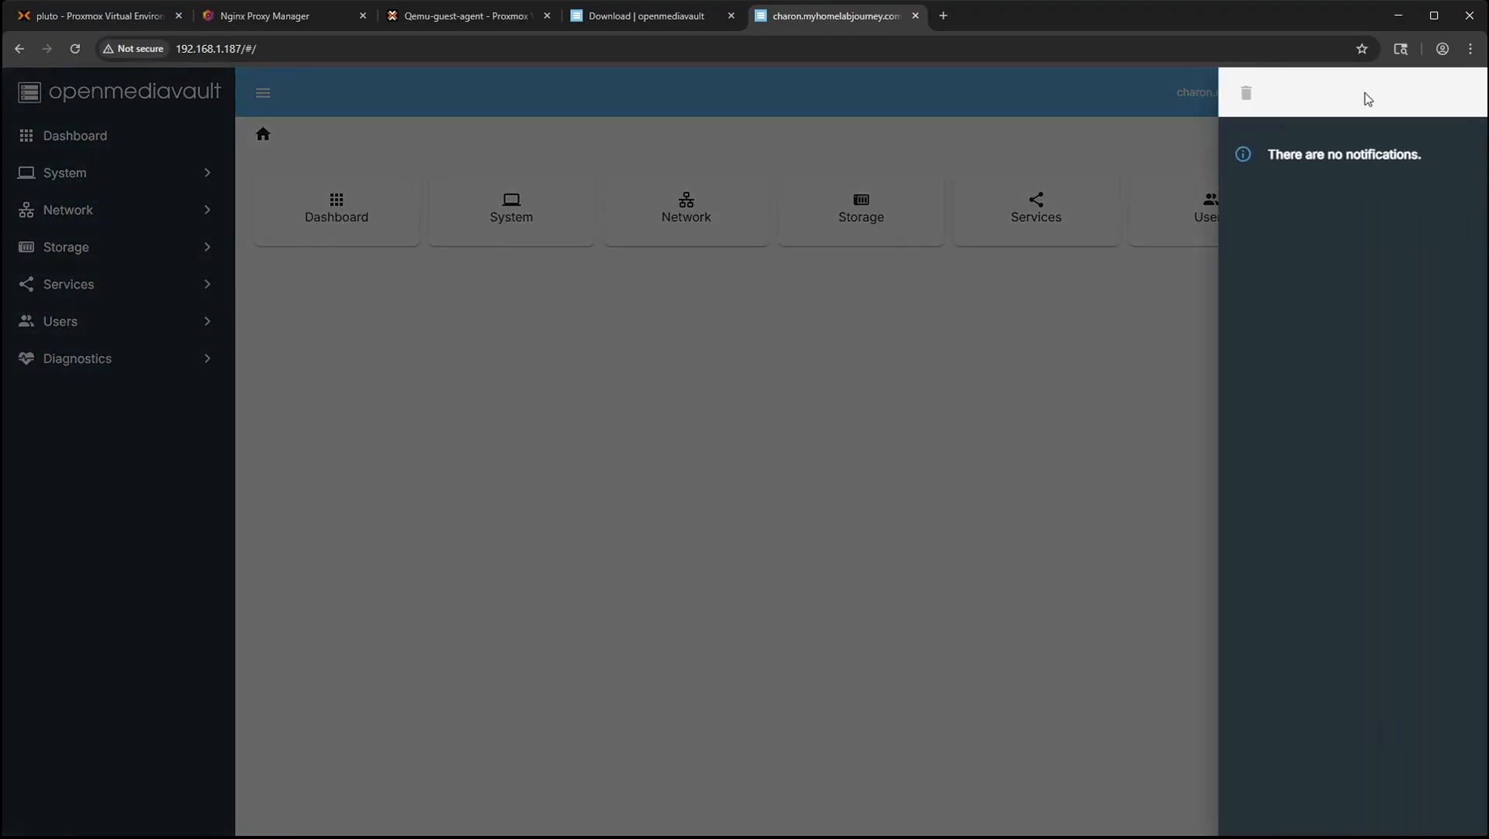
{"action": "left_click", "coordinate": [1120, 390]}
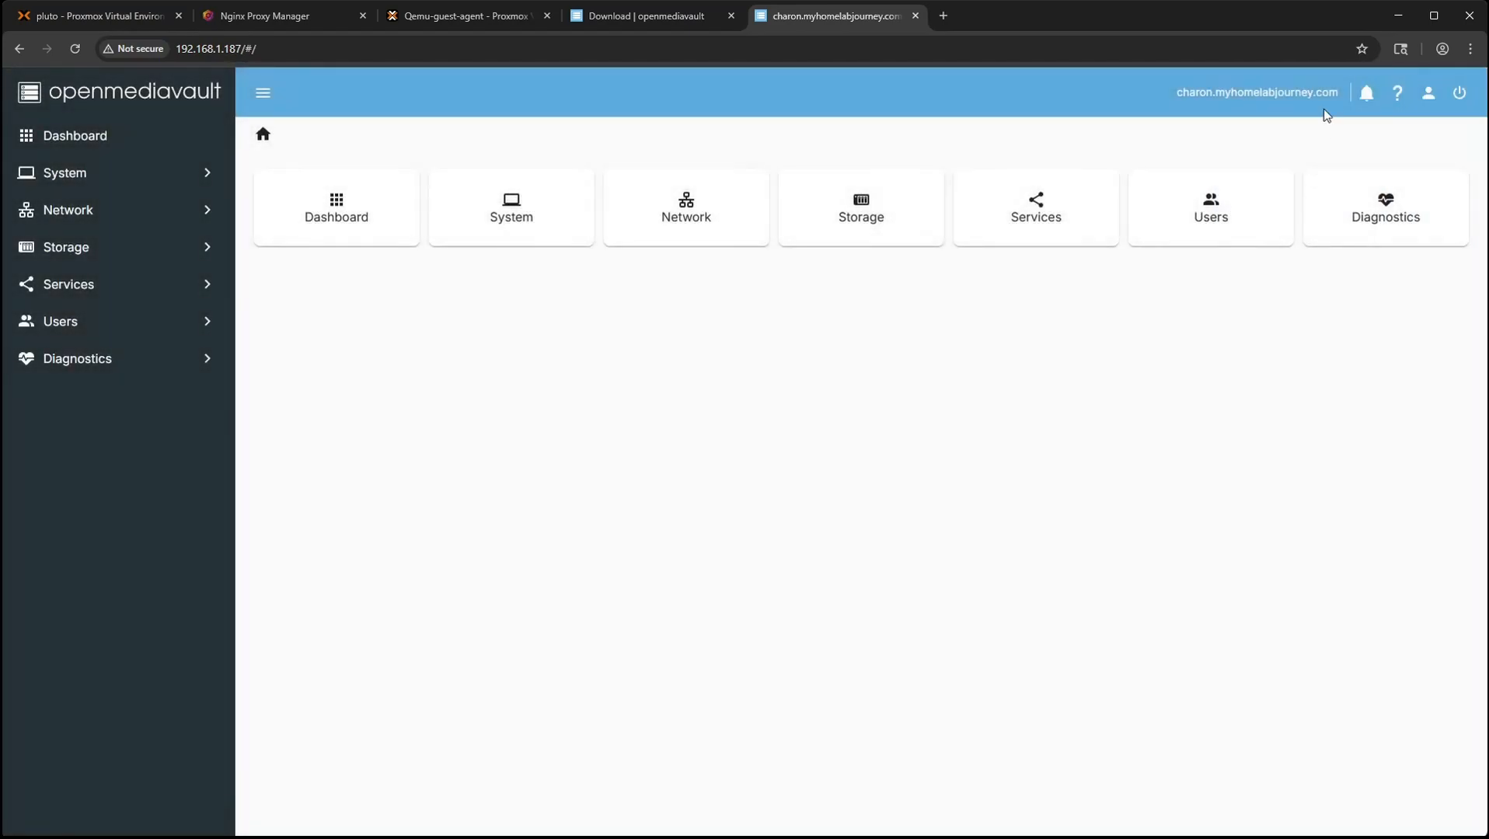
{"action": "left_click", "coordinate": [1396, 92]}
{"action": "left_click", "coordinate": [1428, 92]}
Turn on dark mode and go to the admin's Change Password page
{"action": "left_click", "coordinate": [1428, 93]}
{"action": "left_click", "coordinate": [1345, 245]}
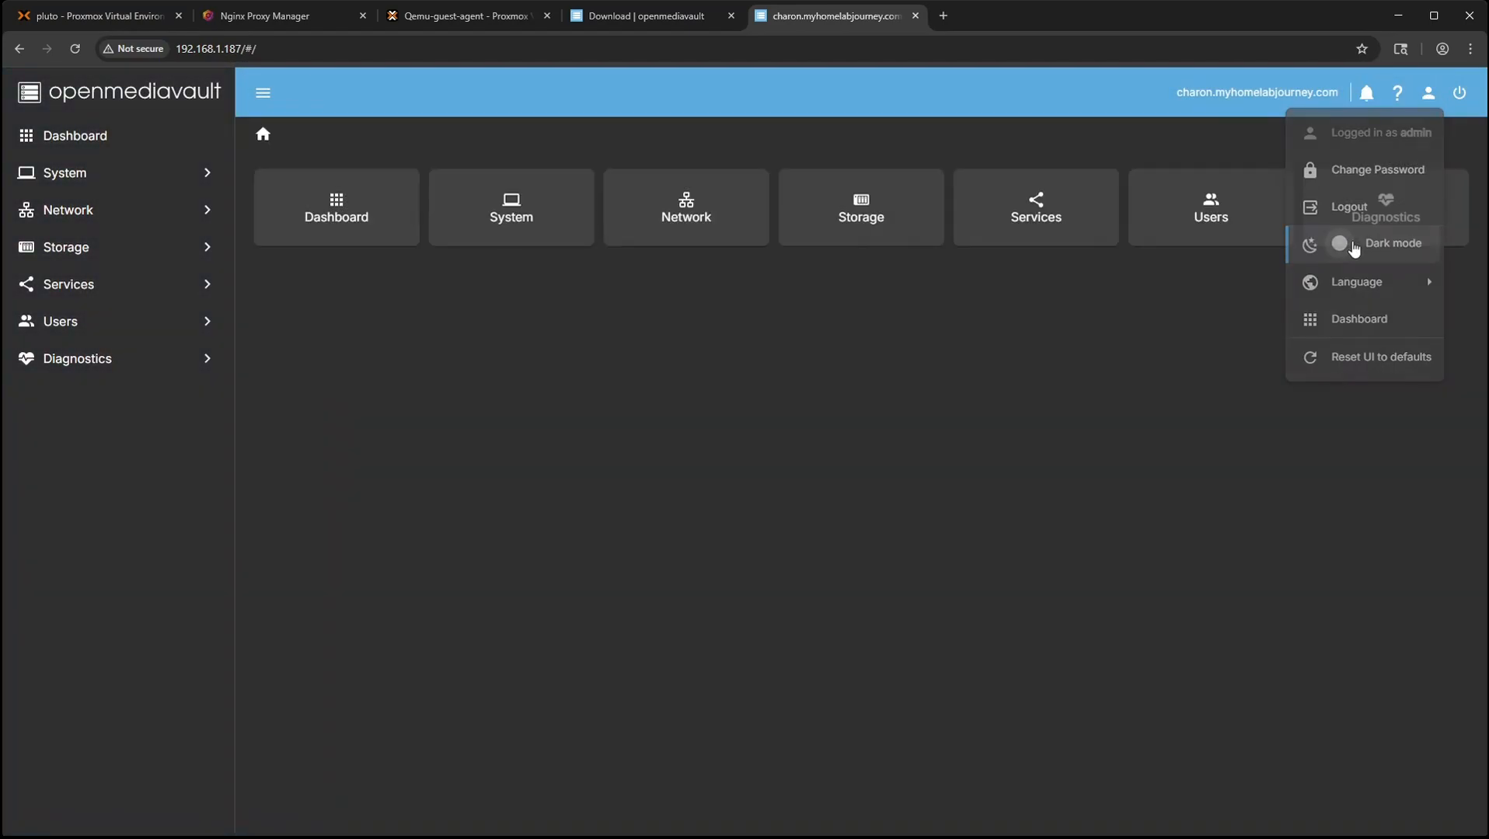
{"action": "left_click", "coordinate": [1428, 93]}
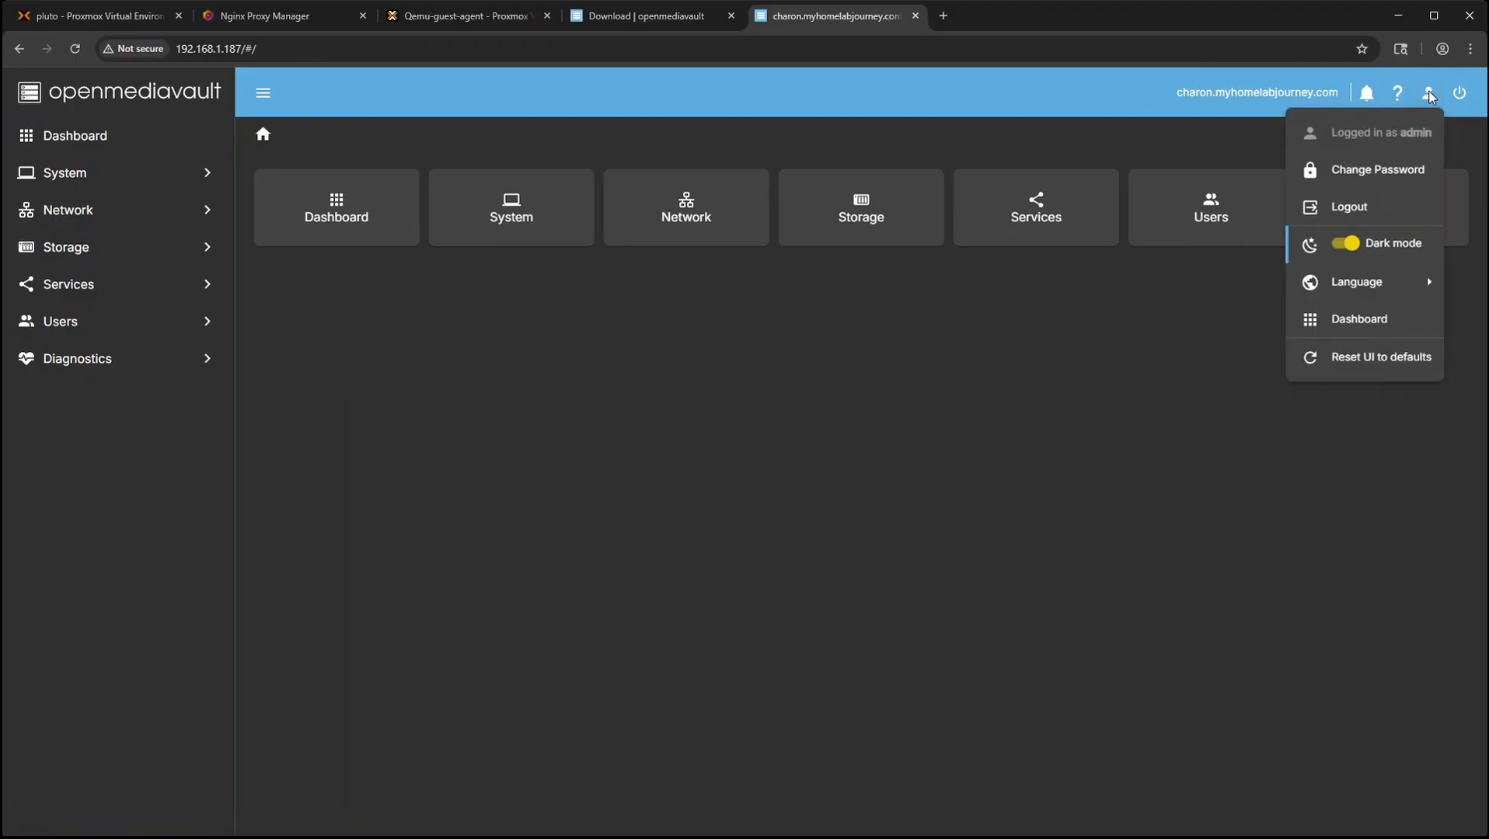
{"action": "left_click", "coordinate": [1363, 172]}
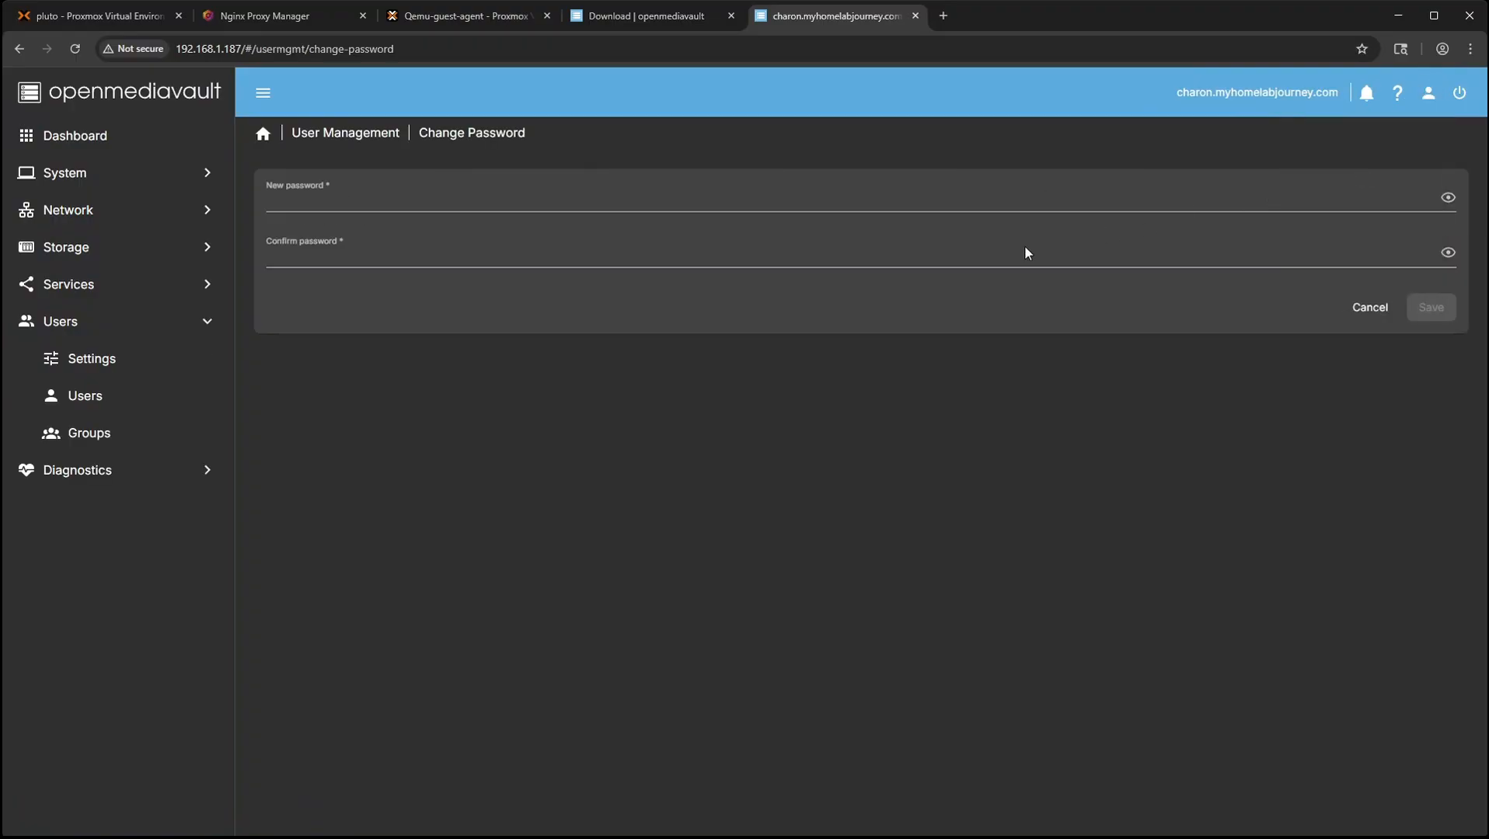
Paste the new admin password into both New and Confirm password fields and save it
{"action": "left_click", "coordinate": [311, 197]}
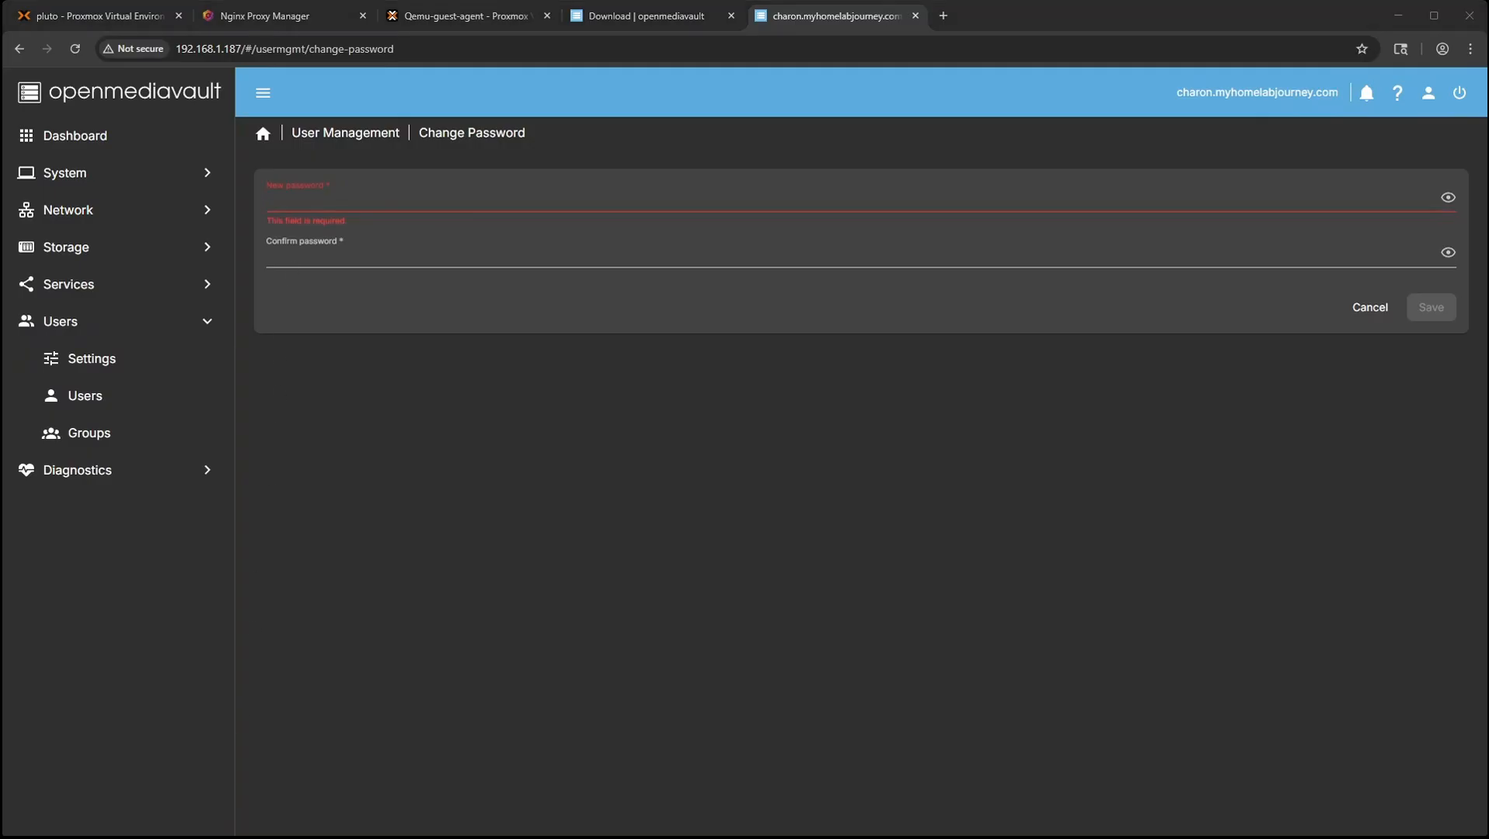
{"action": "left_click", "coordinate": [342, 202]}
{"action": "left_click", "coordinate": [342, 202]}
{"action": "key", "text": "ctrl+v"}
{"action": "left_click", "coordinate": [351, 253]}
{"action": "key", "text": "ctrl+v"}
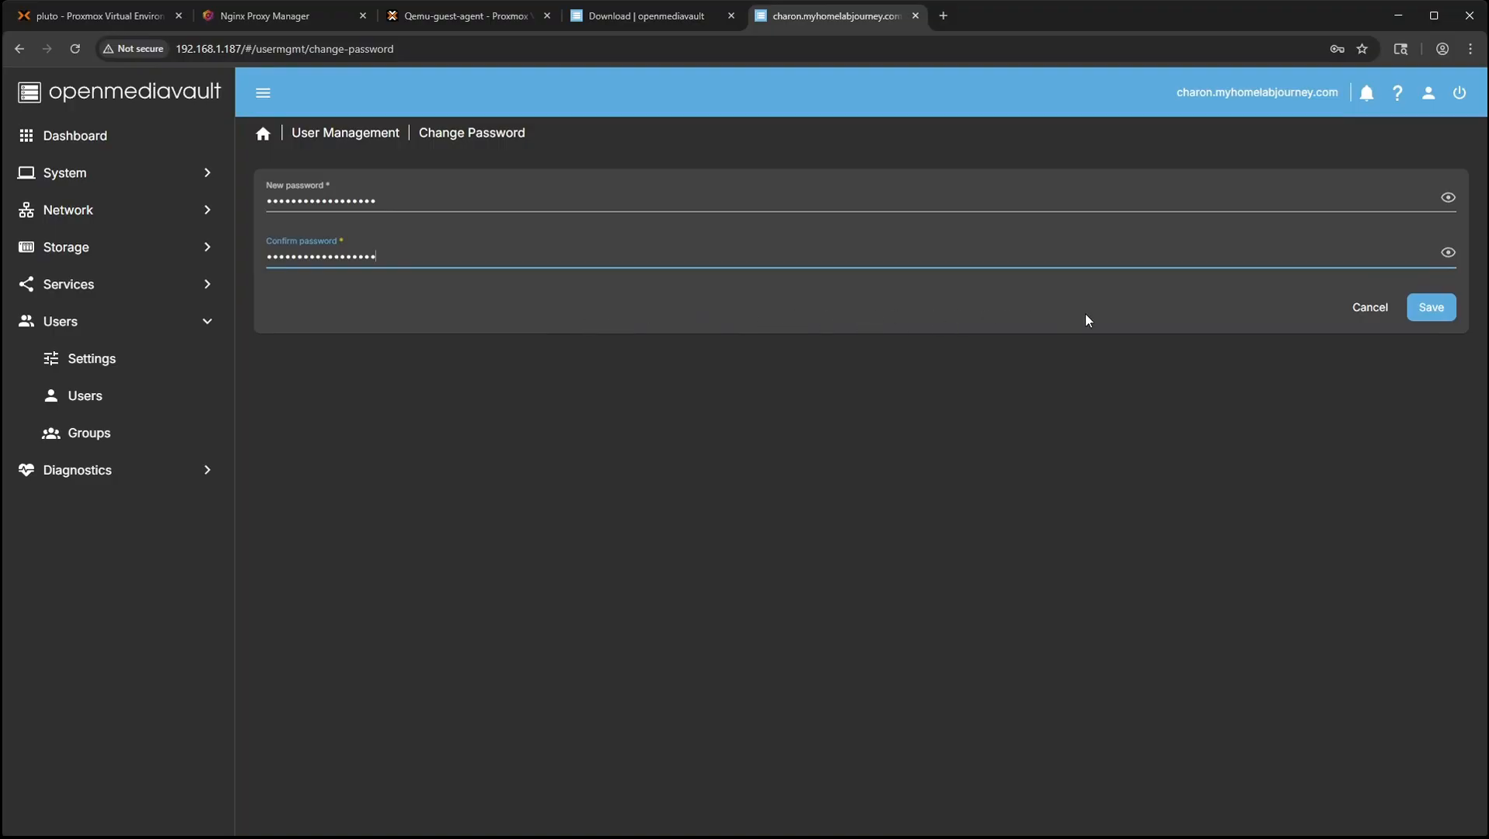
{"action": "left_click", "coordinate": [1430, 307]}
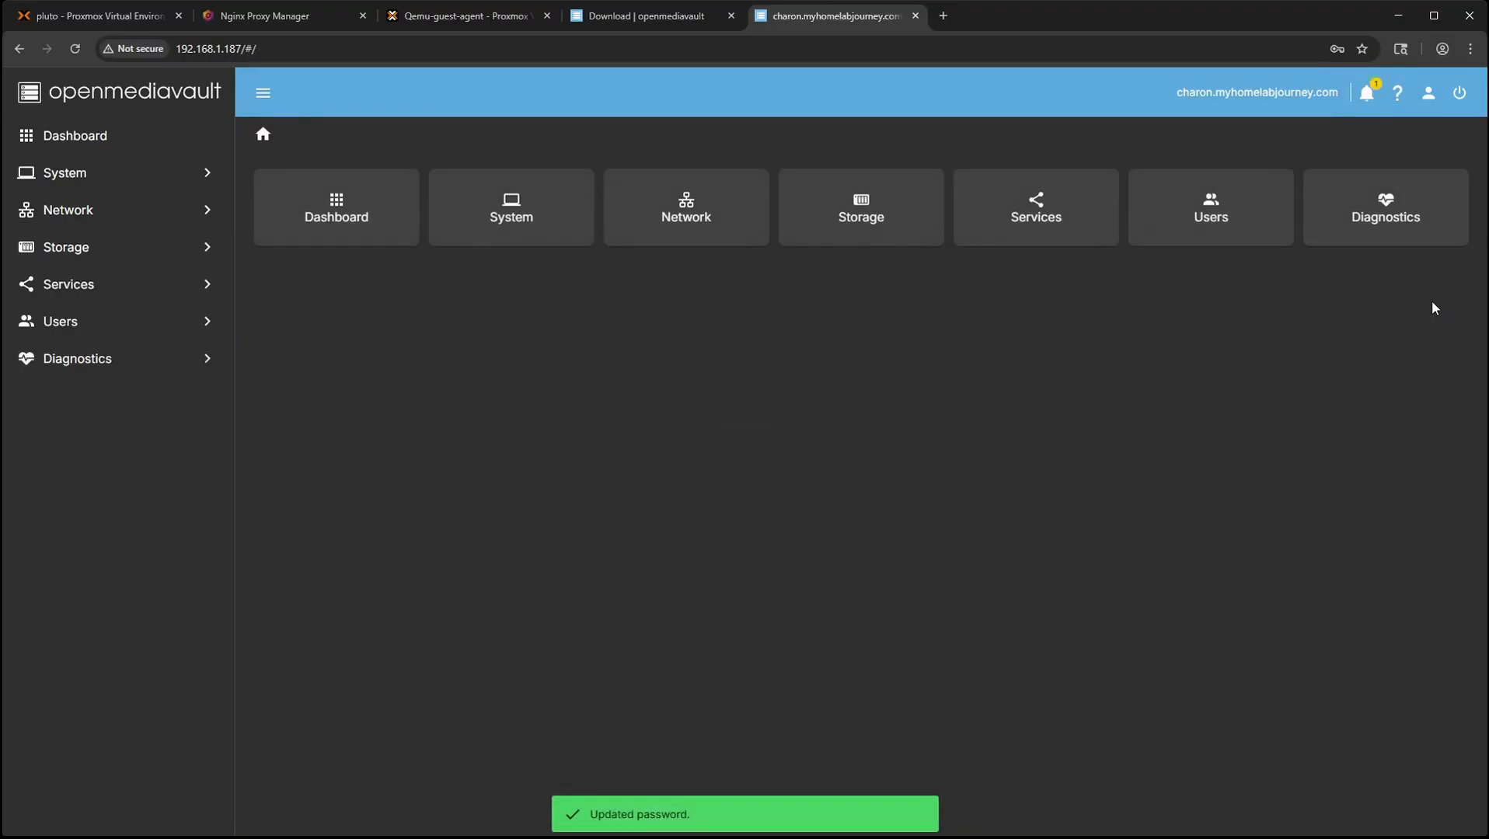
Reboot openmediavault with confirmation, then reload the login page at 192.168.1.187
{"action": "left_click", "coordinate": [1459, 93]}
{"action": "left_click", "coordinate": [1419, 135]}
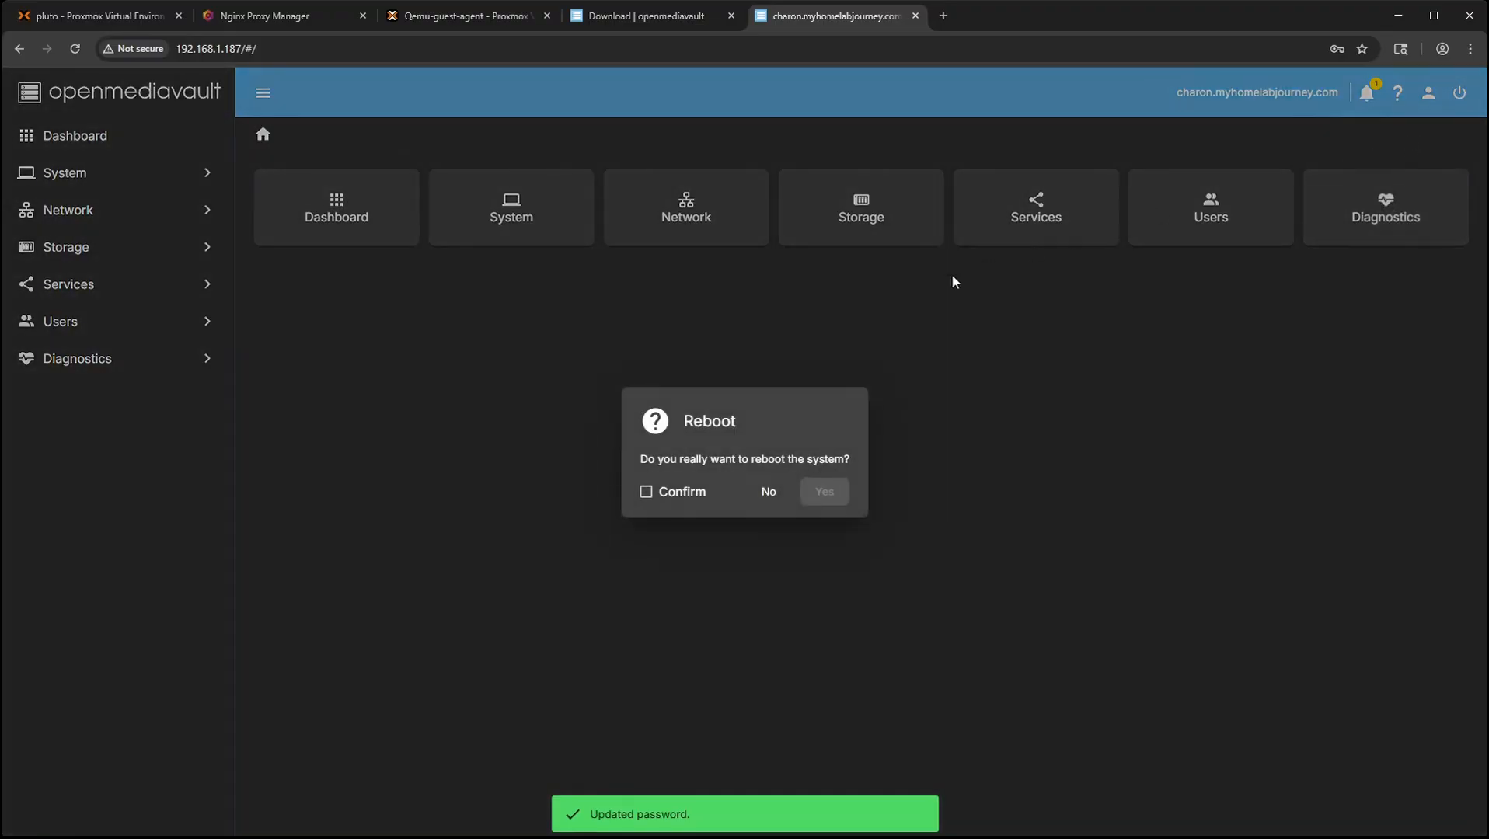
{"action": "left_click", "coordinate": [677, 491]}
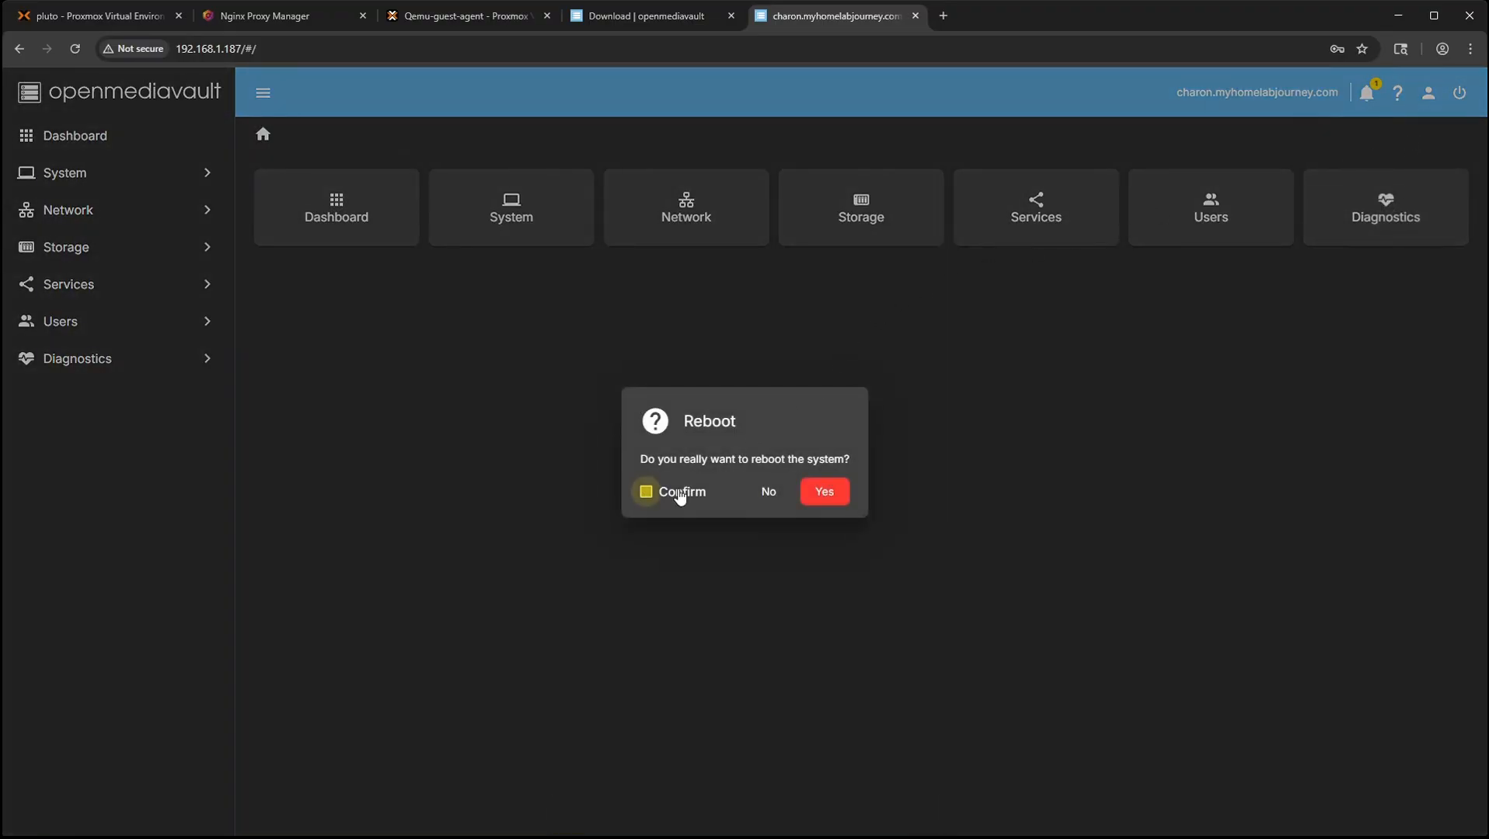
{"action": "left_click", "coordinate": [831, 492]}
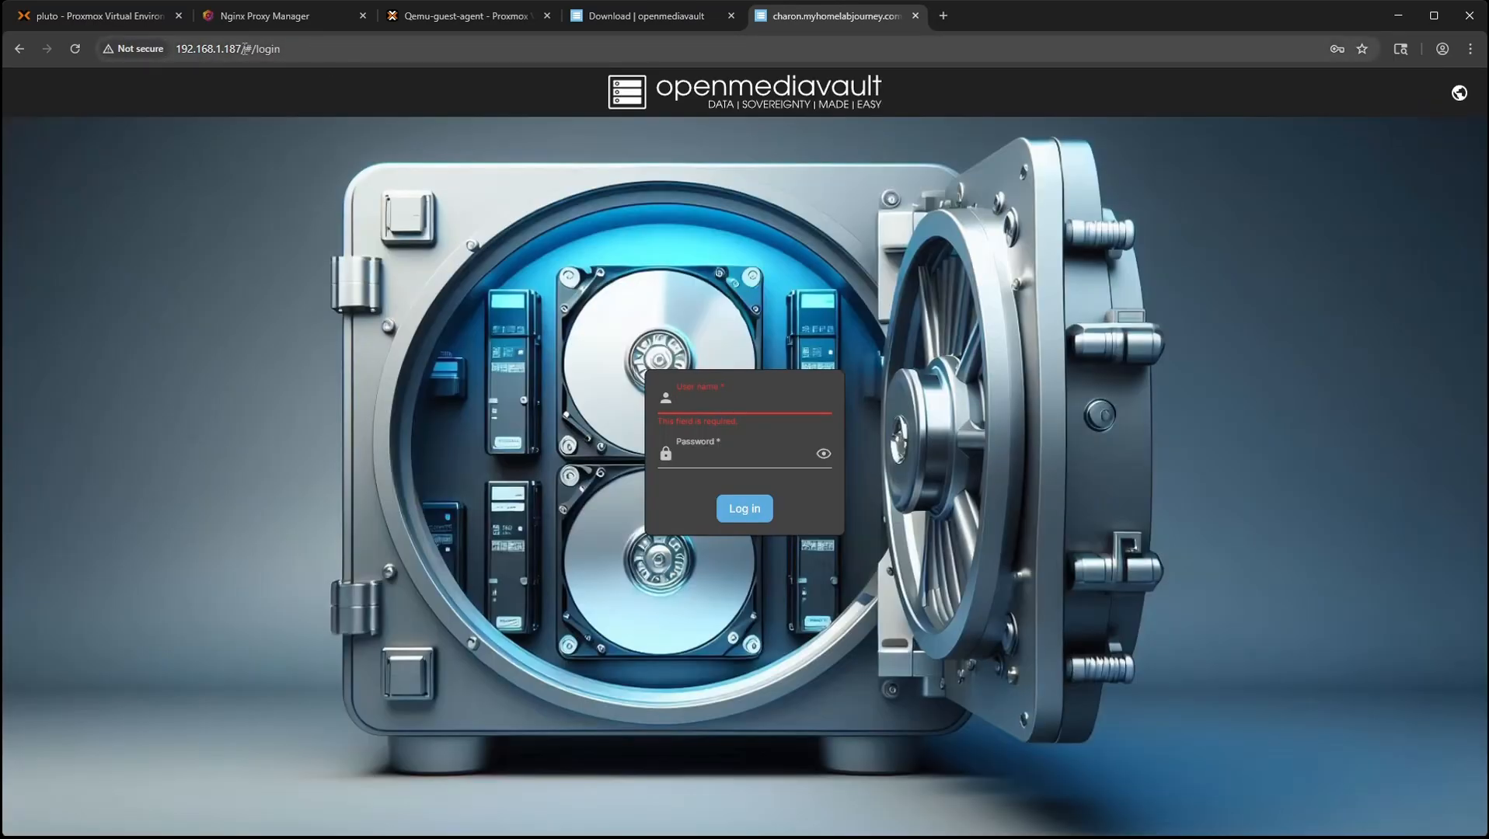
{"action": "left_click_drag", "start_coordinate": [244, 48], "coordinate": [403, 43]}
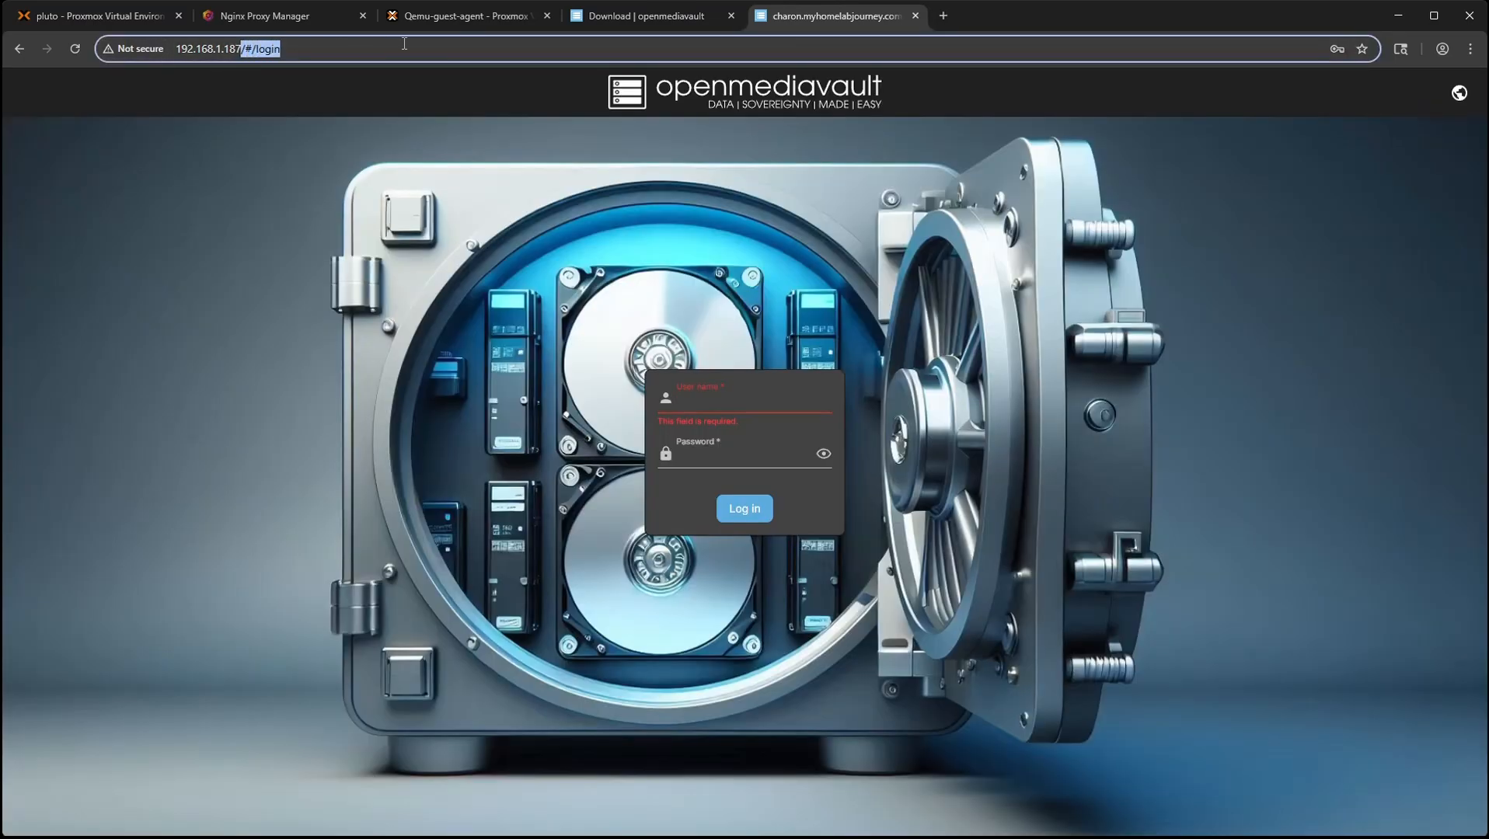
{"action": "key", "text": "Return"}
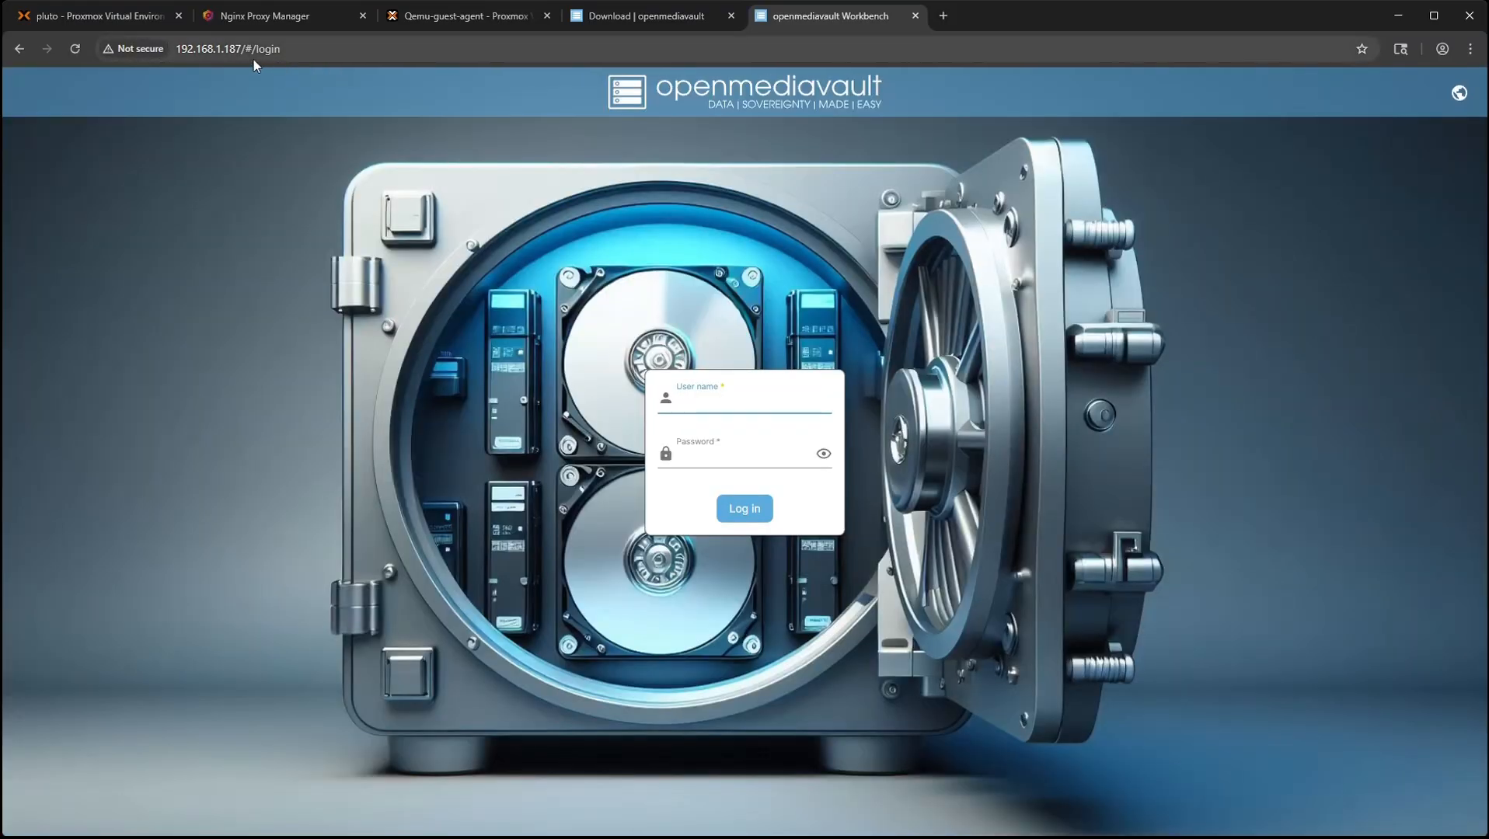
Type an omv-firstaid command at the charon VM console, then clear it
{"action": "left_click", "coordinate": [225, 48]}
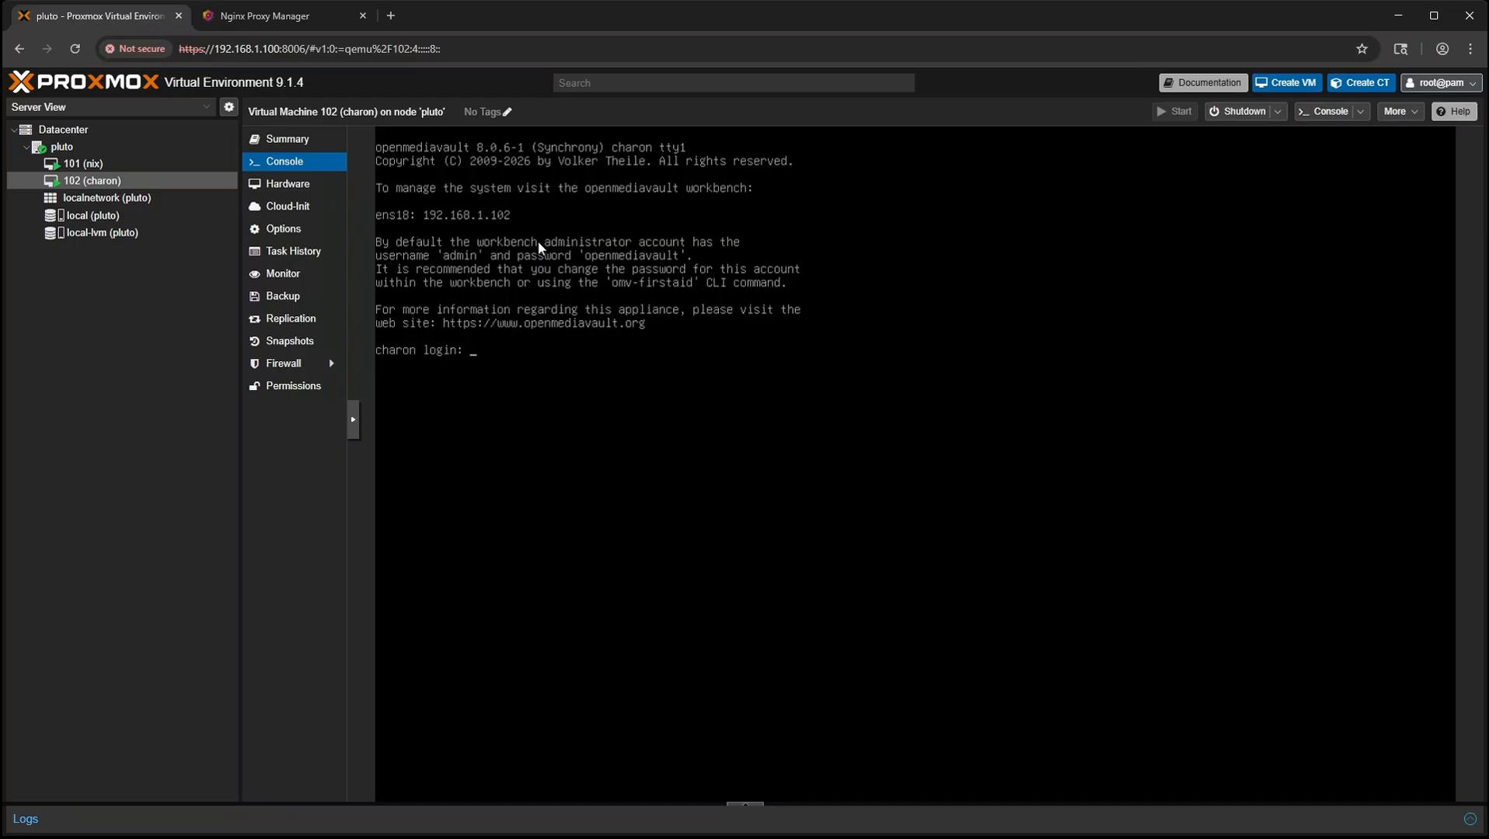
{"action": "type", "text": "ov"}
{"action": "key", "text": "BackSpace"}
{"action": "type", "text": "mv-firstaid"}
{"action": "key", "text": "BackSpace"}
{"action": "key", "text": "BackSpace"}
{"action": "key", "text": "BackSpace"}
{"action": "key", "text": "BackSpace"}
{"action": "key", "text": "BackSpace"}
{"action": "key", "text": "BackSpace"}
{"action": "key", "text": "BackSpace"}
{"action": "key", "text": "BackSpace"}
{"action": "key", "text": "BackSpace"}
{"action": "key", "text": "BackSpace"}
{"action": "key", "text": "BackSpace"}
{"action": "key", "text": "BackSpace"}
Inspect the VM's network device settings without changes and return to the console
{"action": "left_click", "coordinate": [296, 185]}
{"action": "left_click", "coordinate": [459, 319]}
{"action": "left_click", "coordinate": [473, 139]}
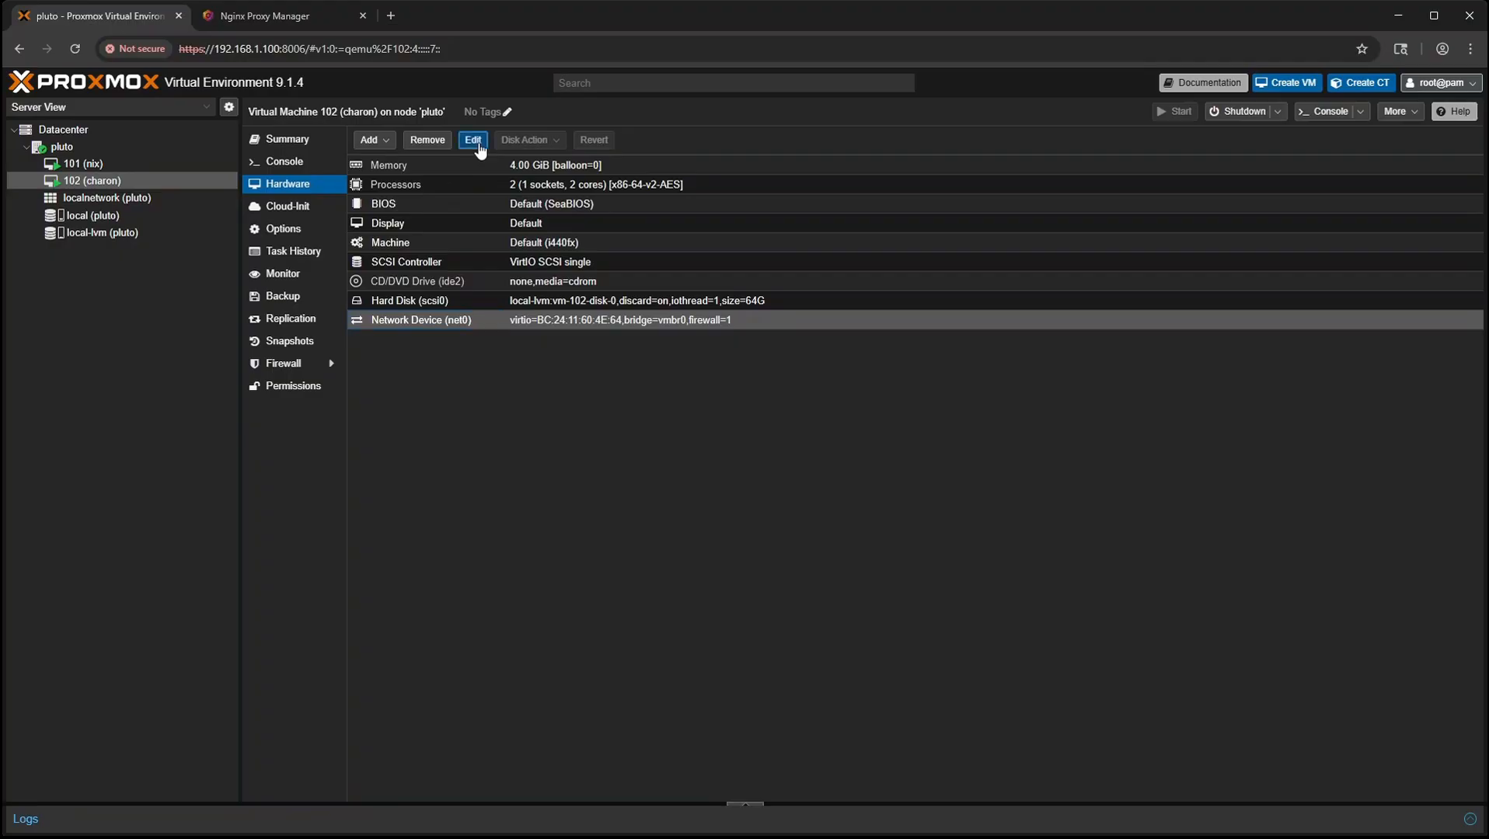
{"action": "left_click", "coordinate": [926, 452]}
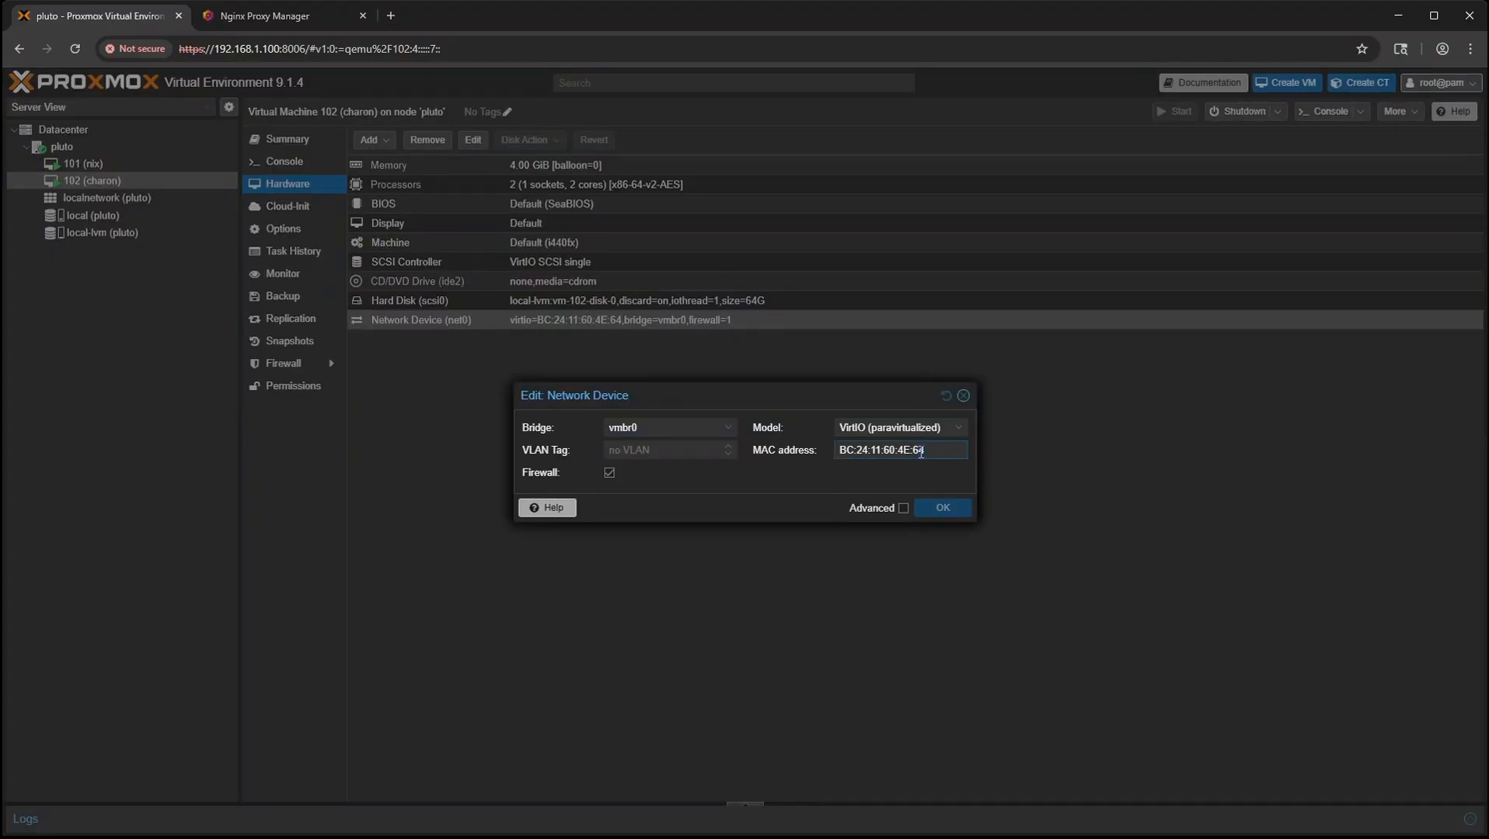
{"action": "left_click", "coordinate": [964, 396]}
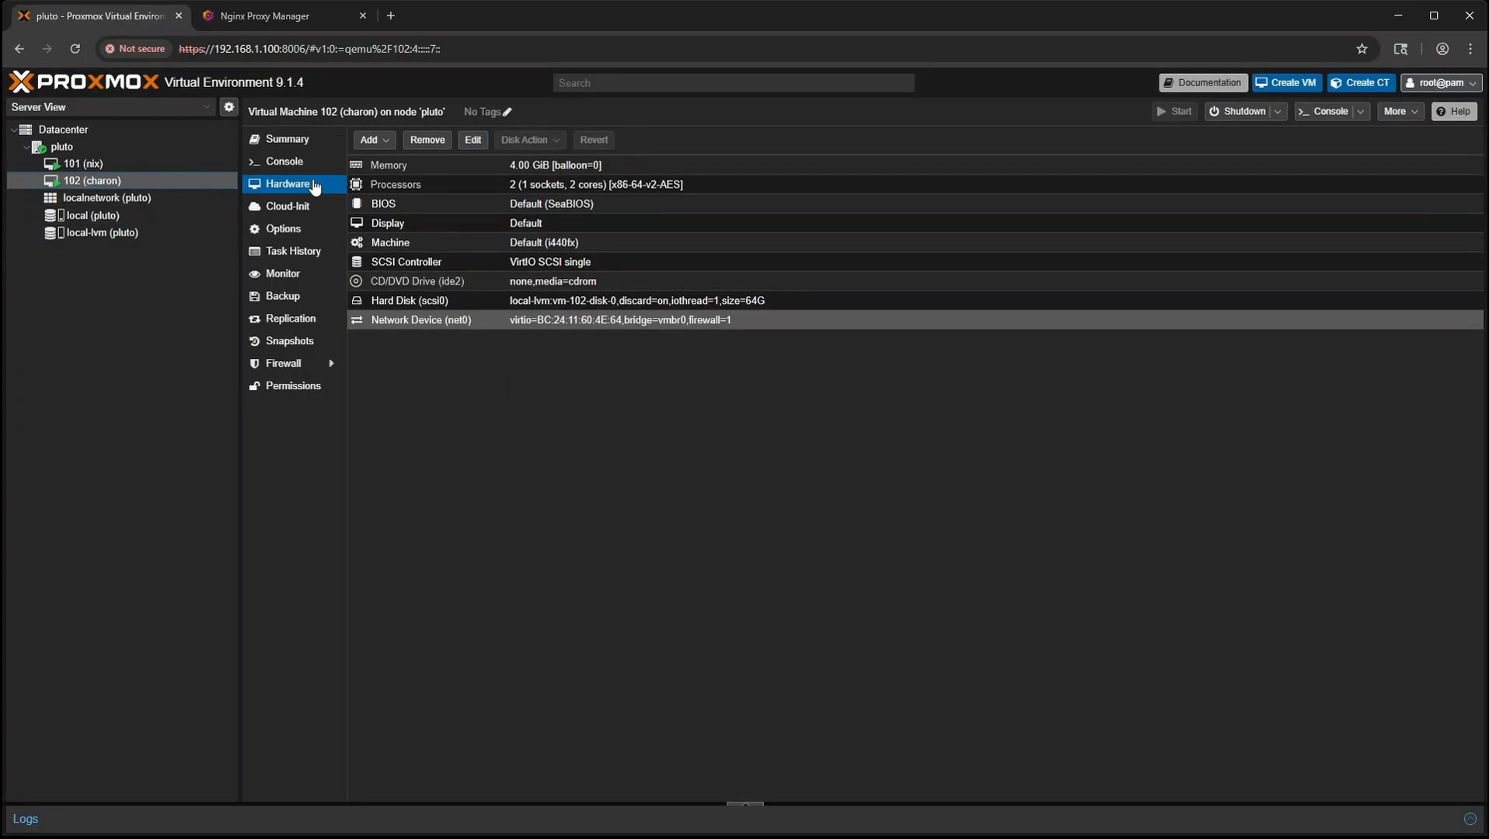
{"action": "left_click", "coordinate": [285, 161]}
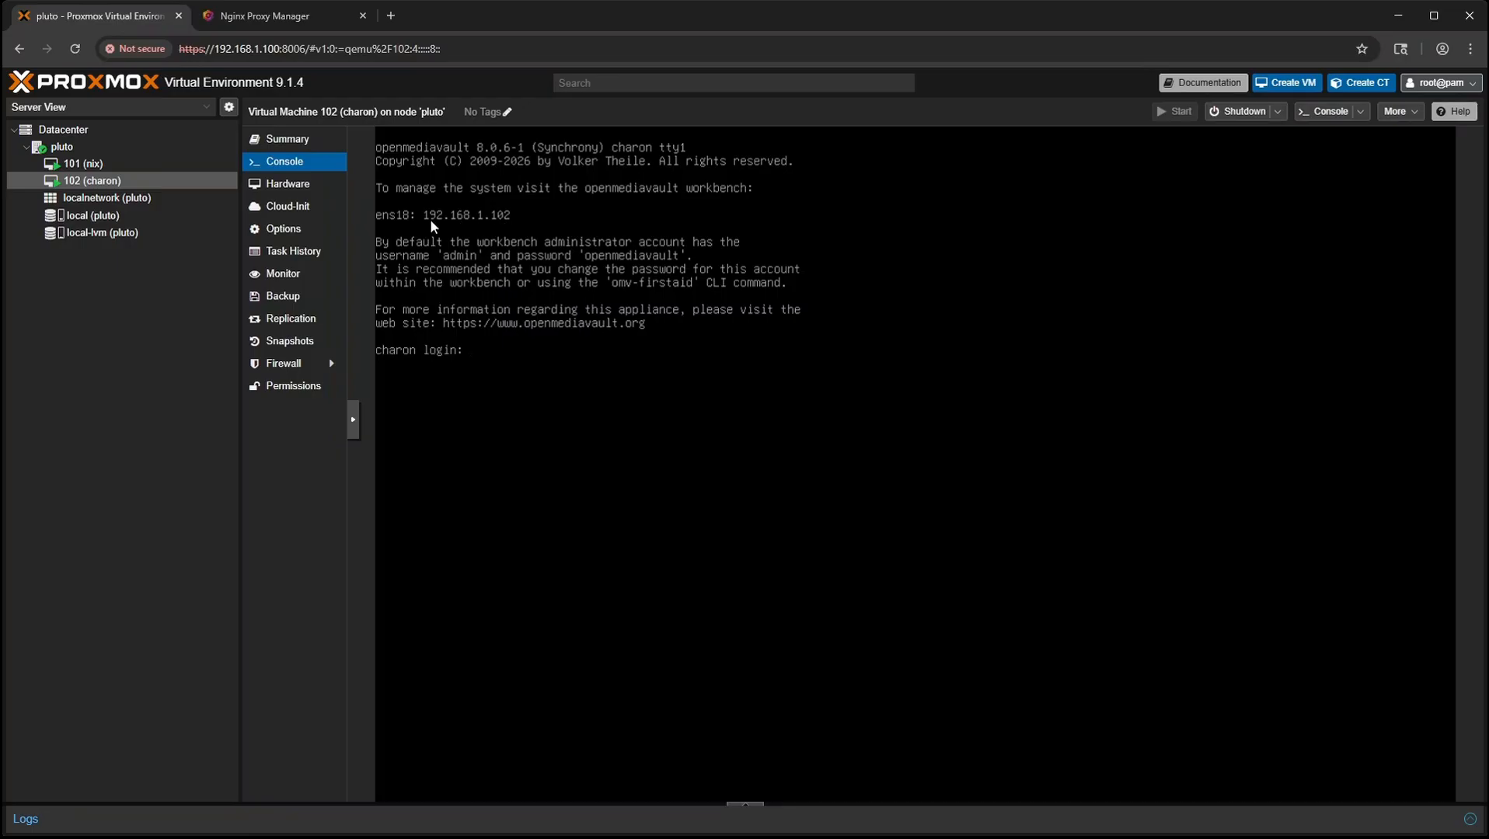
Load openmediavault at 192.168.1.102 in a new tab, then close that tab
{"action": "left_click", "coordinate": [391, 16]}
{"action": "type", "text": "192.168.1.102"}
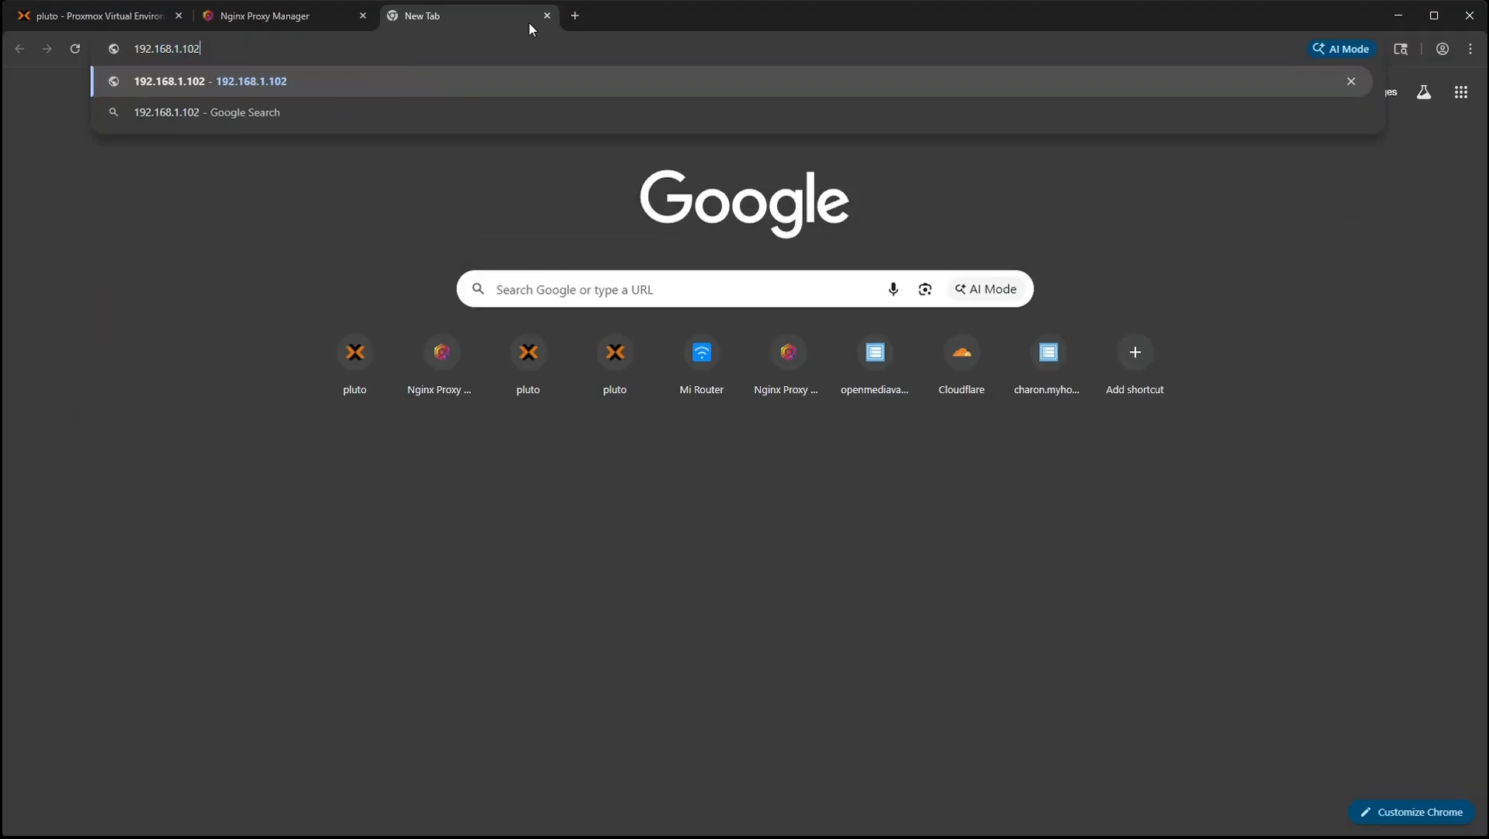
{"action": "key", "text": "Return"}
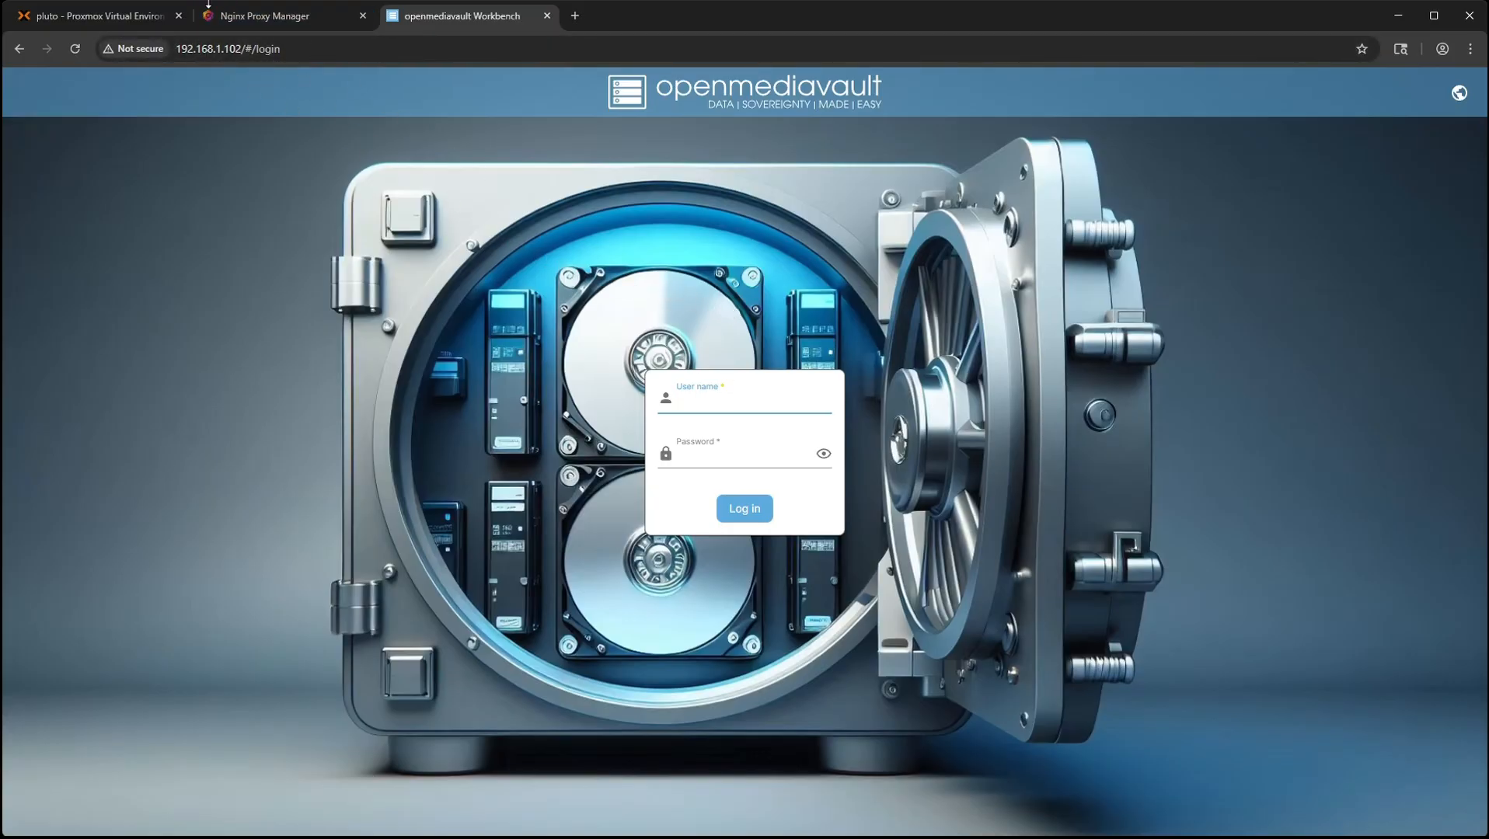
{"action": "key", "text": "ctrl+w"}
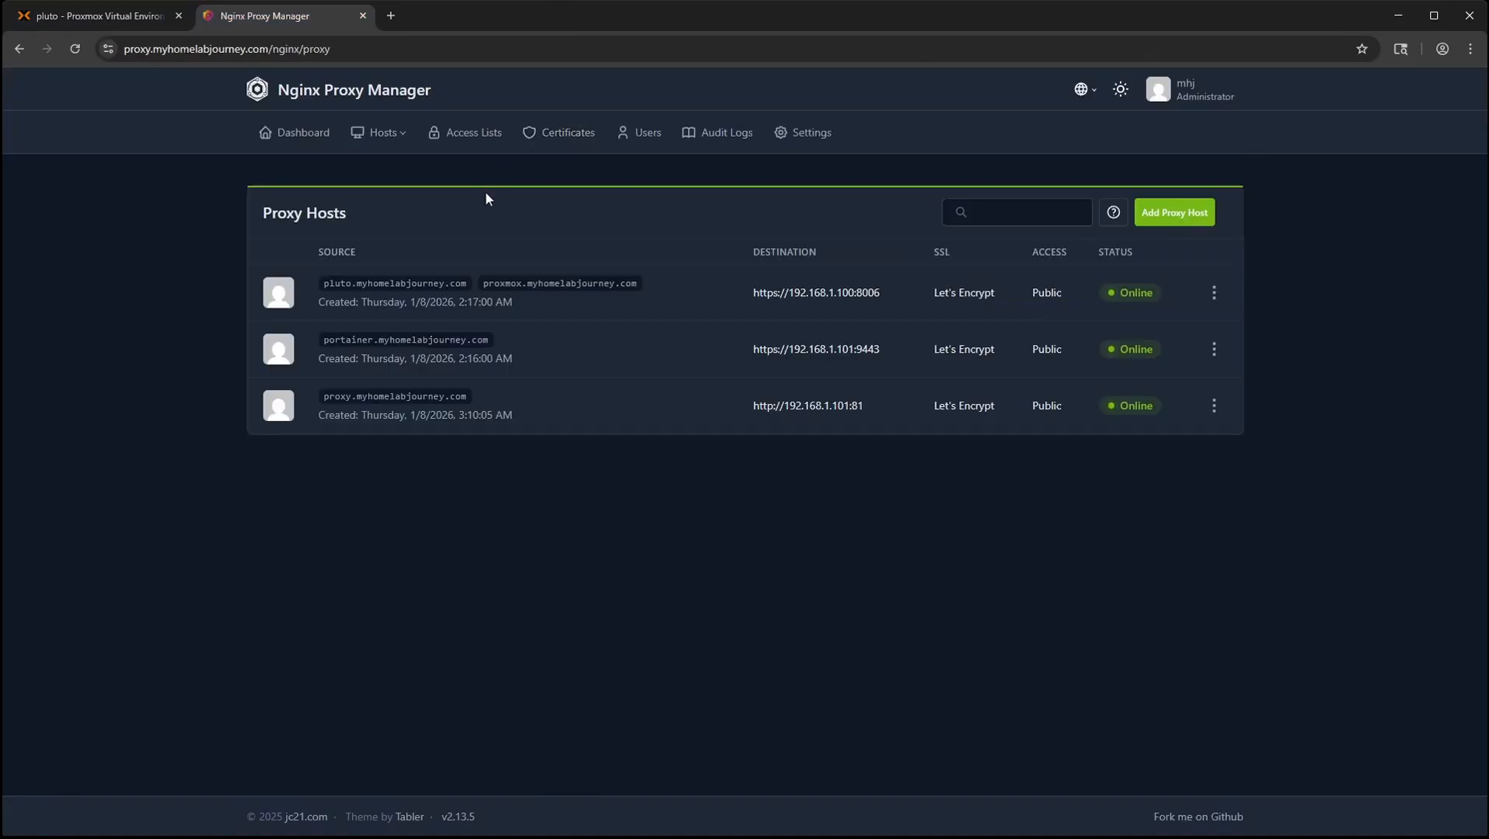
Create a proxy host for charon and nas.myhomelabjourney.com forwarding to 192.168.1.102 port 80
{"action": "left_click", "coordinate": [1169, 214]}
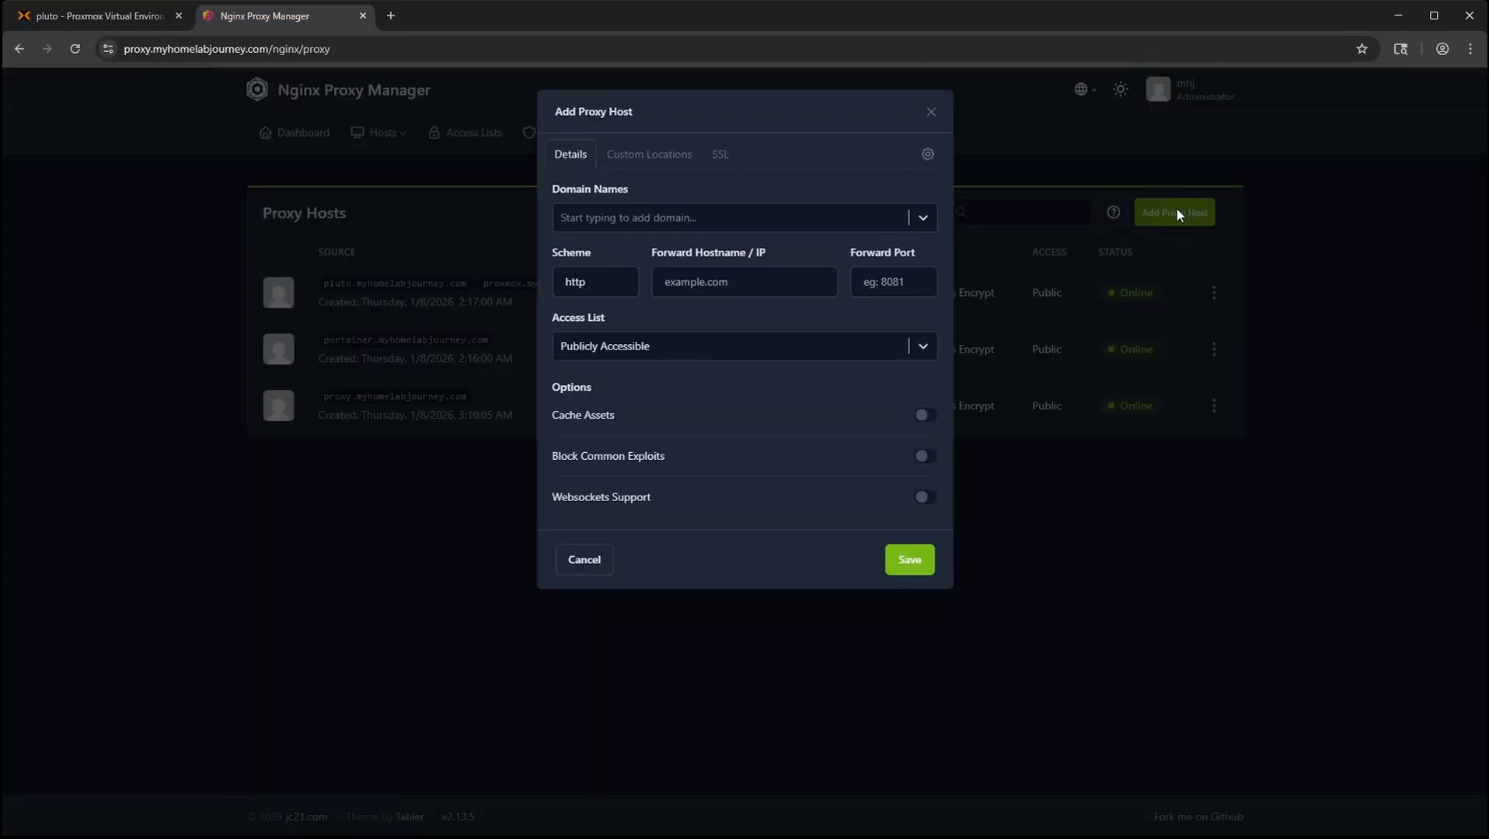
{"action": "left_click", "coordinate": [657, 219]}
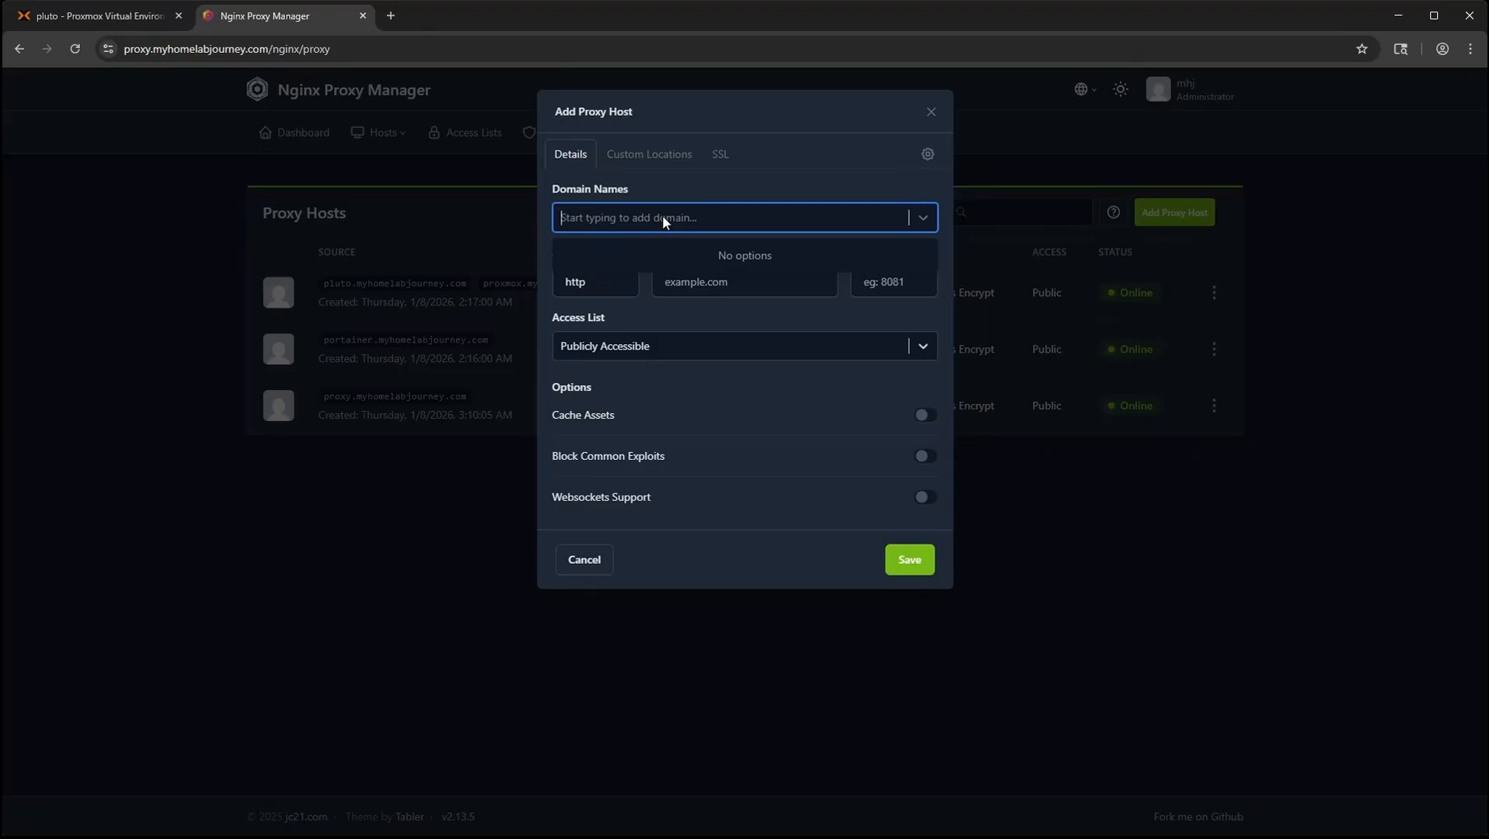
{"action": "type", "text": "charon.myhomelabjourney.com"}
{"action": "key", "text": "Return"}
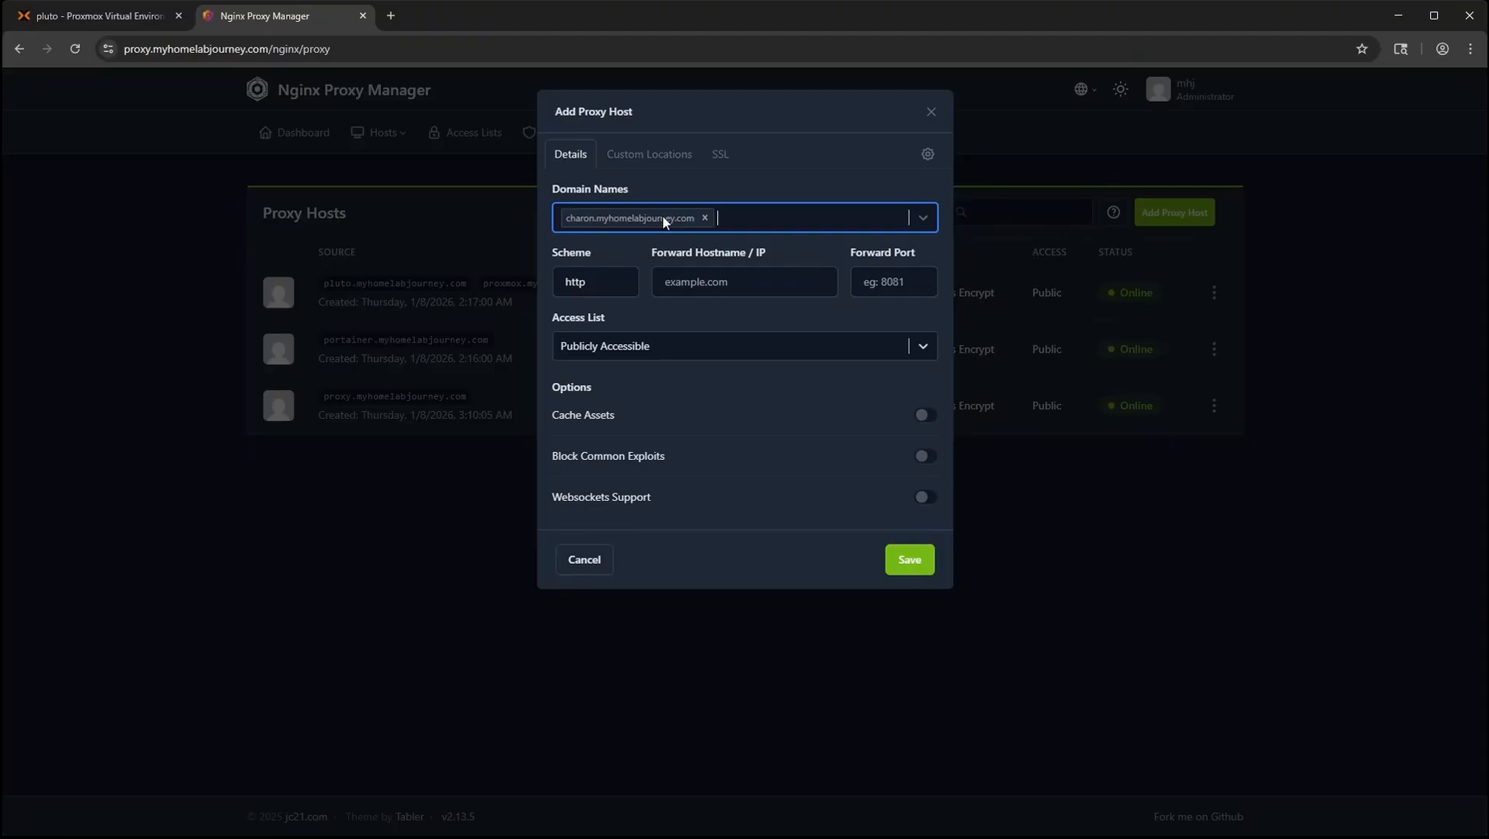
{"action": "type", "text": "nas.myhomelabjourney.com"}
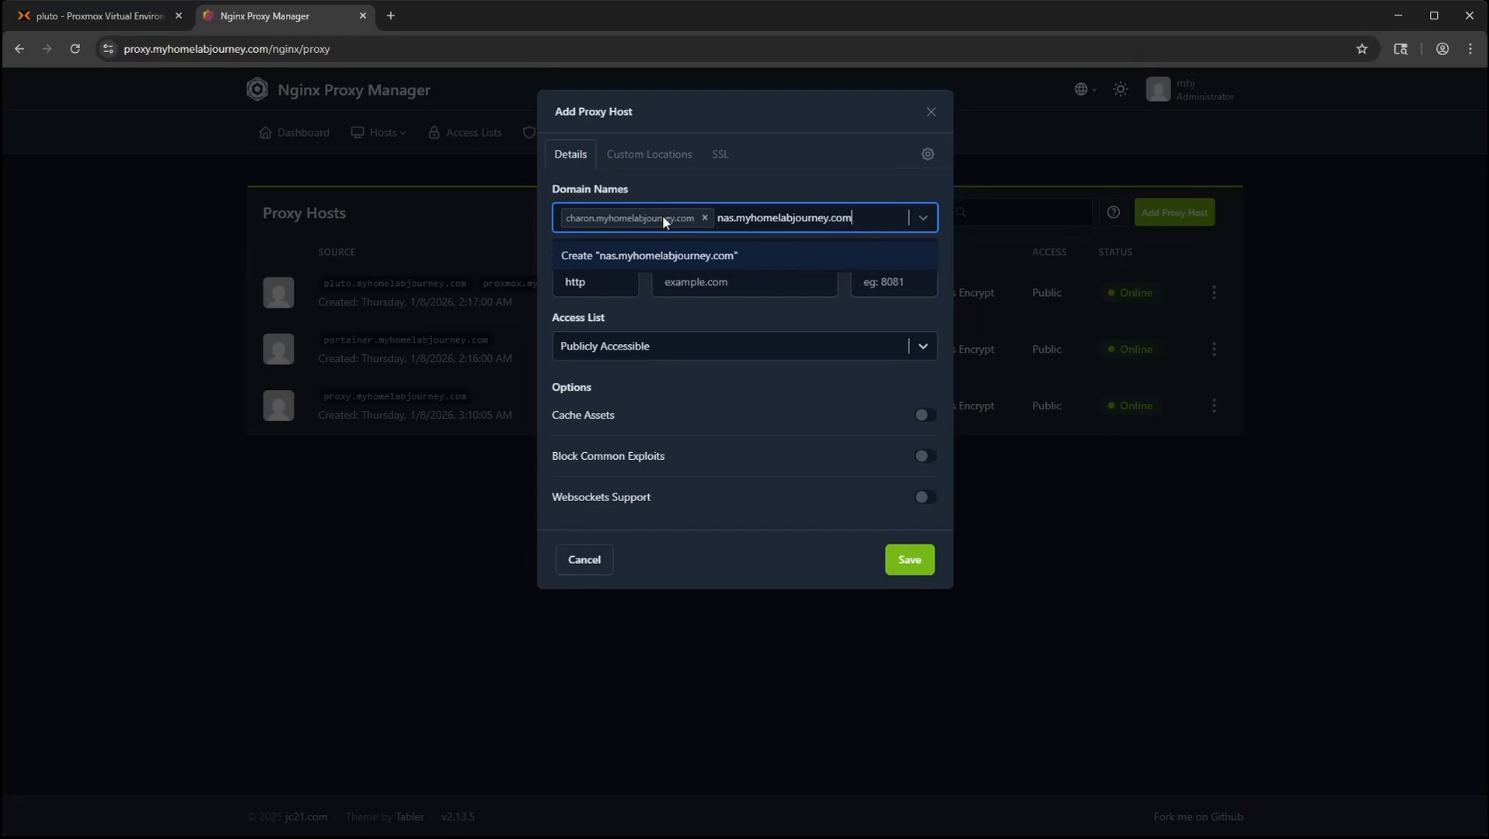
{"action": "key", "text": "Return"}
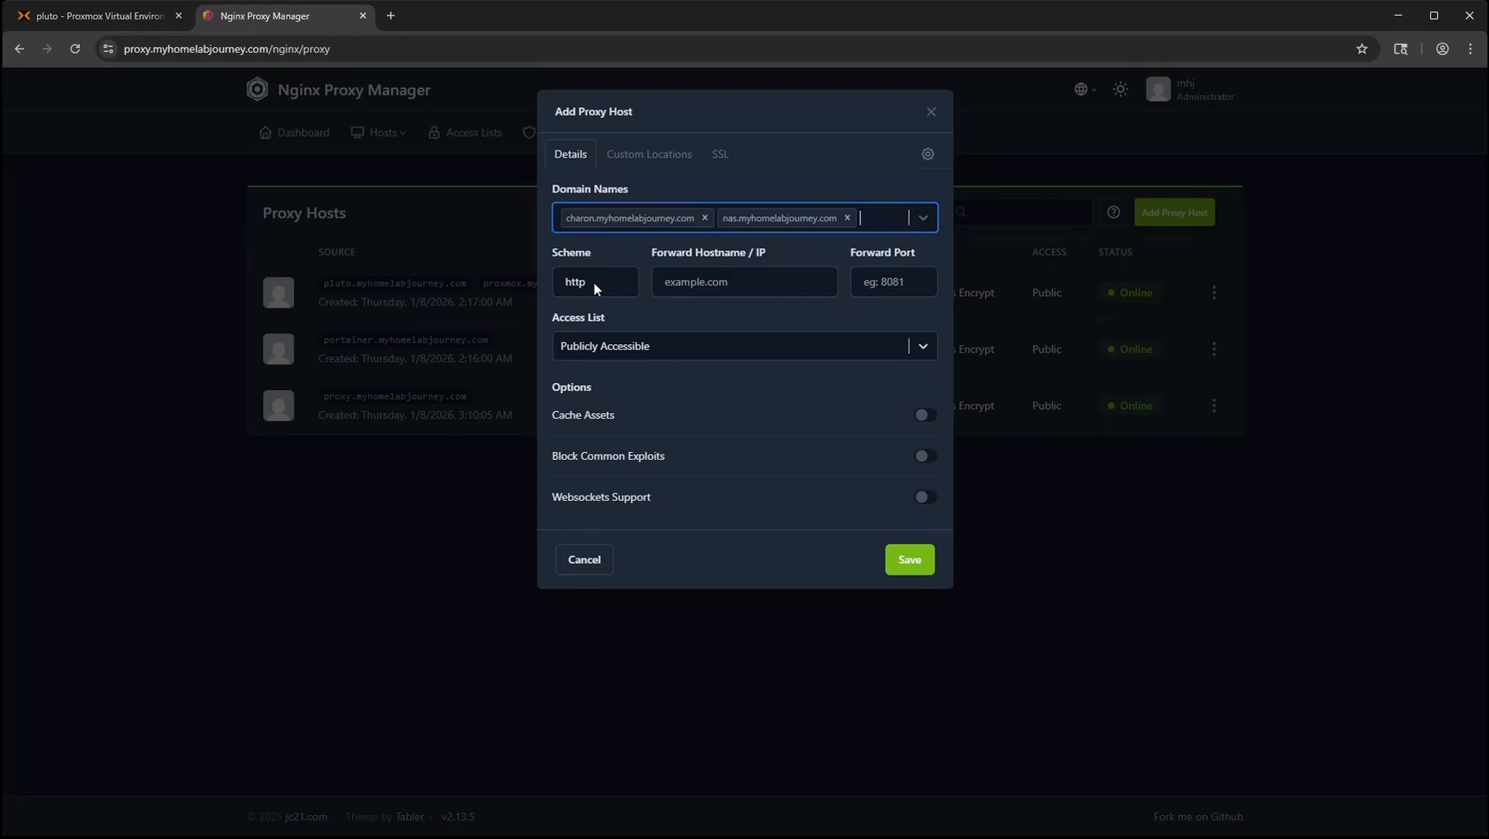
{"action": "left_click", "coordinate": [724, 283]}
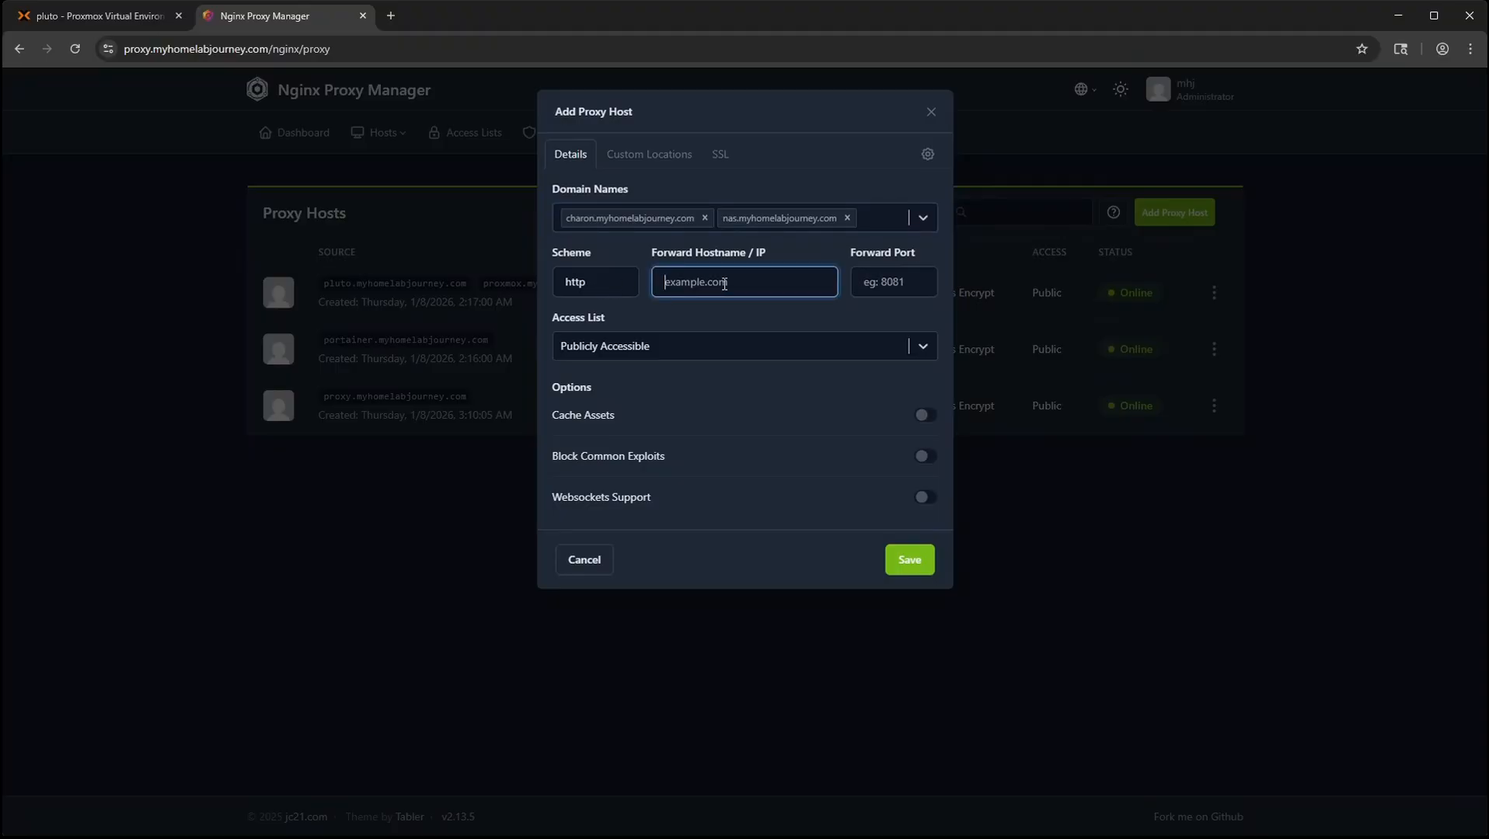
{"action": "type", "text": "192.168.1.102"}
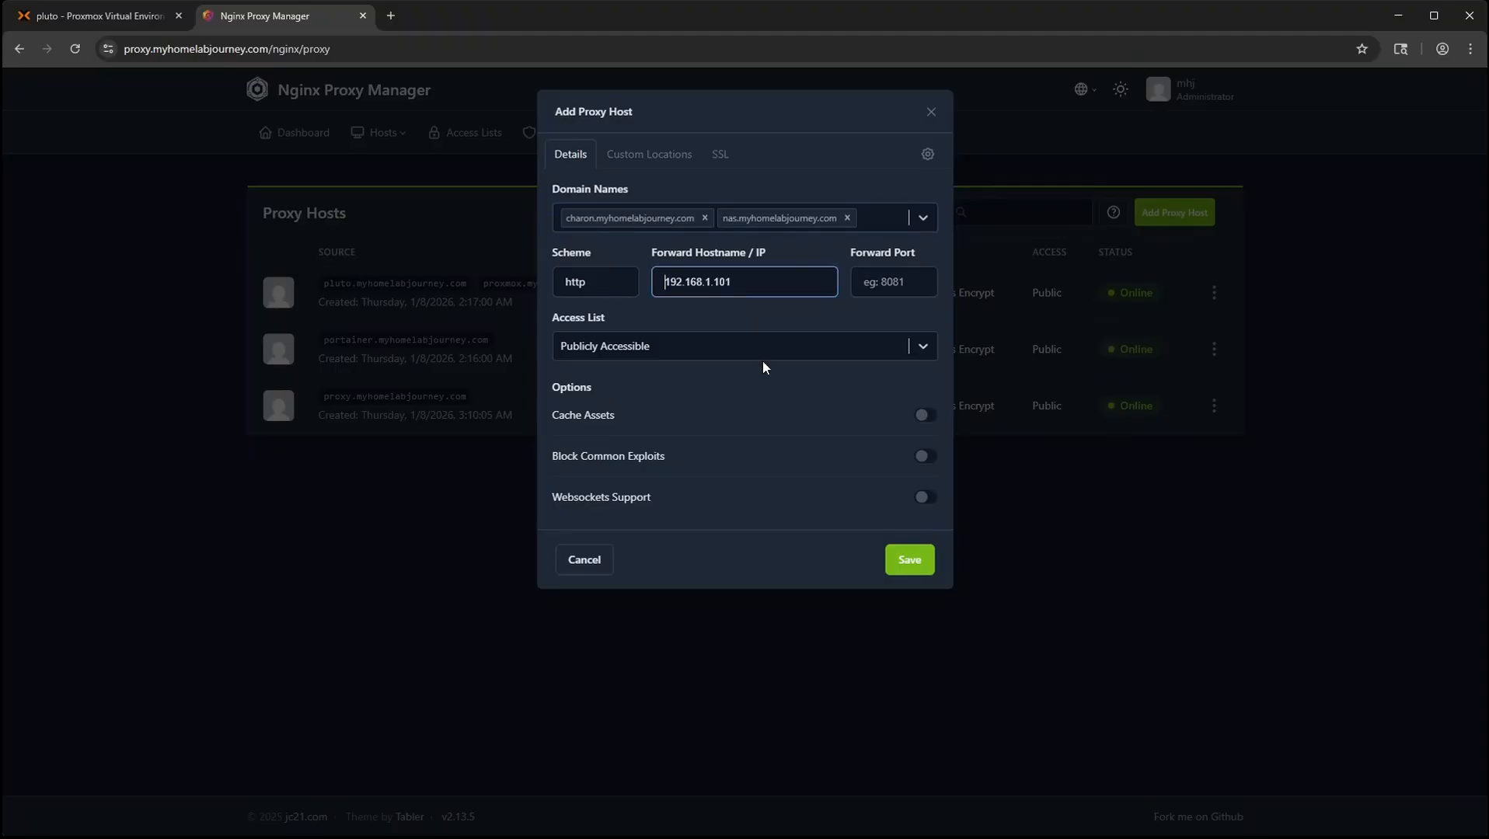
{"action": "left_click", "coordinate": [889, 286]}
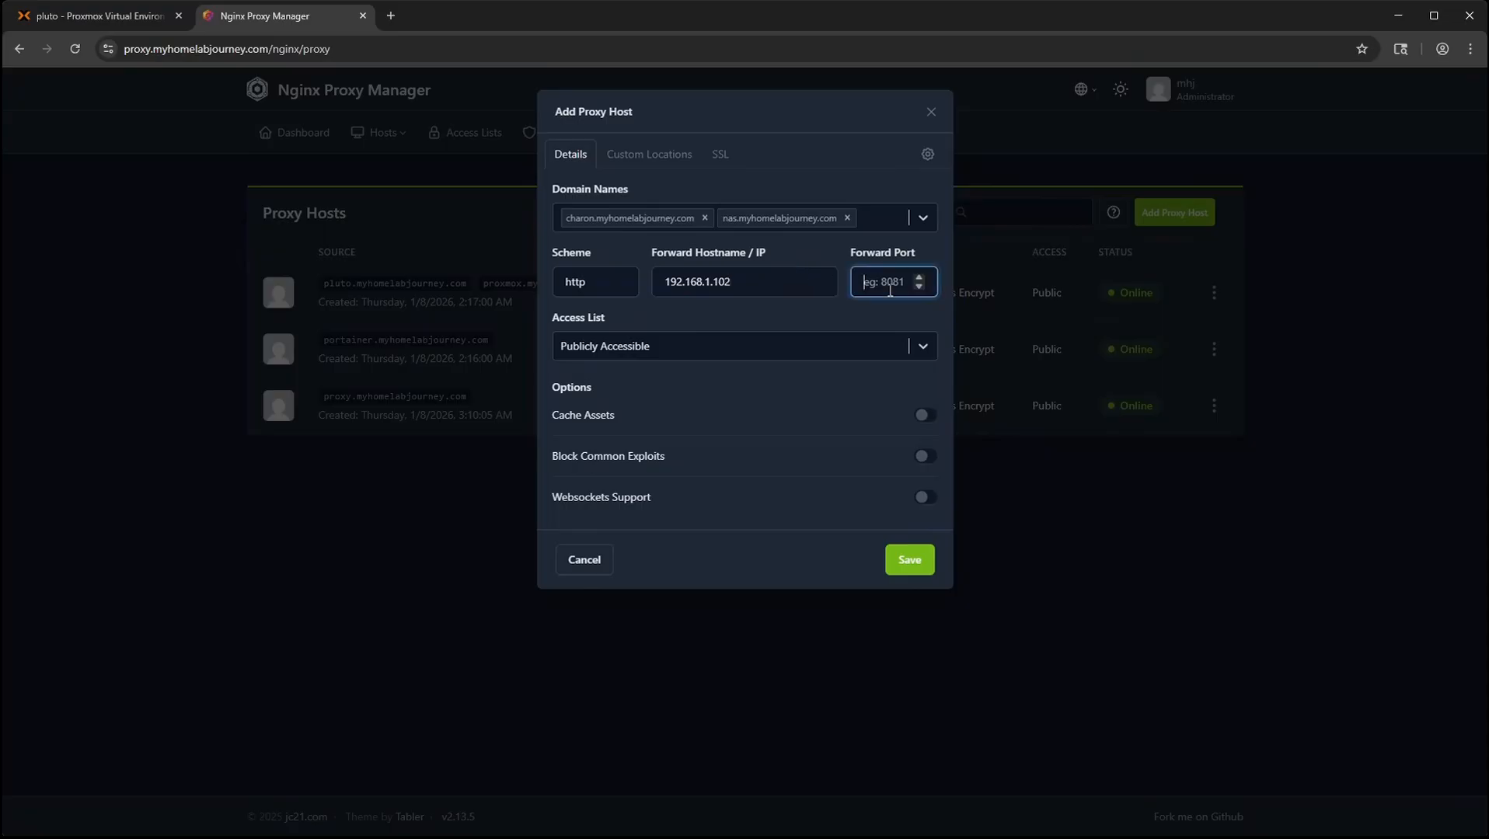
{"action": "type", "text": "80"}
Assign the *.myhomelabjourney.com wildcard certificate with Force SSL and HTTP/2, and save
{"action": "left_click", "coordinate": [671, 159]}
{"action": "left_click", "coordinate": [721, 155]}
{"action": "left_click", "coordinate": [701, 224]}
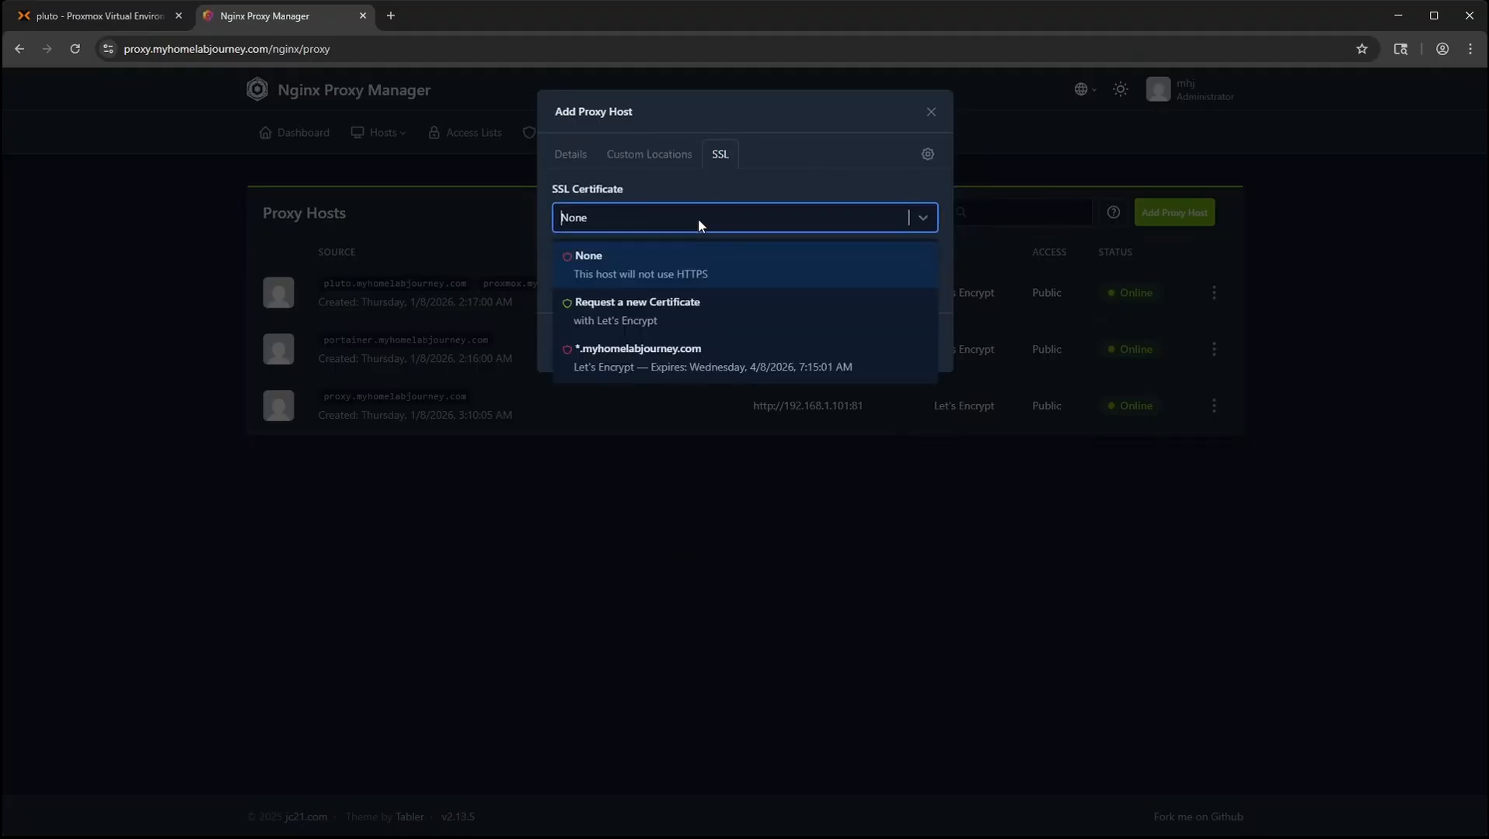
{"action": "left_click", "coordinate": [645, 362]}
{"action": "left_click", "coordinate": [615, 259]}
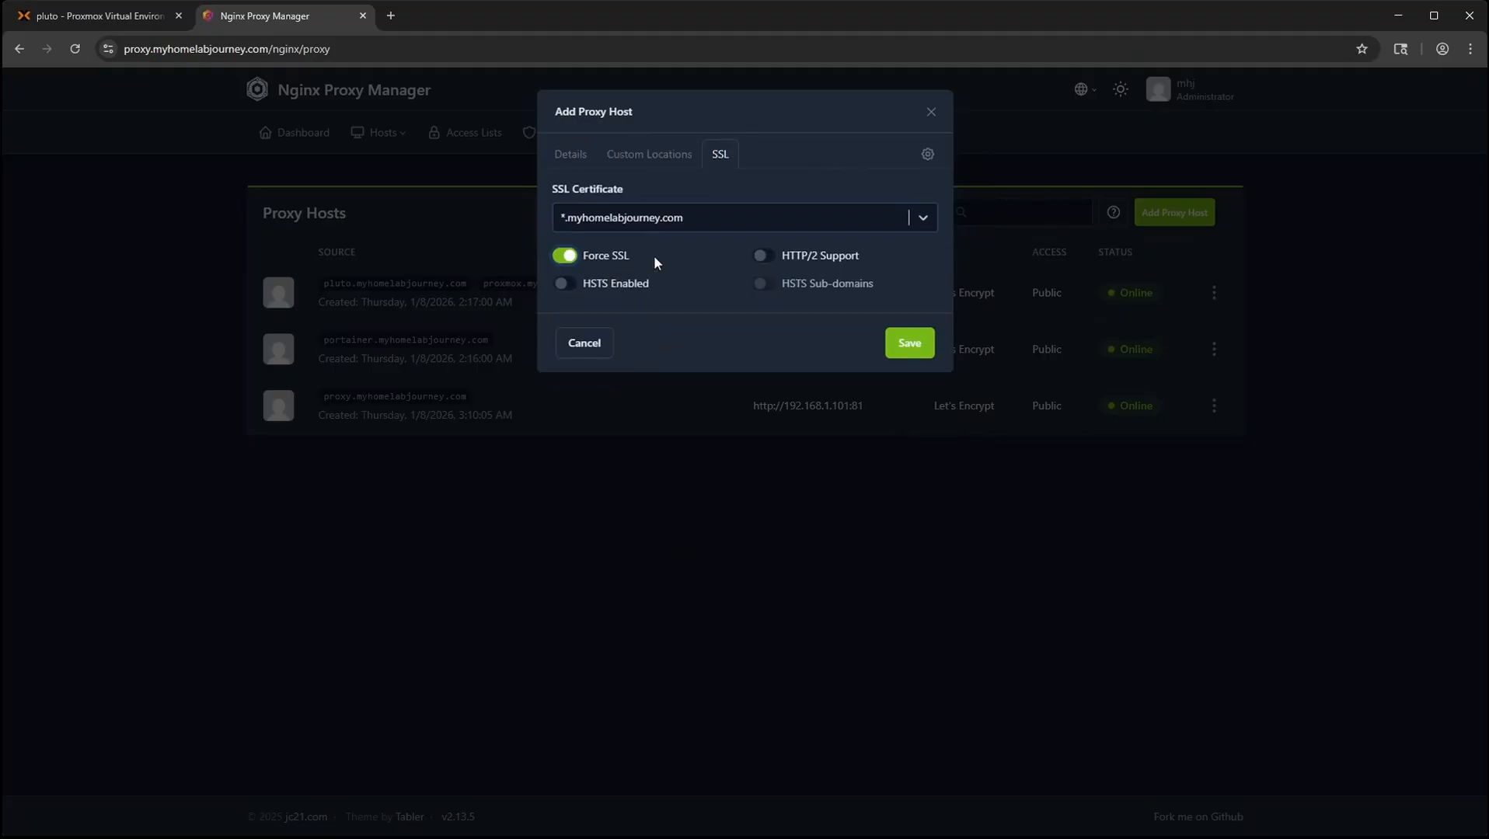
{"action": "left_click", "coordinate": [765, 256]}
{"action": "left_click", "coordinate": [906, 346]}
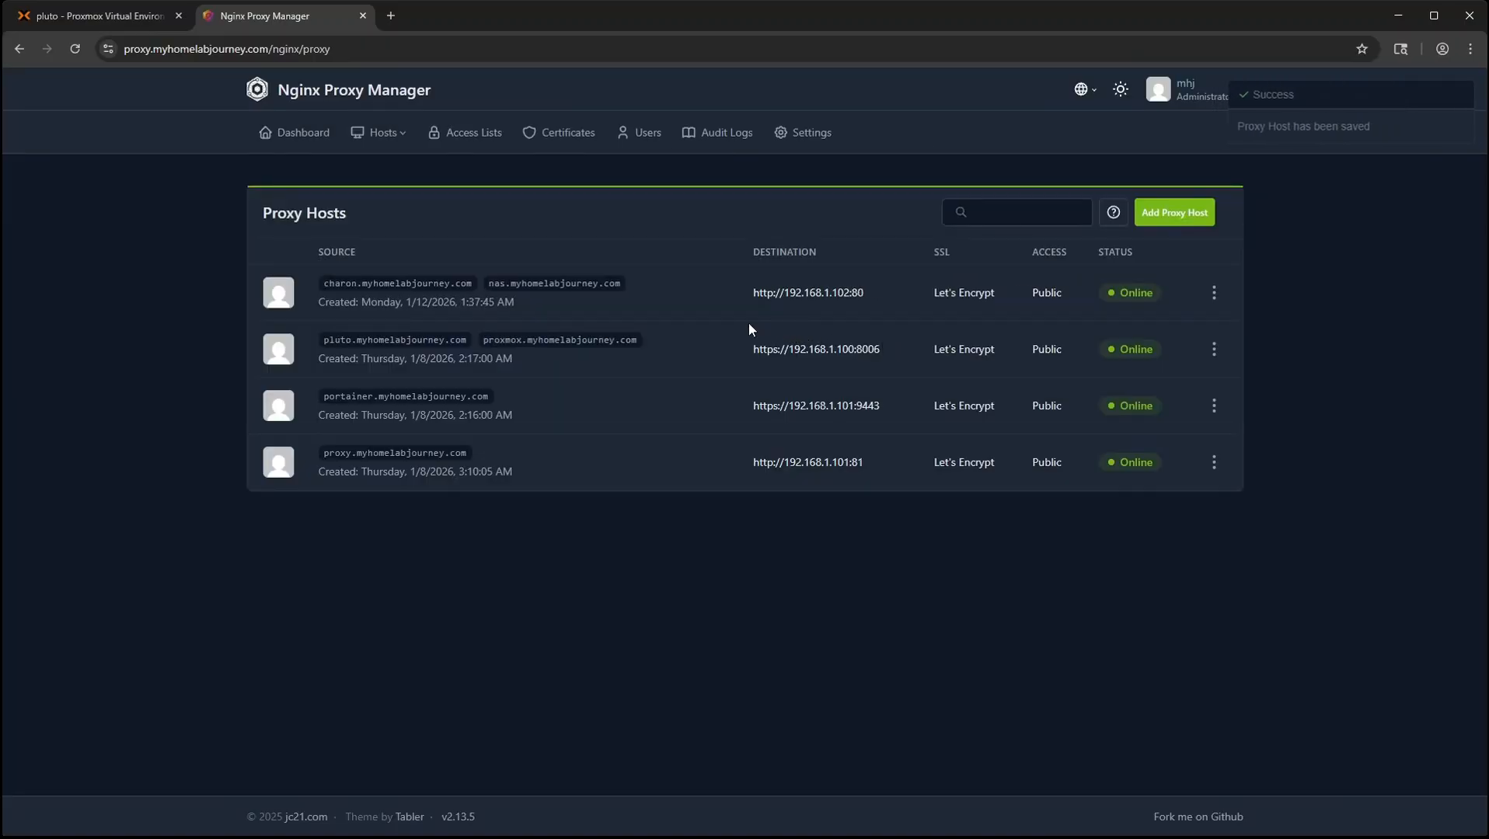
Open charon.myhomelabjourney.com in a new tab and check its page address
{"action": "left_click", "coordinate": [446, 282]}
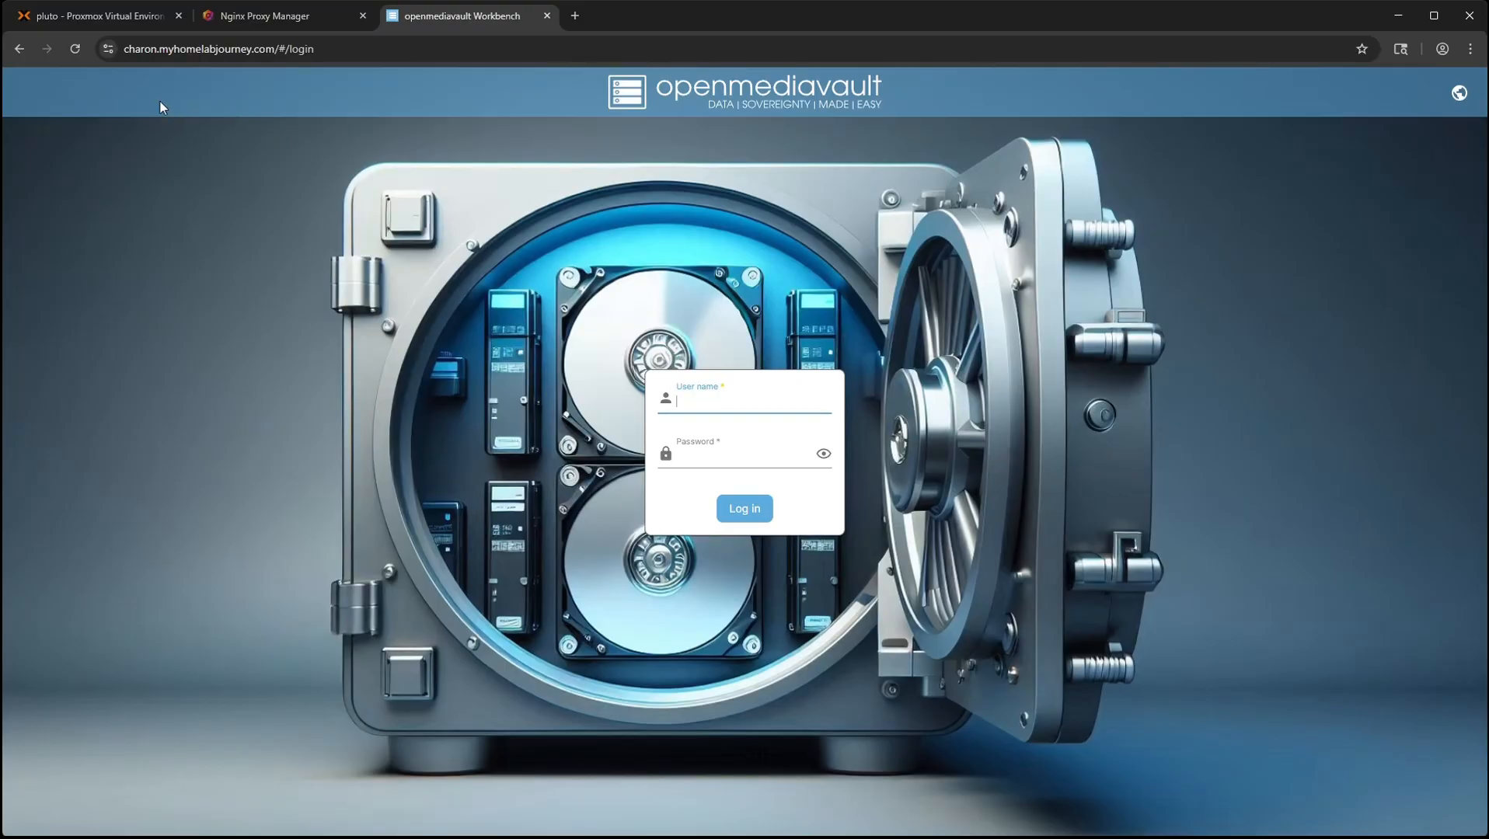
{"action": "left_click", "coordinate": [181, 48]}
{"action": "left_click", "coordinate": [182, 49]}
{"action": "left_click", "coordinate": [193, 51]}
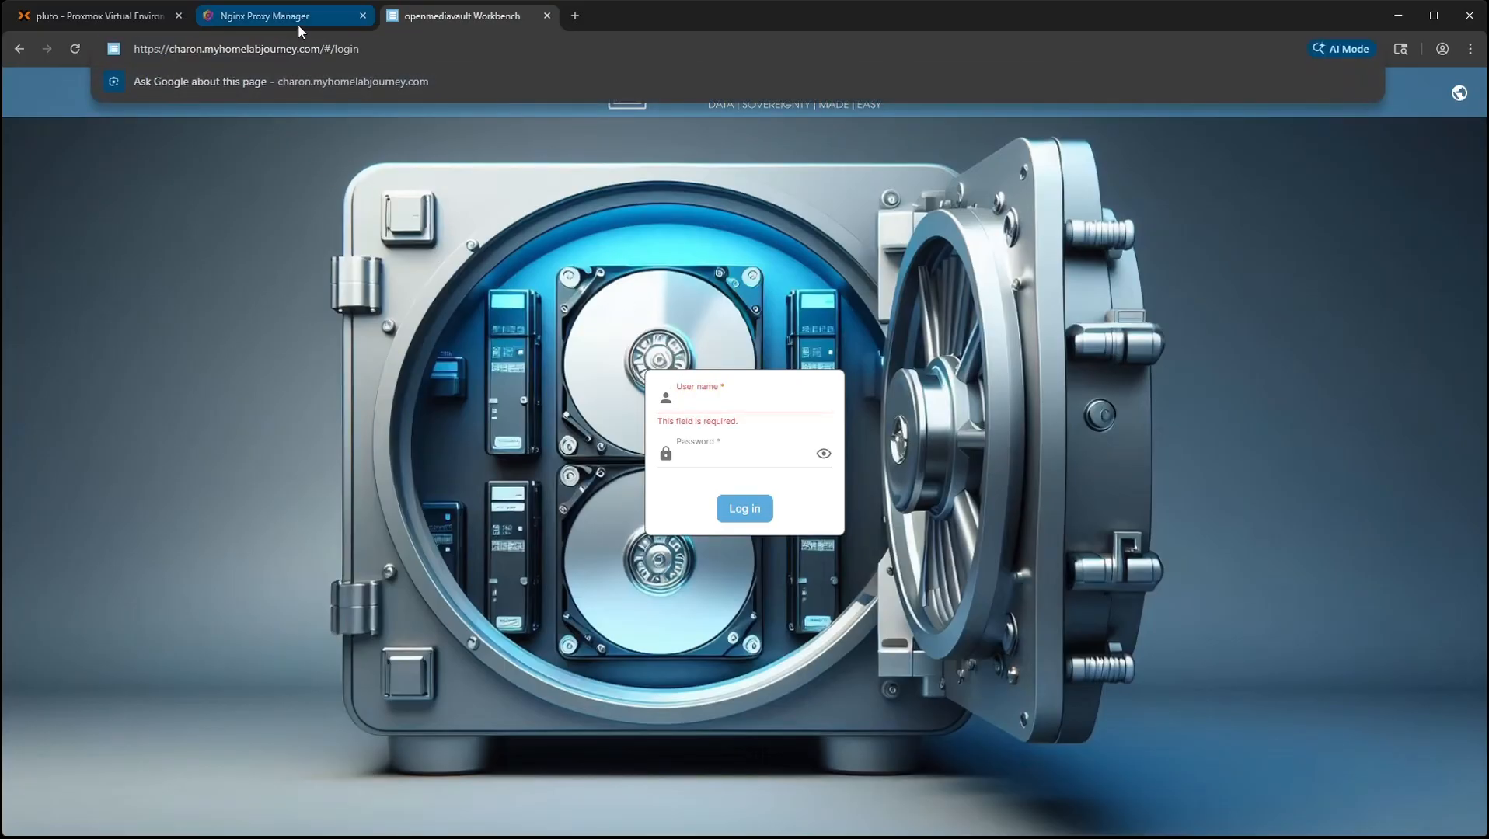
{"action": "left_click", "coordinate": [281, 30]}
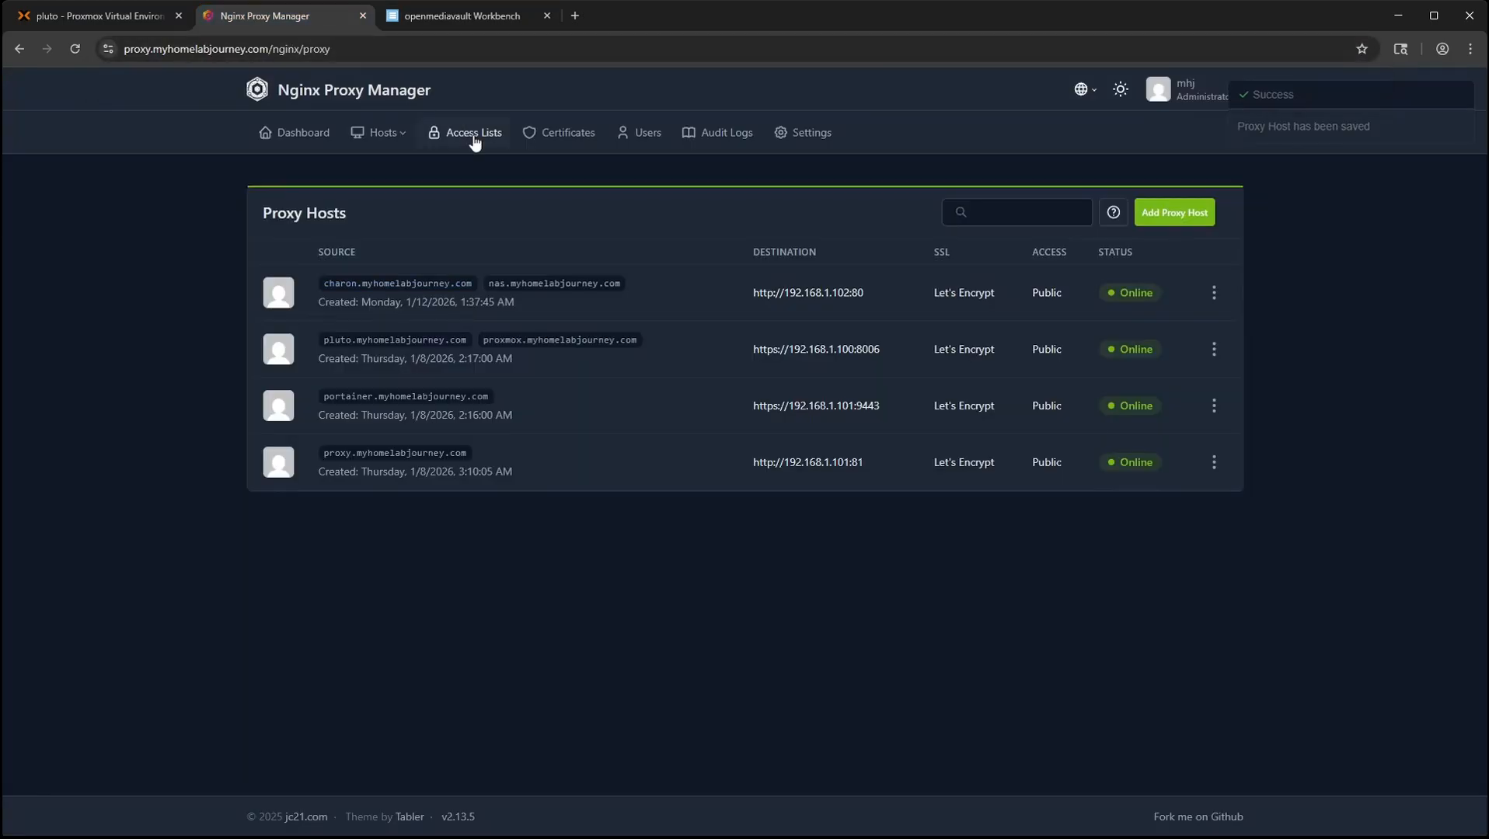
Open nas.myhomelabjourney.com in a new tab and confirm the login page loads
{"action": "left_click", "coordinate": [554, 286]}
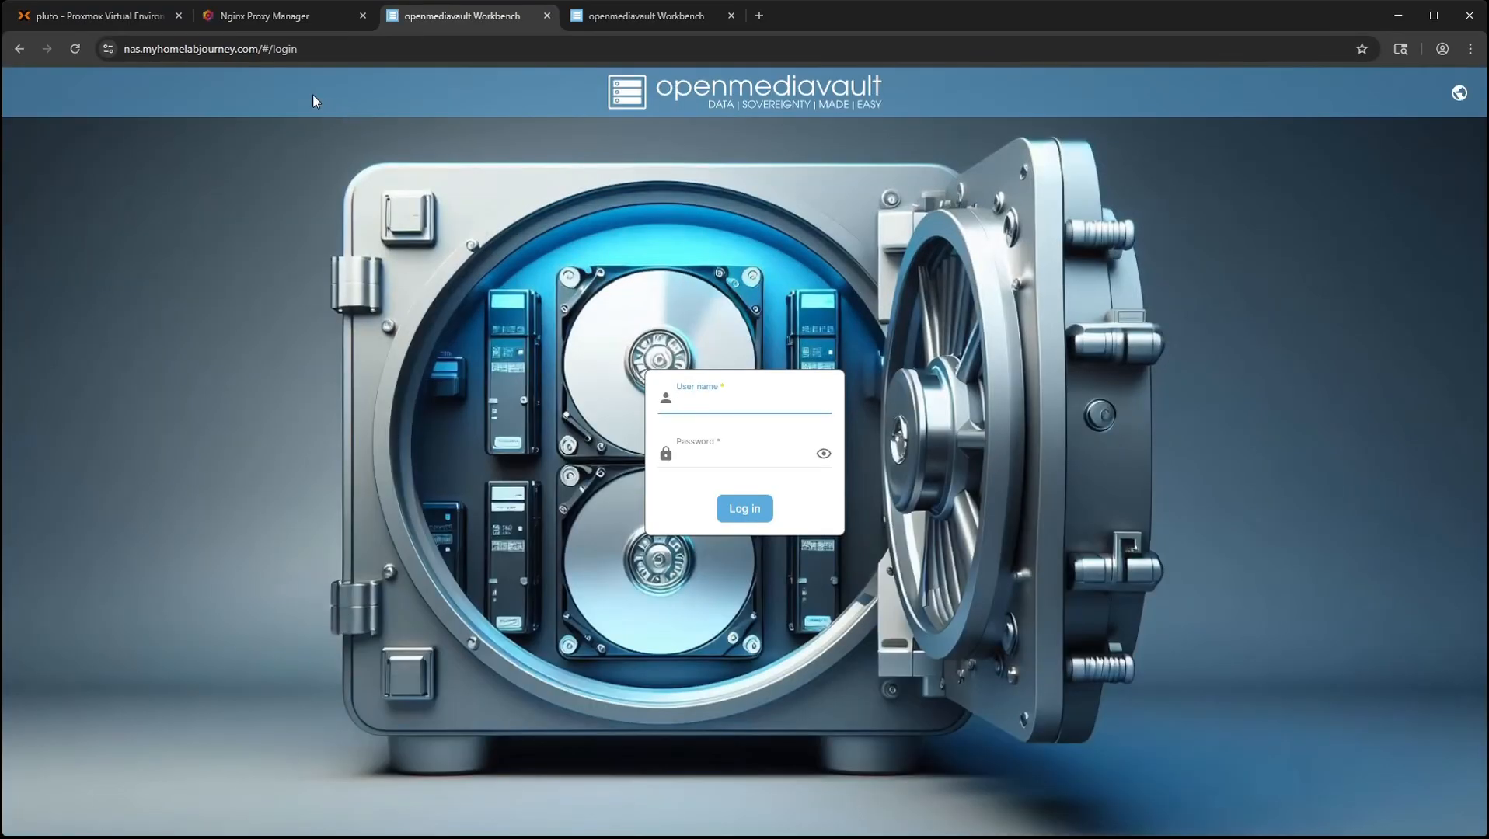
{"action": "left_click", "coordinate": [286, 15]}
{"action": "left_click", "coordinate": [490, 22]}
{"action": "left_click", "coordinate": [308, 21]}
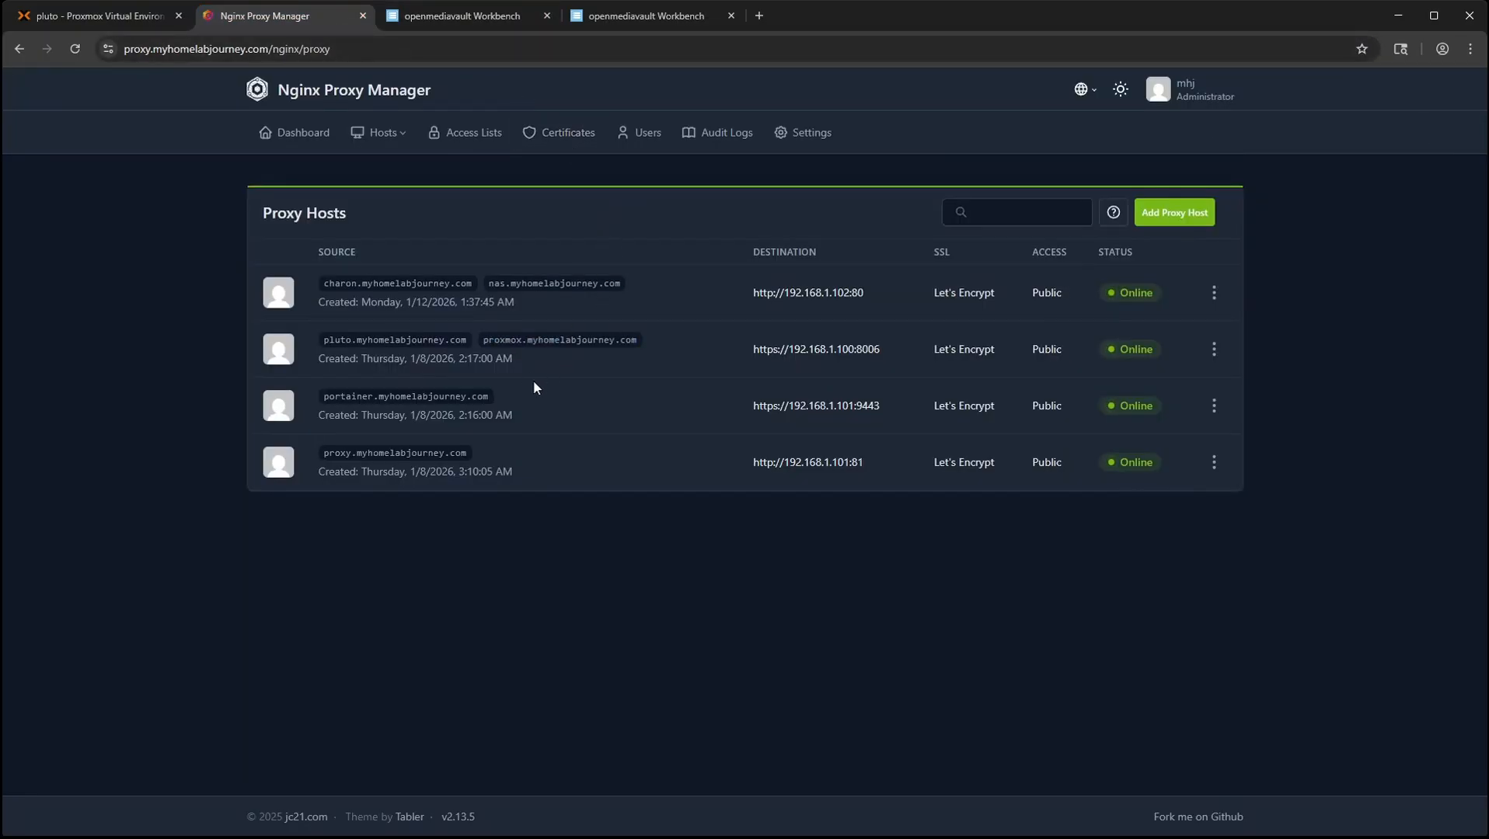
{"action": "left_click", "coordinate": [110, 21]}
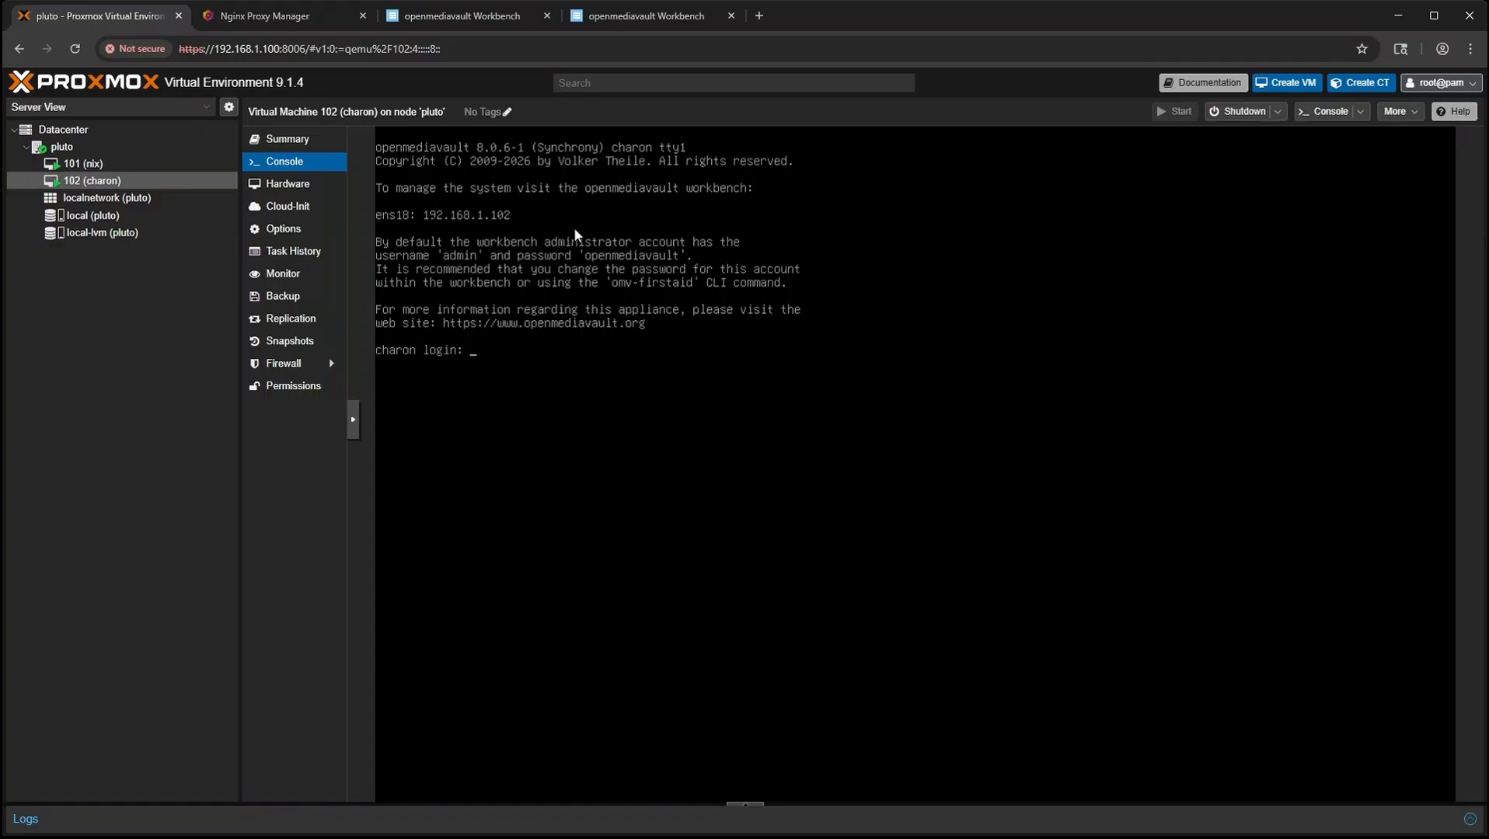
View nix's options (order=2,up=60), then charon's options showing order=1
{"action": "left_click", "coordinate": [88, 164]}
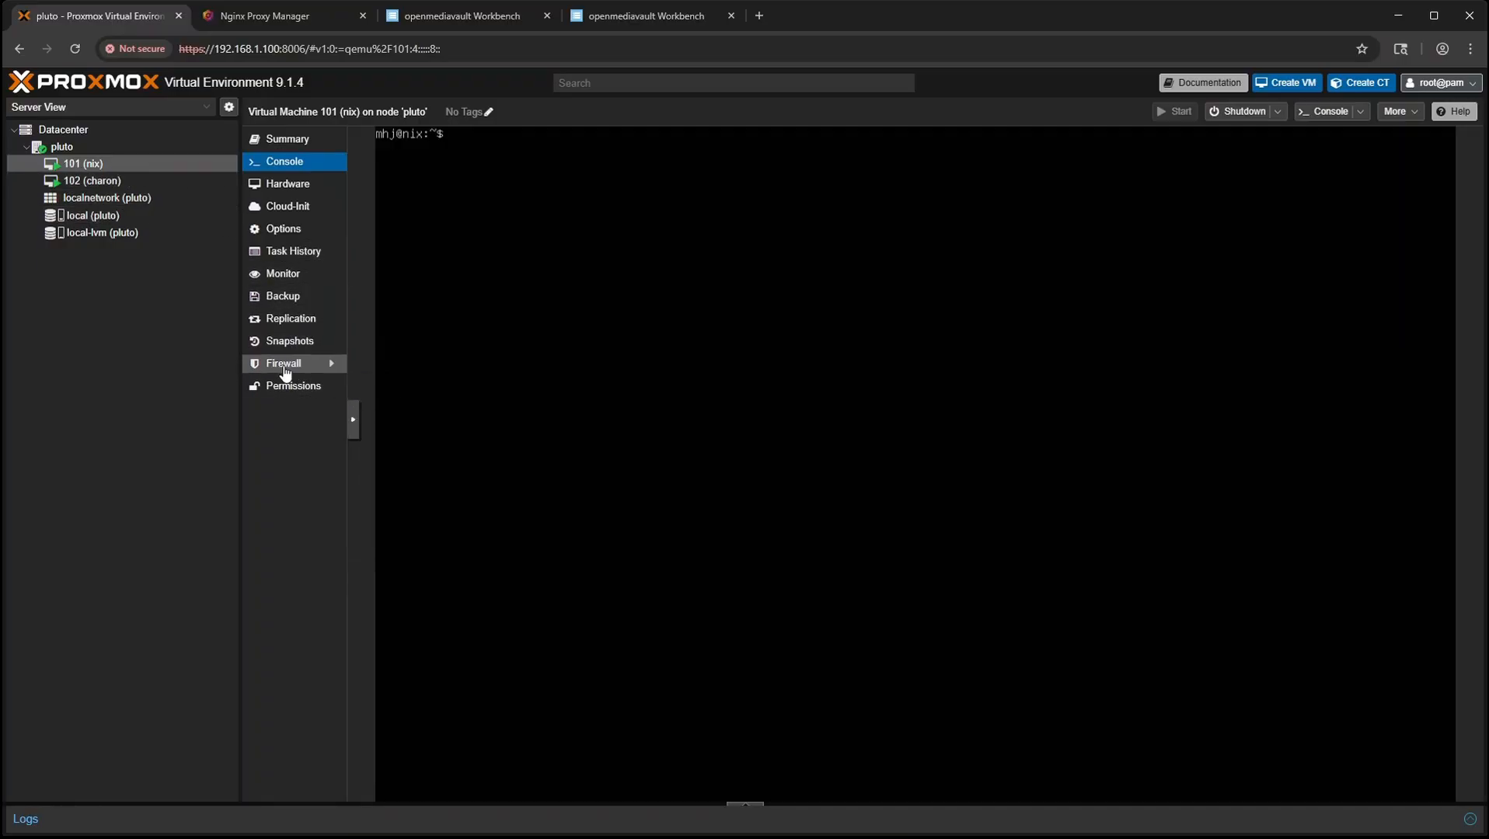
{"action": "left_click", "coordinate": [286, 230]}
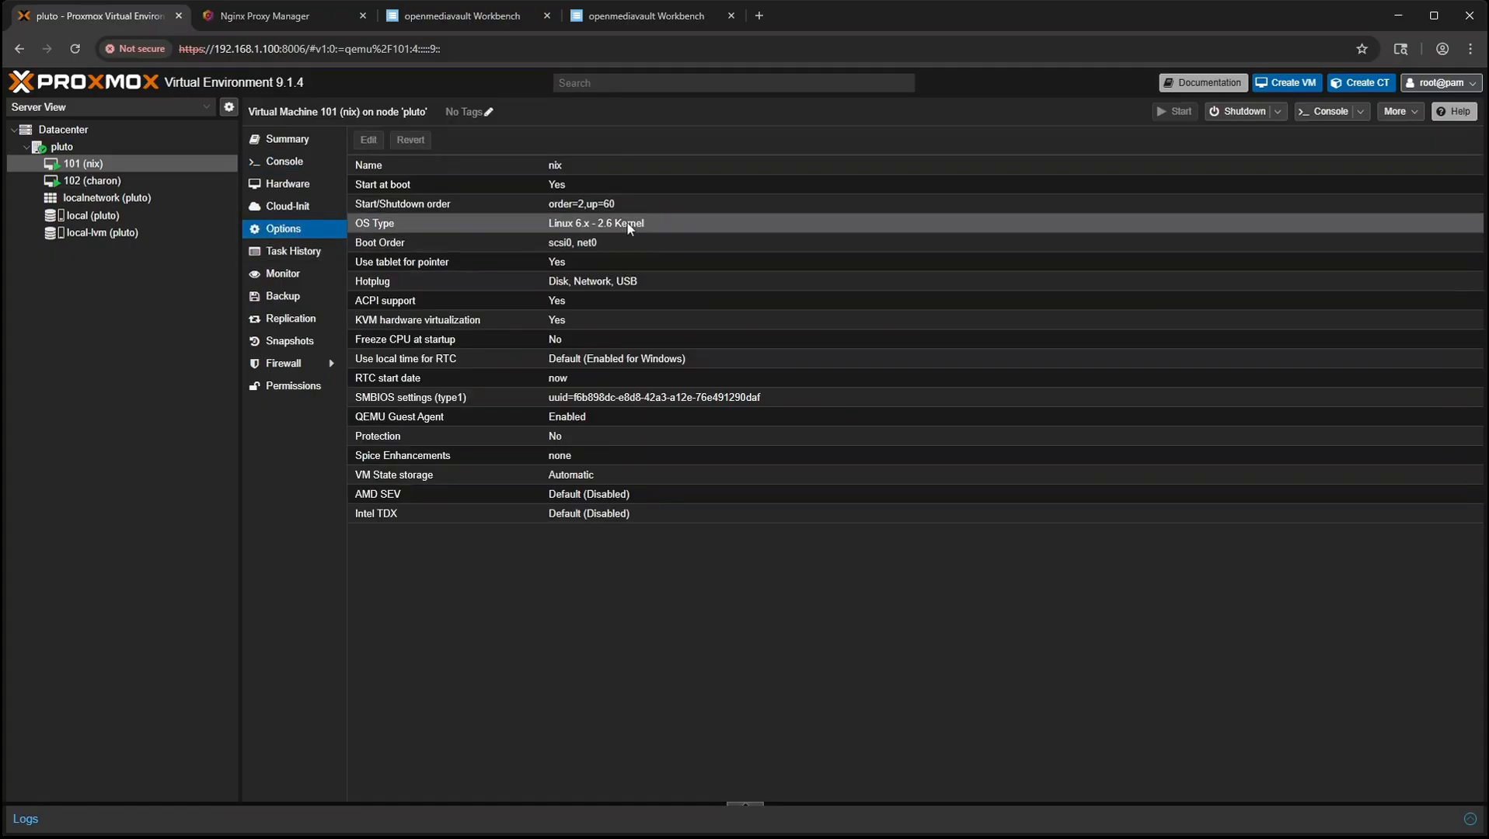
{"action": "left_click", "coordinate": [89, 182]}
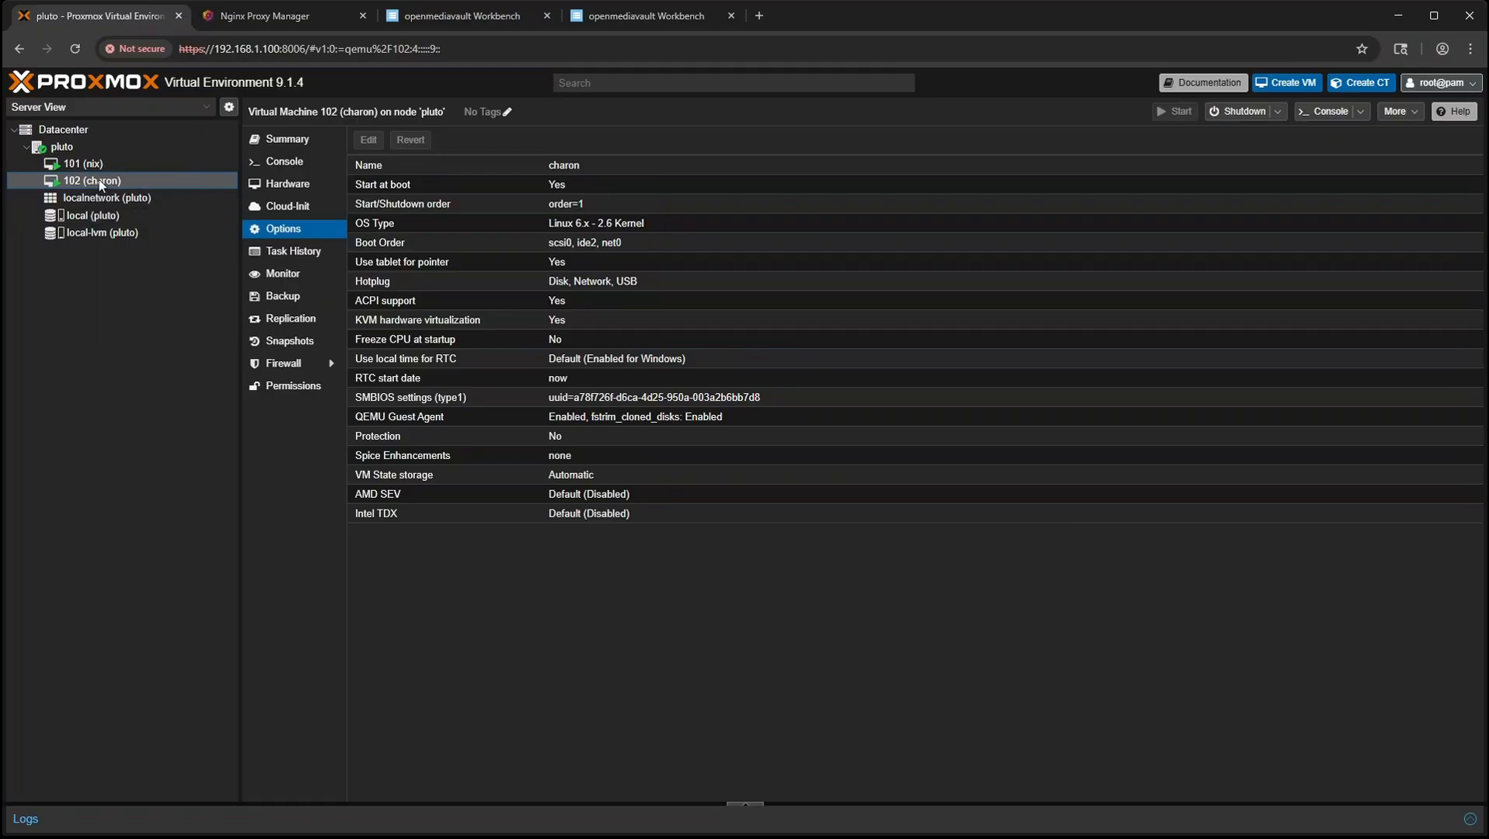
Open and close charon's start order and QEMU guest agent editors without changes
{"action": "left_click", "coordinate": [389, 203]}
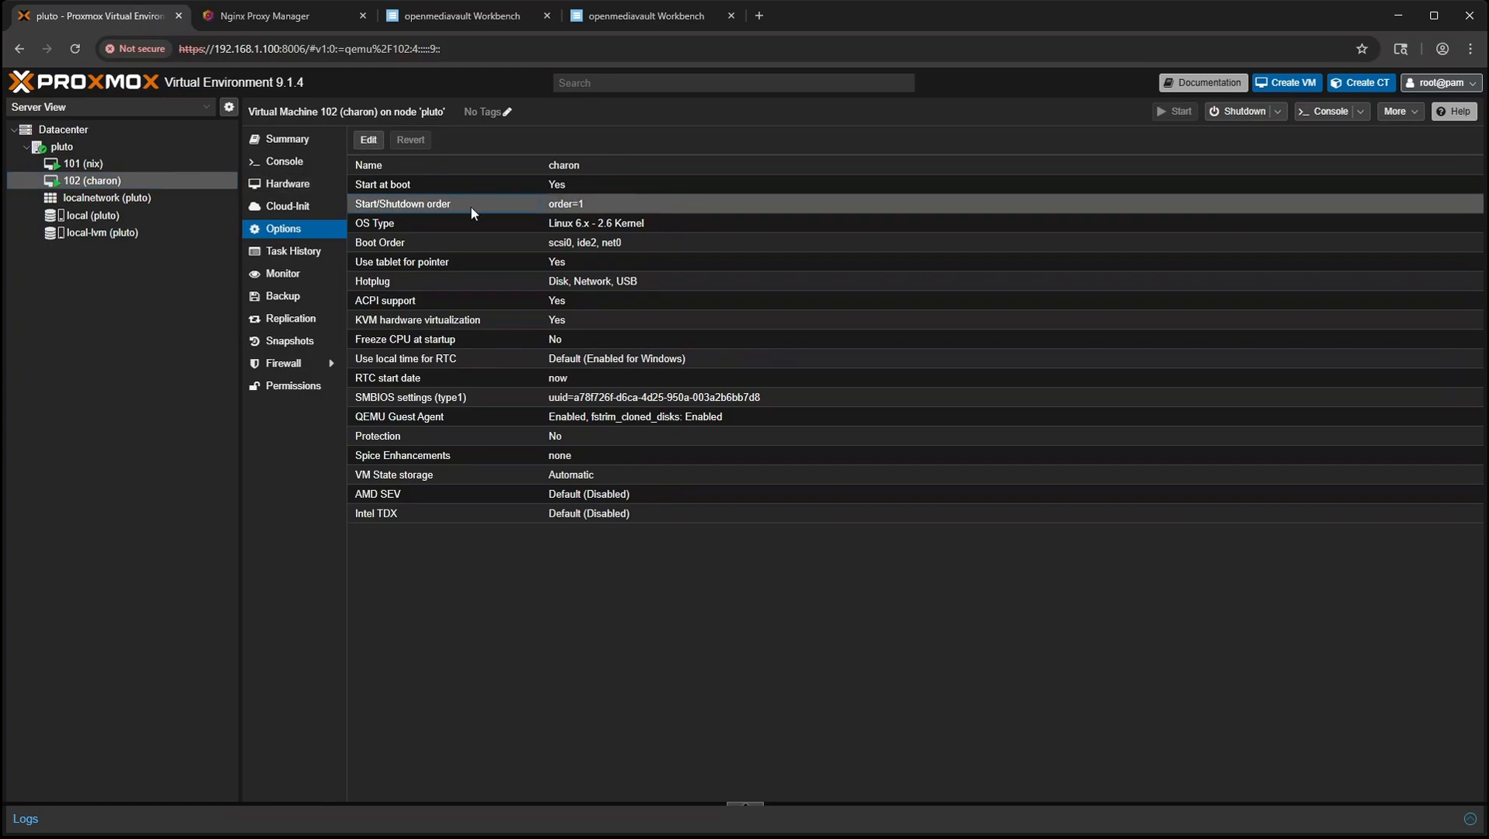
{"action": "left_click", "coordinate": [369, 140]}
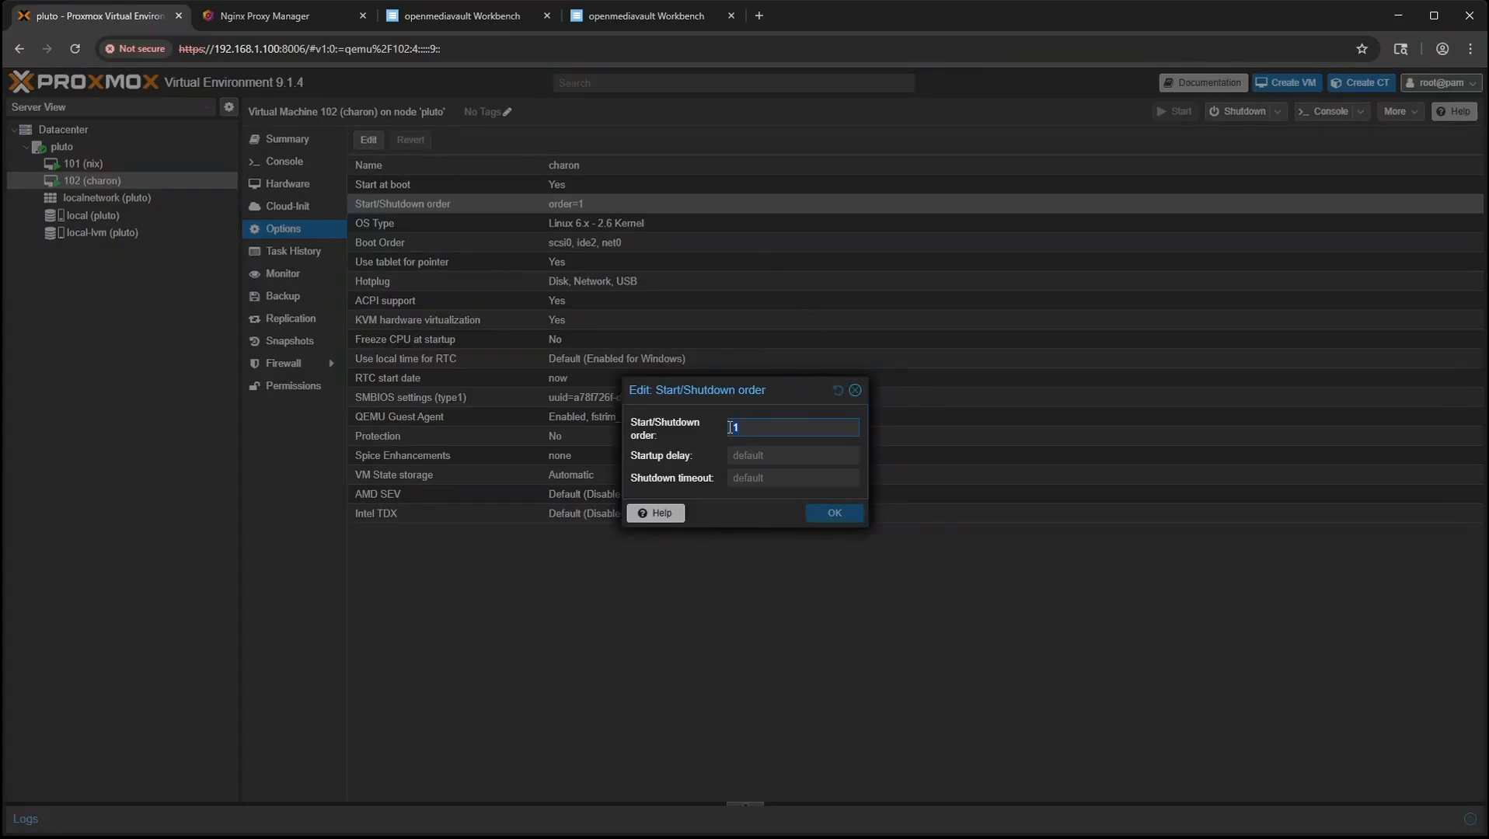
{"action": "left_click", "coordinate": [856, 390]}
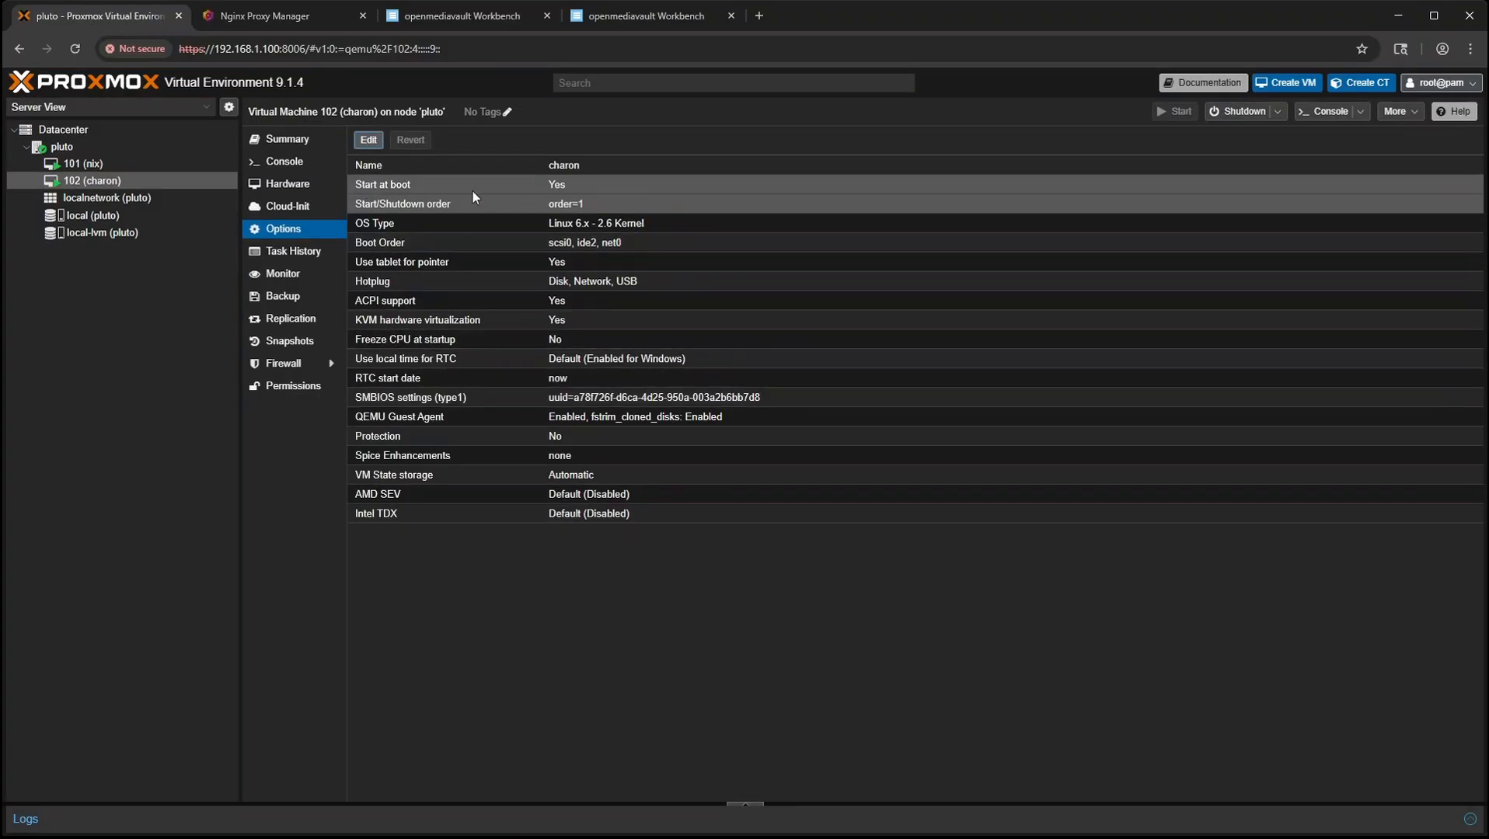
{"action": "left_click", "coordinate": [510, 187]}
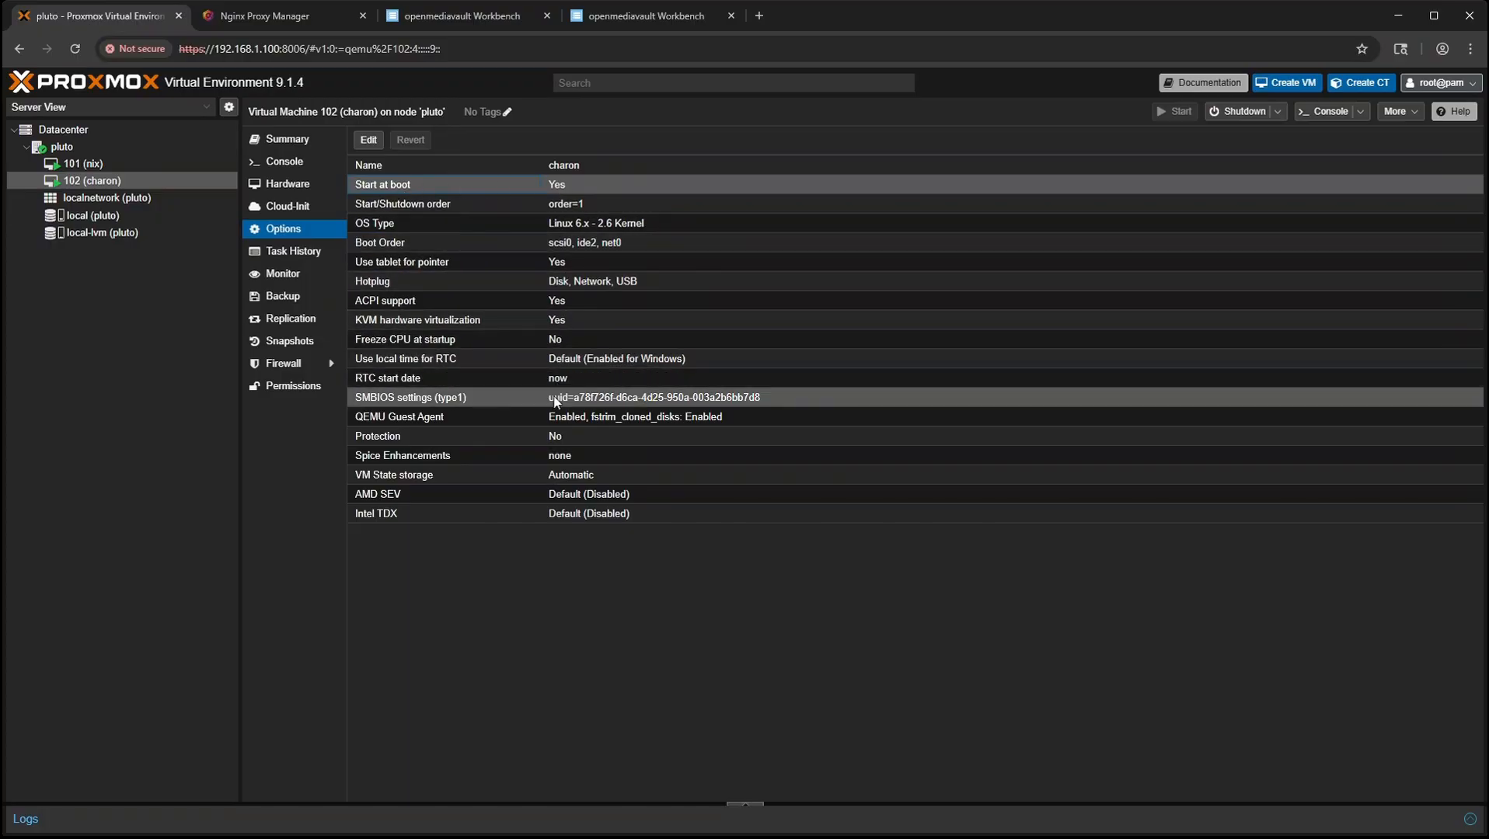
{"action": "left_click", "coordinate": [534, 419]}
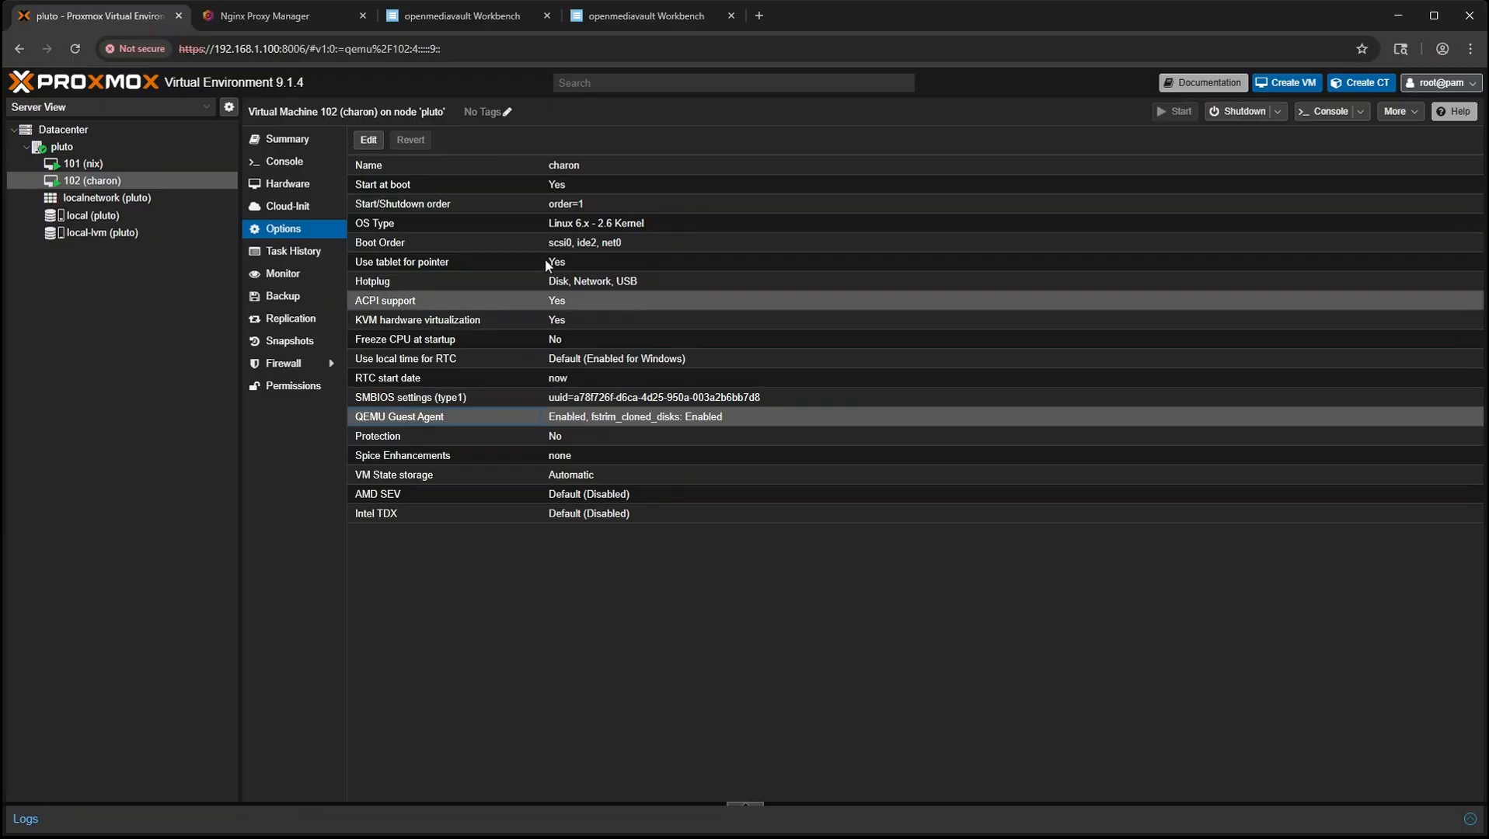
{"action": "left_click", "coordinate": [366, 140]}
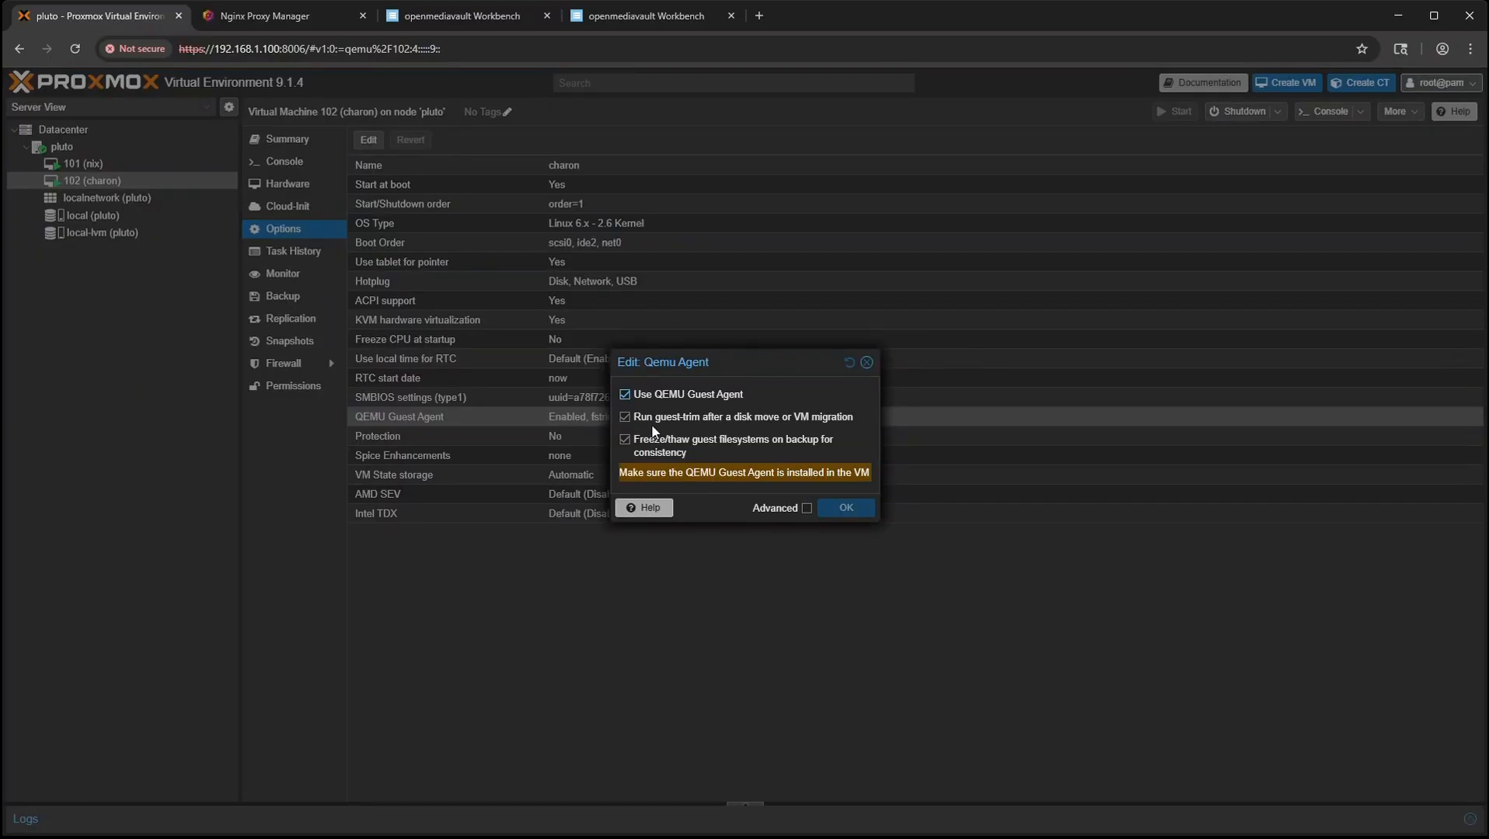
{"action": "left_click", "coordinate": [866, 362]}
Open and close nix's start/shutdown order editor unchanged, then return to Nginx Proxy Manager
{"action": "left_click", "coordinate": [126, 168]}
{"action": "left_click", "coordinate": [548, 203]}
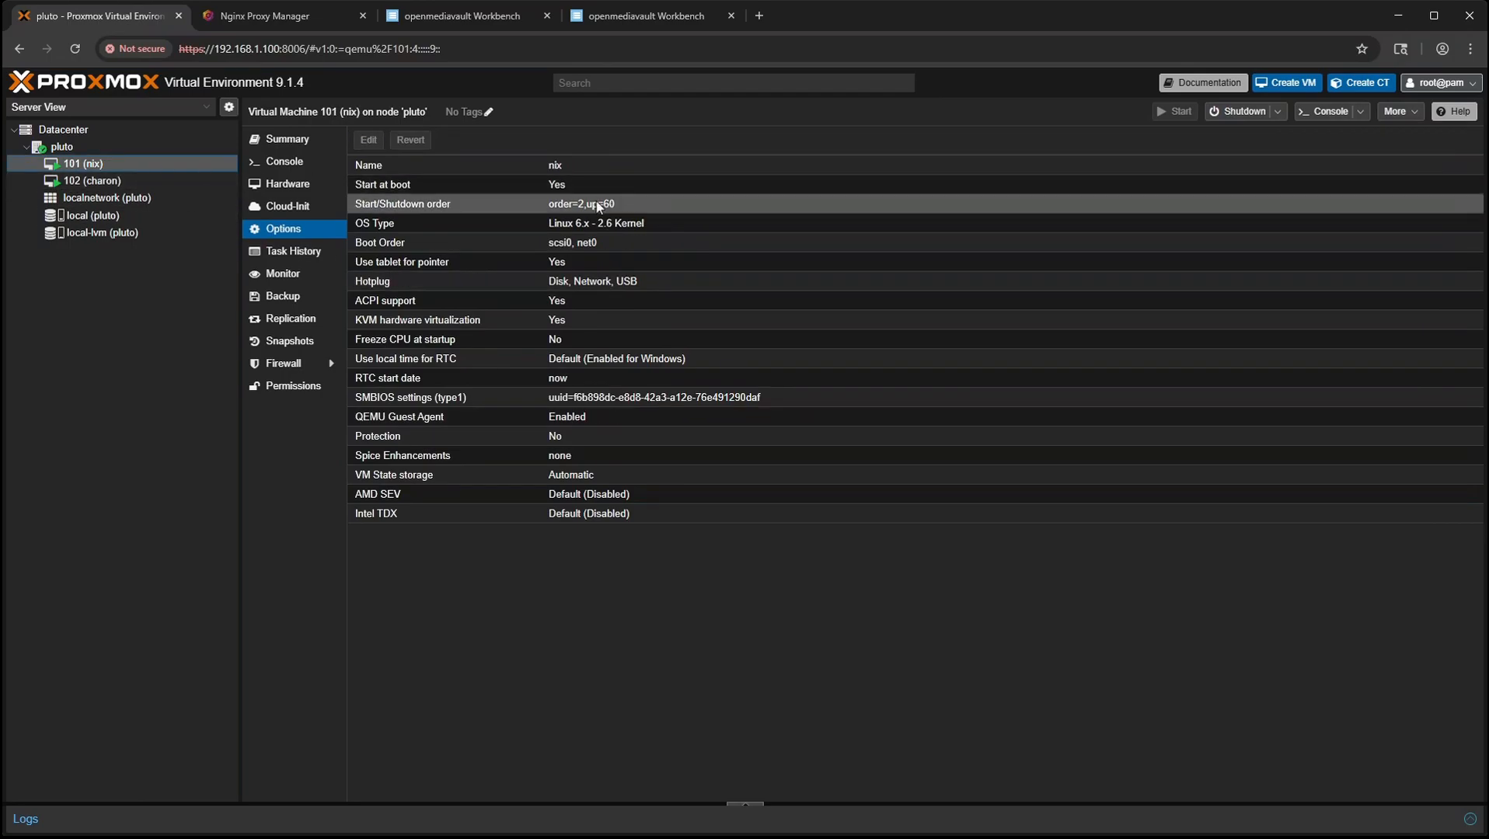
{"action": "left_click", "coordinate": [369, 140]}
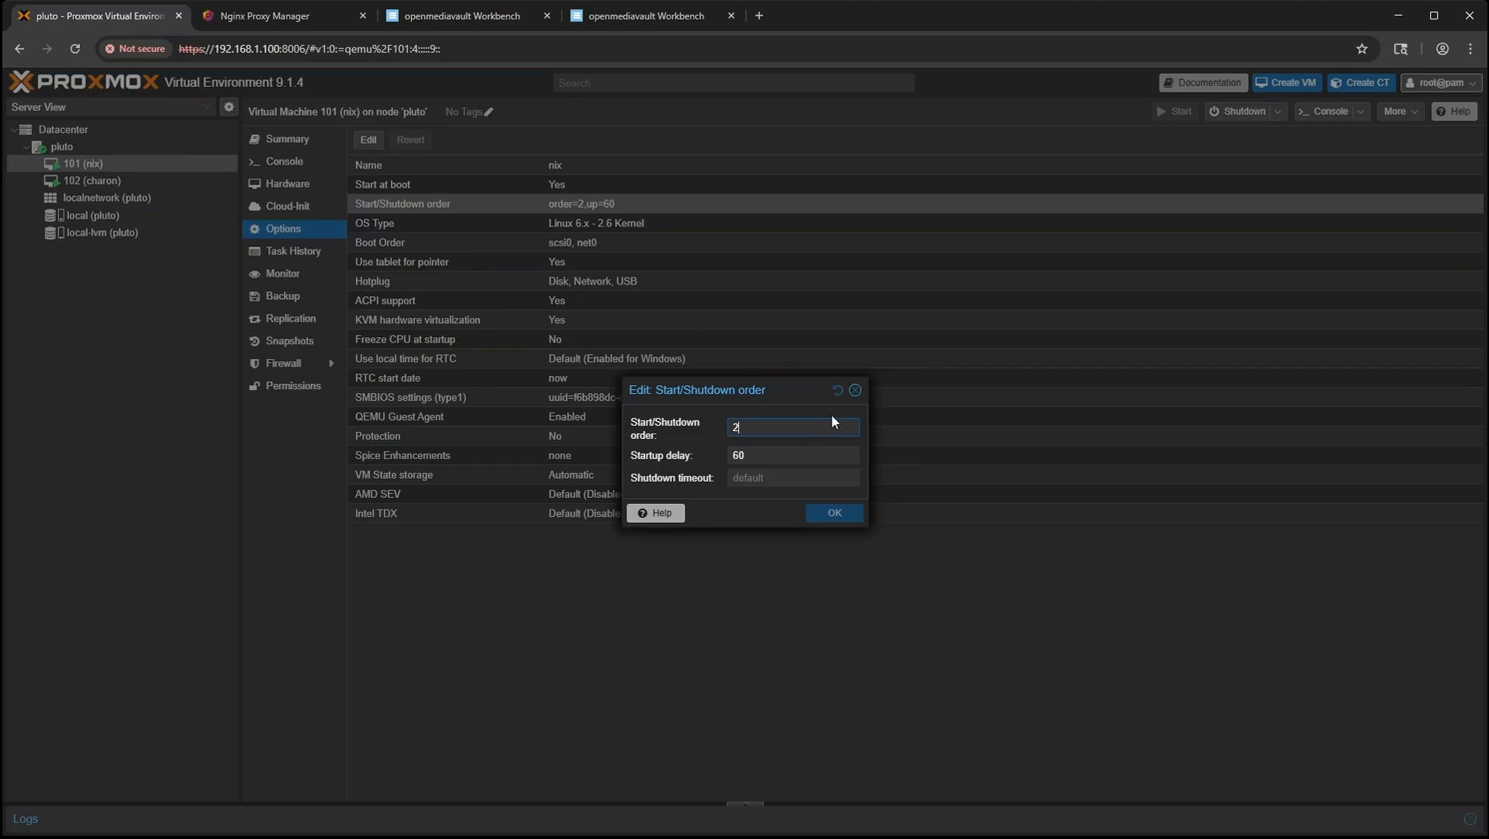
{"action": "left_click", "coordinate": [855, 389]}
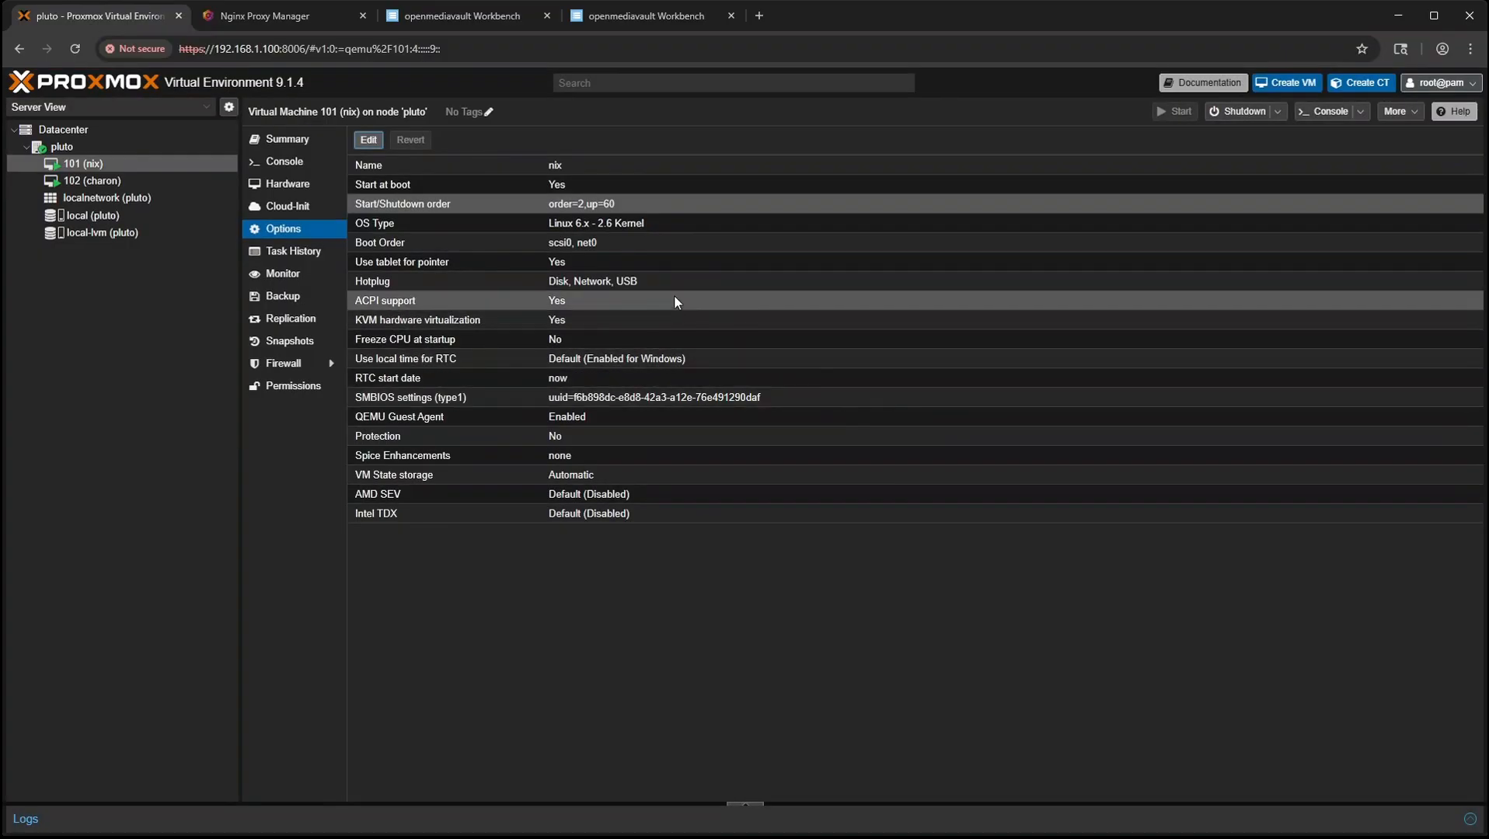
{"action": "left_click", "coordinate": [303, 22]}
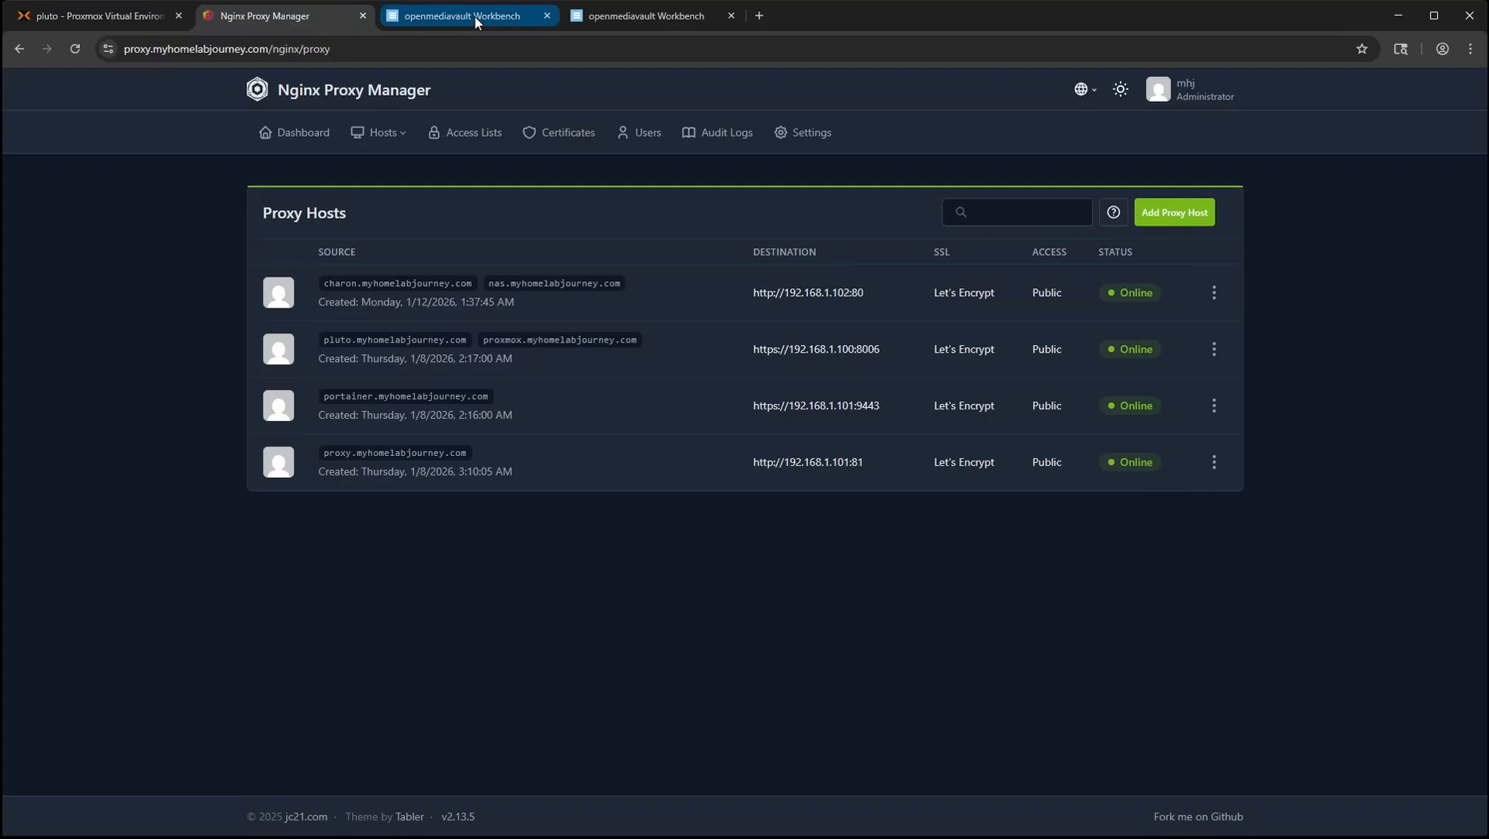